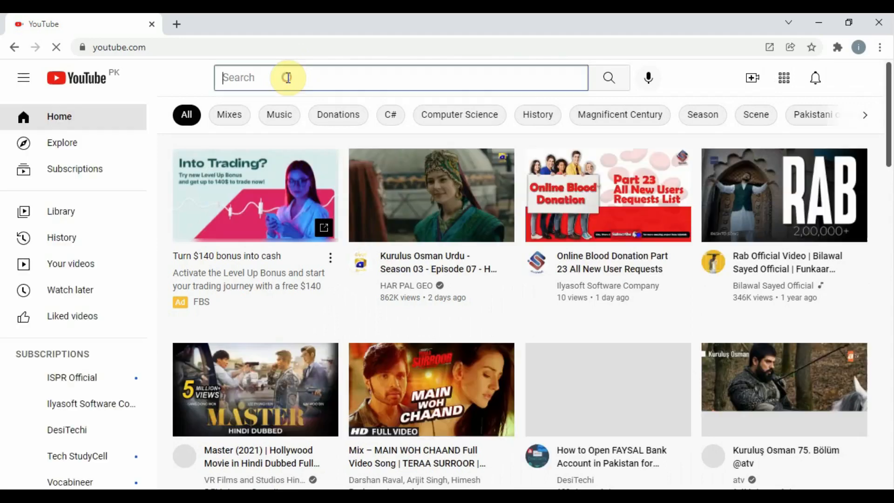
Search YouTube for "ilyasoft" and open the playlists of the Ilyasoft Software Company channel.
type("ilyasoft")
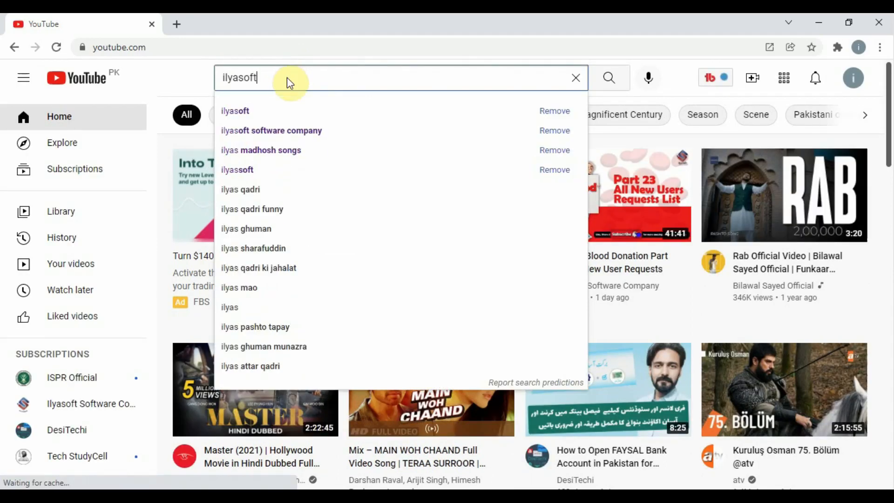
key("Return")
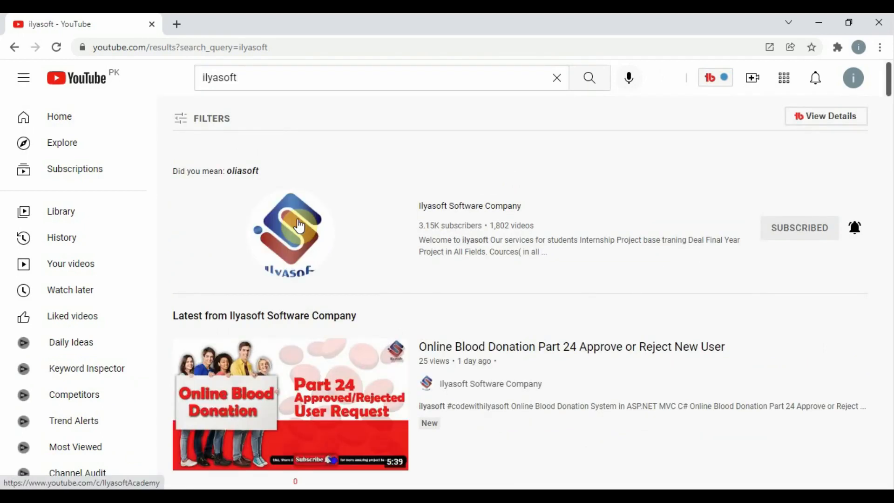
left_click(279, 231)
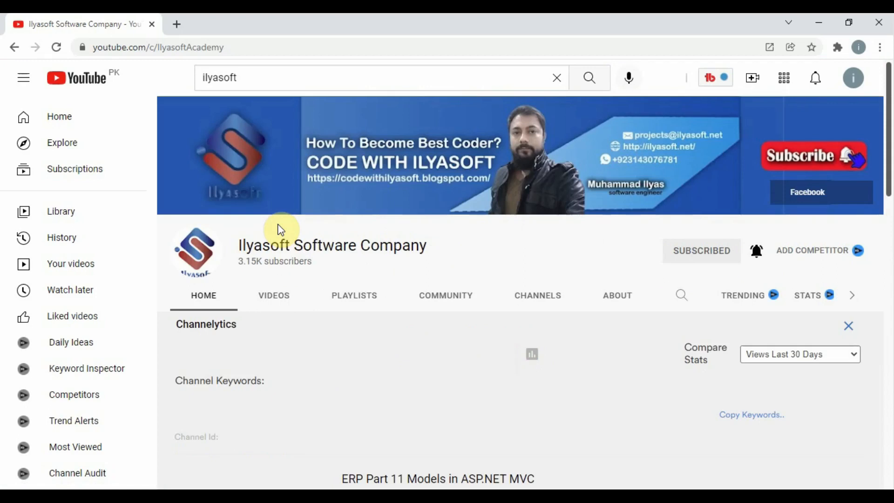
left_click(343, 297)
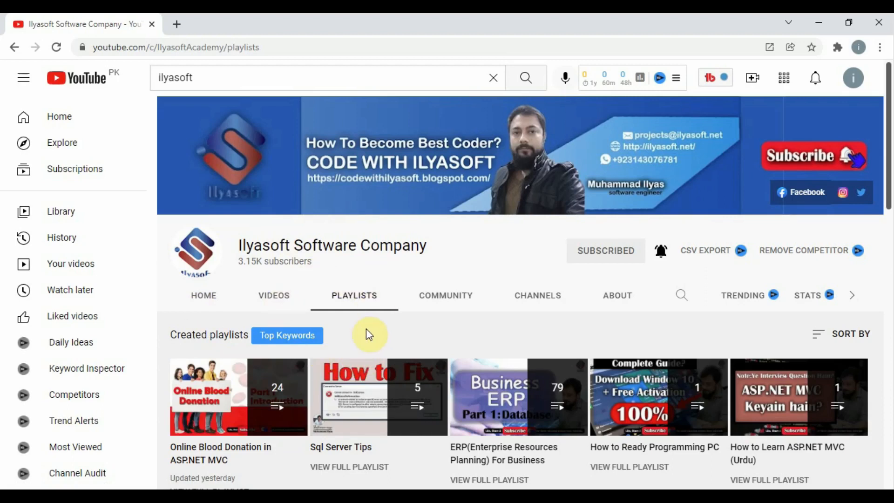
Look through the channel's created playlists to see which programming projects and courses they cover.
scroll(398, 316, "down", 4)
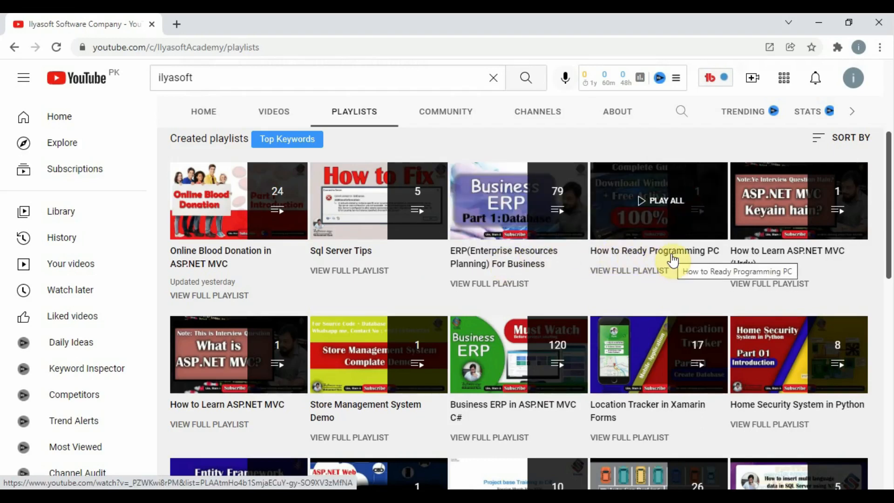
scroll(478, 290, "down", 3)
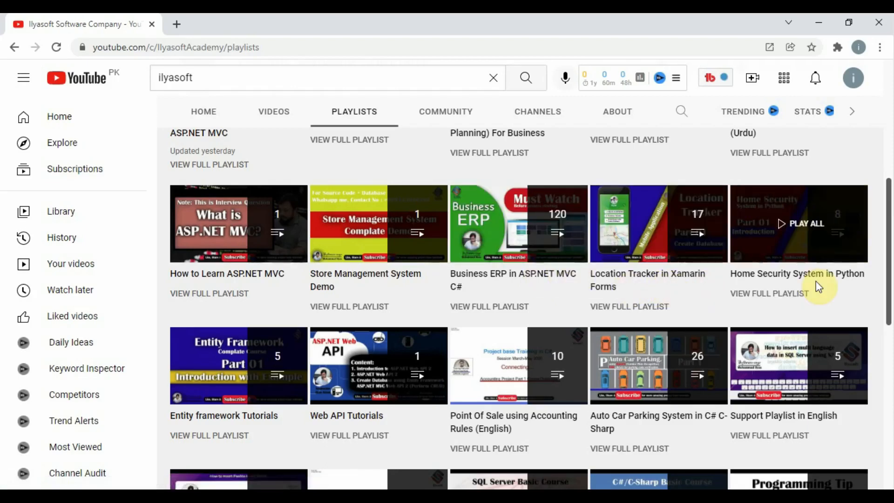
scroll(820, 288, "down", 4)
scroll(474, 265, "down", 1)
scroll(474, 265, "up", 1)
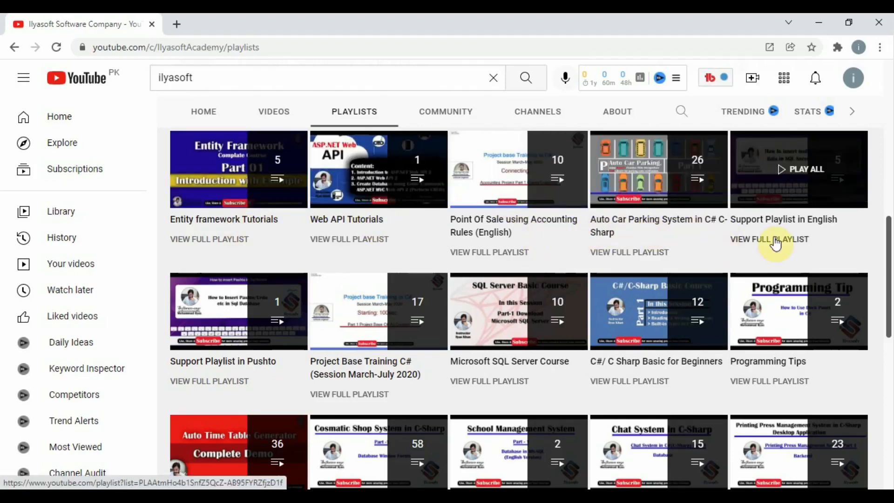
scroll(502, 316, "down", 4)
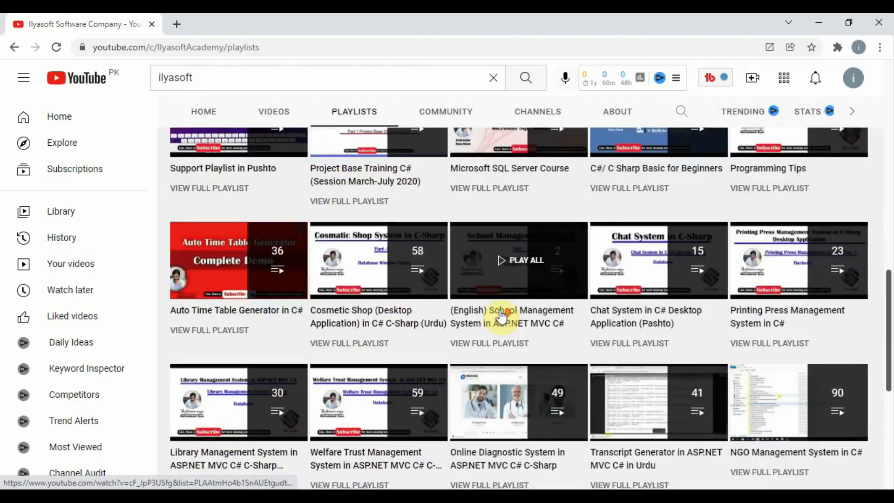
scroll(502, 317, "down", 1)
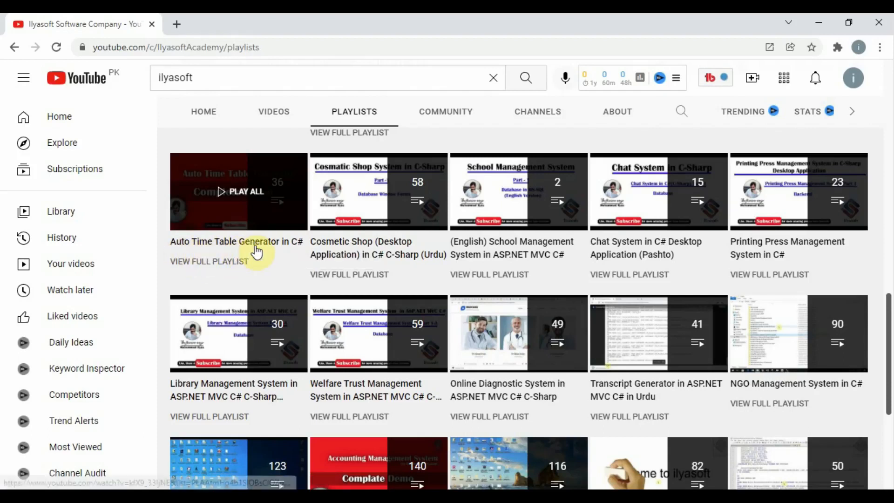
scroll(620, 297, "down", 3)
scroll(619, 293, "up", 3)
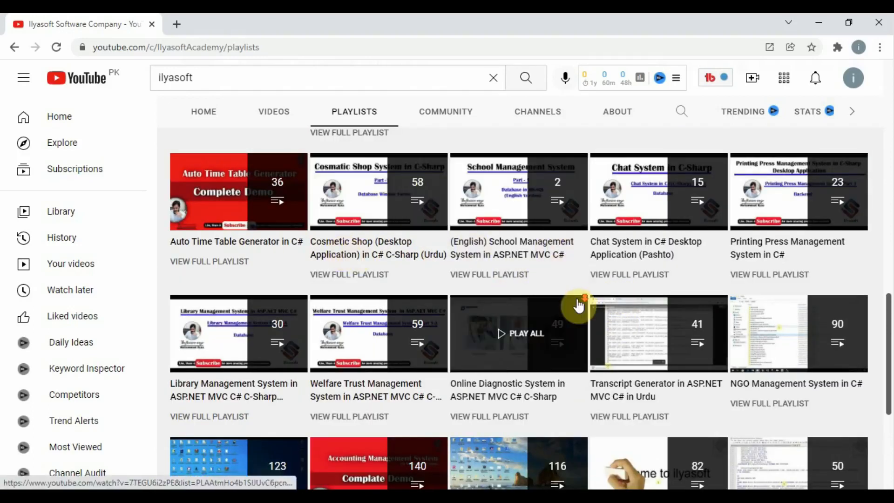
scroll(579, 303, "down", 3)
scroll(578, 304, "up", 13)
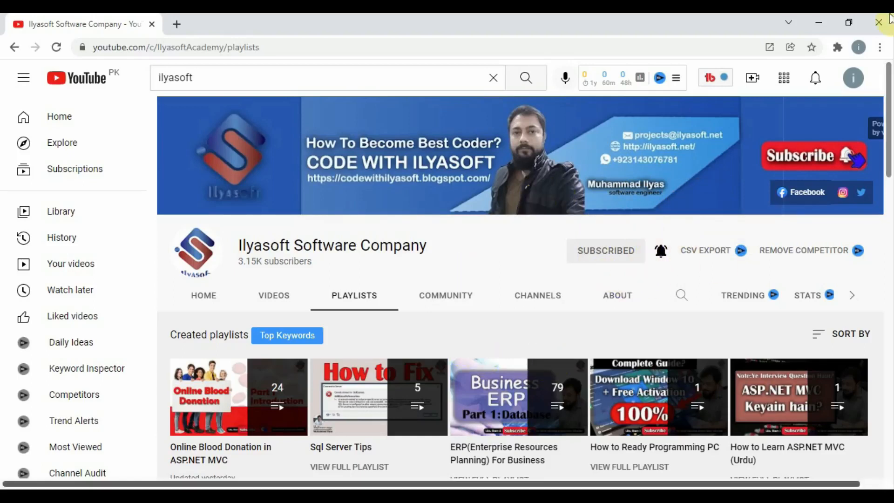
Minimise the browser, switch to File Explorer and open the Projects (D:) drive.
left_click(821, 22)
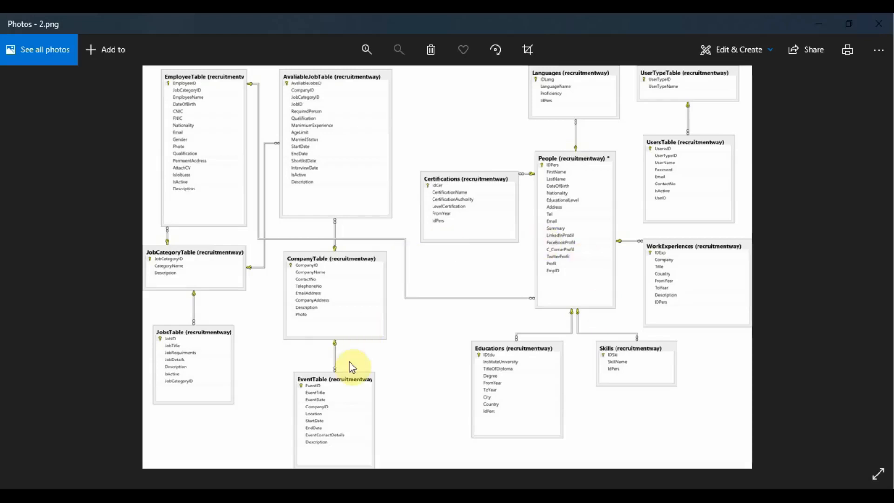
left_click(339, 501)
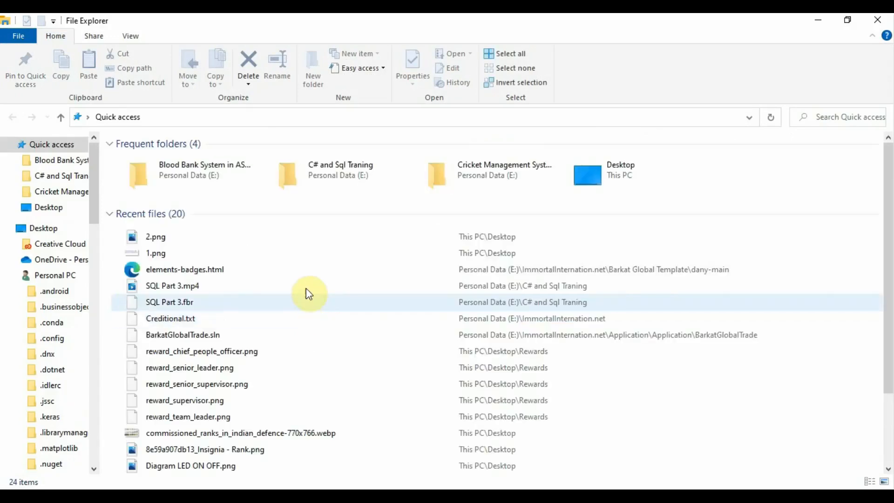
left_click(52, 228)
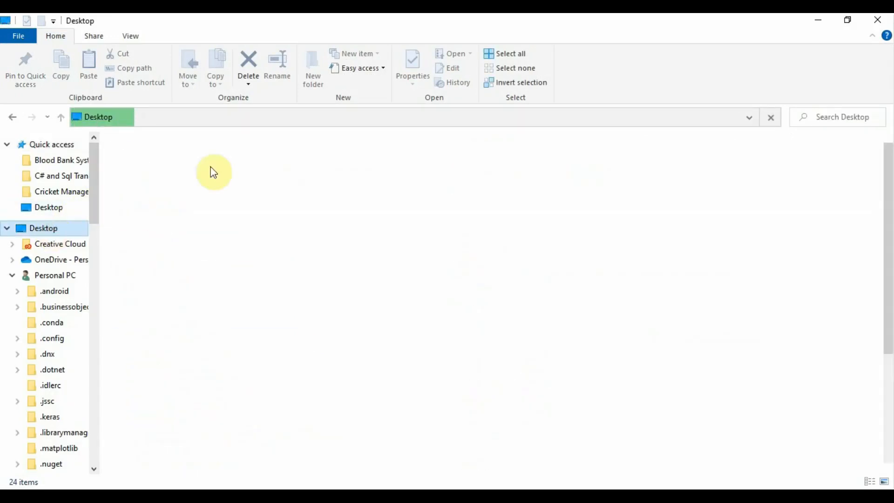
double_click(647, 156)
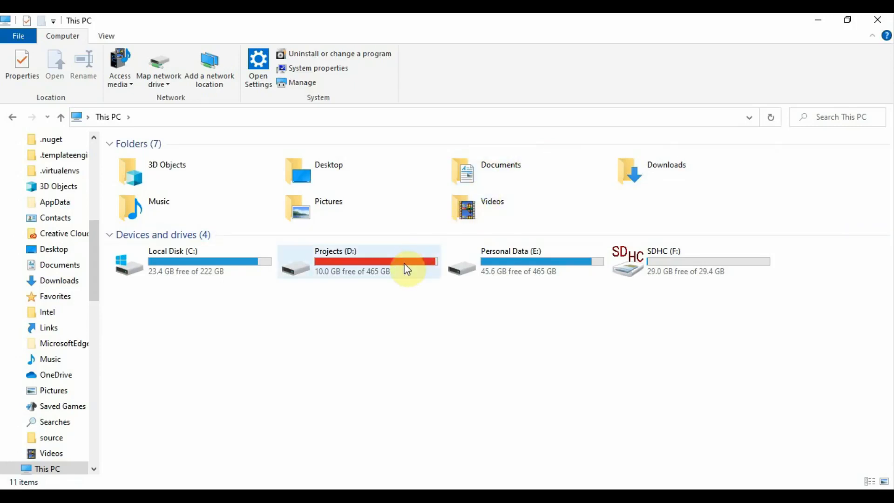
mouse_move(407, 270)
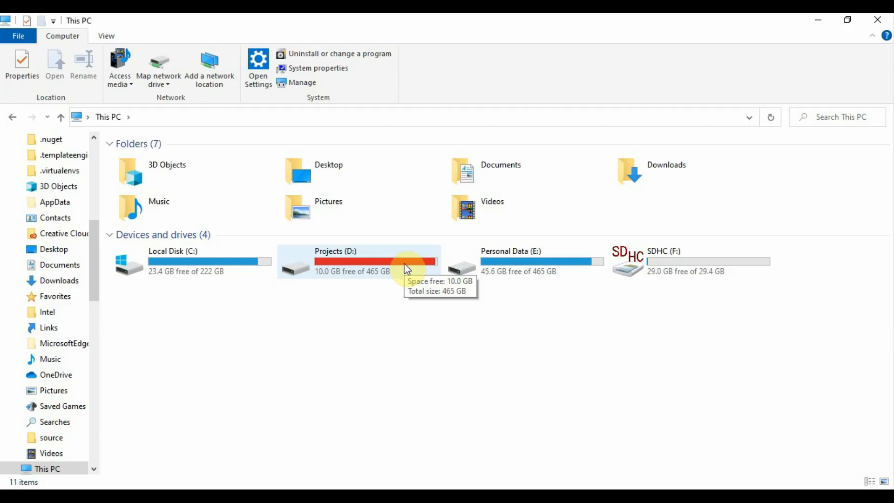
double_click(407, 269)
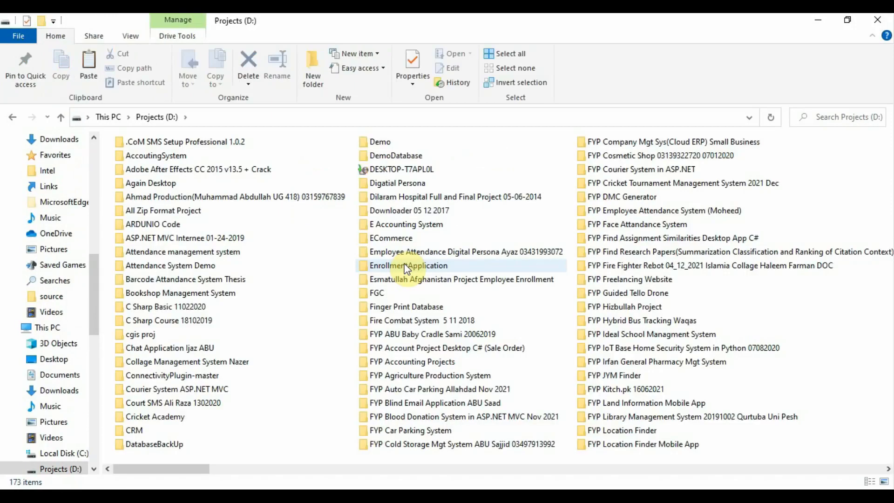
Create a folder named "FYP Jobs Hunt Website + Web Application Dec 2021" on the Projects (D:) drive.
left_click(311, 71)
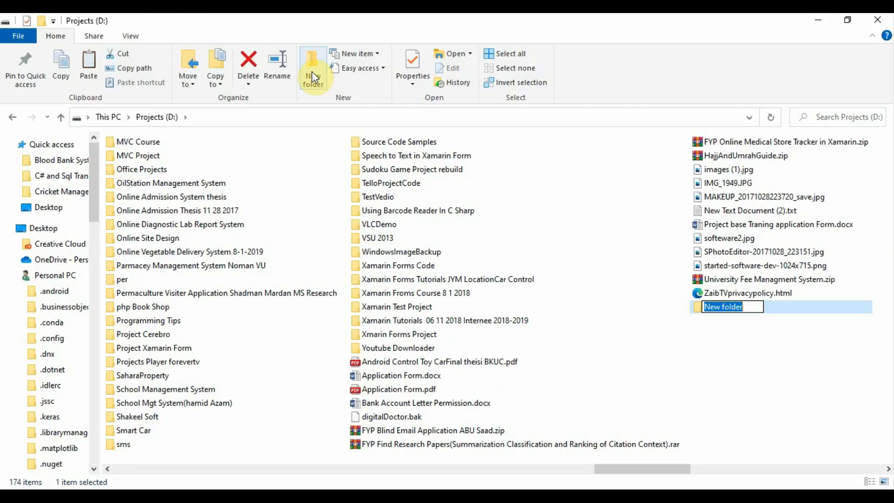
type("FYP")
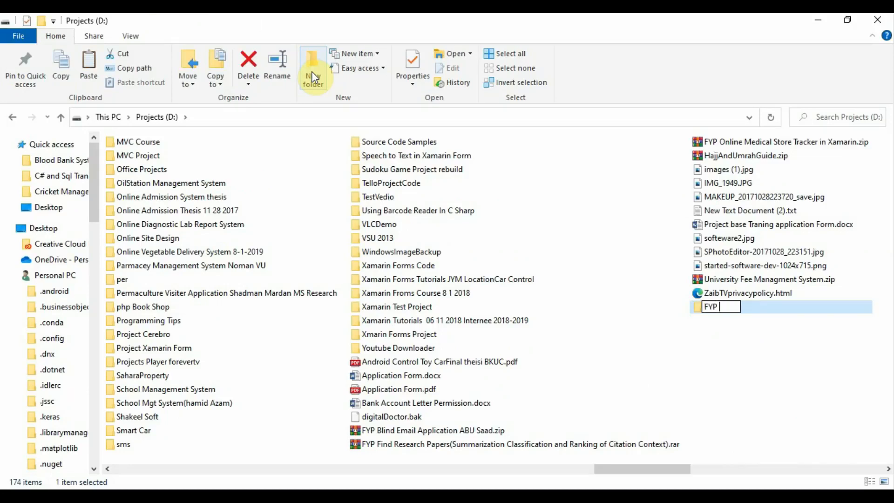
type(" Jobs Hunt")
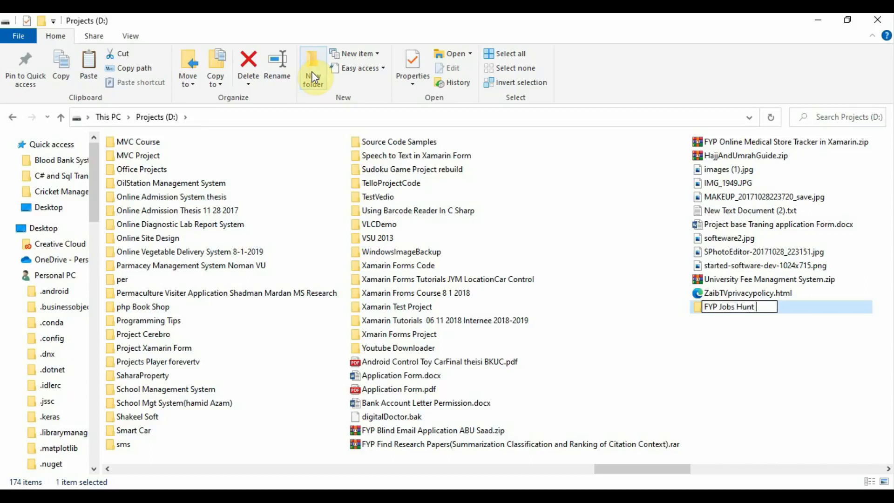
type(" Website + Web ApplicaTION")
key("BackSpace")
key("BackSpace")
key("BackSpace")
key("BackSpace")
key("BackSpace")
type("tion ")
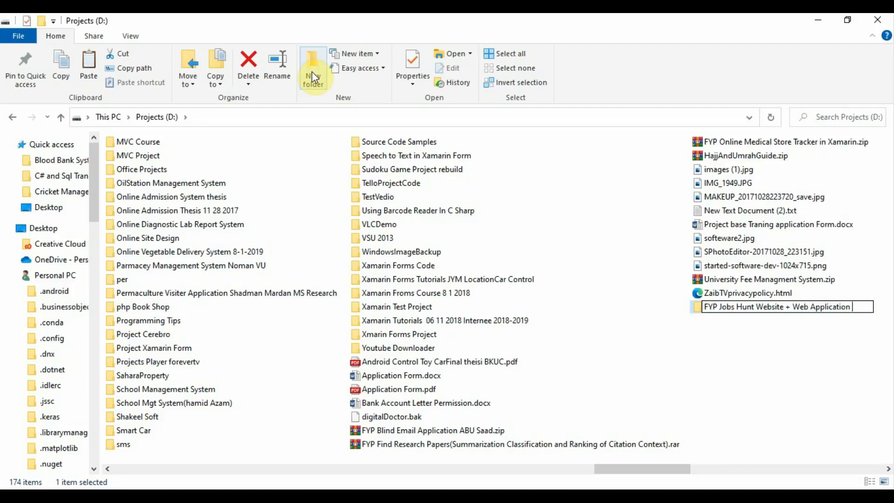
type("Dec 2021")
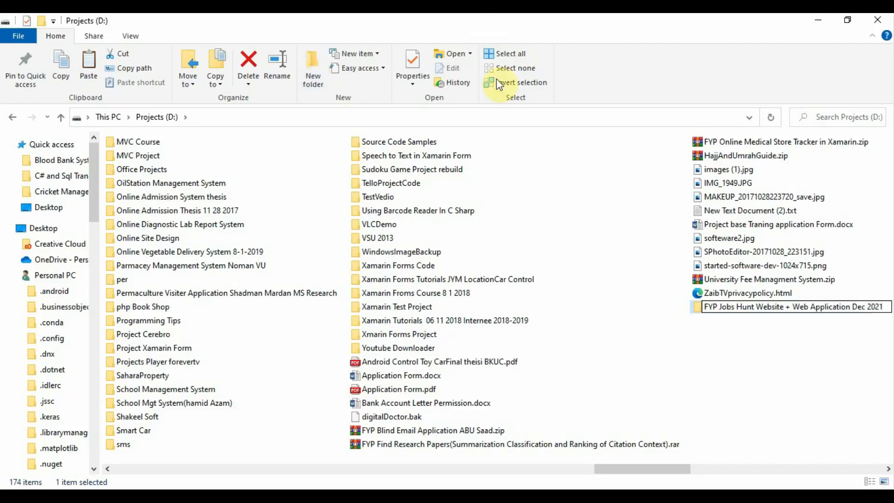
left_click(756, 317)
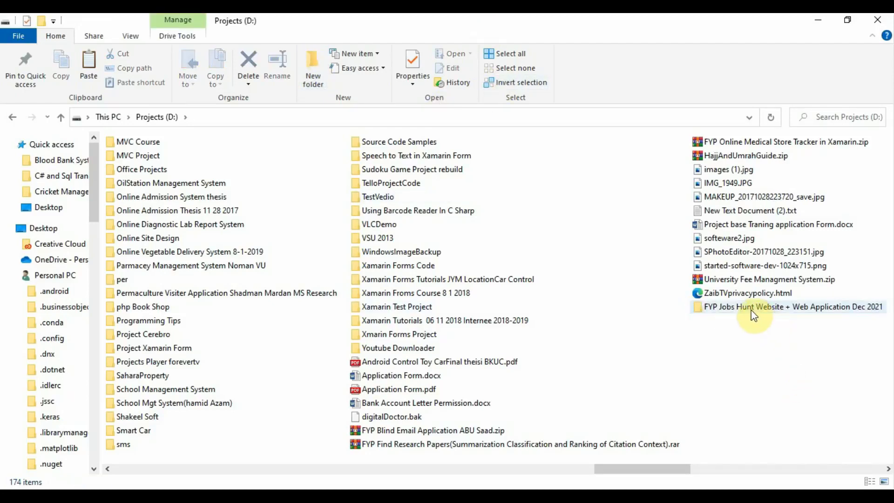
Open the new Jobs Hunt project folder and create a subfolder named "Application" in it.
double_click(751, 311)
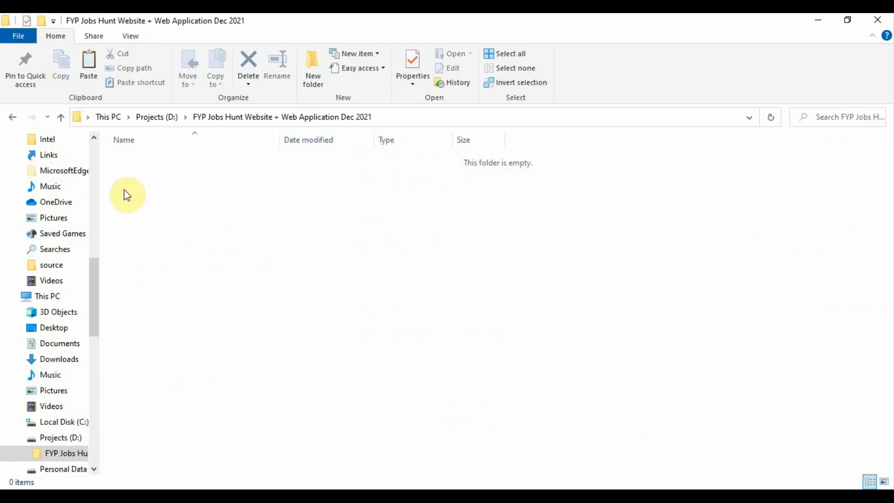
left_click(313, 70)
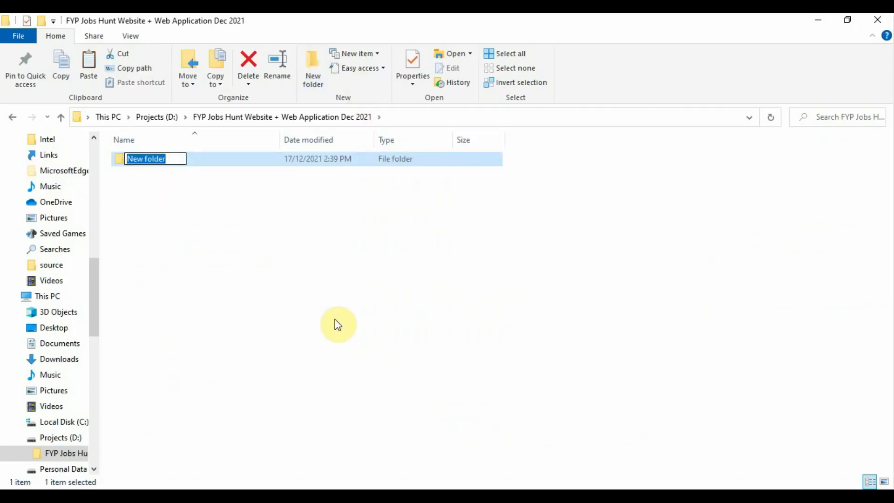
type("ApplicAtio")
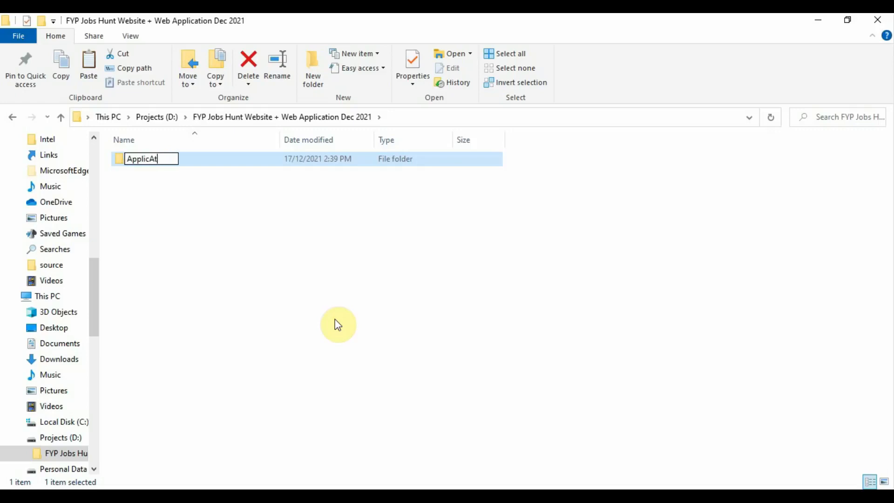
key("BackSpace")
key("BackSpace")
key("BackSpace")
key("BackSpace")
type("ATIO")
key("BackSpace")
key("BackSpace")
key("BackSpace")
key("BackSpace")
type("ation")
left_click(339, 325)
Add two more subfolders named "Database" and "Materials" to the project folder.
left_click(319, 89)
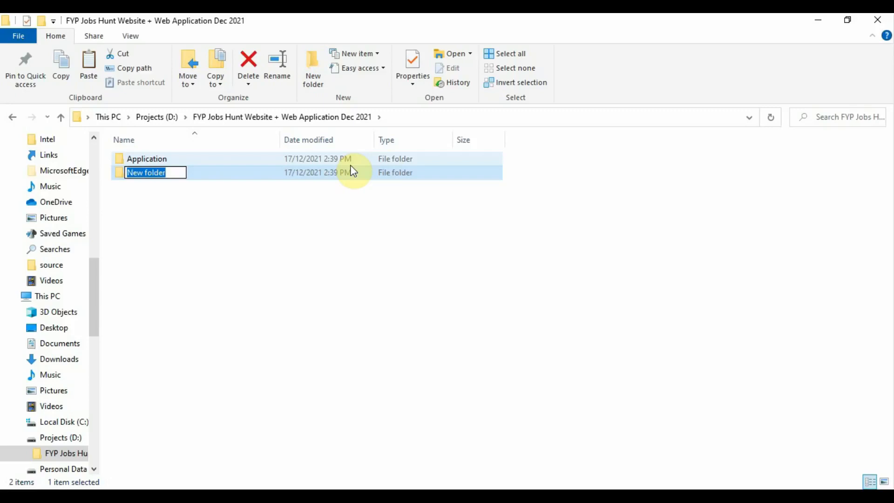
type("Database")
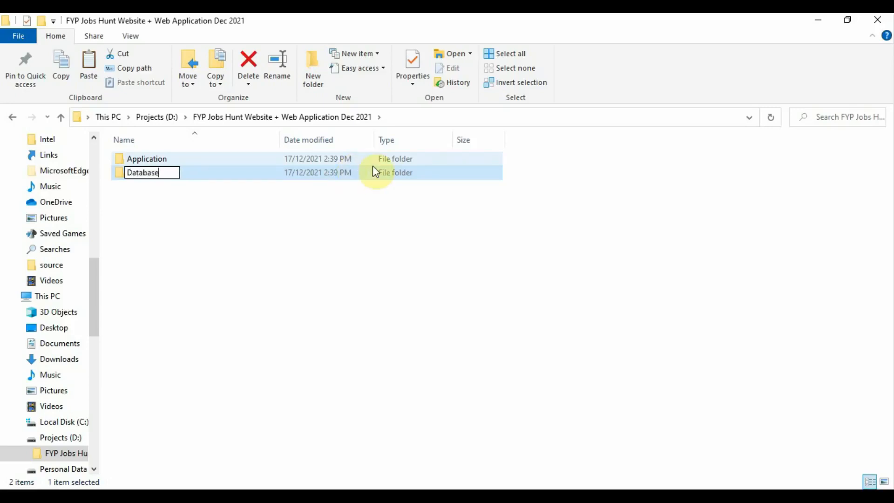
left_click(313, 68)
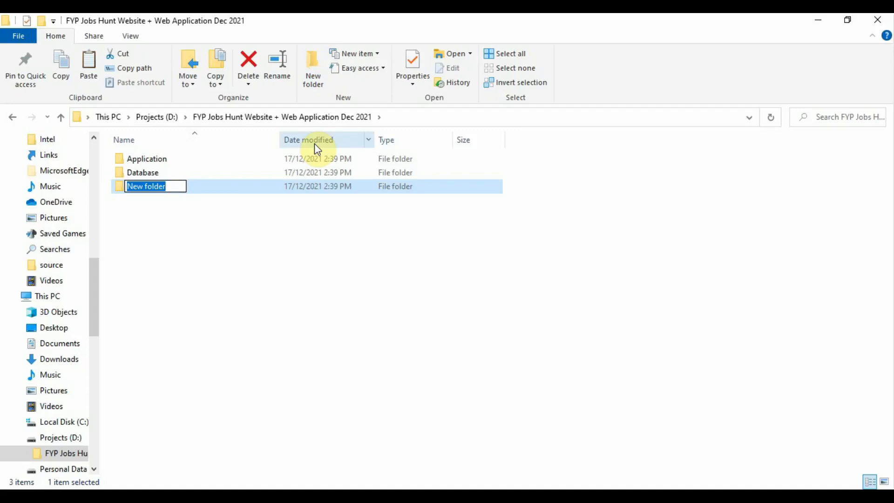
type("Materials")
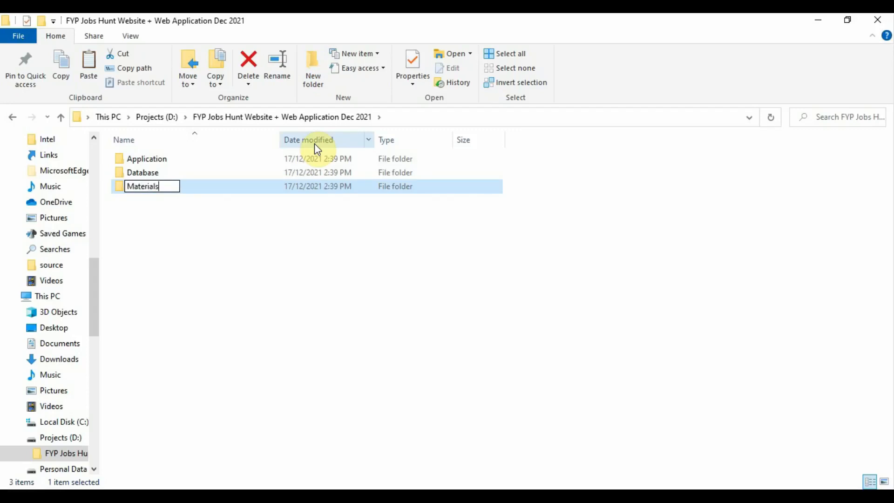
key("Return")
left_click(534, 255)
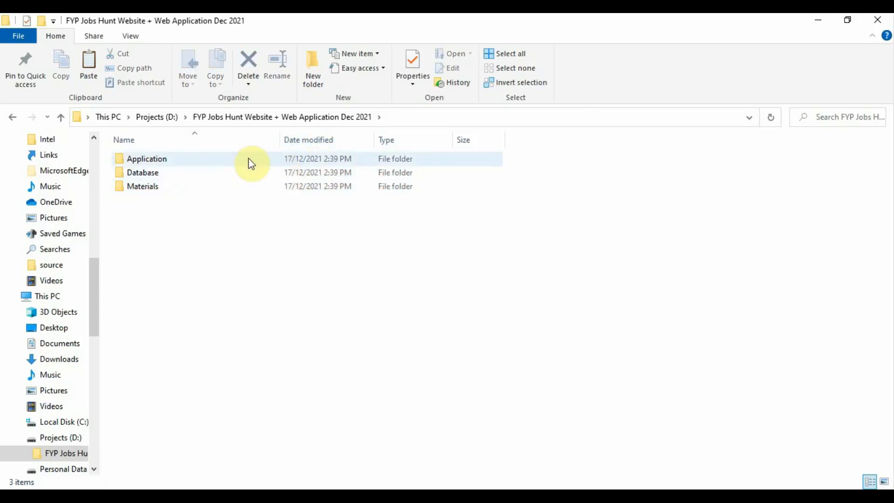
Open the Database subfolder and select its full folder path.
double_click(226, 173)
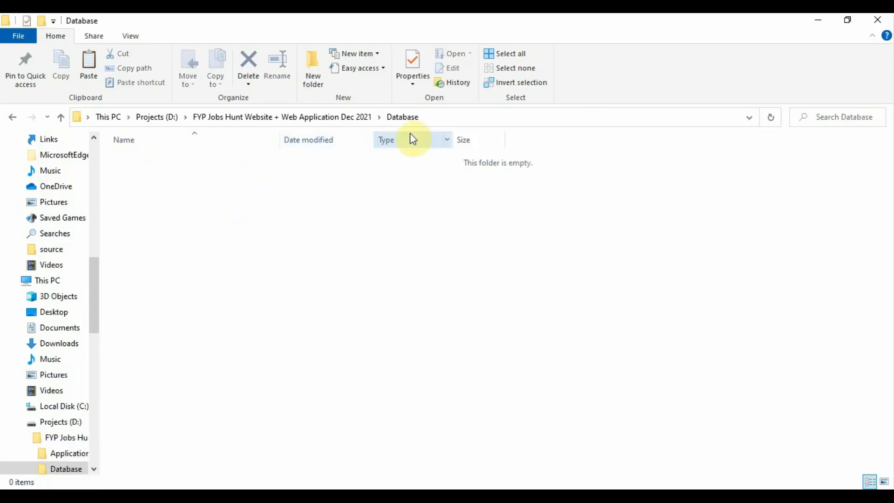
left_click(437, 118)
left_click(454, 220)
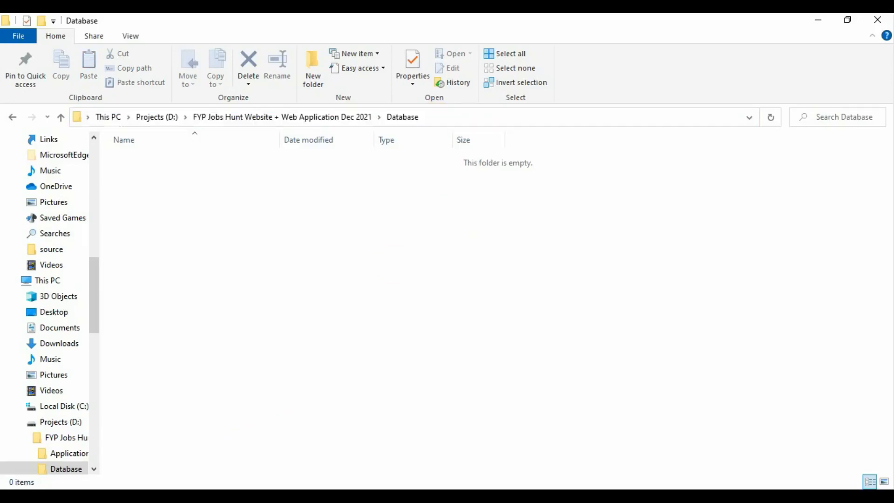
Search Windows for "Sql Server" to find the installed SQL Server applications.
left_click(156, 499)
type("Sql S")
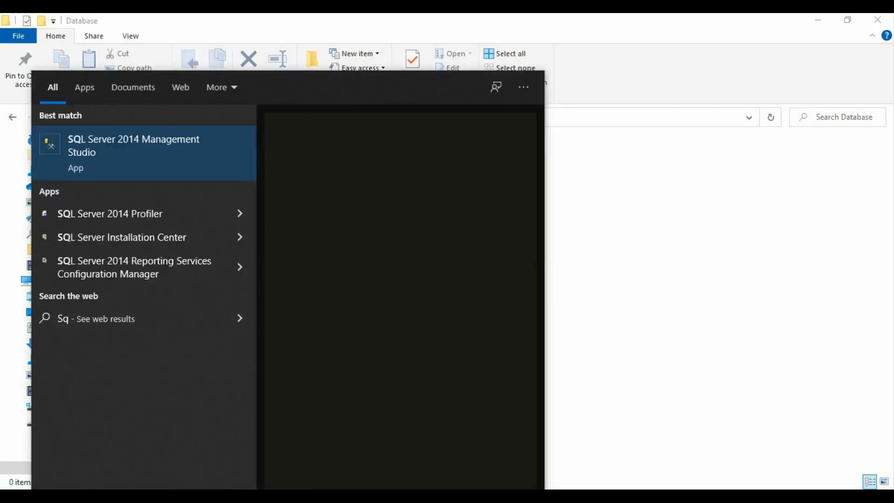
type("erver mange")
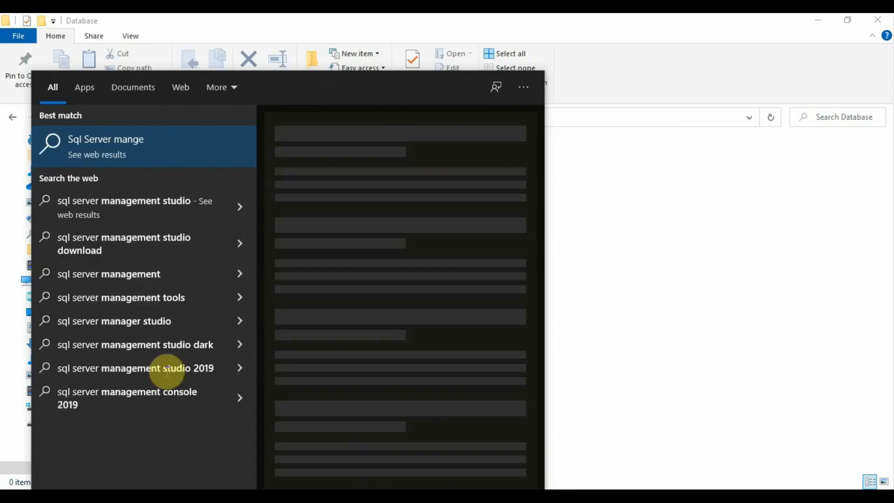
key("BackSpace")
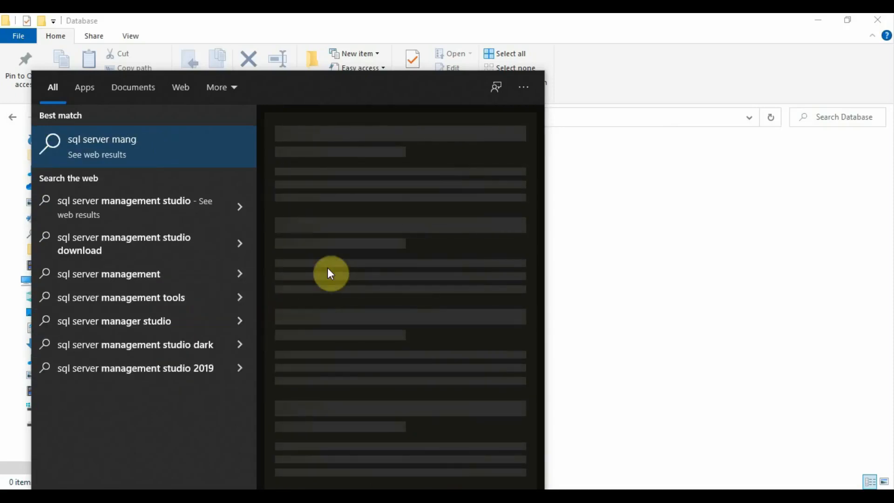
key("BackSpace")
key("BackSpace")
key("BackSpace")
key("BackSpace")
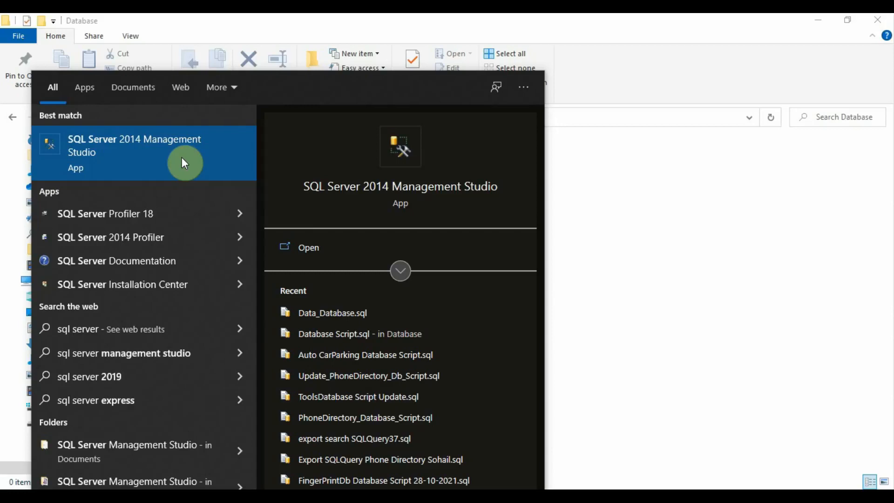
type("201")
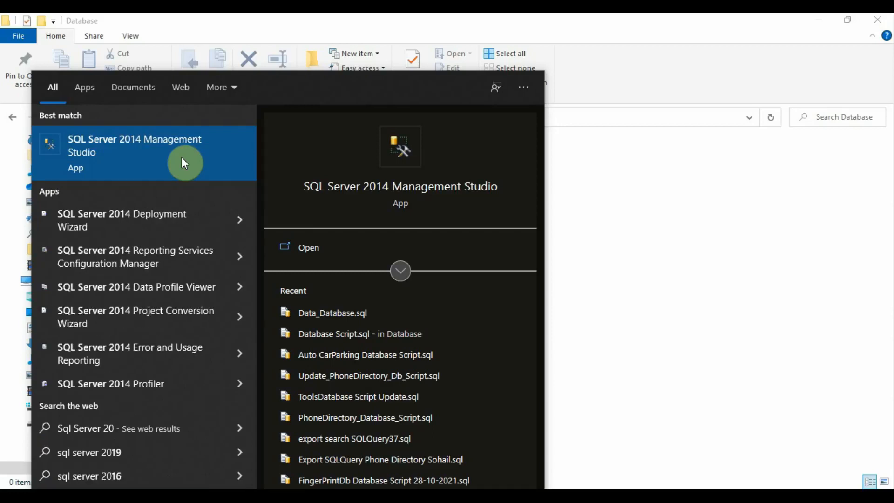
type("8")
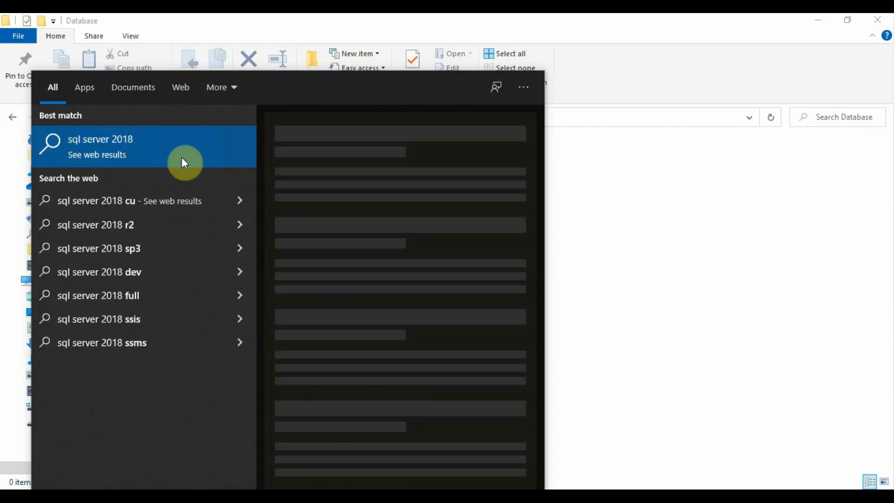
key("BackSpace")
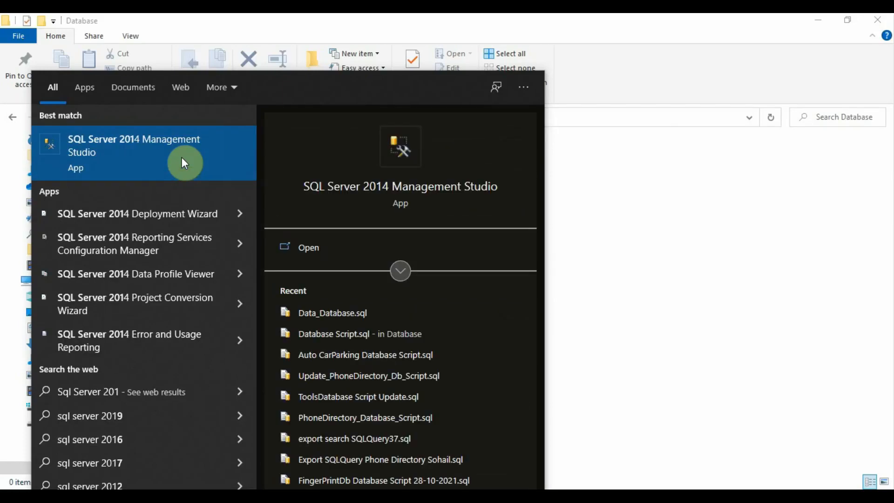
key("BackSpace")
key("BackSpace")
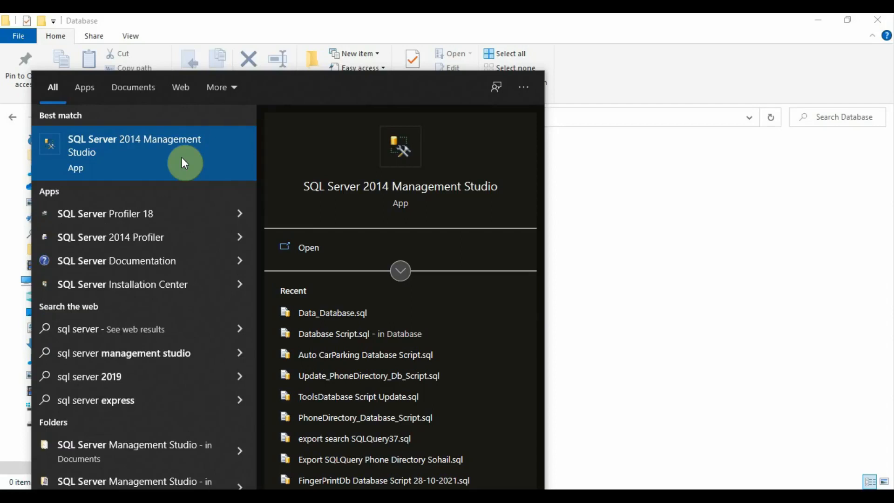
type("man")
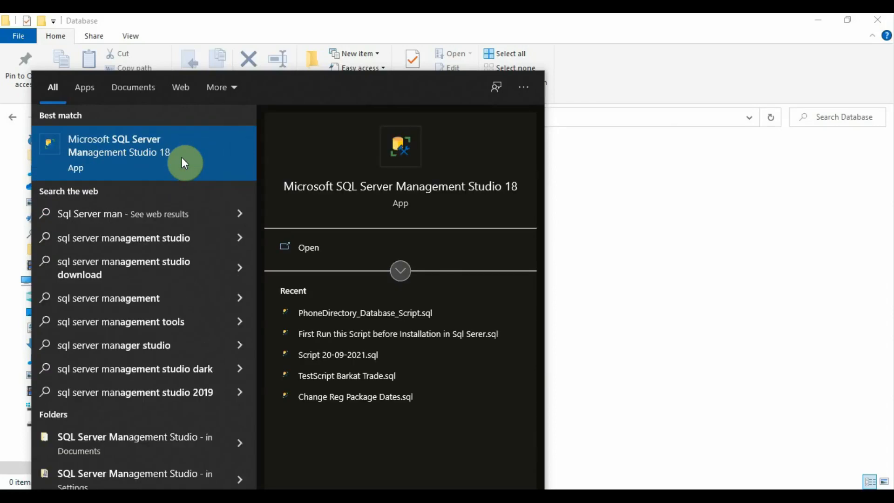
key("BackSpace")
key("BackSpace")
key("BackSpace")
key("BackSpace")
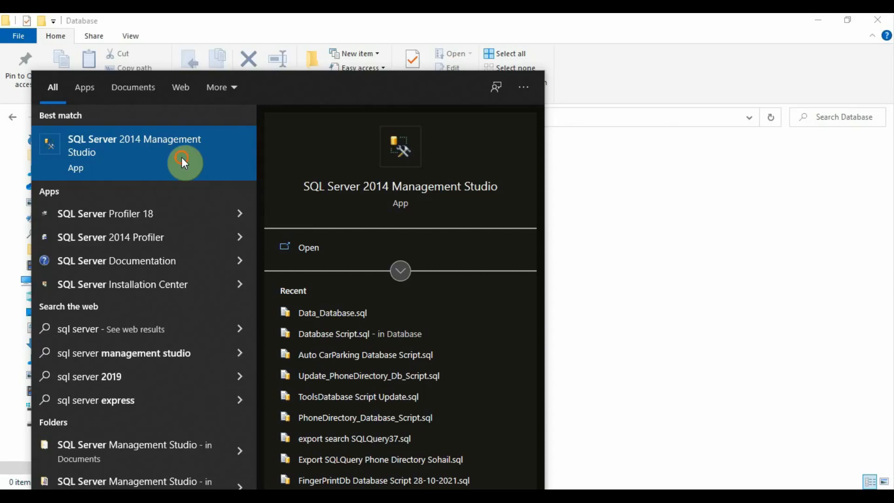
Launch SQL Server 2014 Management Studio and connect to the local Database Engine DESKTOP-5MKORDM\SQLEXPRESS with Windows Authentication.
left_click(181, 157)
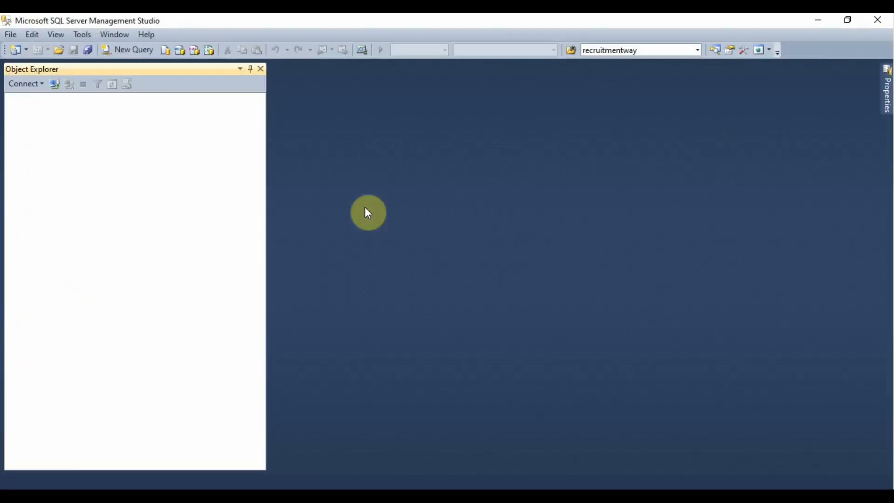
left_click(570, 185)
left_click(454, 223)
left_click(351, 131)
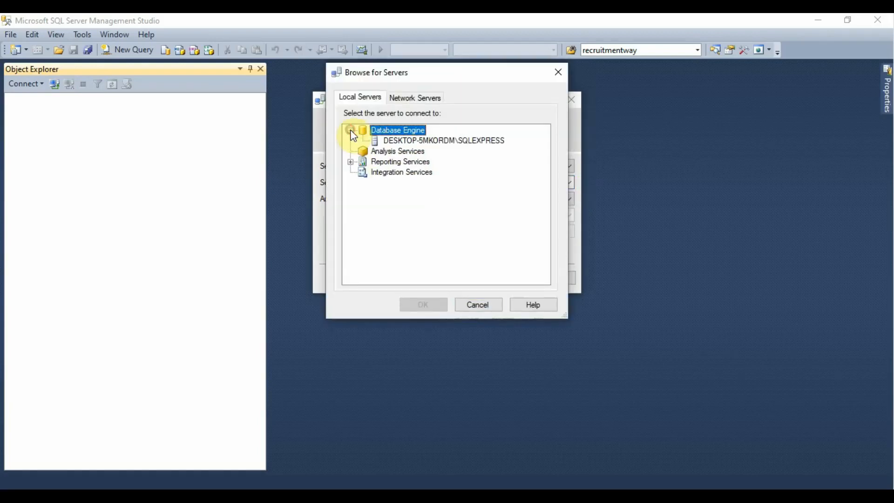
left_click(425, 143)
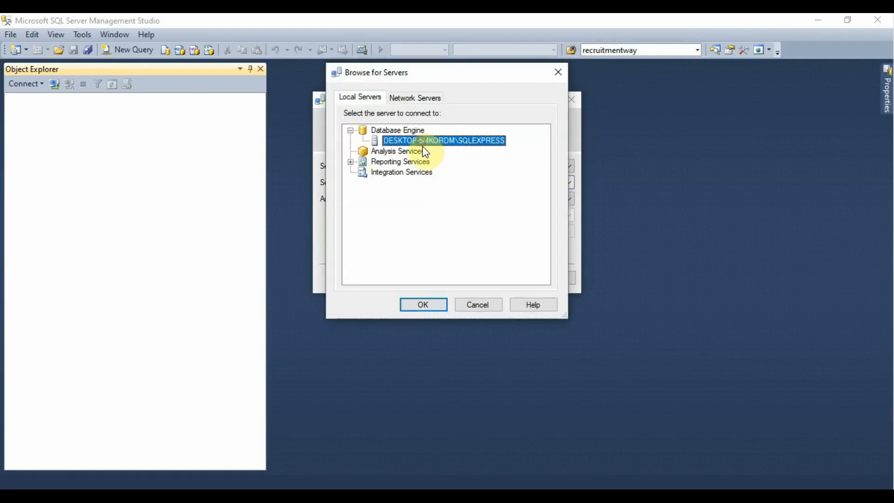
left_click(443, 306)
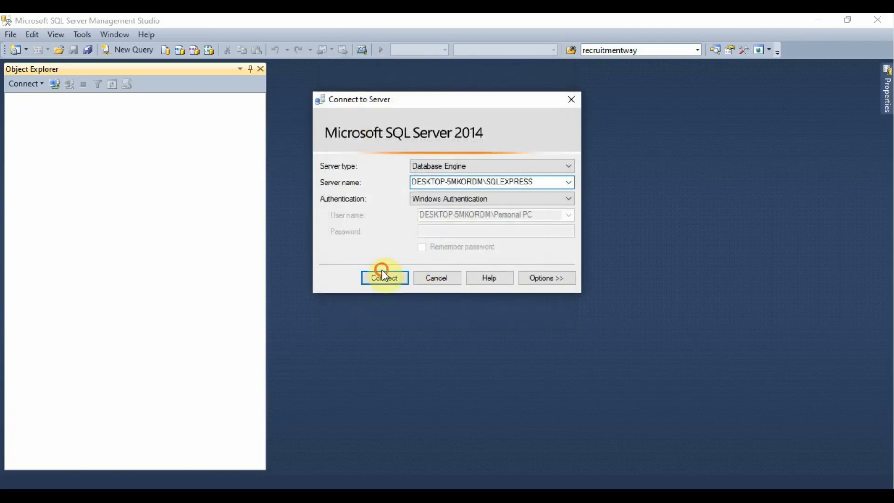
left_click(364, 278)
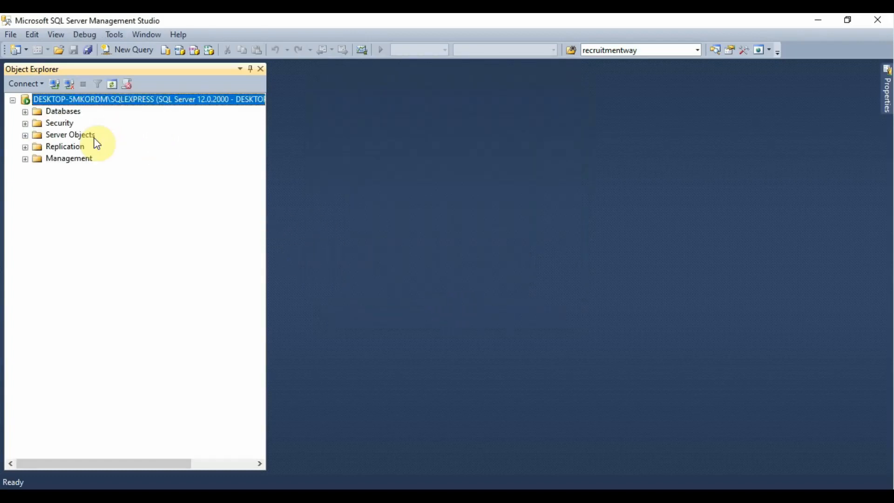
Start a new database under the server's Databases node and name it JobshuntDb.
left_click(25, 112)
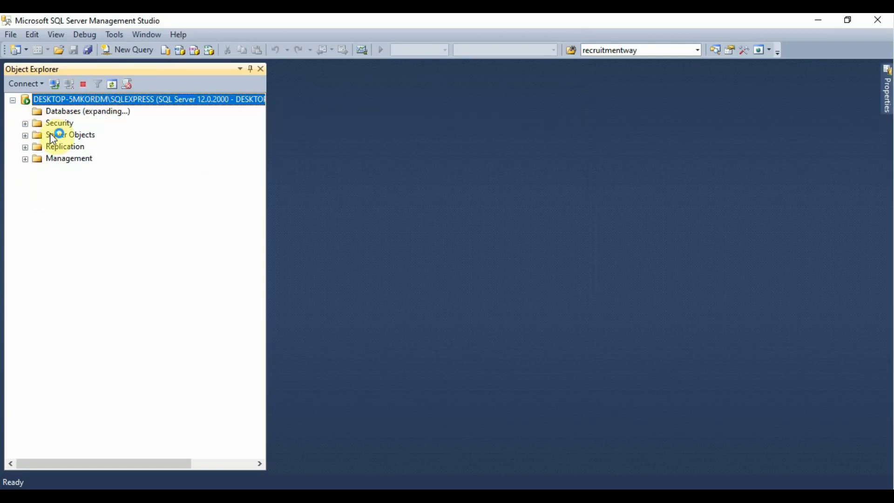
left_click(56, 104)
right_click(68, 102)
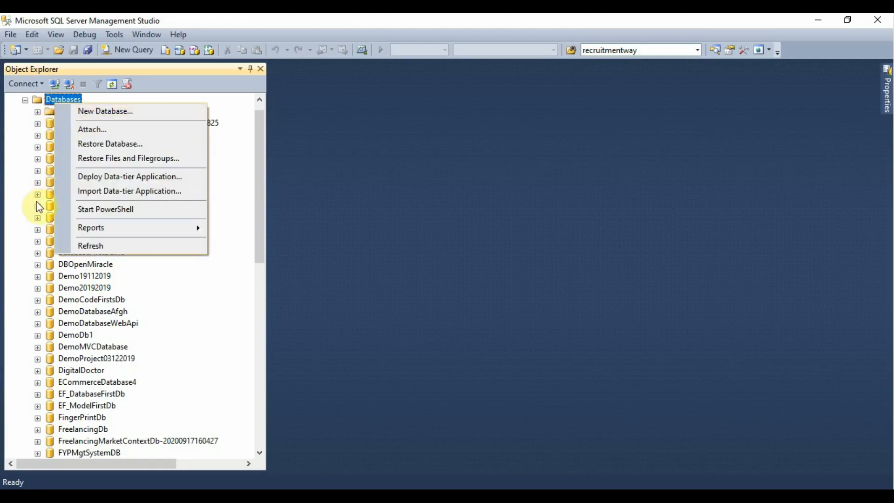
left_click(10, 216)
scroll(10, 215, "up", 1)
right_click(62, 110)
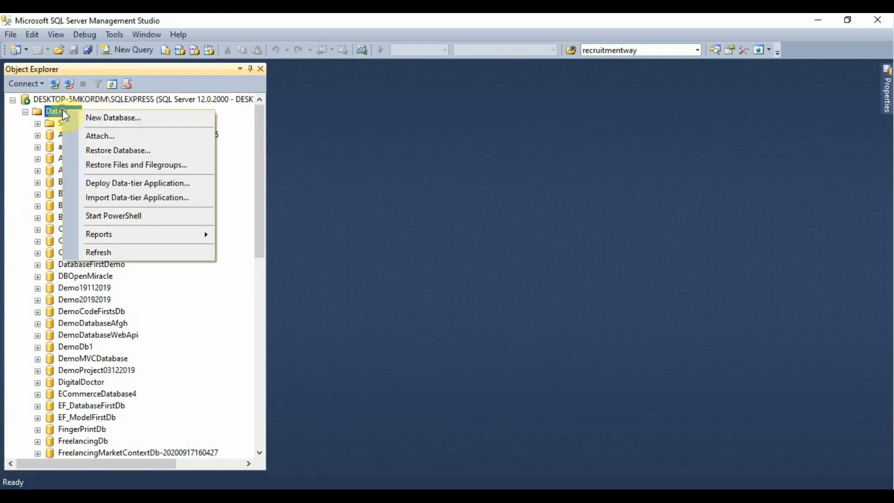
left_click(89, 120)
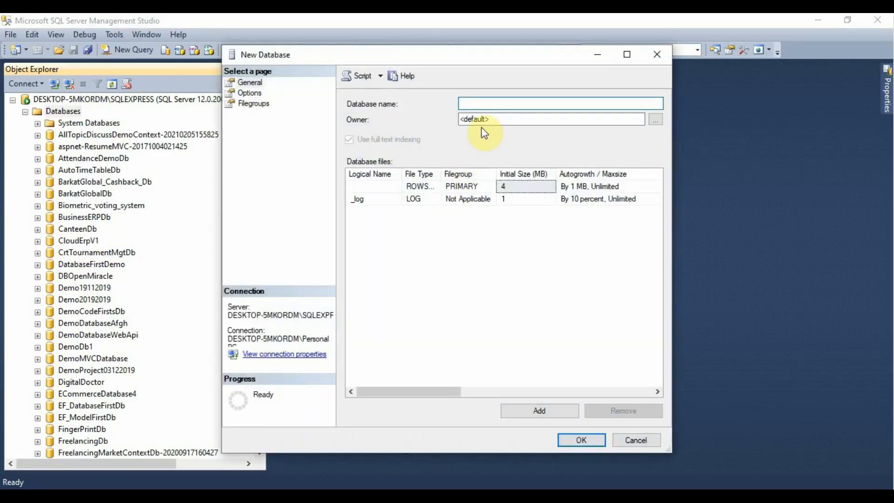
type("JobhuntDb")
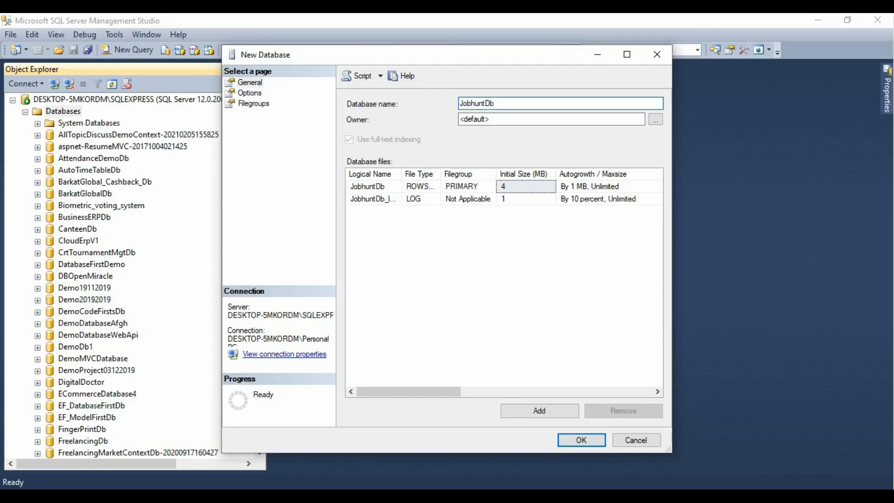
left_click(471, 103)
type("s")
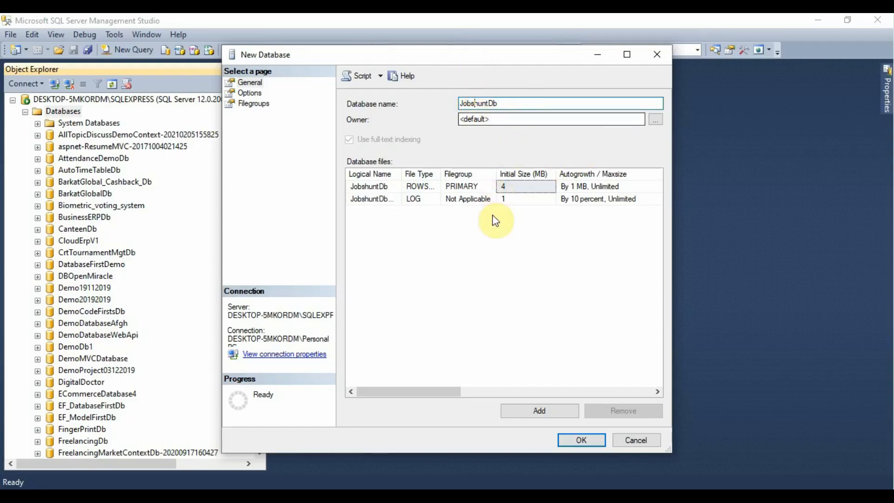
Bring the database files' path column into view and copy the project's Database folder path from File Explorer.
left_click_drag(454, 391, 582, 372)
left_click(351, 495)
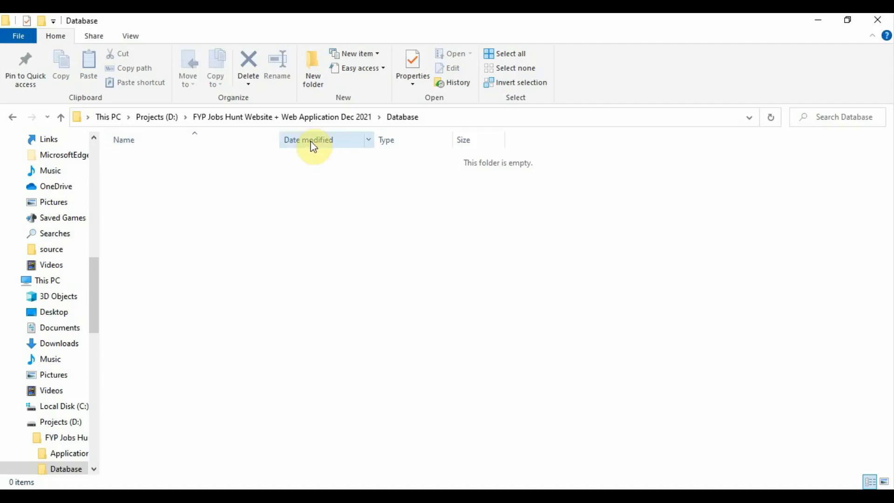
left_click(424, 119)
key("ctrl+c")
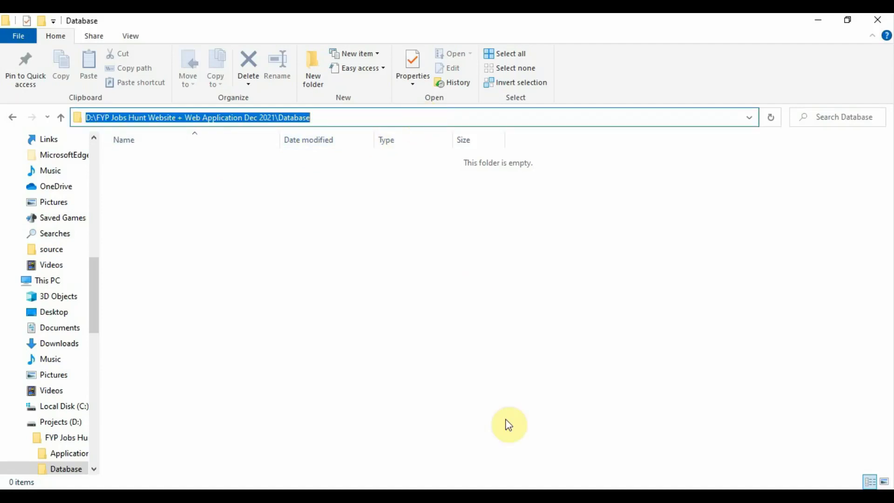
left_click(435, 496)
left_click(496, 448)
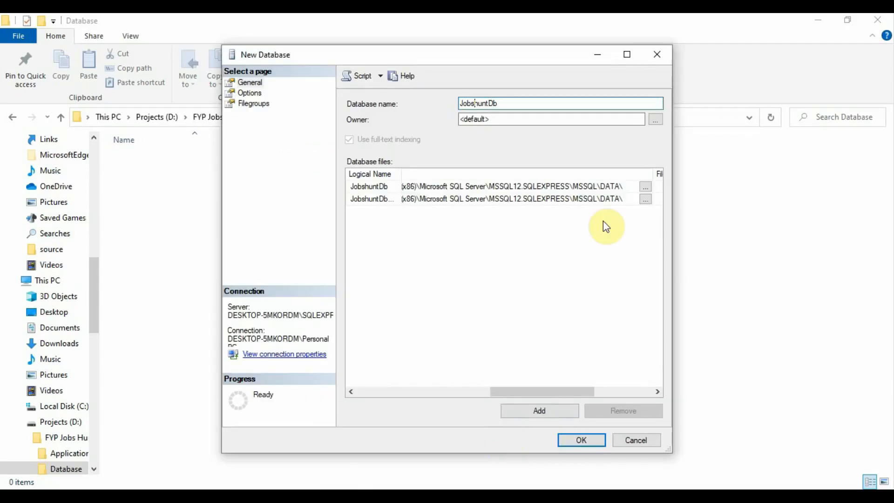
Set both the data and log file paths to D:\FYP Jobs Hunt Website + Web Application Dec 2021\Database and create the database.
left_click(615, 186)
key("ctrl+a")
key("ctrl+v")
left_click(569, 199)
key("ctrl+a")
key("ctrl+v")
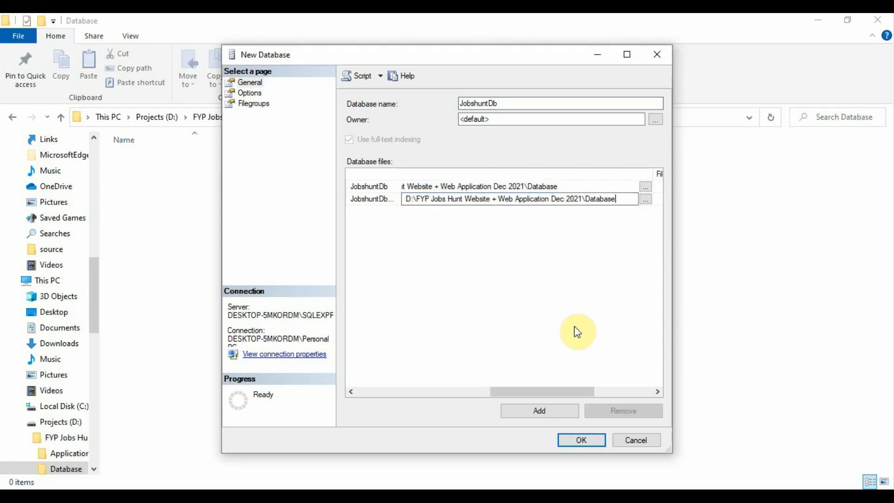
left_click(582, 440)
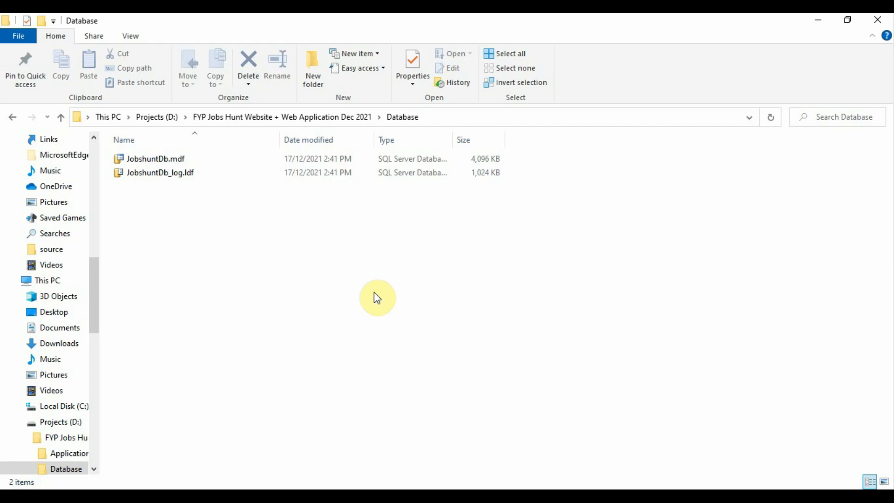
Look at the table diagram 2.png in Photos and return to SQL Server Management Studio.
mouse_move(632, 495)
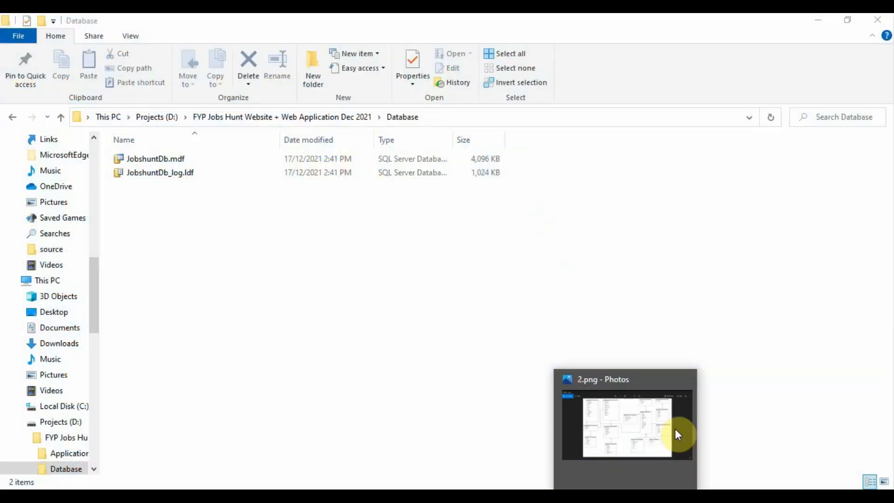
left_click(675, 429)
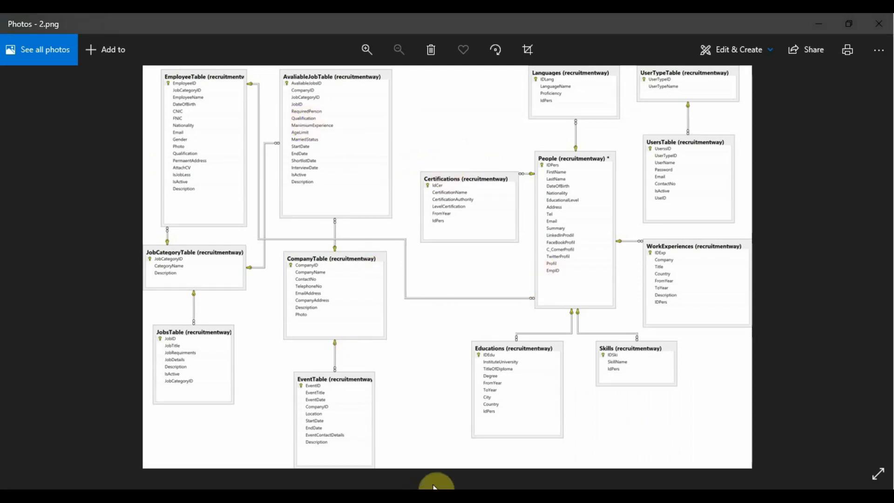
left_click(438, 494)
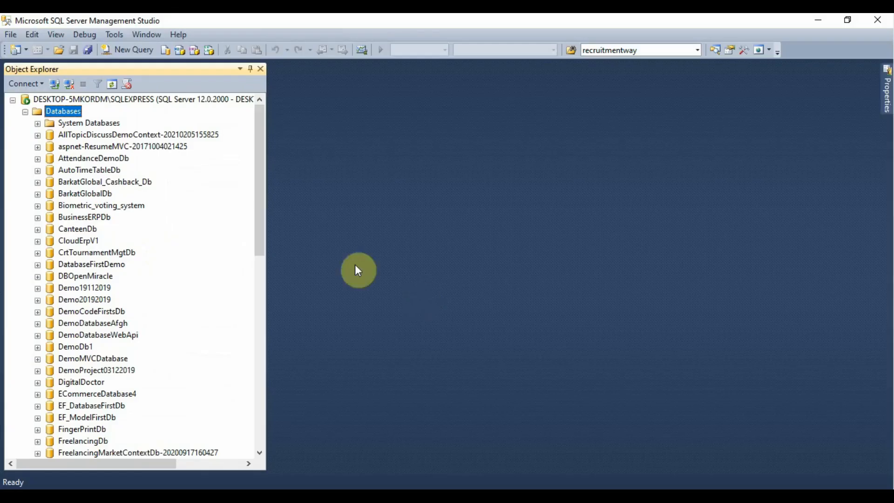
Refresh the Databases list and open a new query window on JobshuntDb, checking its selected database.
right_click(61, 115)
left_click(114, 257)
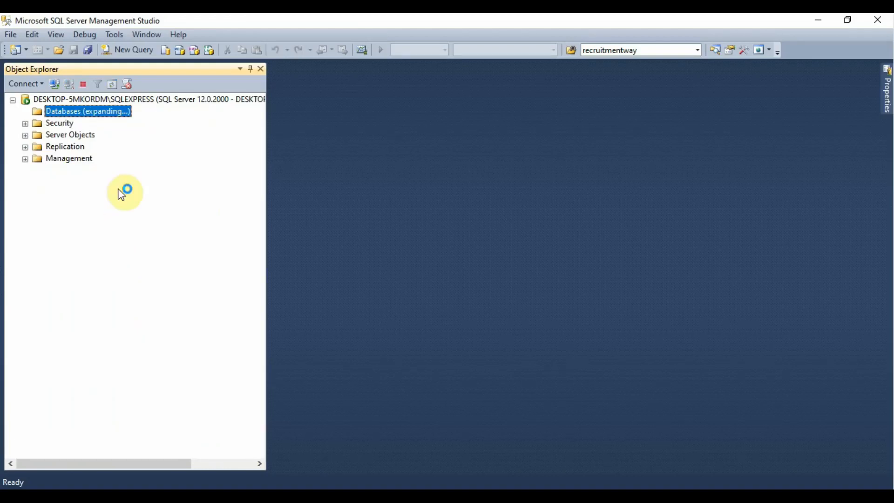
scroll(123, 210, "down", 6)
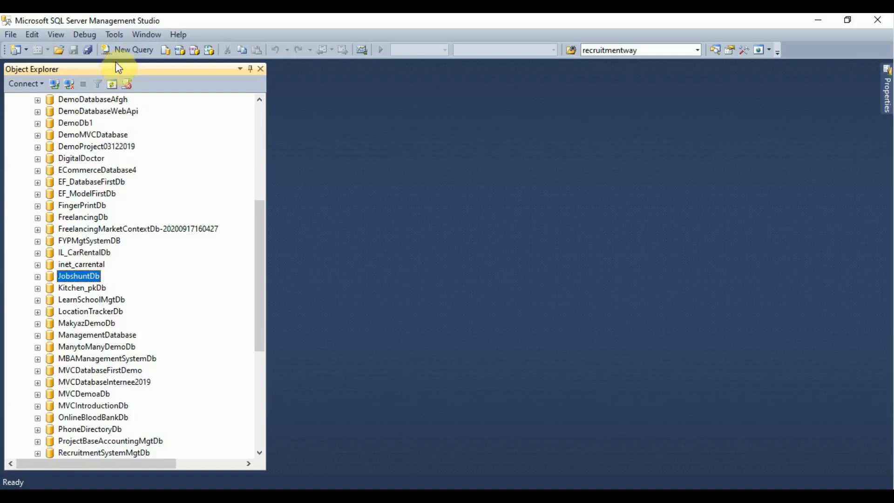
left_click(125, 50)
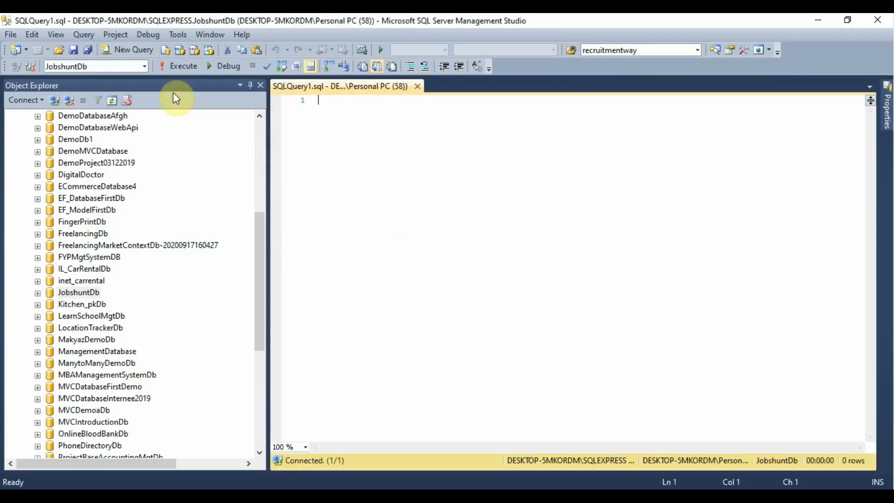
left_click(144, 66)
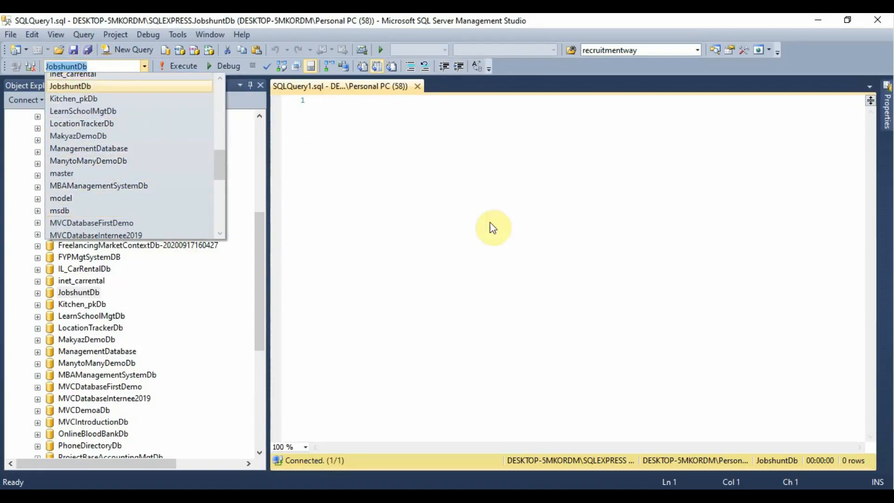
Write the statement "use JobsHuntDB" in the query window and execute it.
left_click(493, 205)
type("use Jobsh")
key("BackSpace")
type("Hu")
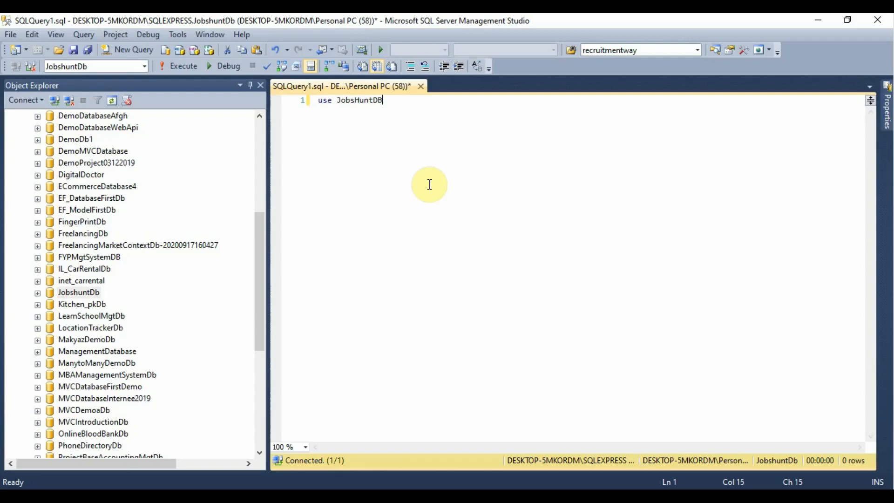
type("ntDB")
left_click(183, 65)
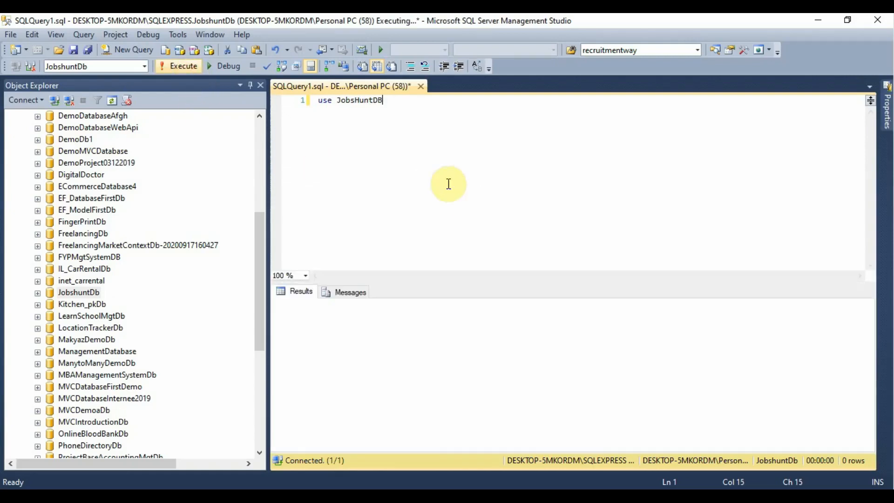
Clear the use statement from the query window.
left_click_drag(442, 304, 263, 311)
left_click_drag(444, 106, 213, 103)
key("Delete")
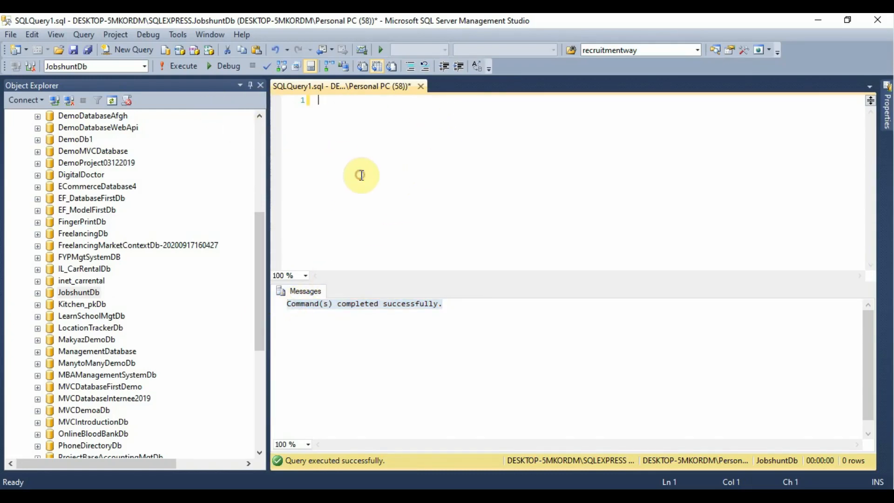
Switch to the diagram 2.png in Photos and arrange it side by side with SQL Server Management Studio.
left_click(652, 498)
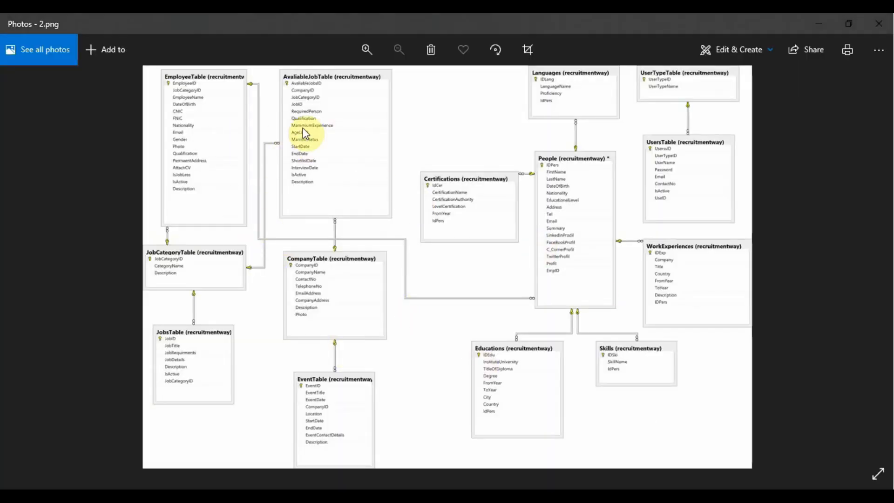
left_click_drag(190, 17, 880, 190)
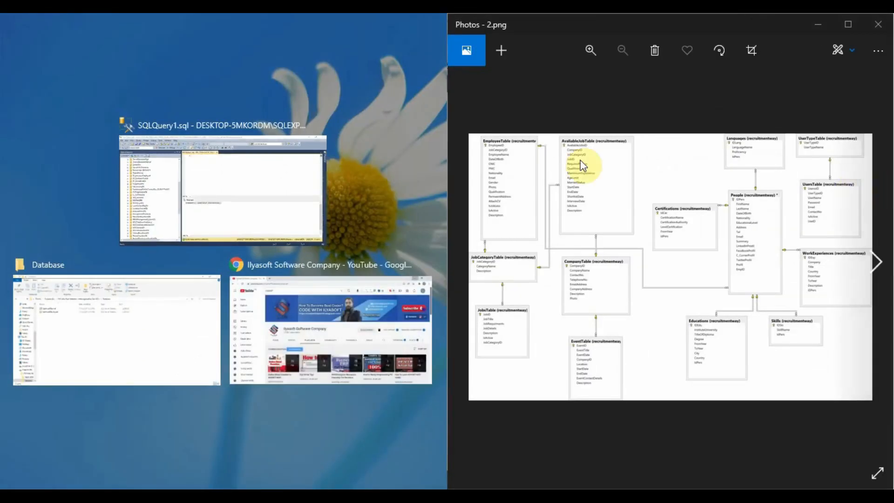
left_click(279, 196)
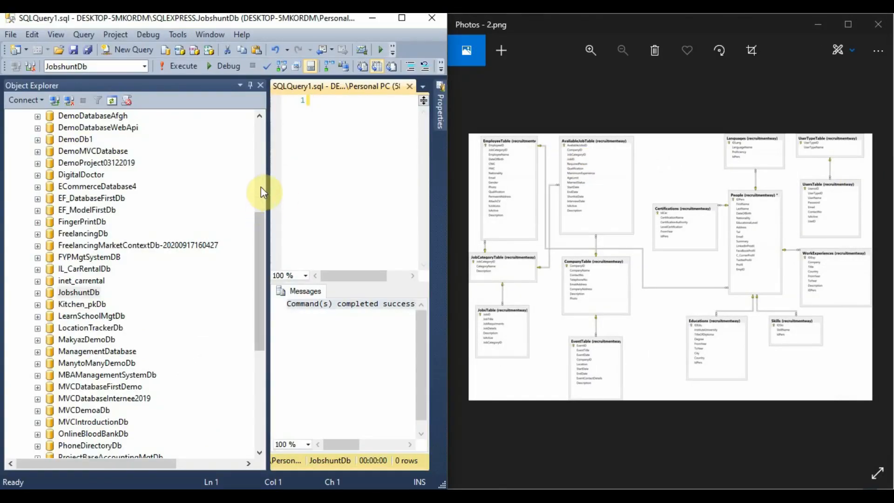
Auto-hide Object Explorer and close SQLQuery1.sql without saving its changes.
left_click(250, 85)
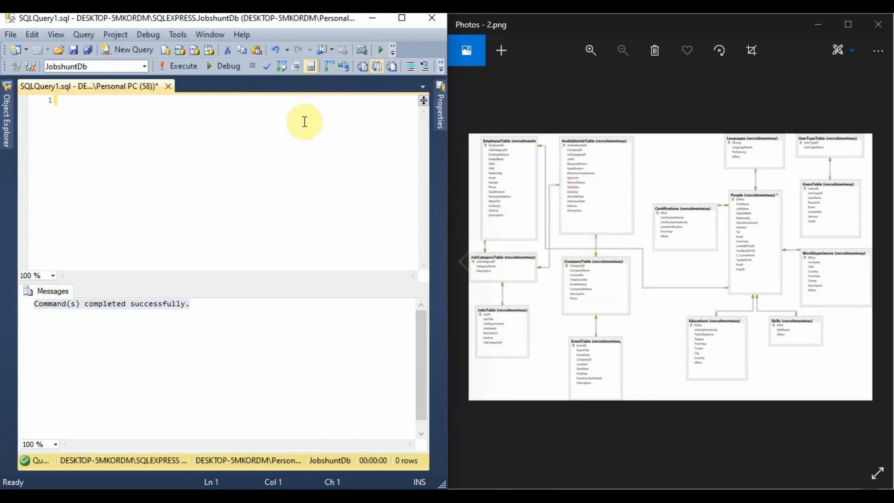
left_click(169, 86)
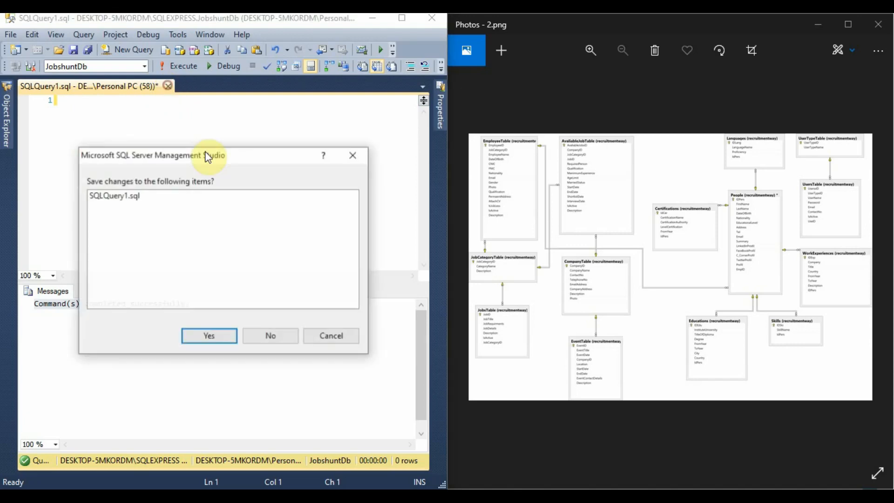
left_click(281, 338)
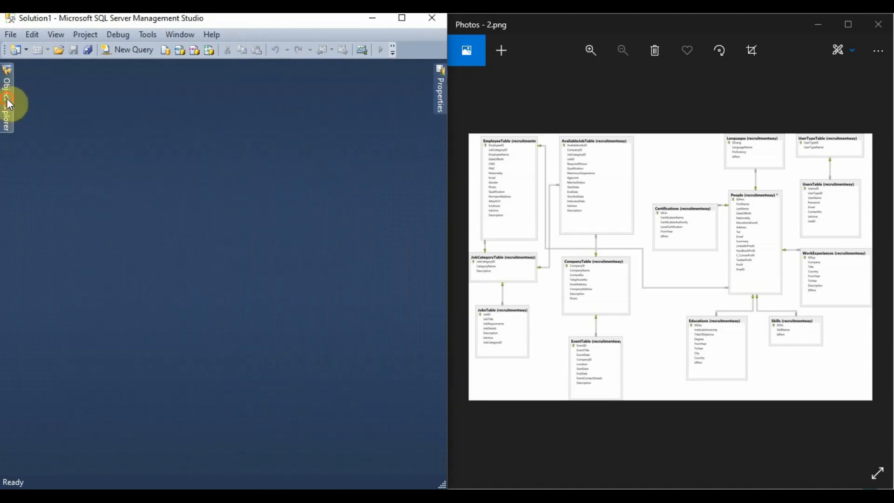
Dock Object Explorer again with a narrower width and give SQL Server Management Studio more room beside the diagram.
mouse_move(8, 104)
left_click(235, 69)
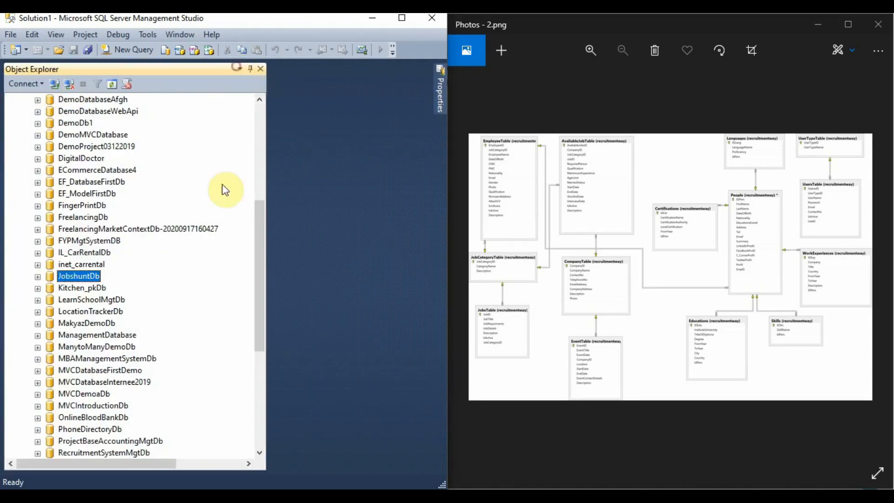
left_click_drag(269, 214, 138, 219)
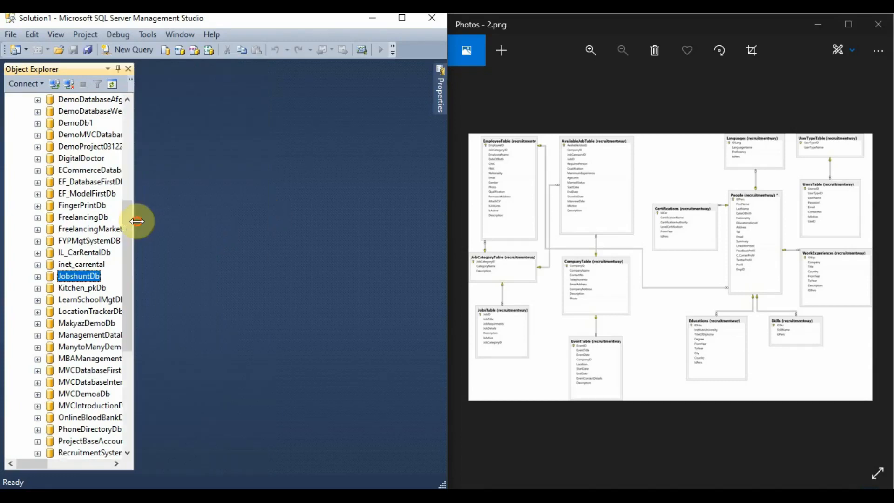
left_click_drag(446, 245, 558, 244)
left_click(645, 238)
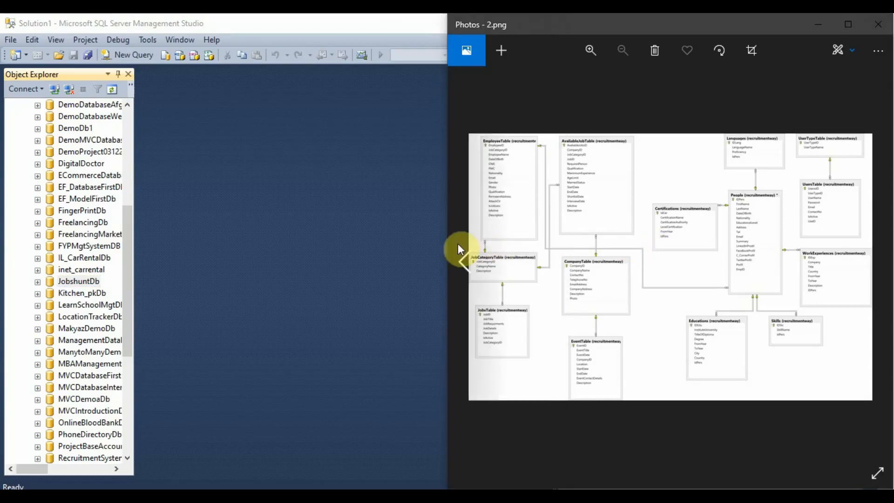
left_click_drag(445, 243, 566, 240)
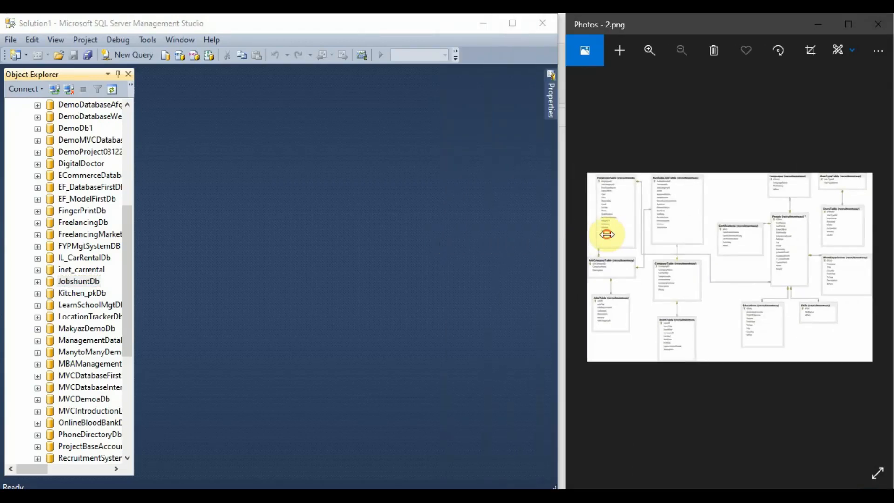
Zoom in on UserTypeTable and UsersTable in the diagram to read their columns.
double_click(660, 240)
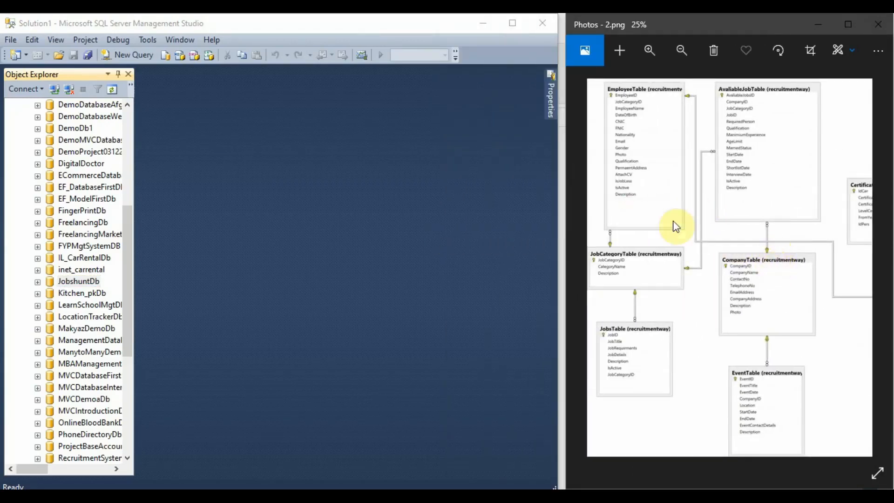
double_click(628, 150)
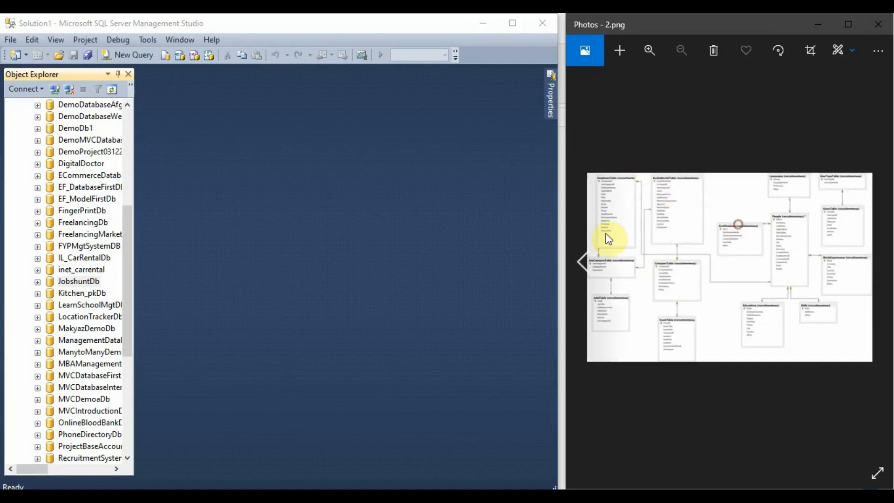
double_click(673, 219)
left_click_drag(764, 239, 644, 252)
scroll(802, 200, "up", 1)
scroll(810, 167, "up", 8)
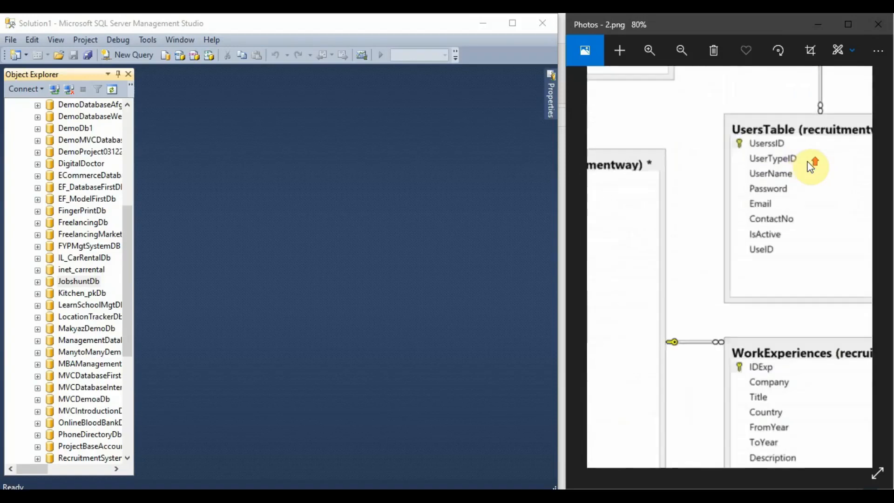
mouse_move(750, 367)
left_mouse_down()
mouse_move(722, 384)
mouse_move(736, 379)
mouse_move(737, 368)
mouse_move(744, 381)
left_mouse_up()
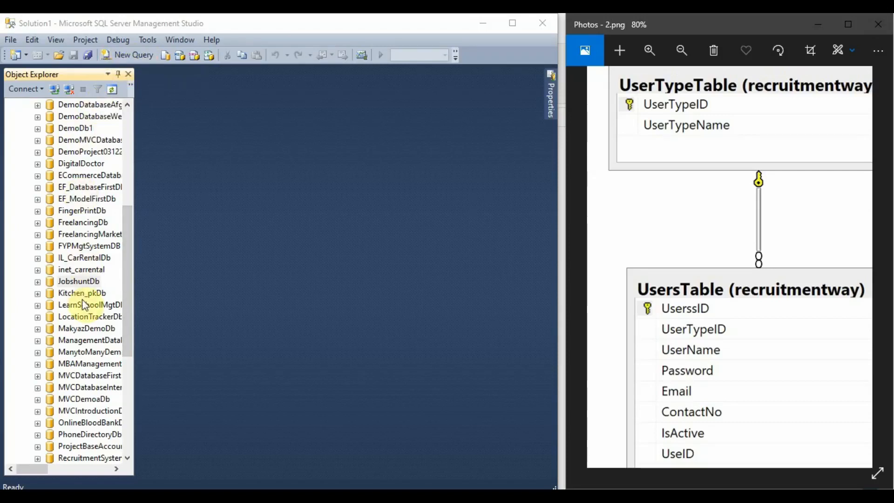
Expand the JobshuntDb database and start designing a new table in it.
left_click(78, 281)
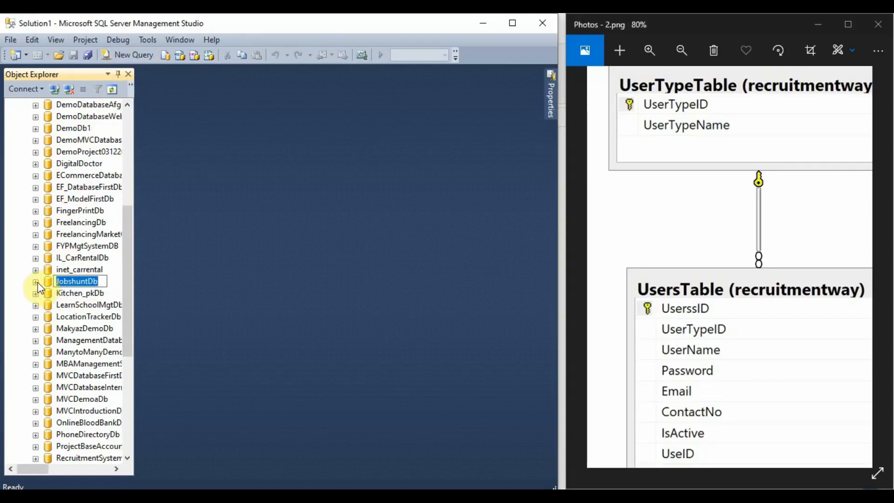
left_click(38, 282)
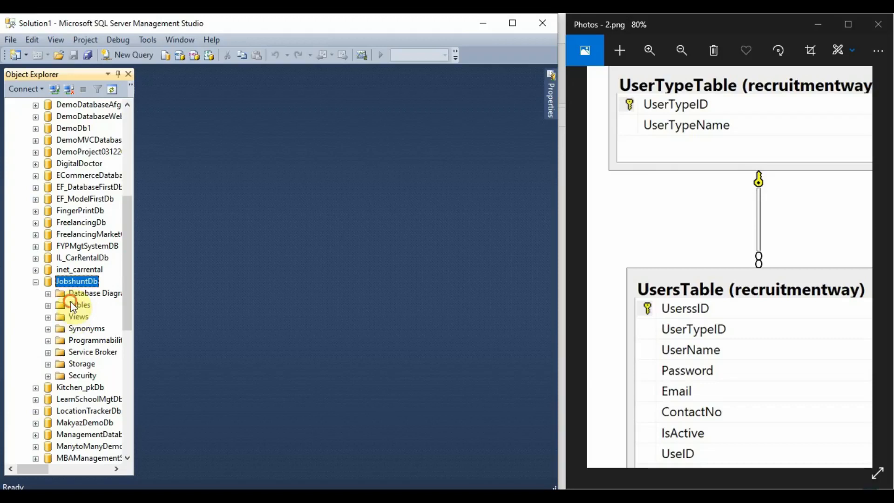
left_click(73, 306)
right_click(71, 303)
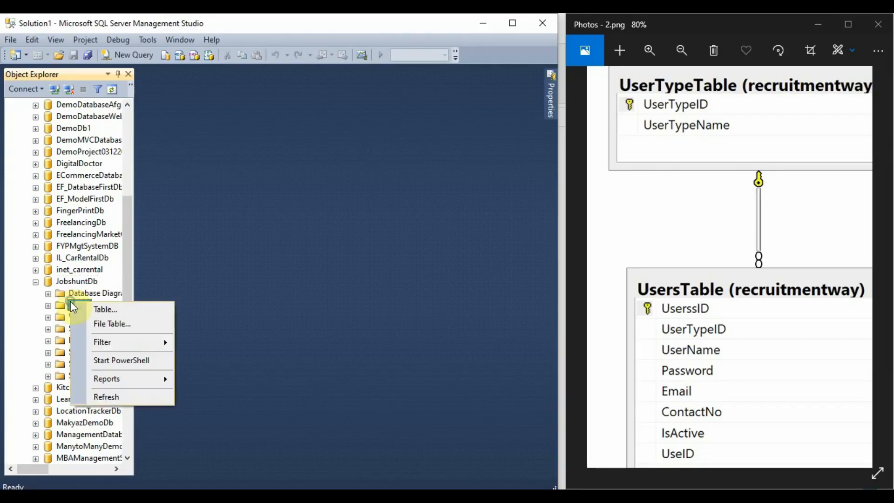
left_click(268, 198)
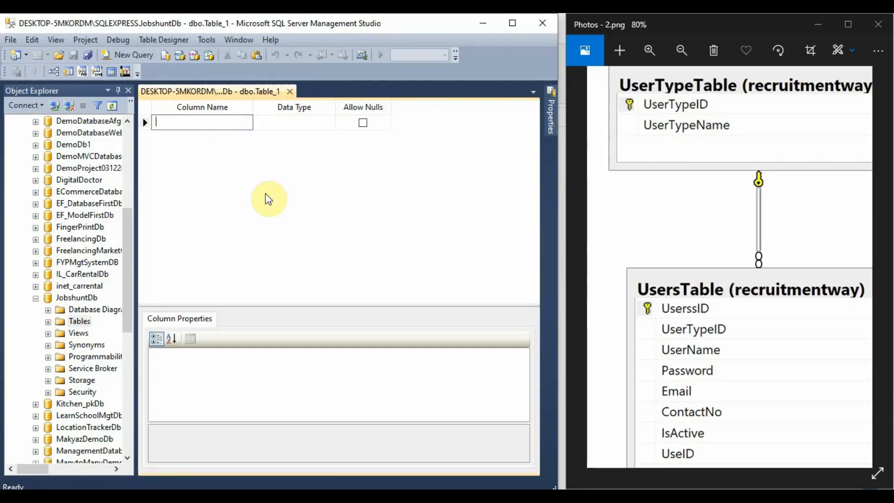
Add a UserTypeID column of type int that does not allow nulls.
type("UserTypeID")
key("Tab")
type("int")
key("Tab")
key("Tab")
Add a UserType column with data type nvarchar(150).
type("UserType")
key("Tab")
type("nvarchar")
key("Right")
key("Left")
key("Left")
key("Left")
type("1")
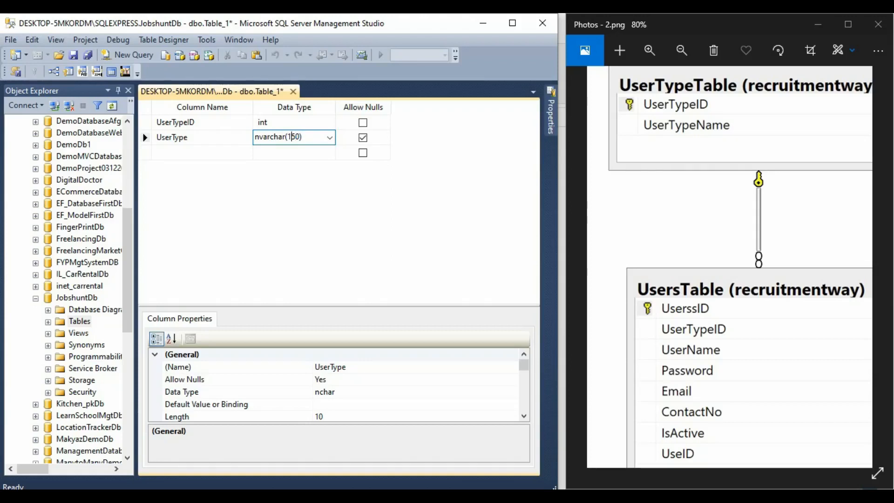
left_click(226, 172)
left_click(261, 140)
left_click_drag(260, 137, 304, 136)
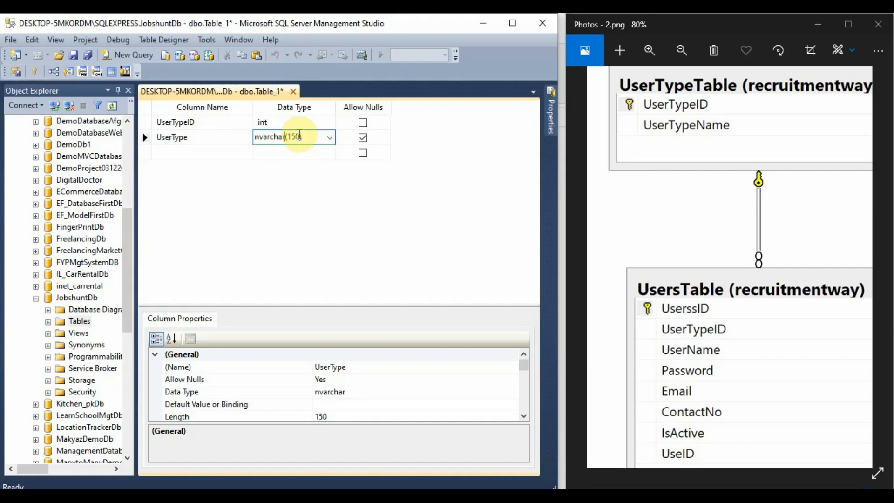
left_click_drag(303, 135, 216, 135)
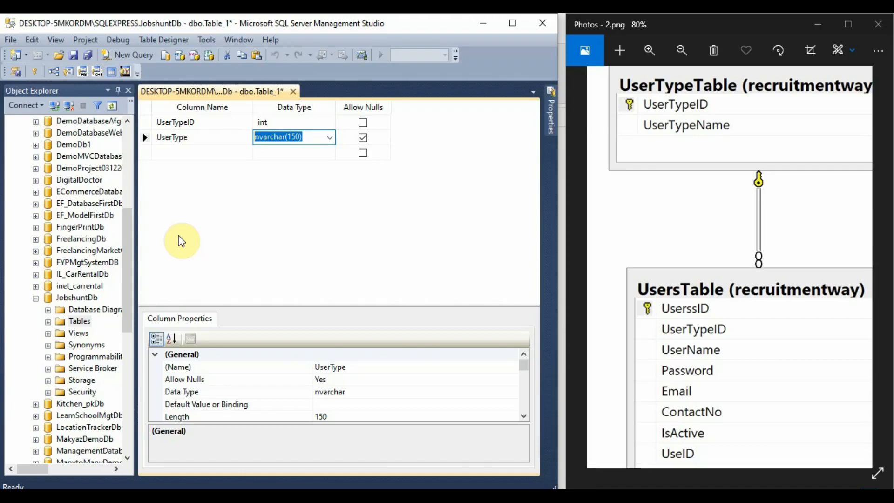
Make UserTypeID the primary key and set its Is Identity property to Yes.
left_click(145, 122)
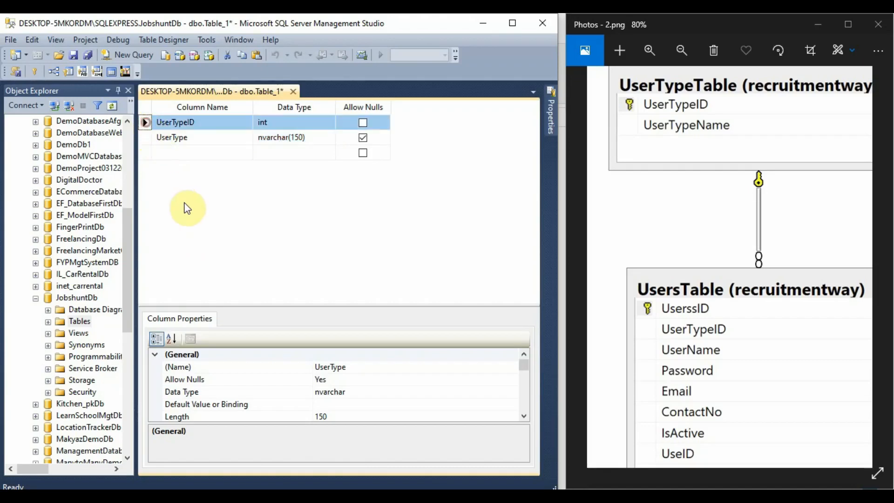
left_click(34, 72)
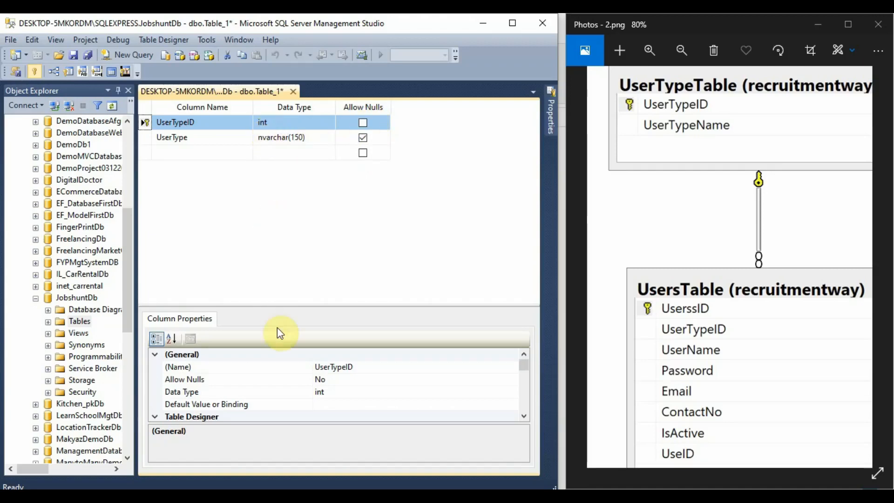
scroll(280, 371, "down", 4)
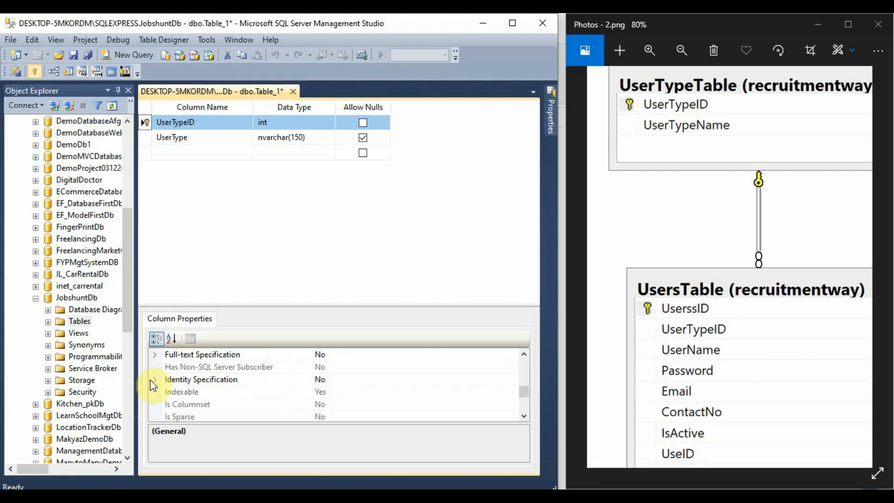
left_click(154, 379)
double_click(374, 392)
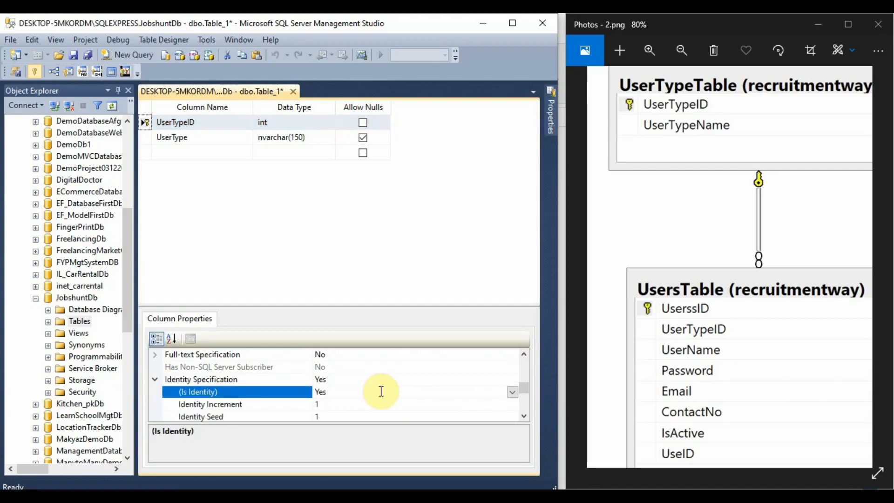
scroll(381, 392, "down", 1)
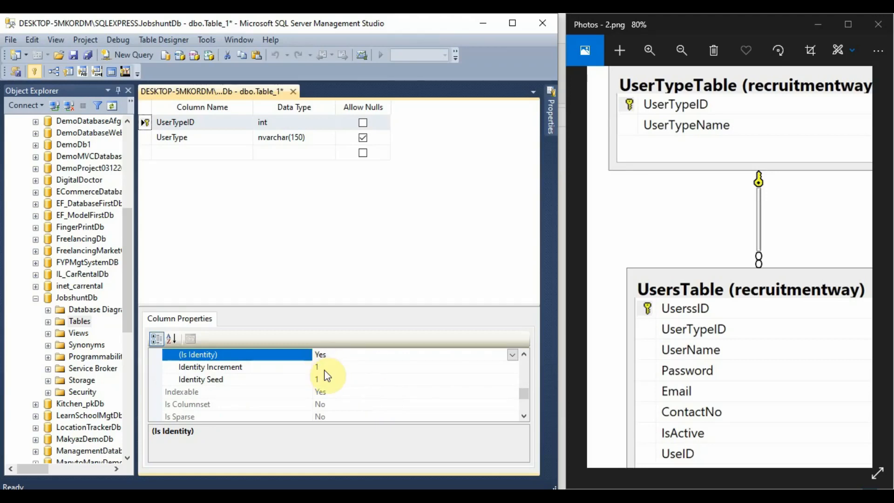
Save the new table as UserTypeTable.
right_click(224, 91)
left_click(255, 100)
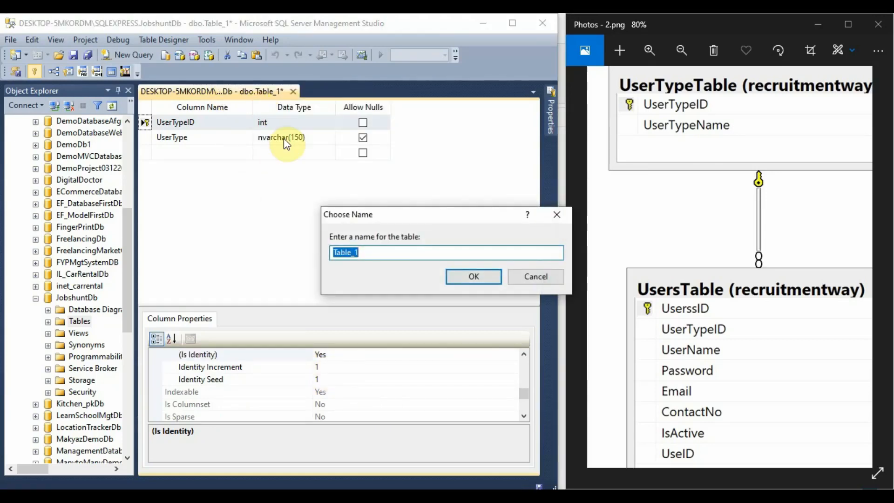
type("UserTypeTable")
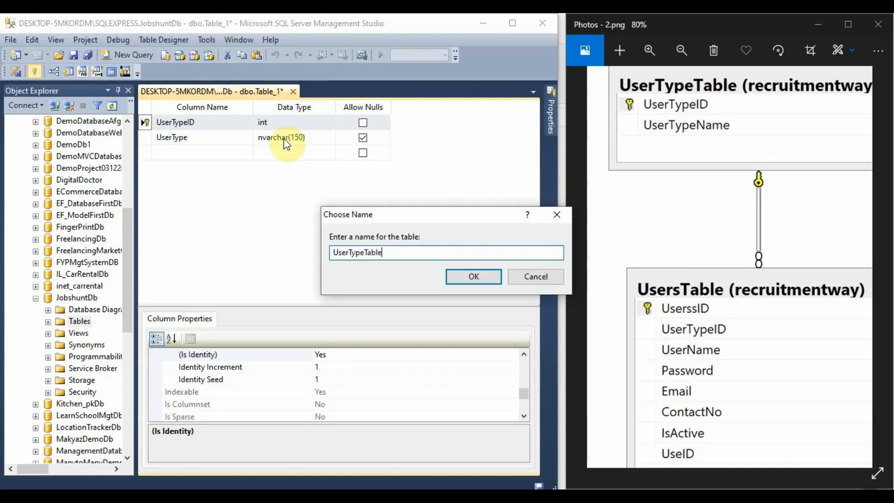
key("Return")
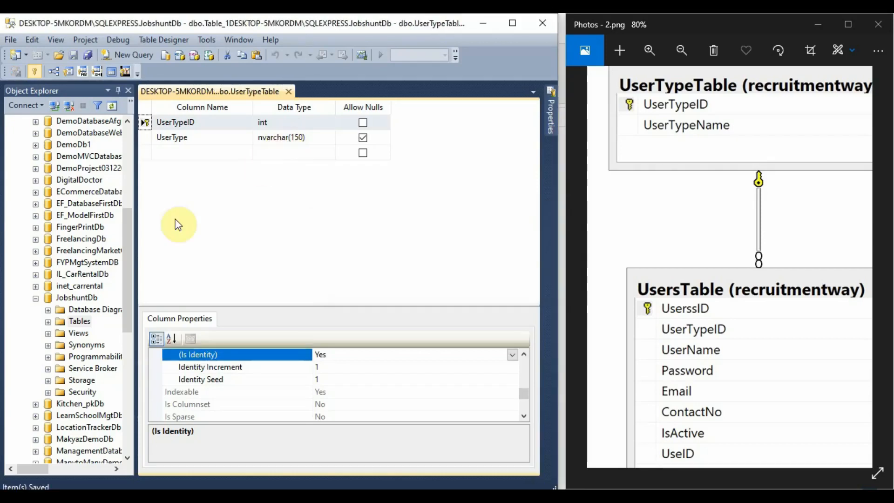
Start designing another new table in JobshuntDb, following UsersTable in the diagram.
right_click(76, 322)
left_click(96, 331)
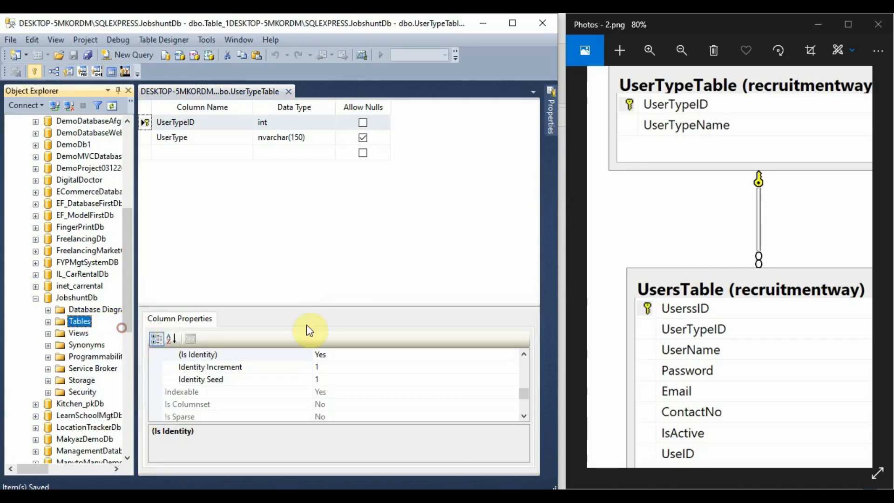
scroll(716, 290, "down", 2)
left_click_drag(714, 308, 694, 226)
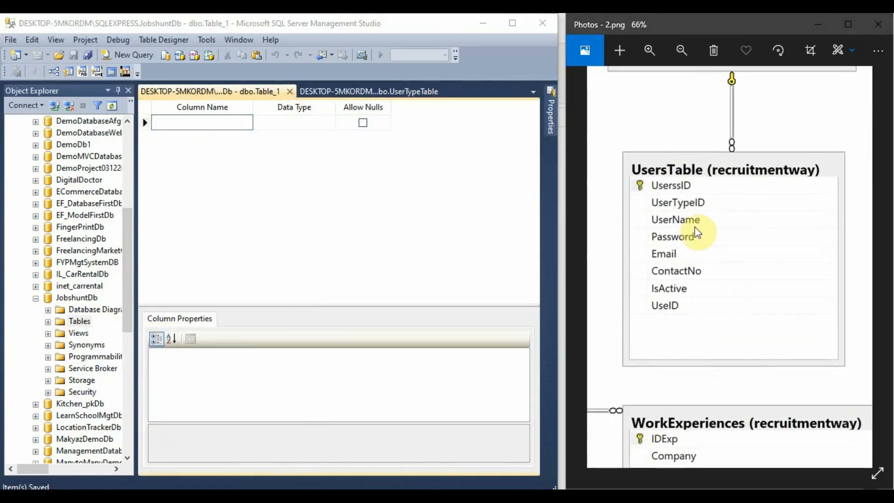
Add a UserID column with data type int that does not allow nulls.
left_click(203, 122)
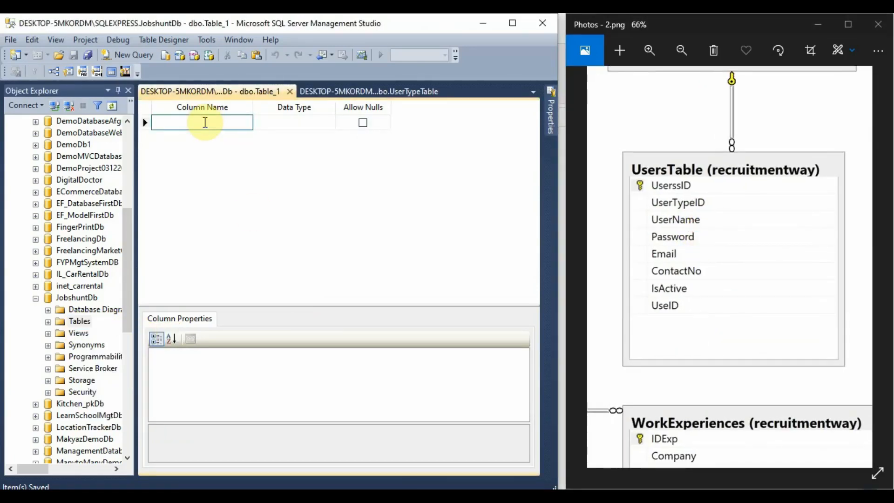
type("UserID")
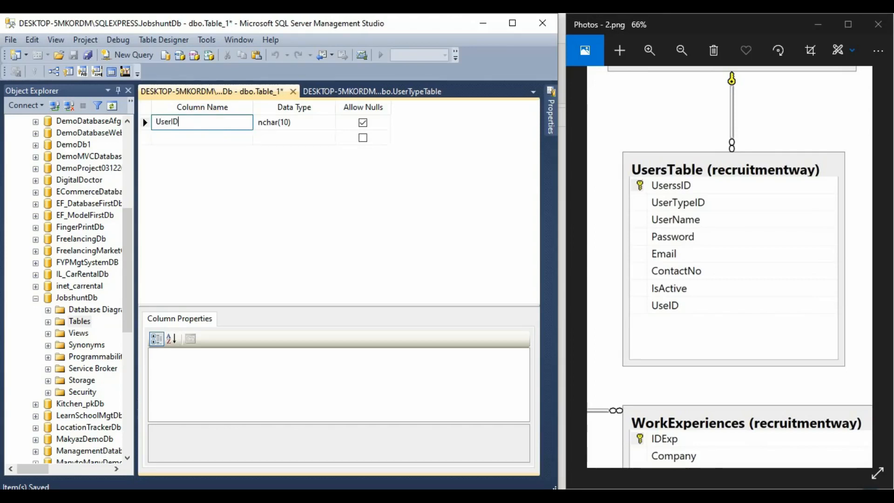
key("Tab")
type("int")
key("Tab")
key("space")
key("Tab")
Add a UserTypeID column with data type int that does not allow nulls.
type("User")
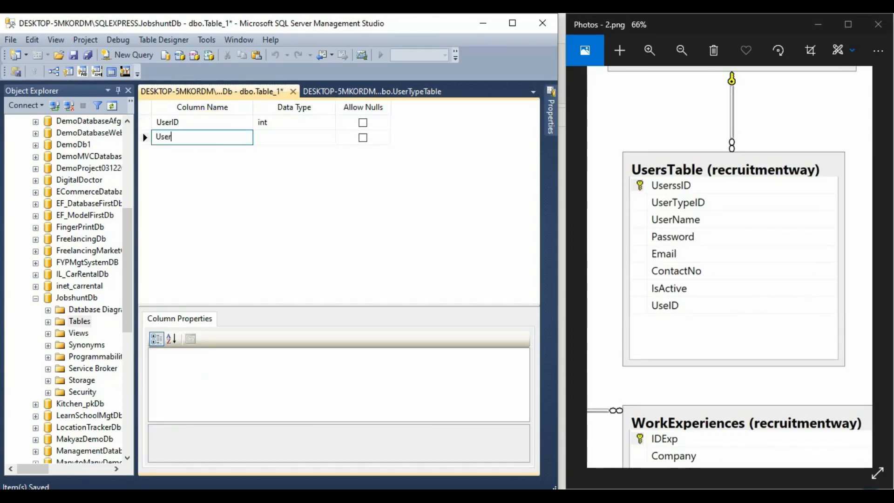
type("TypeID")
key("Tab")
type("int")
key("Tab")
key("space")
key("Tab")
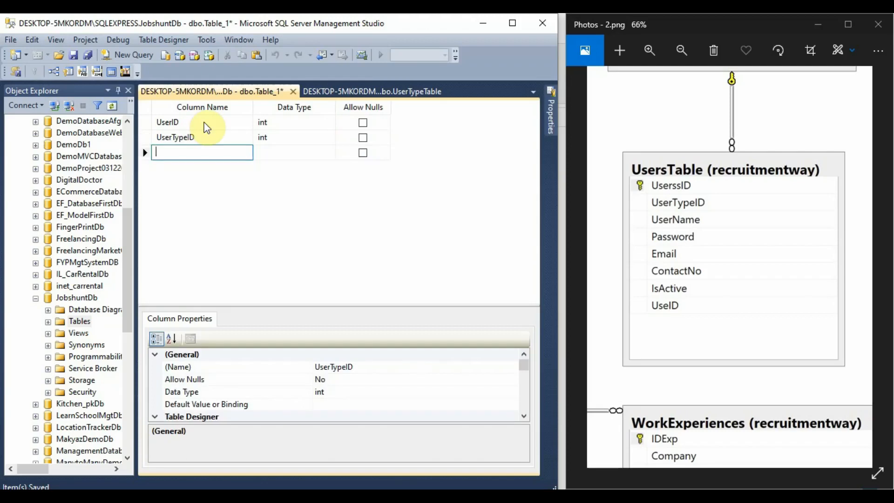
Add a UserName column with data type nvarchar(150) that does not allow nulls.
type("UserName")
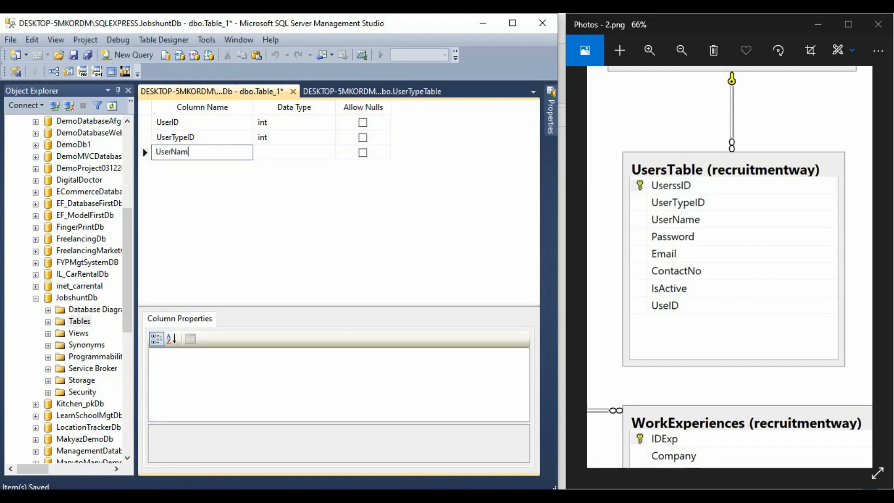
key("Tab")
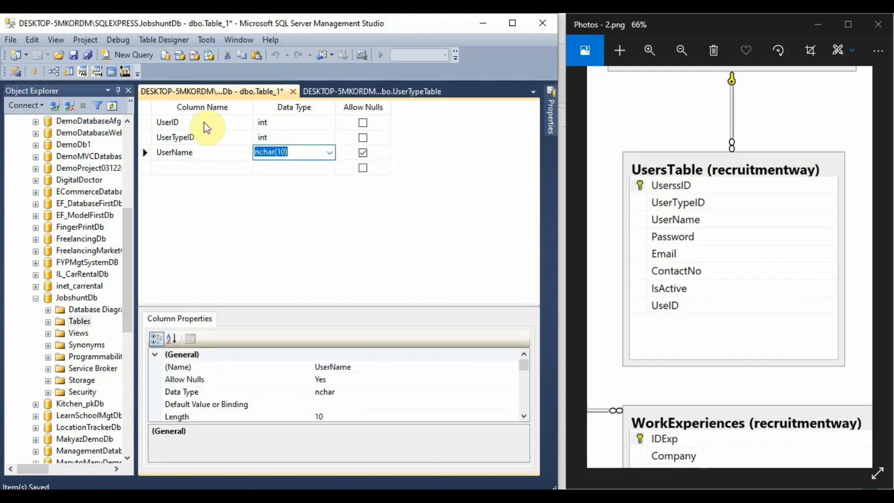
type("nvarchar(")
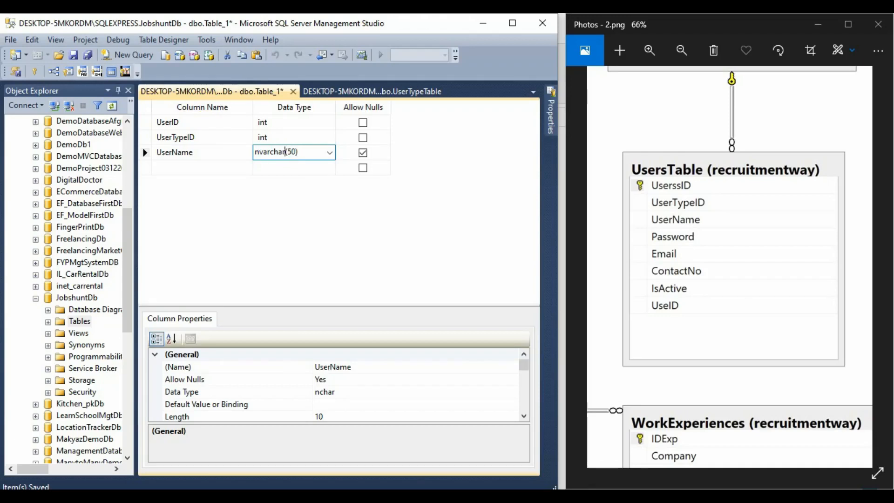
type("1")
key("Tab")
key("space")
key("Tab")
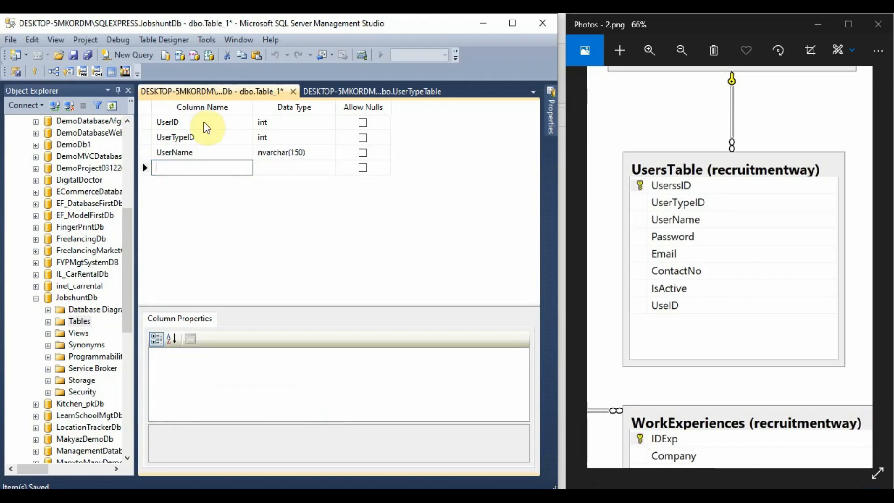
Add a Password column with data type nvarchar(20) that does not allow nulls.
type("Passowrd")
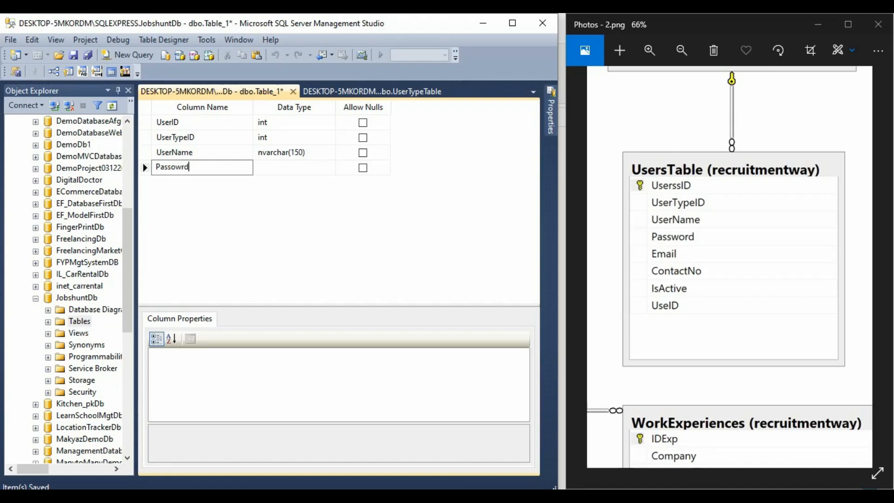
key("BackSpace")
key("BackSpace")
type("ord")
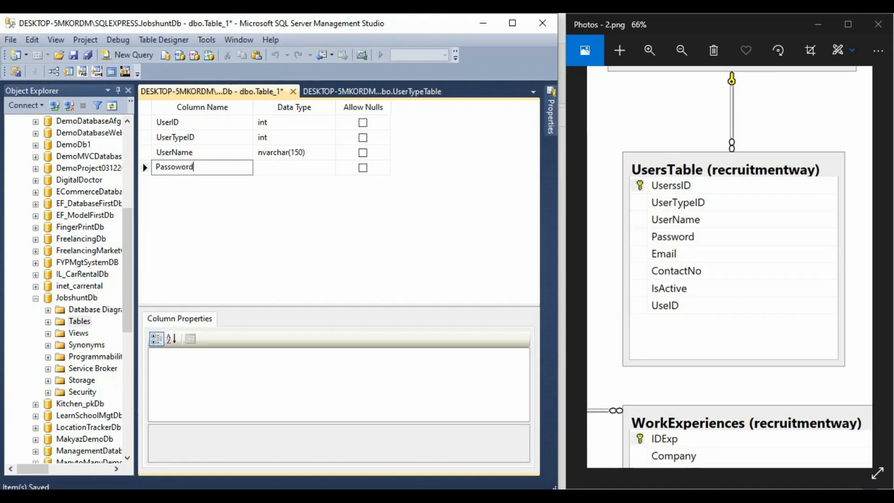
key("BackSpace")
key("BackSpace")
type("word")
key("Tab")
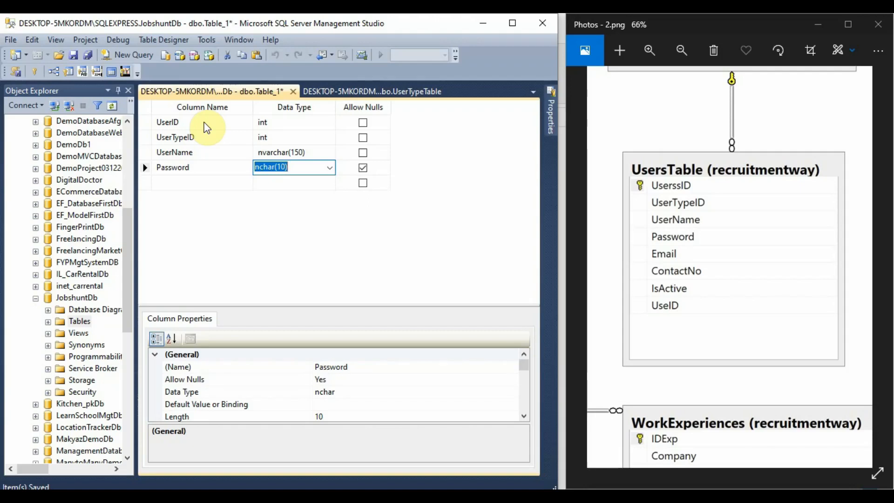
type("nvarchar")
key("Left")
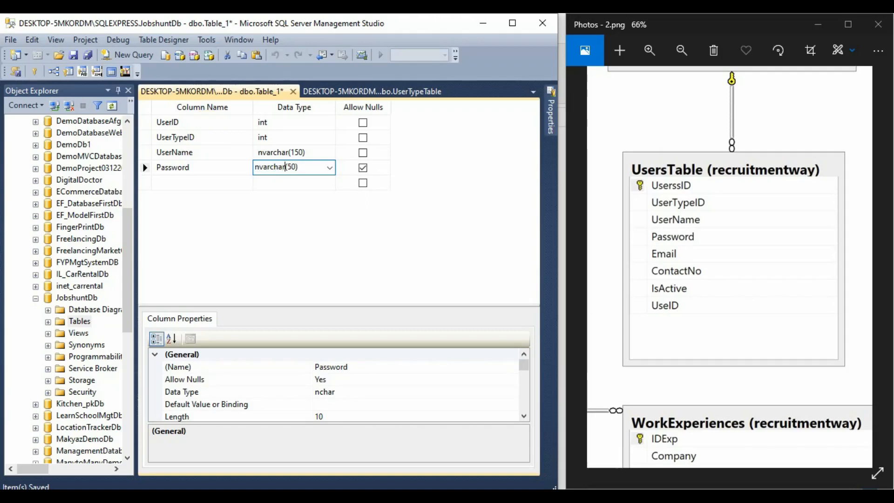
key("Right")
key("Right")
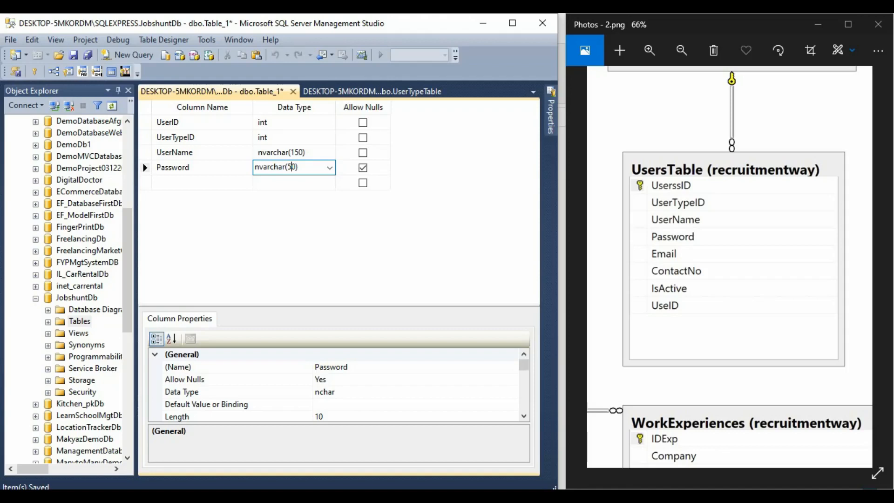
key("Tab")
key("space")
key("Tab")
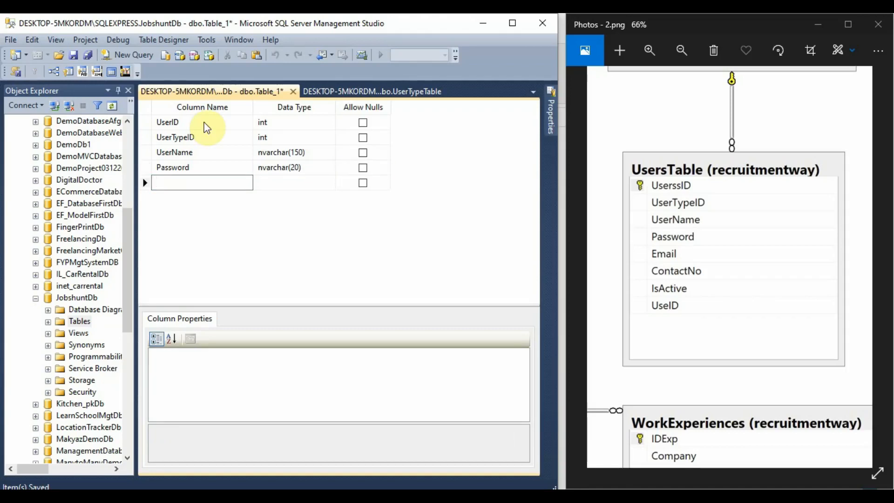
Add an EmailAddress column with data type nvarchar(150) that does not allow nulls.
type("Email")
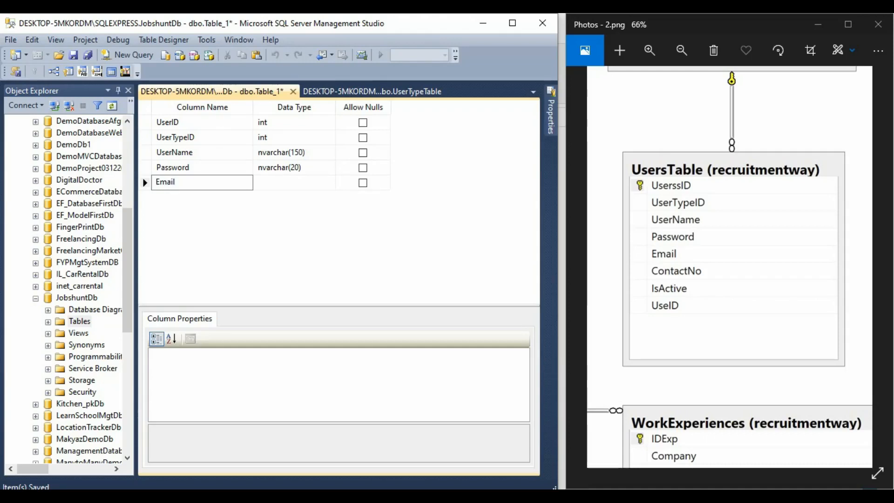
type("Address")
key("Tab")
type("nvarchar")
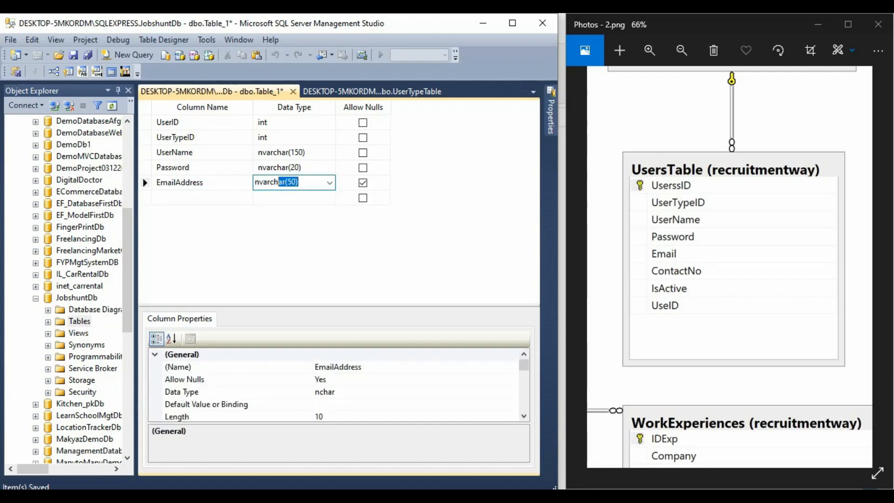
key("Right")
type("1")
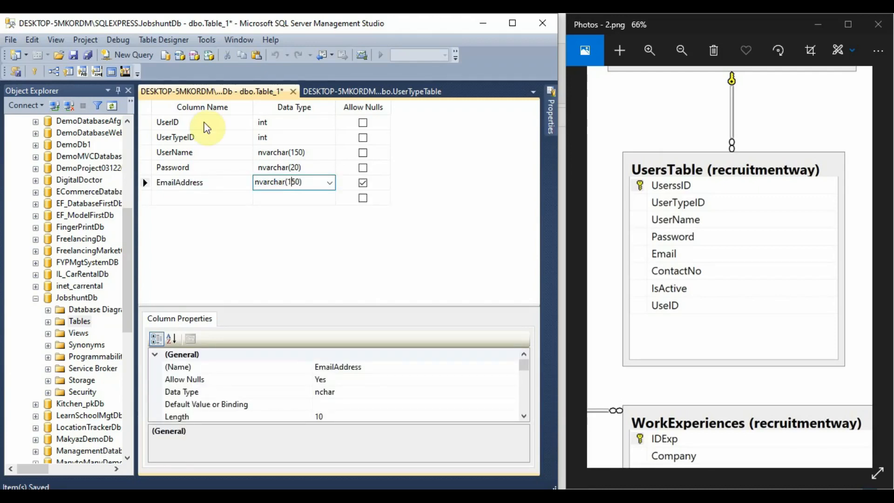
key("Tab")
key("space")
key("Tab")
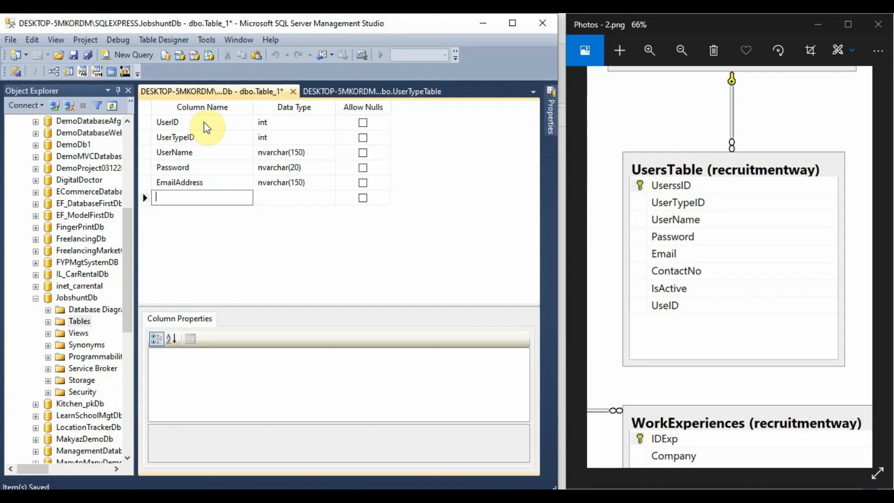
Add a ContactNo column with data type varchar(20) that does not allow nulls.
type("ContactNo")
key("Tab")
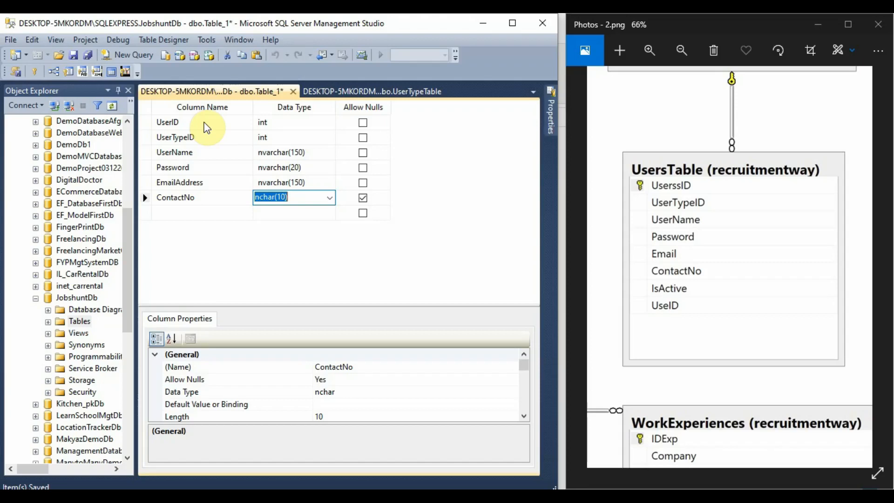
type("var")
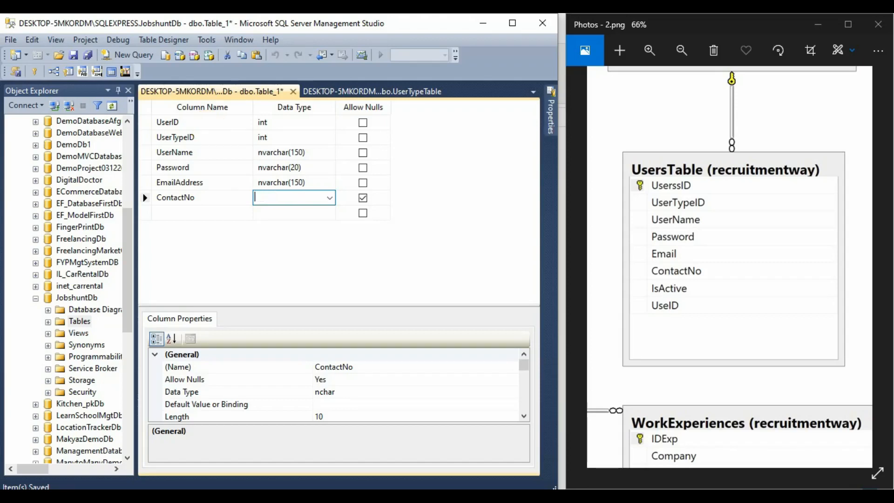
type("varchar(17")
key("Right")
type("7")
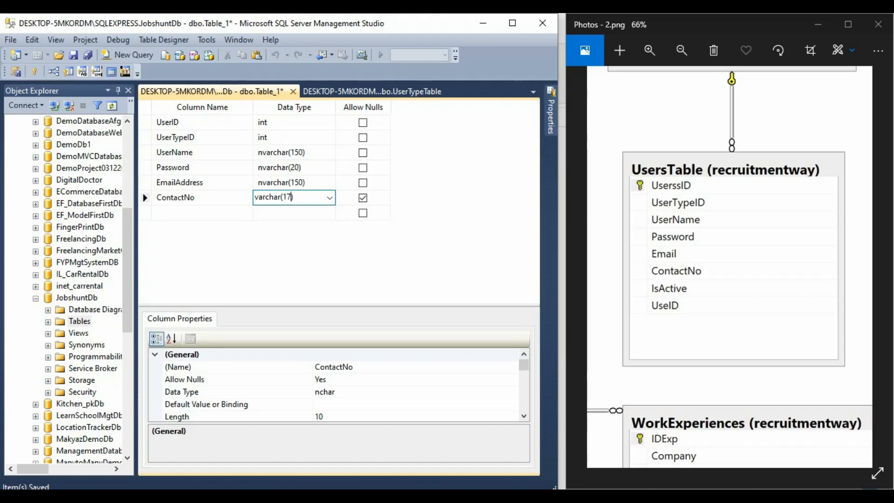
key("Tab")
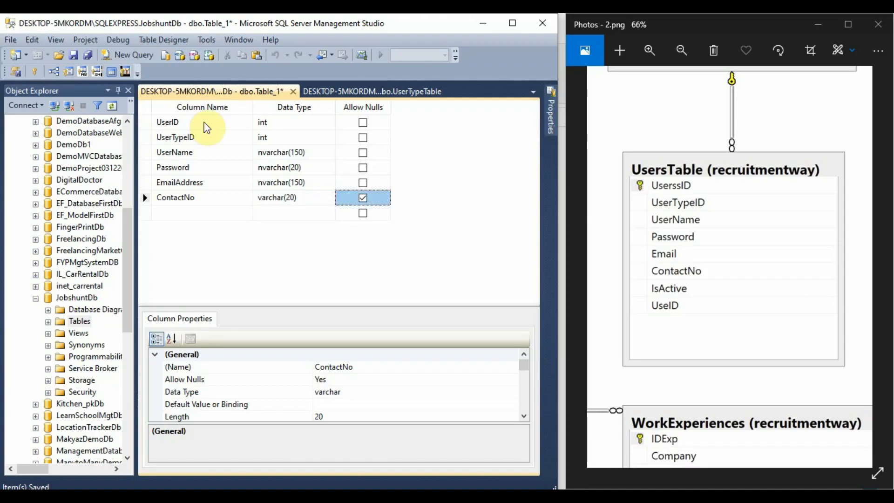
key("space")
key("Tab")
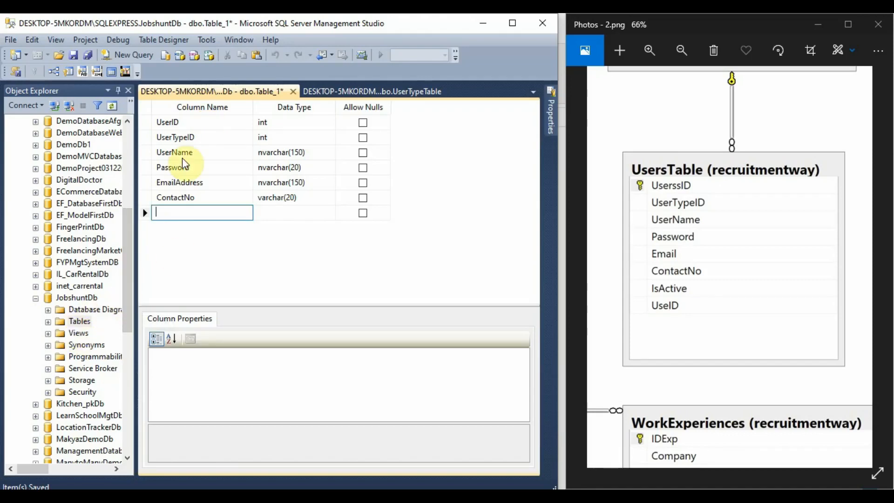
Start another new table in JobshuntDb with an AccountStatusID column of type int that does not allow nulls.
right_click(78, 320)
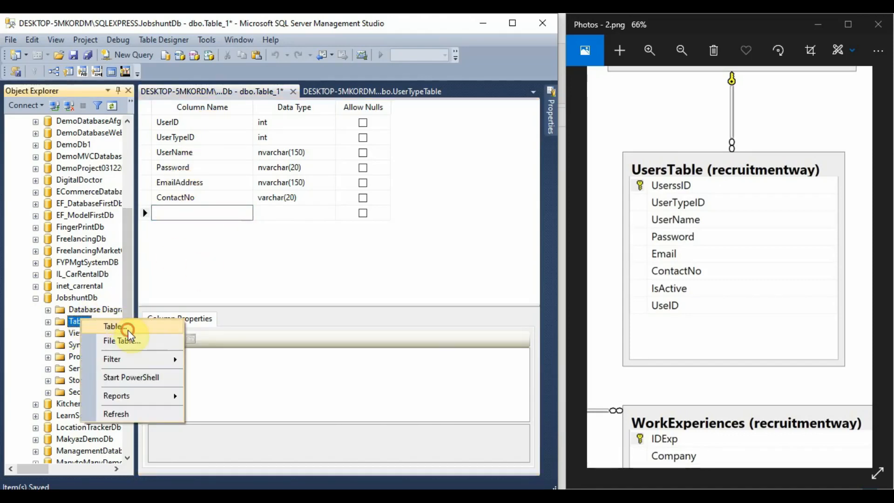
left_click(128, 330)
type("AccountStatusID")
key("Tab")
type("int")
key("Tab")
key("space")
key("Tab")
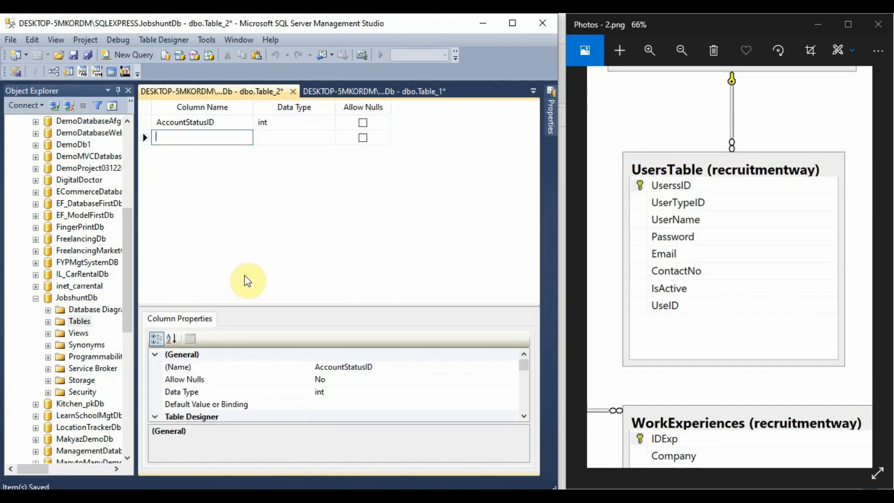
Add an AccountStatus column with data type nvarchar(150) to the new table.
type("AccountStatus")
key("Tab")
type("nvarchar")
key("Right")
key("Left")
key("Left")
key("Left")
type("1")
key("Right")
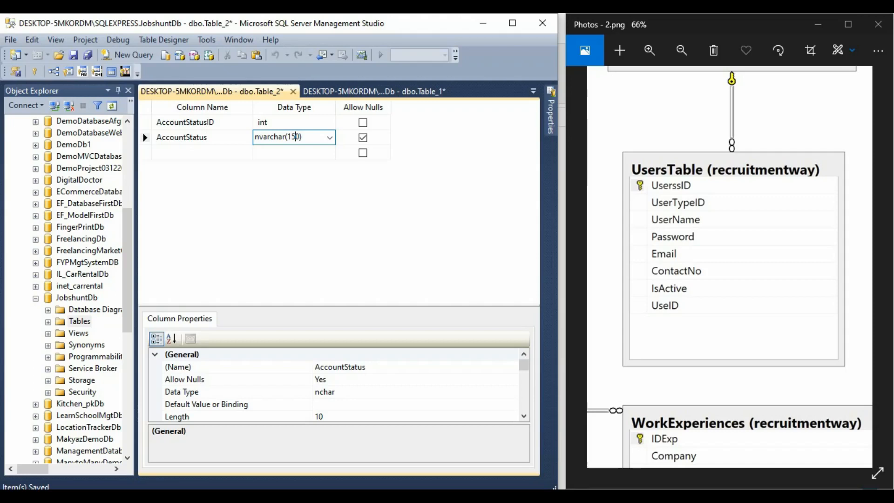
left_click(132, 113)
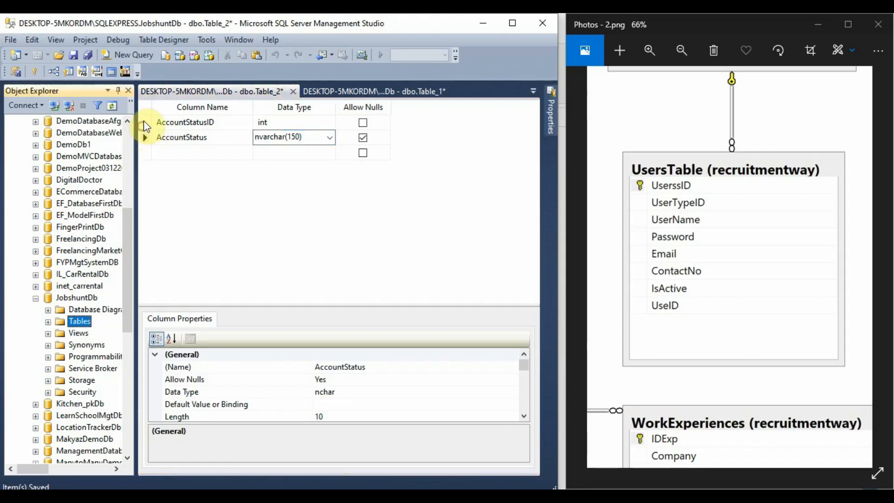
Make AccountStatusID the primary key and set its Is Identity property to Yes.
left_click(146, 123)
left_click(34, 71)
scroll(242, 368, "down", 1)
scroll(239, 366, "down", 3)
left_click(155, 379)
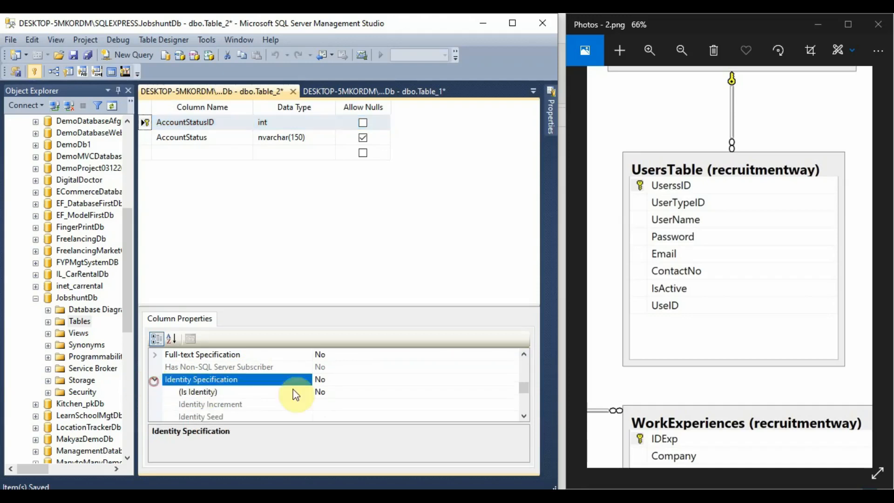
left_click(325, 391)
Disallow nulls for the AccountStatus column and save the table as AccountStatusTable.
left_click(362, 138)
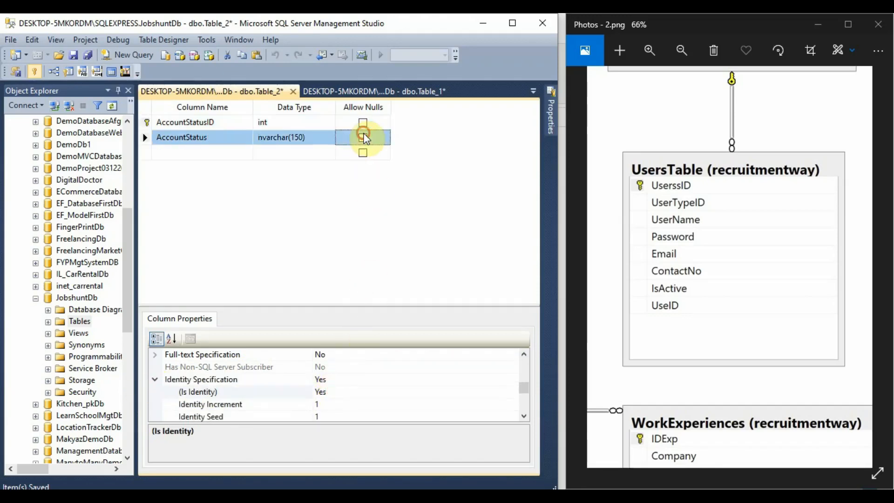
right_click(196, 91)
left_click(219, 99)
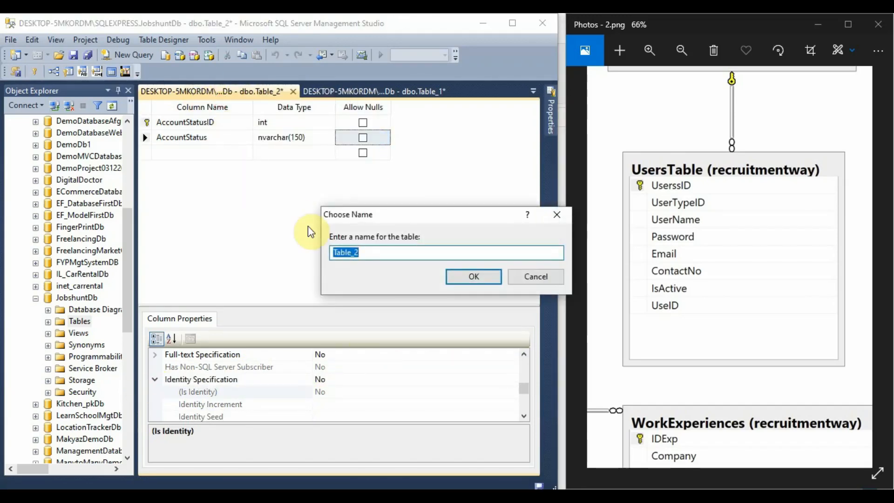
type("AccountStatusTable")
left_click(454, 281)
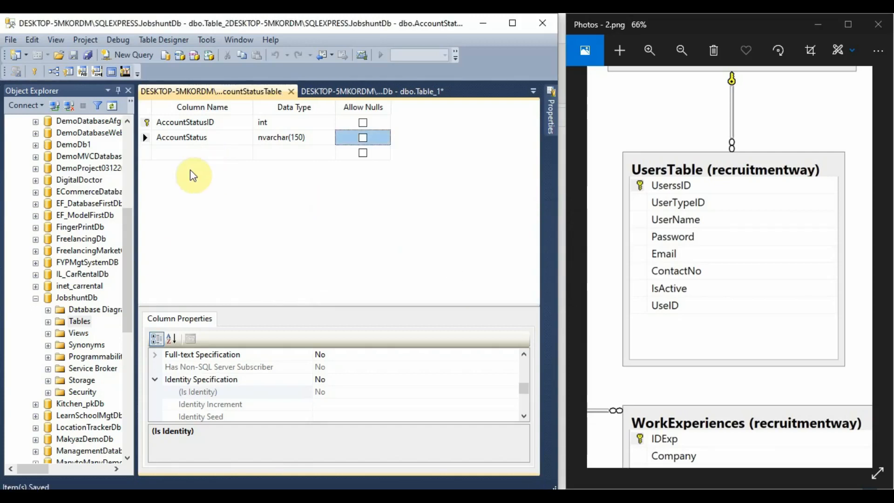
Refresh the list of JobshuntDb tables and open the top 200 rows of AccountStatusTable for editing.
left_click(77, 321)
right_click(75, 321)
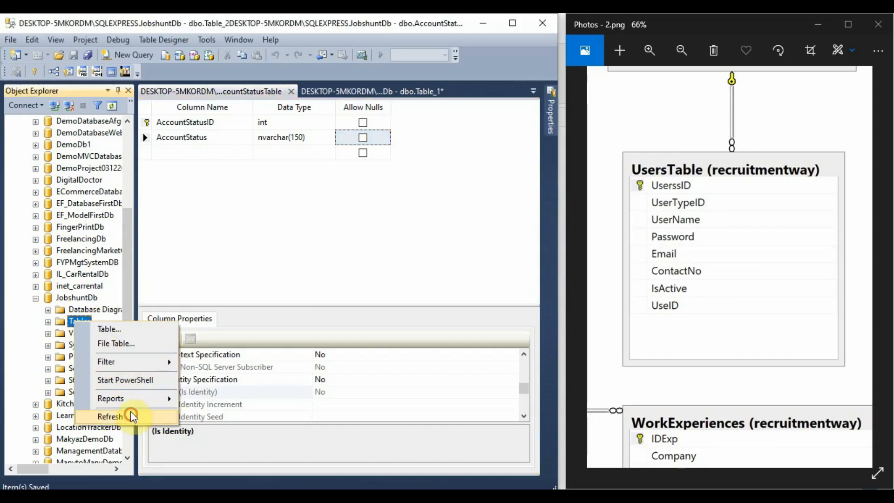
left_click(110, 416)
left_click(47, 322)
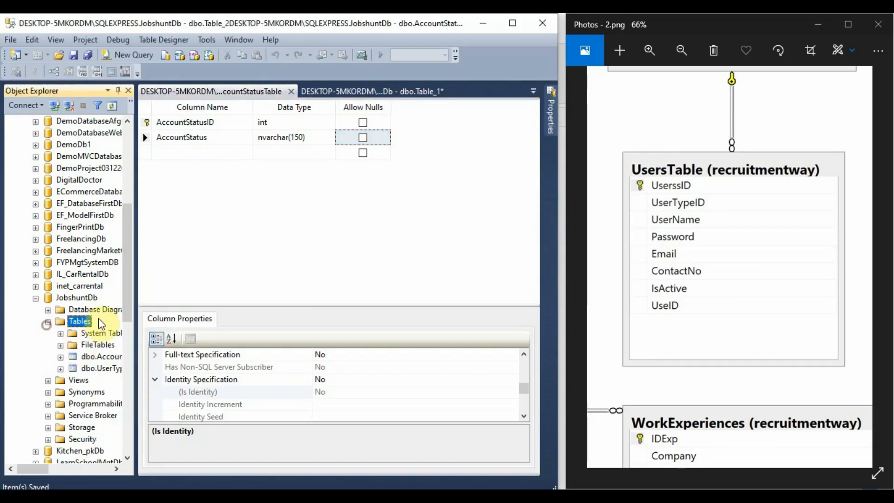
right_click(112, 360)
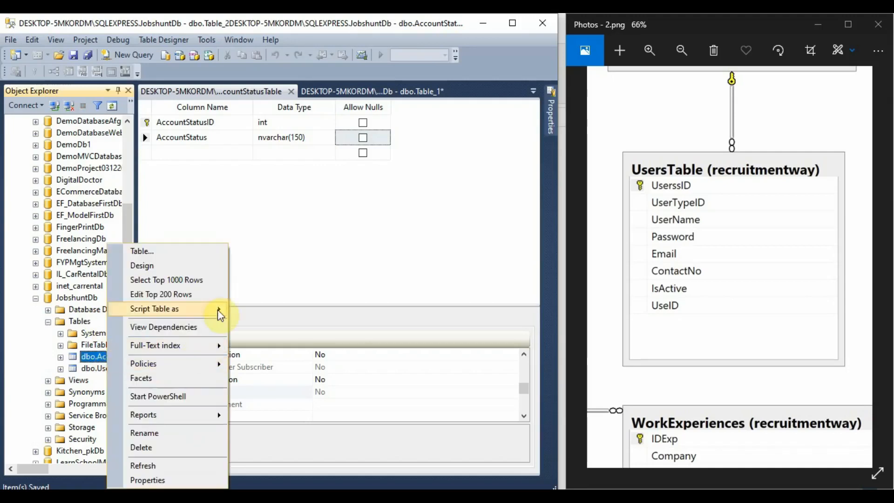
left_click(173, 294)
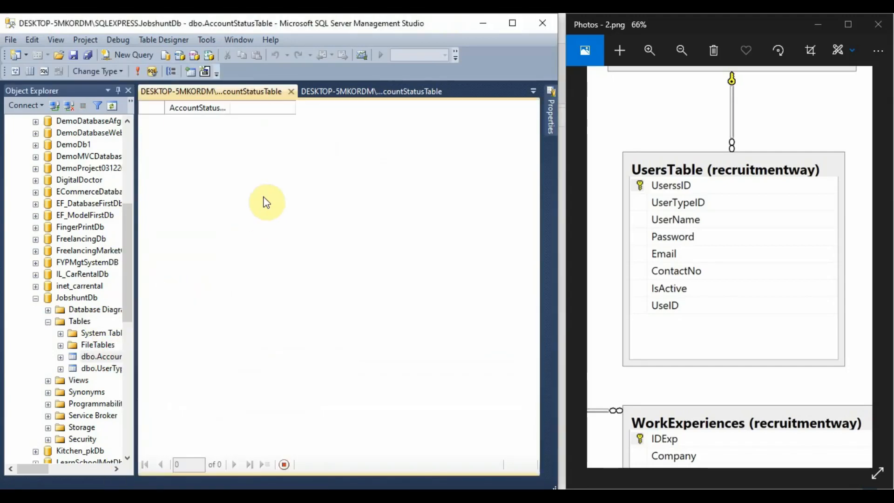
Enter Review and Approved as the first two AccountStatus rows of AccountStatusTable.
left_click(251, 121)
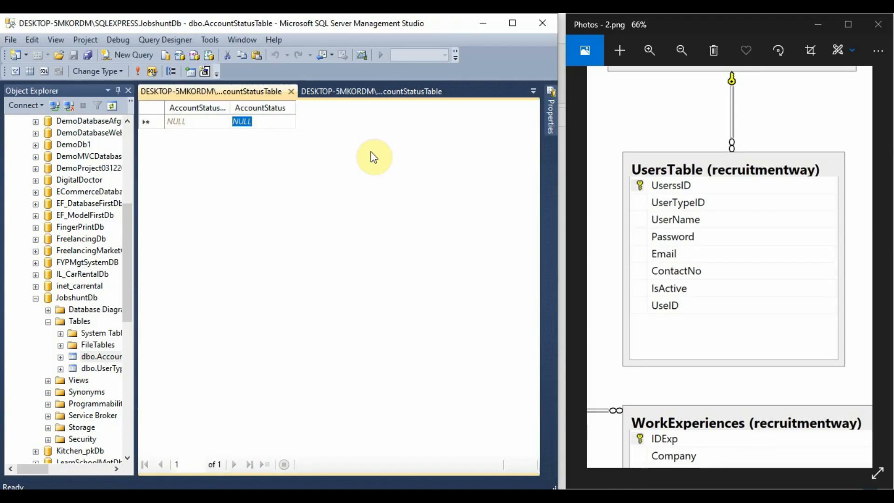
type("Review")
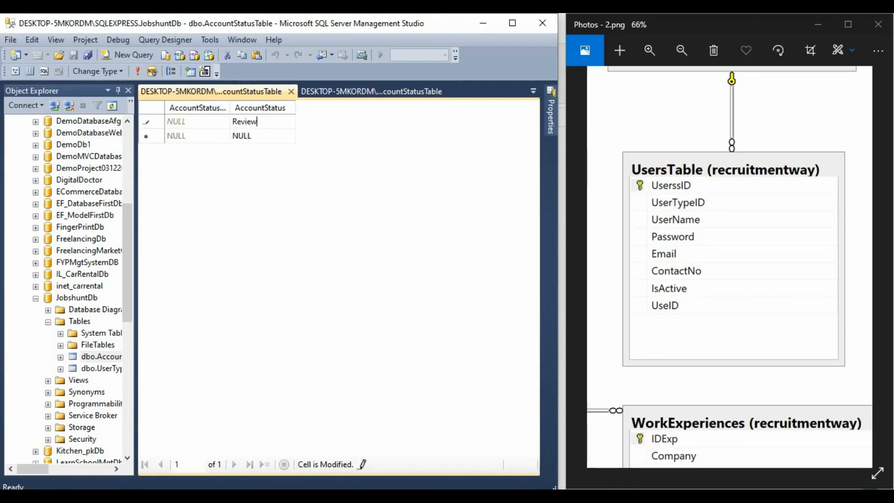
key("Tab")
key("Tab")
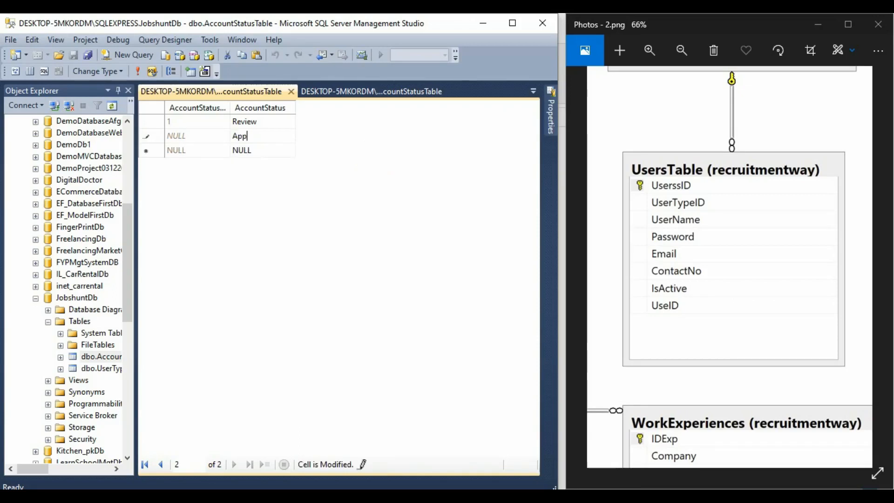
type("ive")
key("BackSpace")
key("BackSpace")
key("Return")
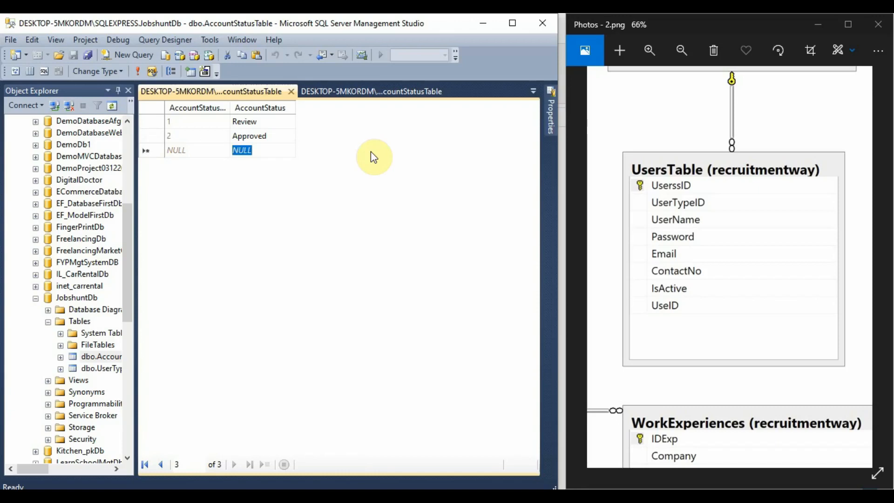
Add Rejected and Suspended as further AccountStatus rows and close the AccountStatusTable data.
type("Rejected")
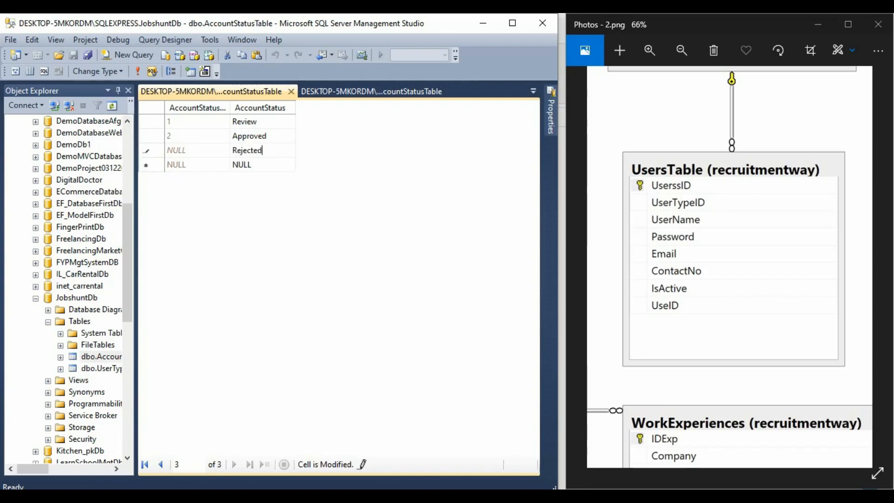
key("Return")
type("Suspenede")
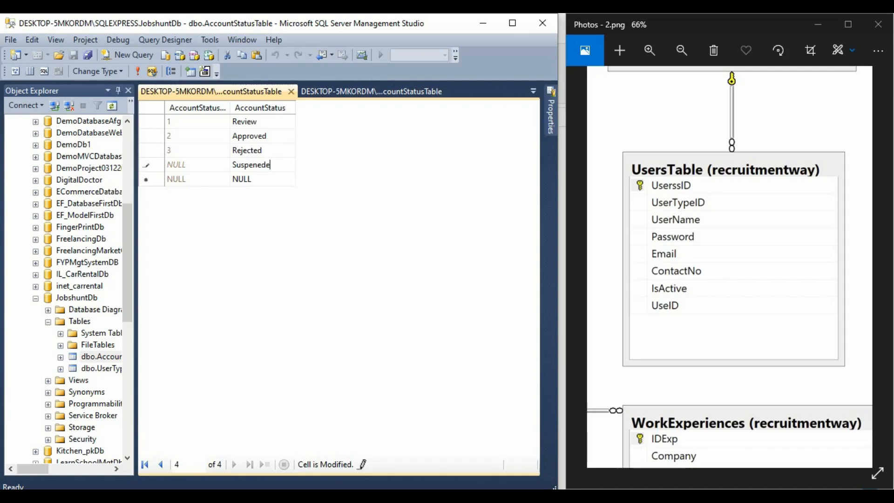
key("BackSpace")
key("BackSpace")
key("BackSpace")
type("ded")
key("Return")
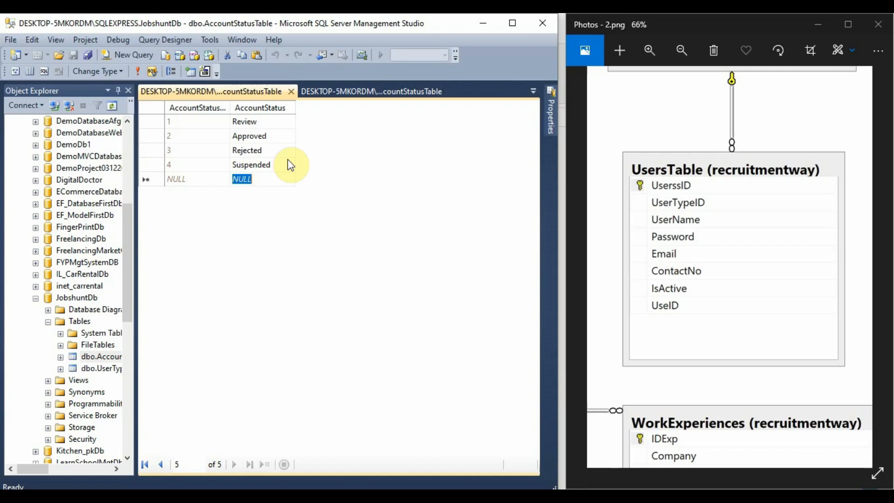
left_click(292, 91)
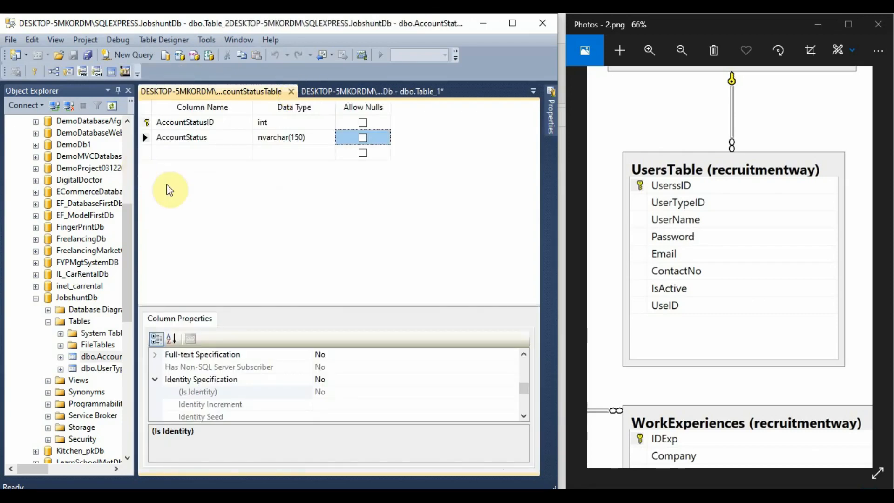
Copy the AccountStatusID column name from the AccountStatusTable design into the unsaved users table as an int column that disallows nulls.
left_click(226, 116)
key("ctrl+c")
left_click(291, 92)
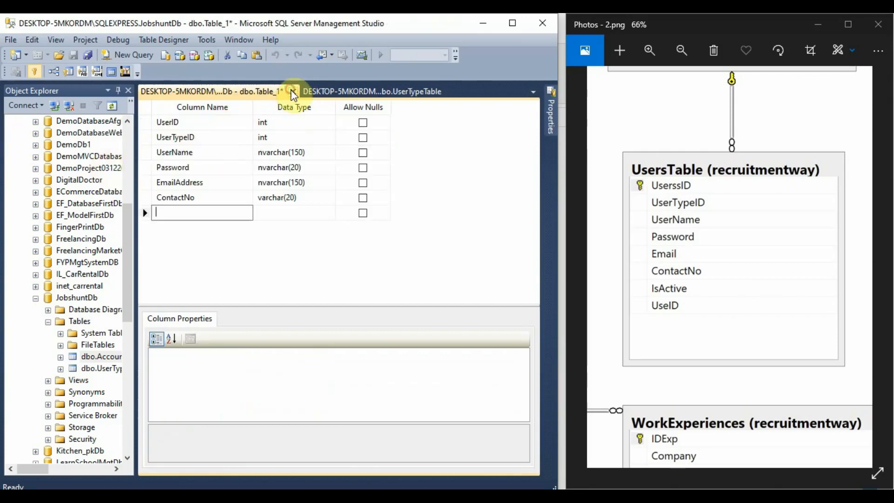
key("ctrl+v")
key("Tab")
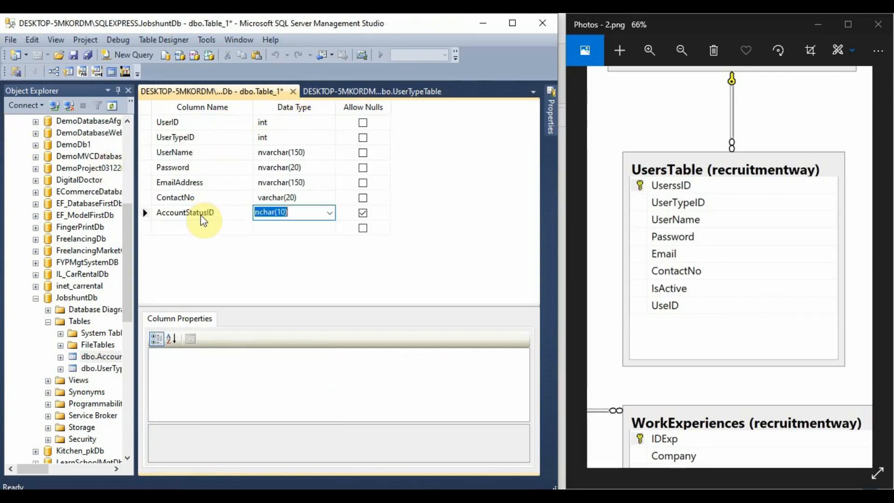
type("int")
key("Tab")
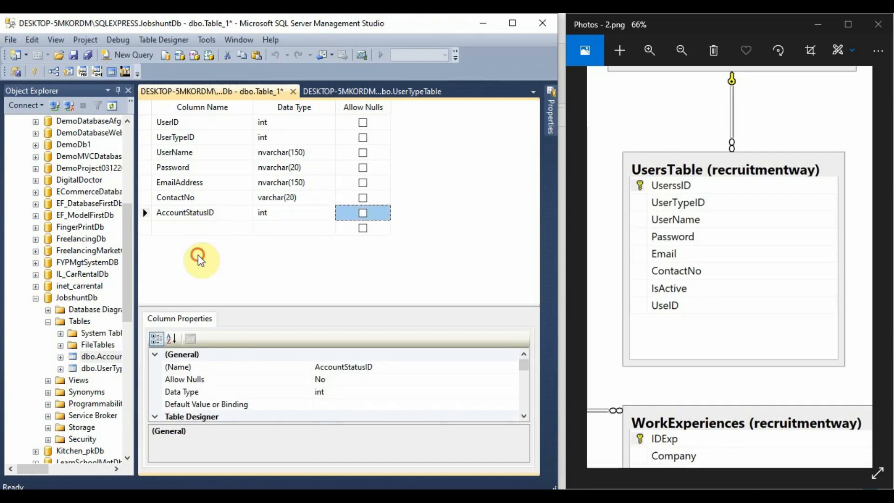
Make UserID the primary key of the users table and set its Is Identity property to Yes.
left_click(146, 122)
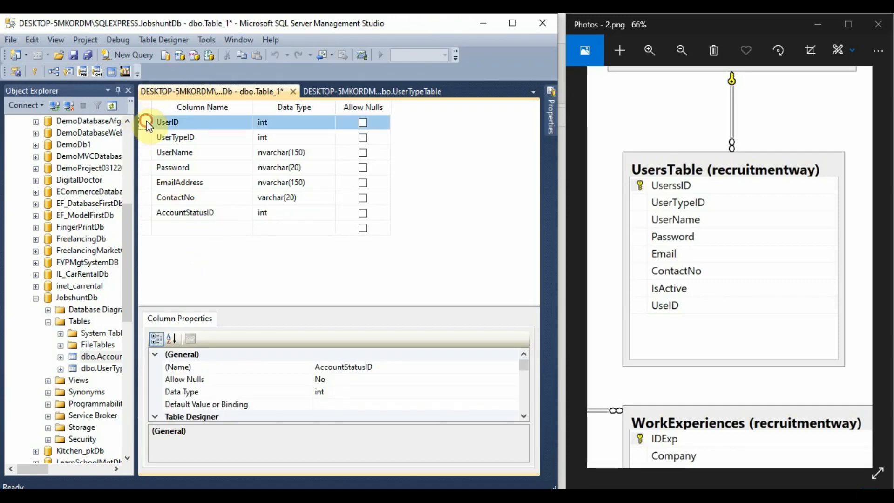
left_click(28, 74)
scroll(218, 359, "down", 4)
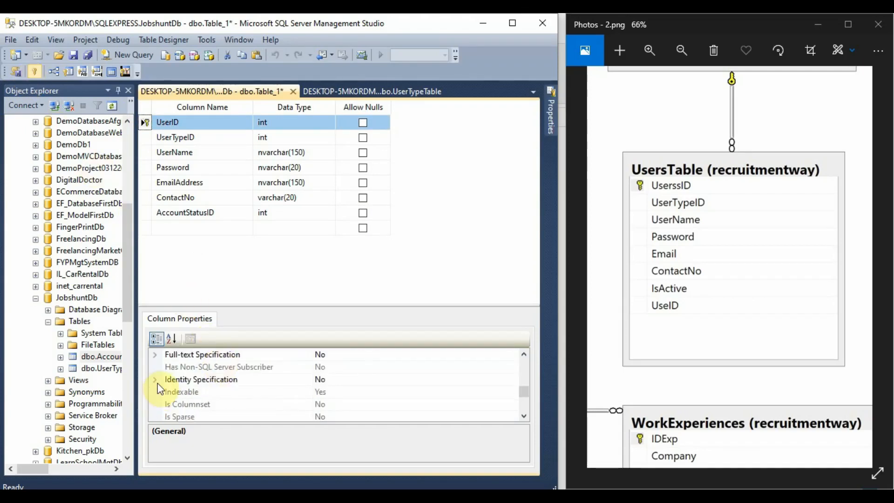
left_click(157, 384)
double_click(340, 394)
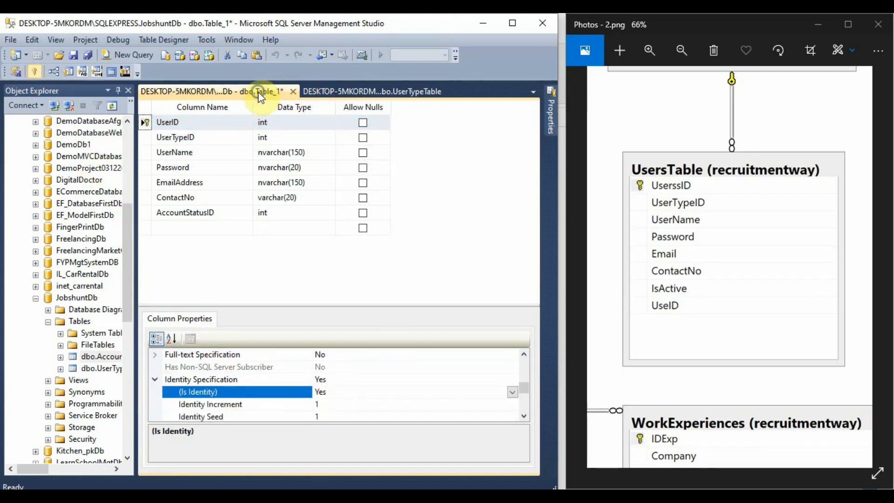
Save the users table under the name UserTable.
key("ctrl+s")
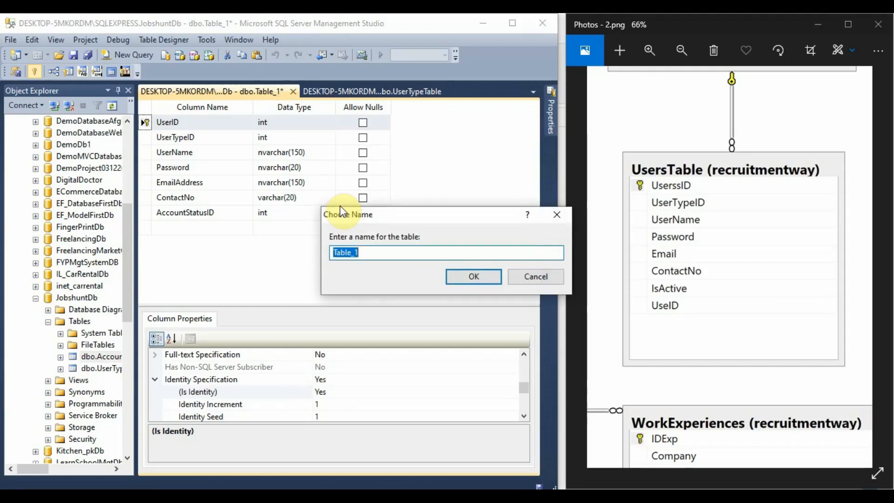
type("UserTable")
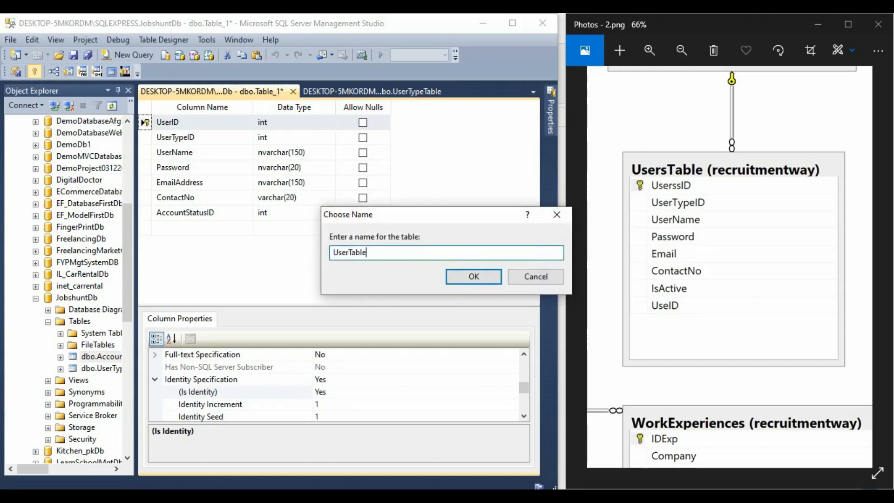
left_click(472, 280)
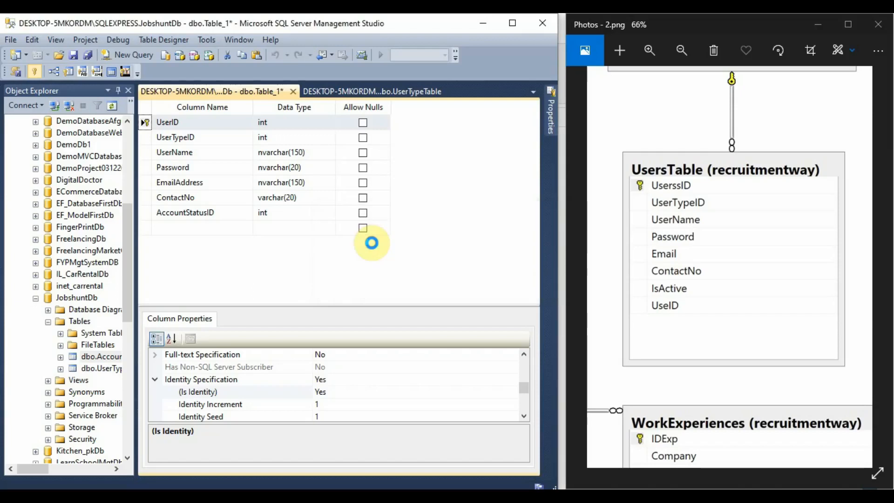
left_click(403, 269)
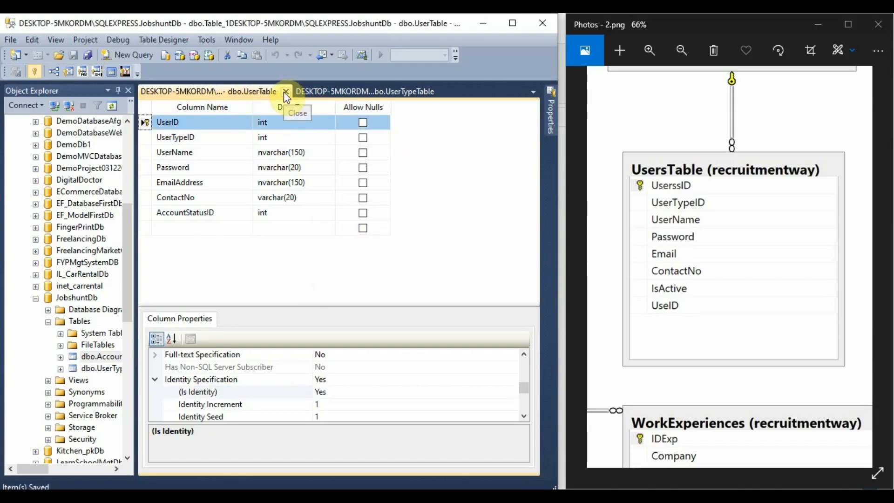
Switch to the diagram image in Photos and examine the columns of EmployeeTable.
left_click_drag(619, 201, 831, 289)
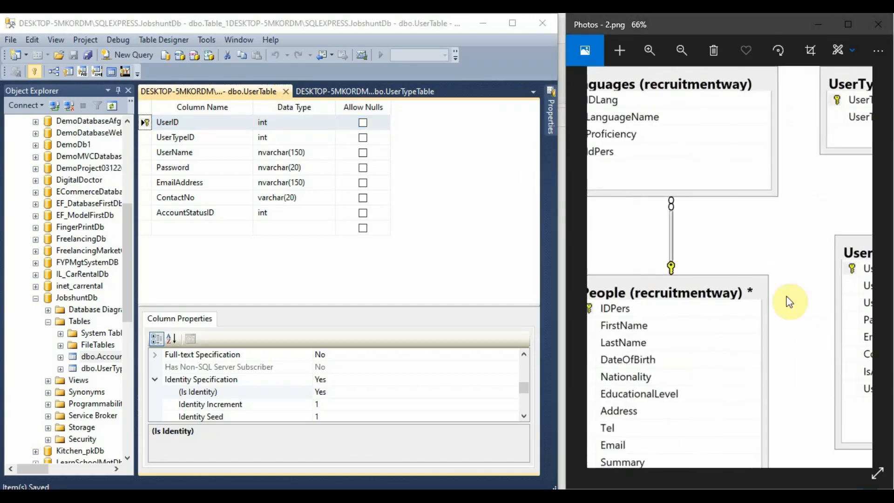
left_click_drag(679, 216, 893, 347)
left_click_drag(689, 288, 861, 280)
left_click_drag(668, 262, 826, 262)
left_click_drag(698, 226, 818, 235)
left_click_drag(671, 205, 804, 210)
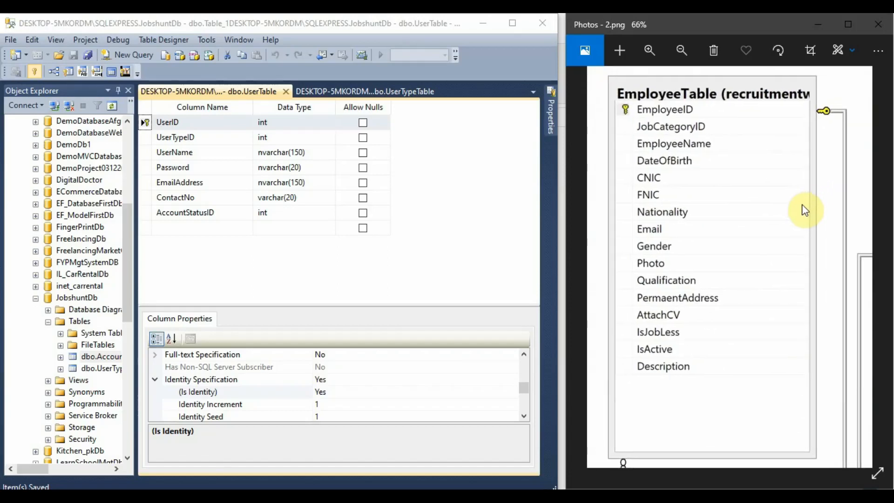
Return to SQL Server Management Studio, close the UserTable and UserTypeTable designs, and start a new table in JobshuntDb.
left_click(385, 267)
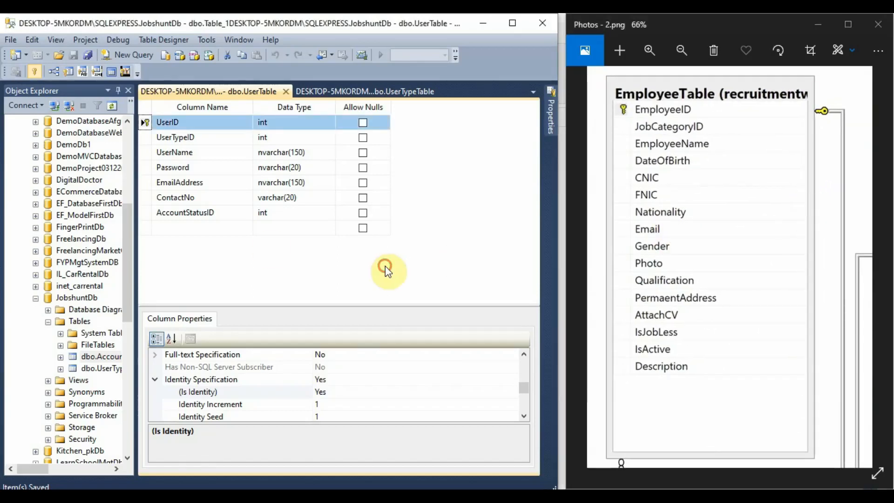
left_click(286, 91)
left_click(308, 92)
right_click(79, 304)
left_click(108, 317)
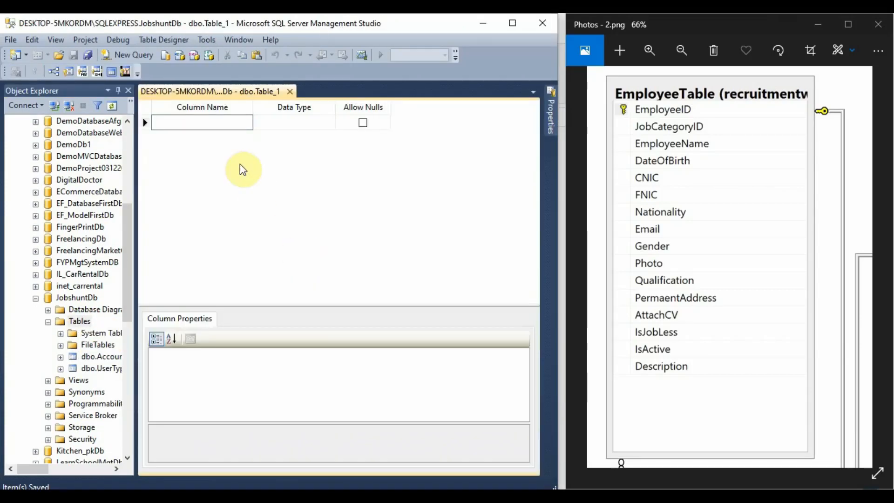
Add an EmployeeID column with data type int to the new table and disallow nulls.
type("EmployeeID")
key("Tab")
type("int")
key("Tab")
key("space")
key("Tab")
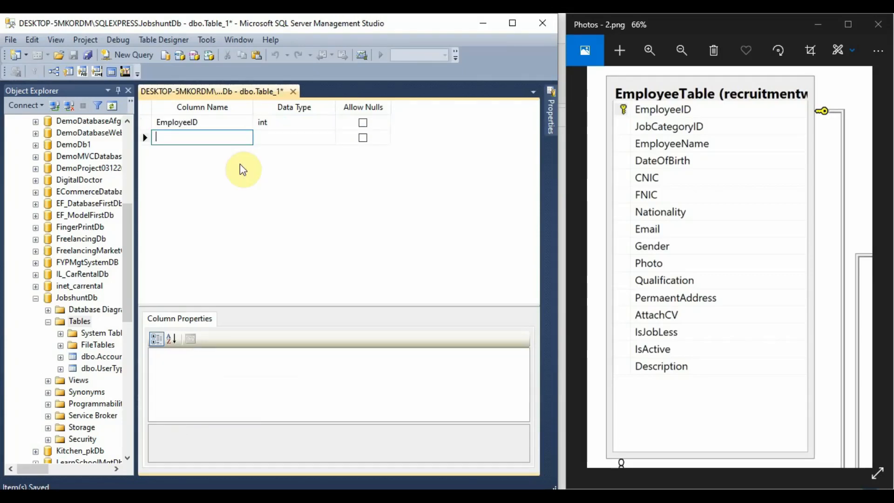
type("Jo")
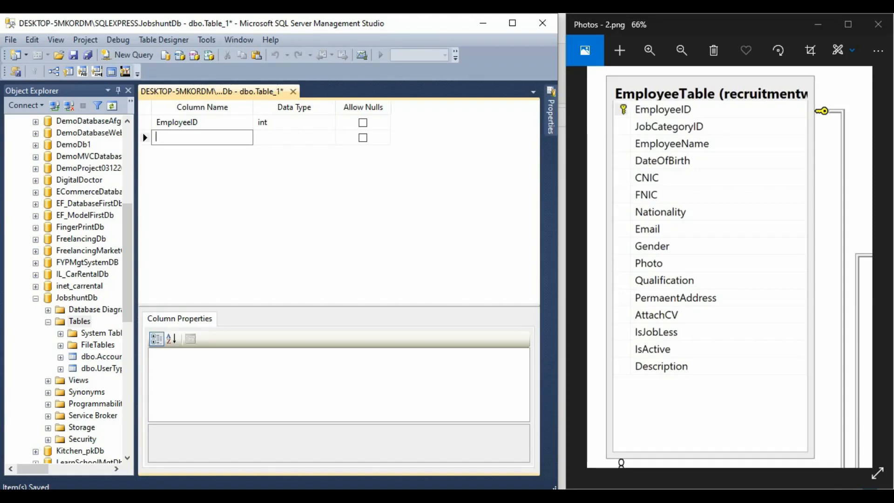
Start another new table in JobshuntDb with a JobCategoryID column of type int that disallows nulls.
right_click(78, 321)
left_click(114, 321)
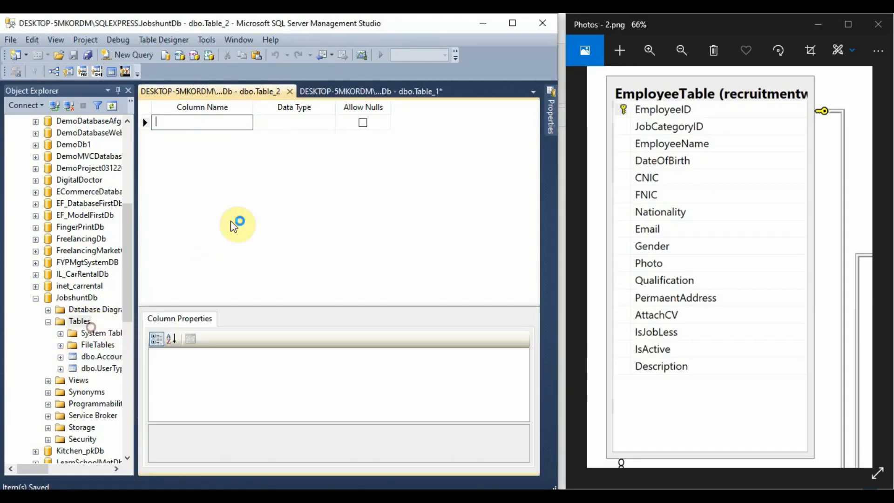
type("JobC")
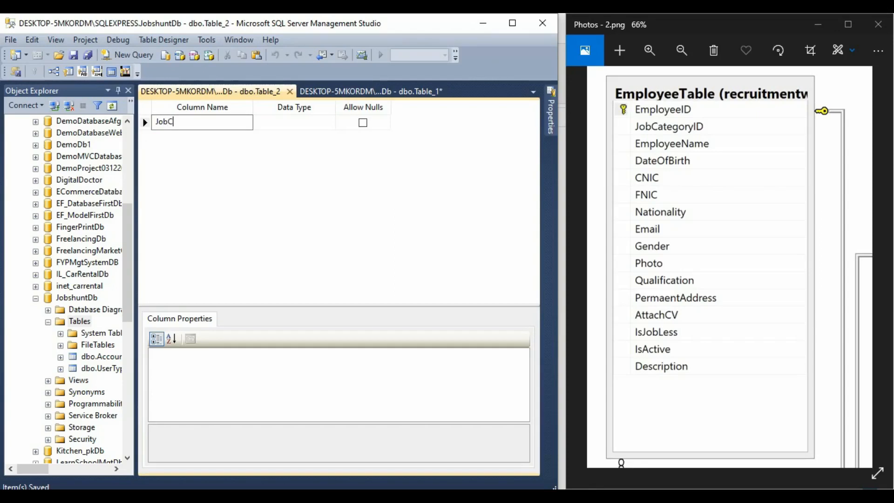
type("ategoryID")
key("Tab")
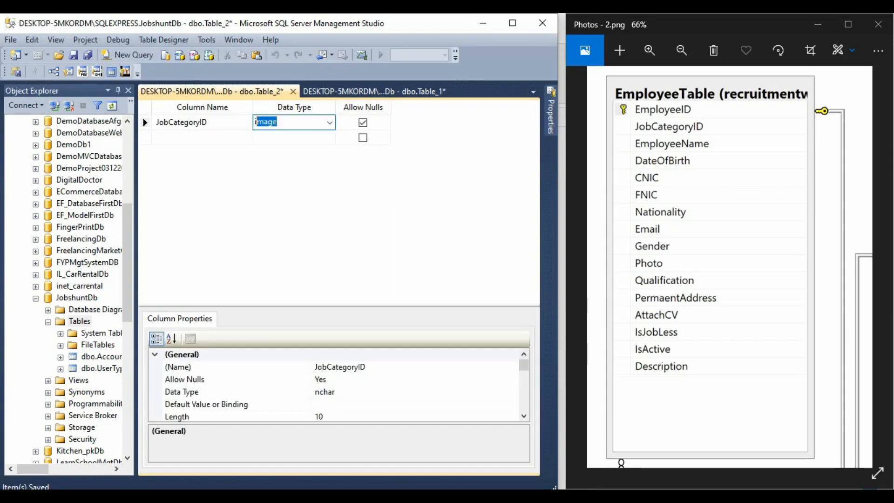
type("int")
key("Tab")
key("space")
key("Tab")
Add a JobCategory column with data type nvarchar(350) and disallow nulls.
type("Categoyry")
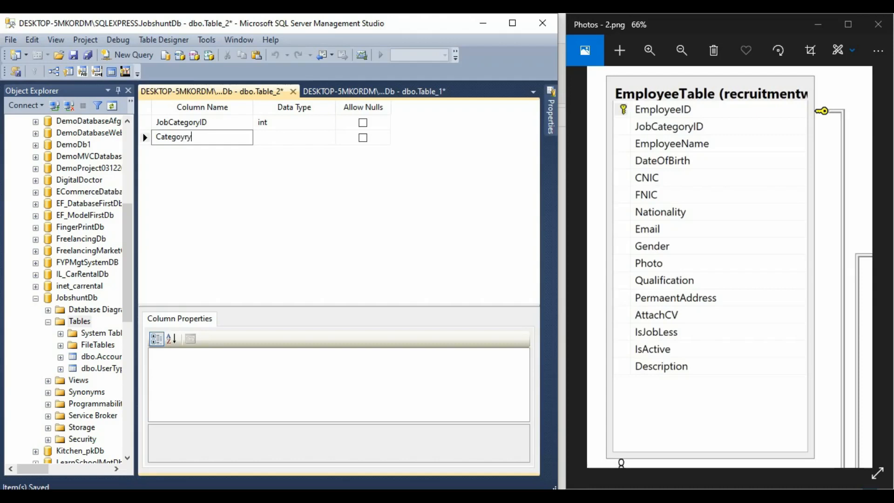
key("BackSpace")
type("JobCategory")
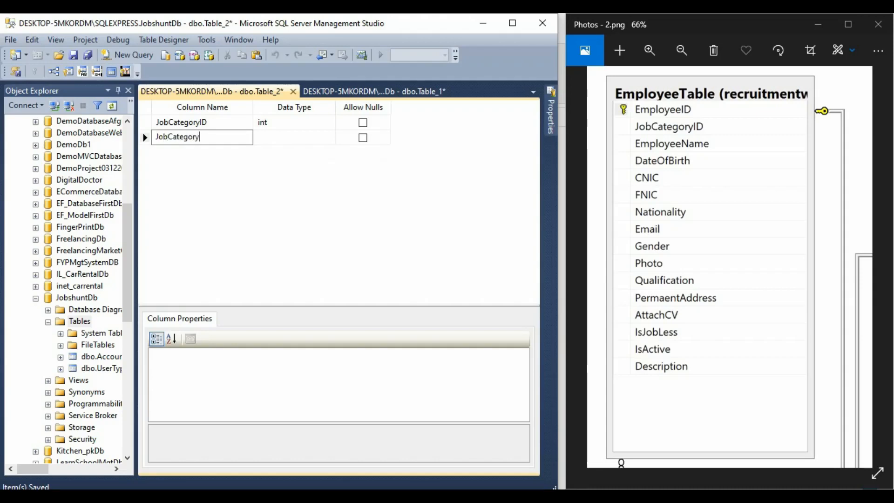
key("Tab")
type("nvarchar(")
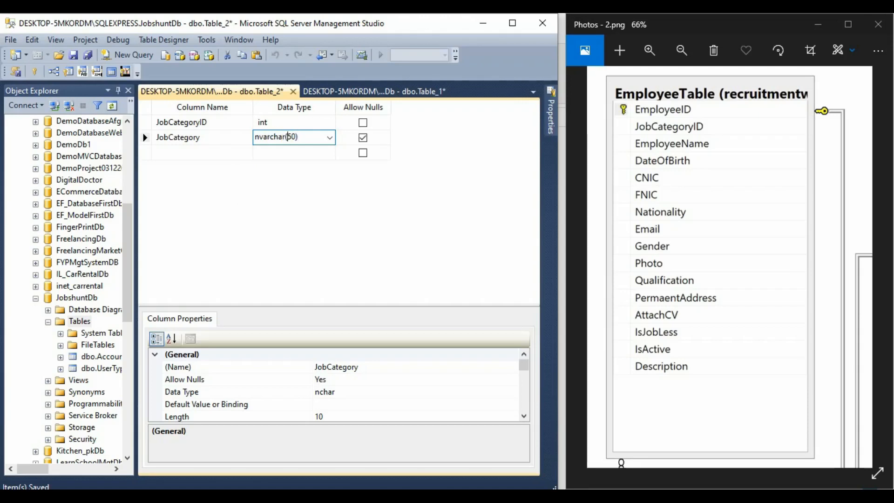
type("3")
key("Tab")
key("space")
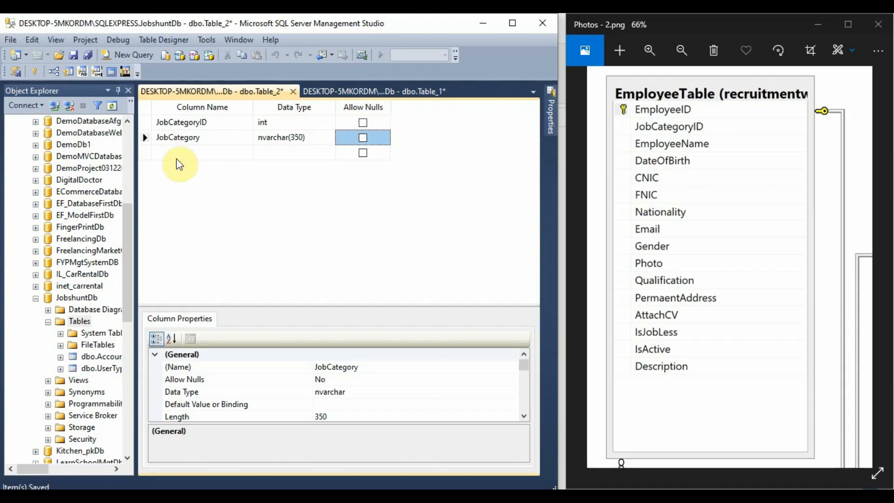
Make JobCategoryID the primary key and set its Is Identity property to Yes.
left_click(144, 122)
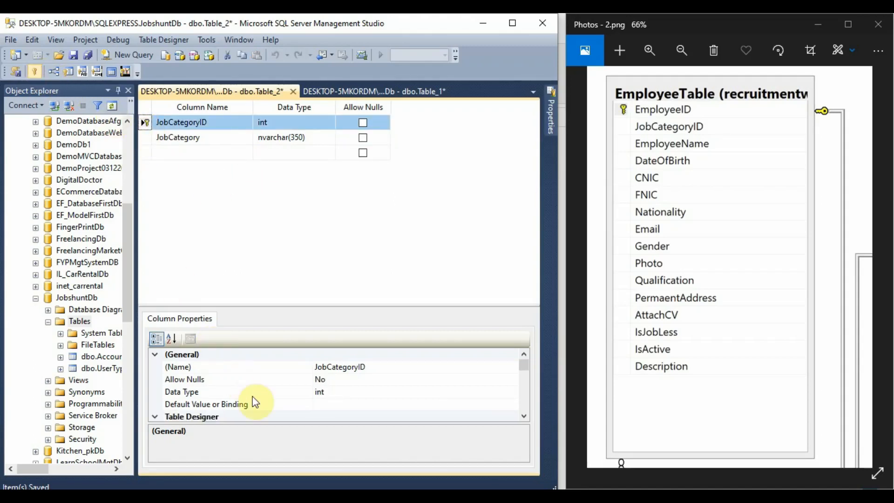
scroll(255, 398, "down", 4)
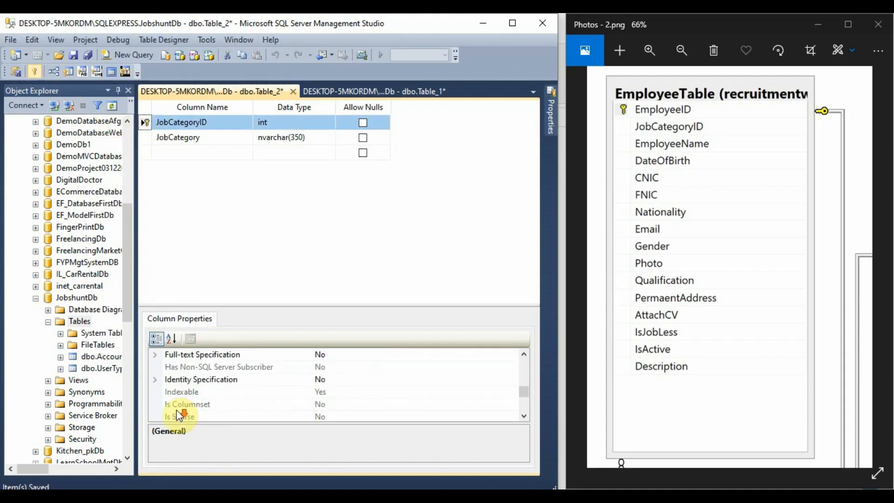
left_click(154, 379)
double_click(338, 391)
Save the new job category table under the name JobCategoryTable.
right_click(225, 94)
left_click(265, 44)
type("JOb")
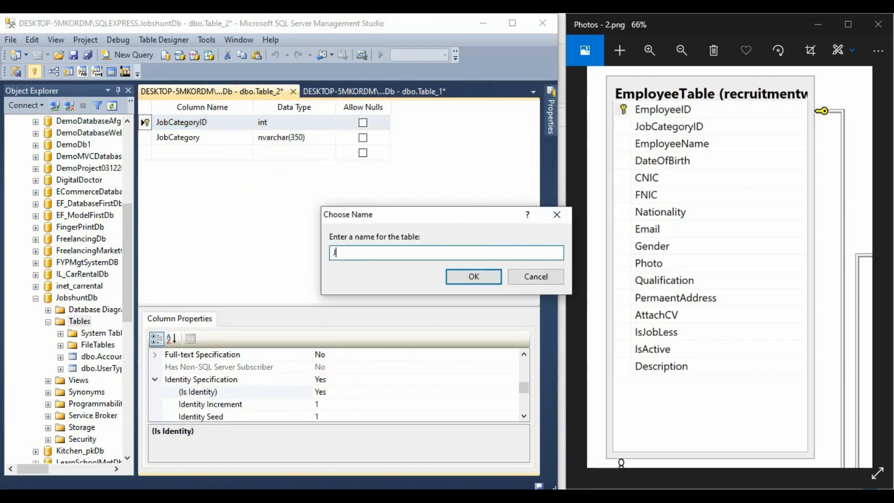
key("BackSpace")
type("obnategory")
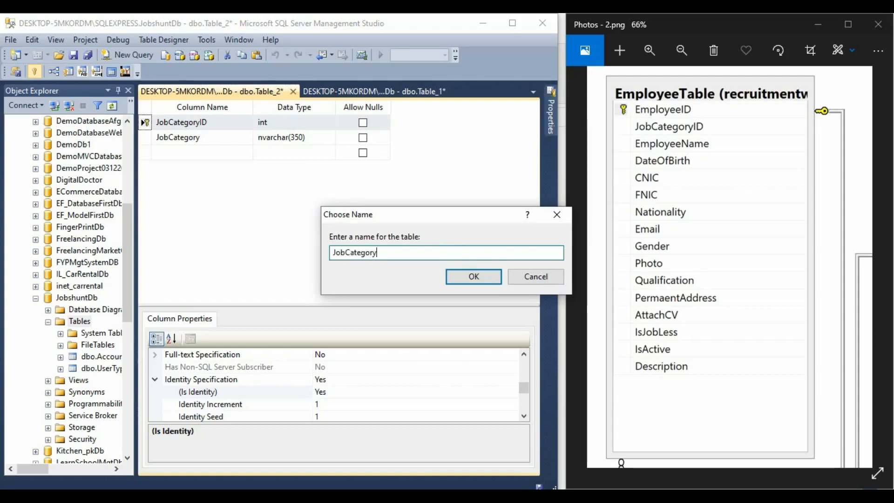
type("Table")
key("Return")
Copy the JobCategoryID column name, close JobCategoryTable, and add JobCategoryID to the employee table as int, disallowing nulls.
left_click(219, 122)
key("ctrl+c")
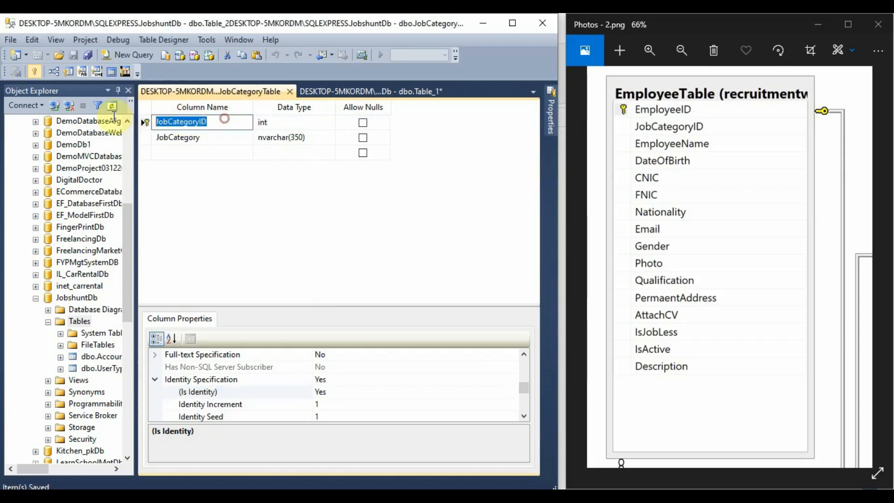
left_click(290, 91)
key("ctrl+v")
key("Tab")
type("int")
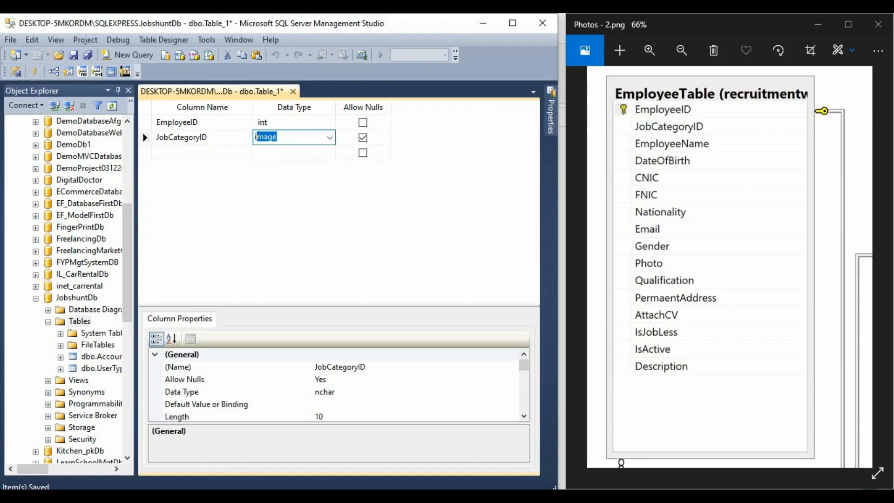
key("Tab")
key("space")
key("Tab")
Add an EmployeeName column with data type nvarchar(150) to the employee table and disallow nulls.
type("Empl")
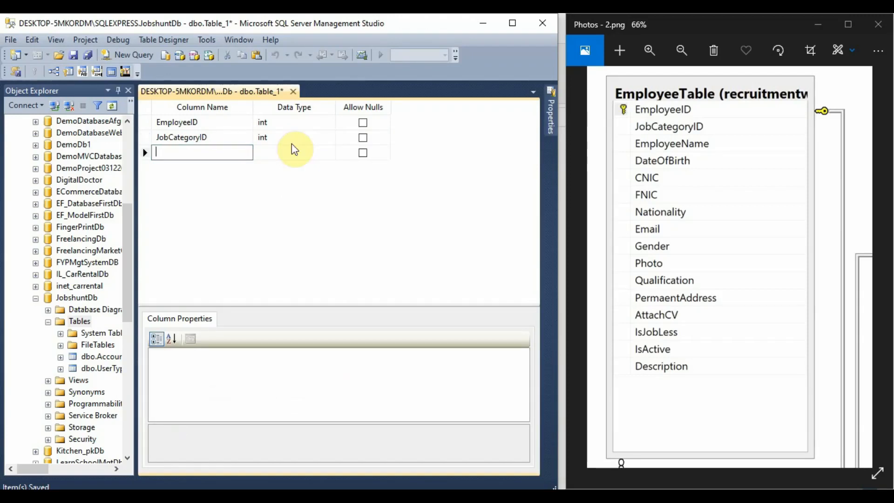
type("oyeeName")
key("Tab")
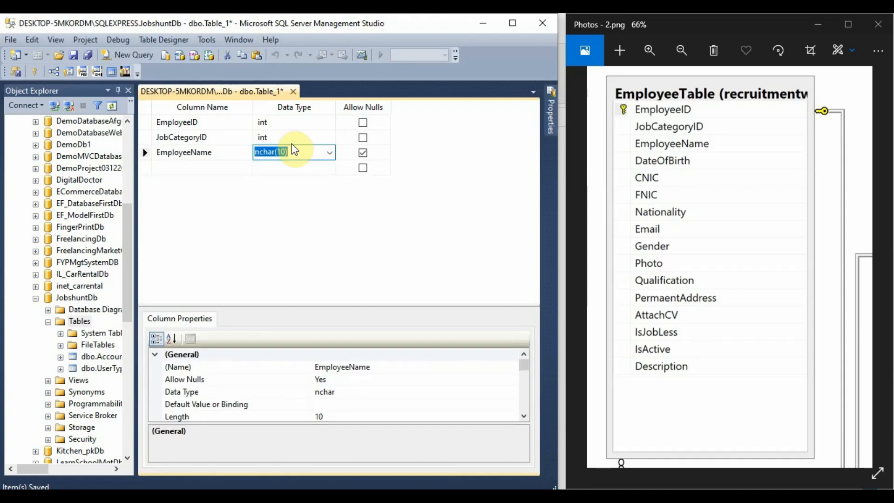
type("st")
key("BackSpace")
key("BackSpace")
type("nvarchar")
key("Right")
key("Left")
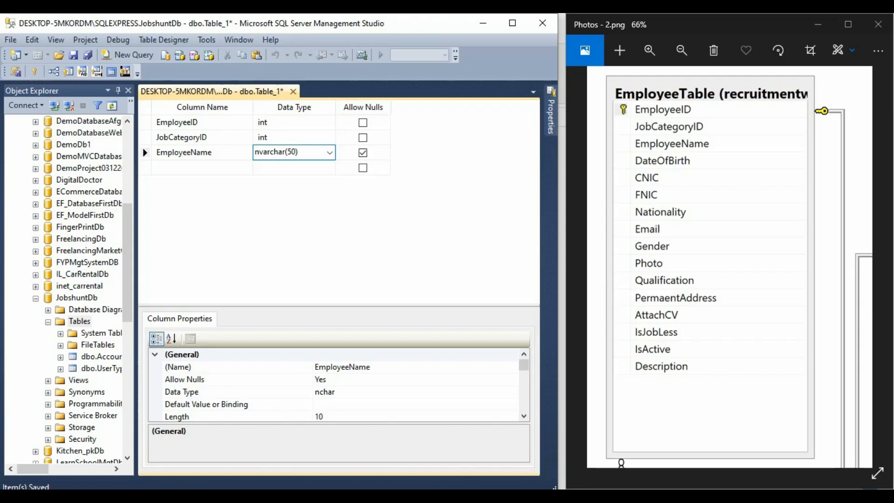
type("1")
key("Tab")
key("space")
key("Tab")
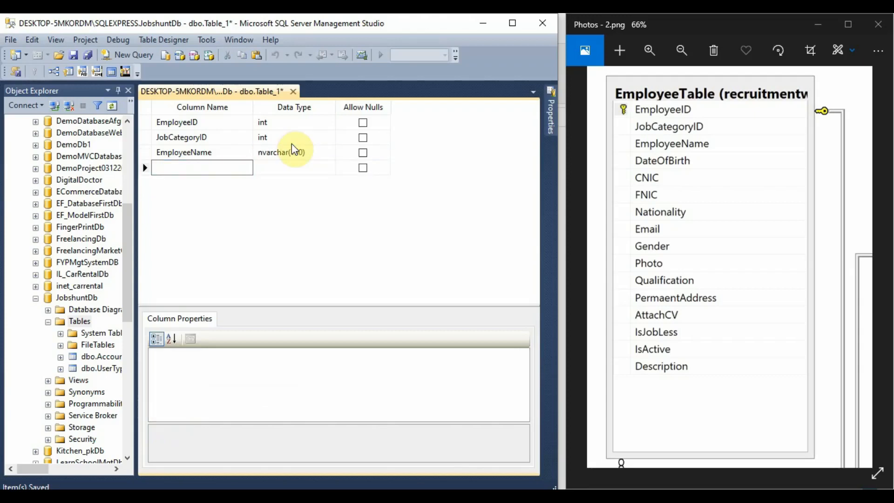
Add a DOB column with data type date to the employee table and disallow nulls.
type("Date")
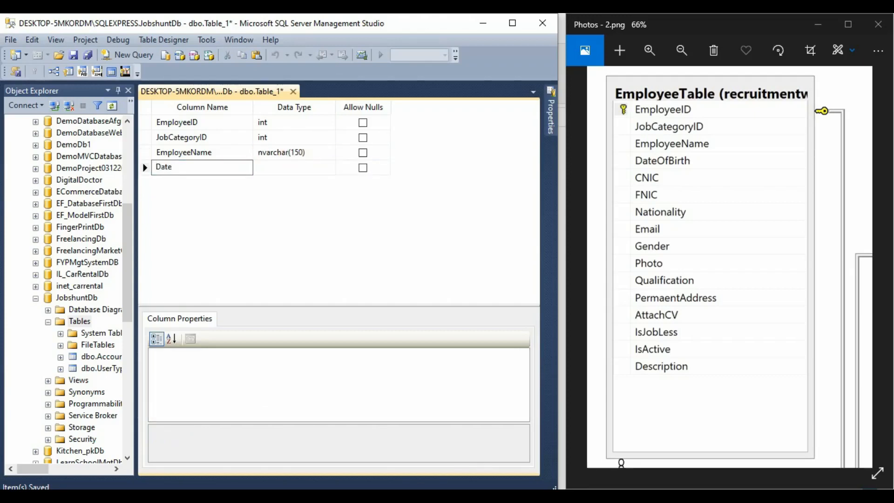
type("ofB")
key("BackSpace")
key("BackSpace")
key("BackSpace")
type("OB")
key("Tab")
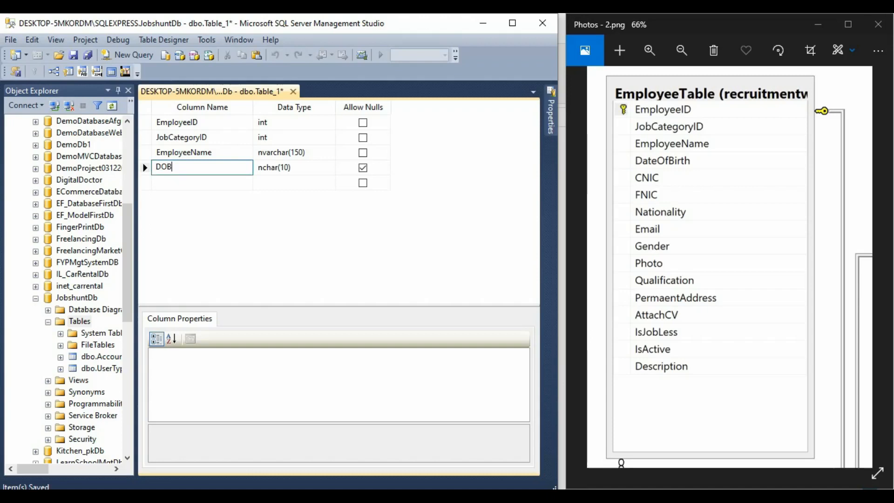
type("date")
key("Tab")
key("space")
key("Tab")
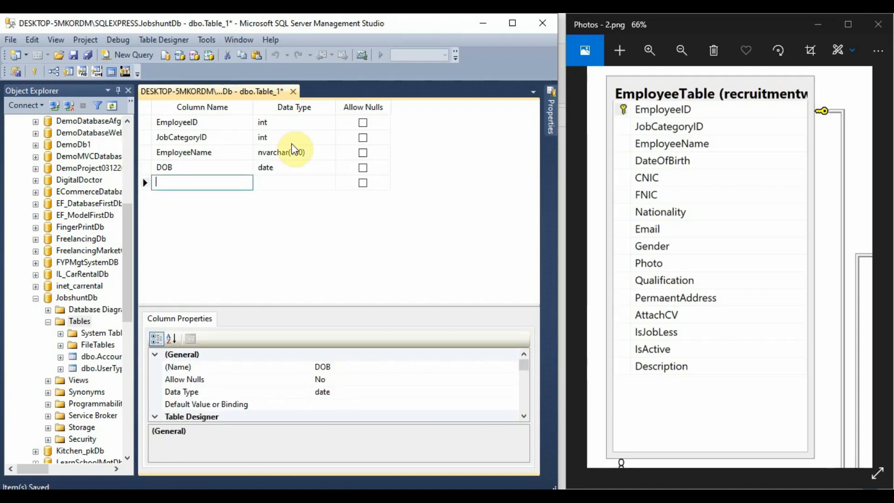
Add a CNIC column with data type varchar(20) to the employee table and disallow nulls.
type("CNIC")
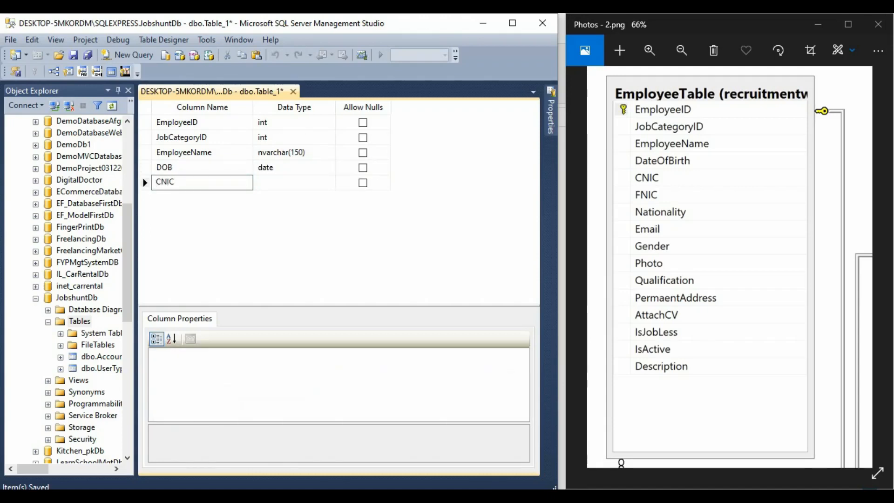
key("Tab")
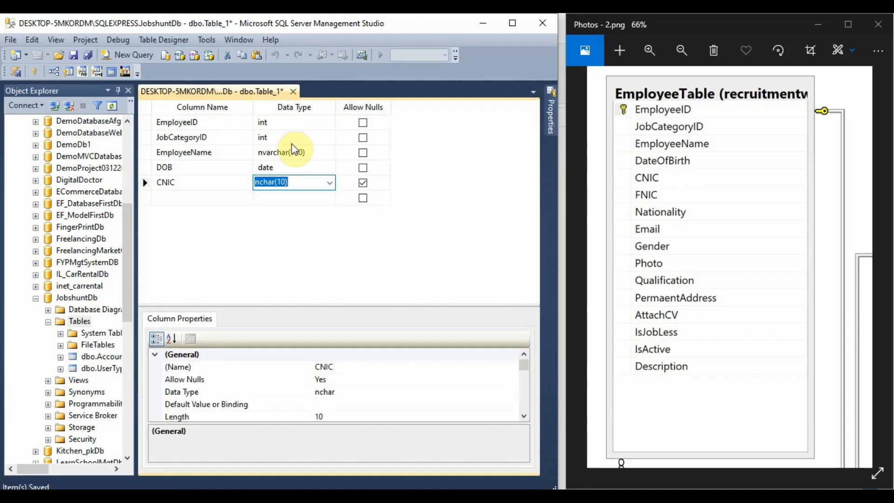
type("nvarchar")
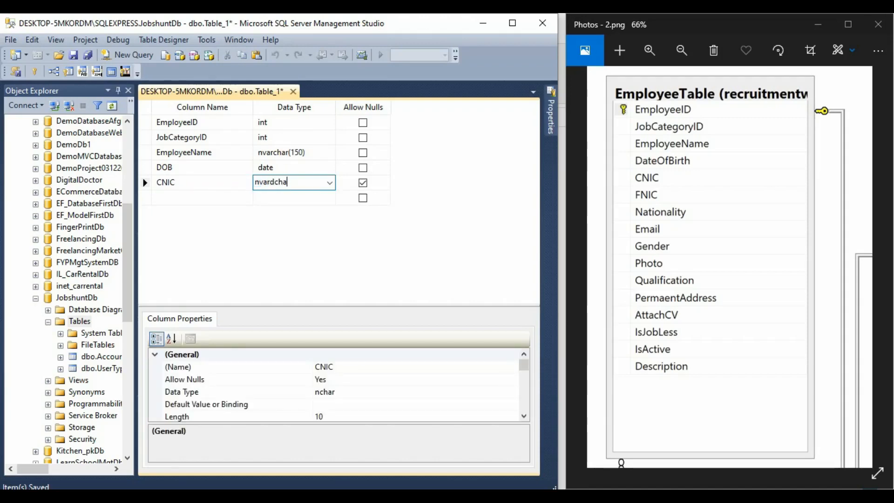
type("n")
type("mnva")
key("BackSpace")
key("BackSpace")
type("var")
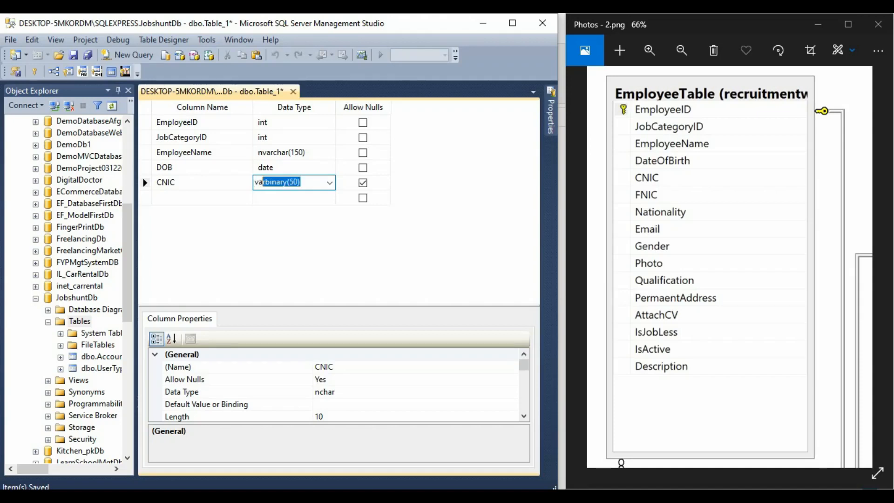
type("char(50")
key("Tab")
key("space")
key("Tab")
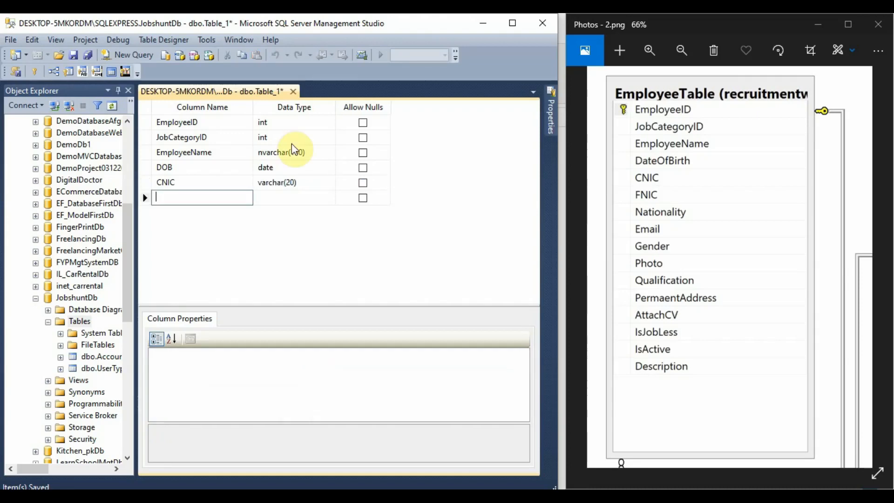
Add an FNIC column with data type varchar(20) to the employee table and disallow nulls.
type("FNIC")
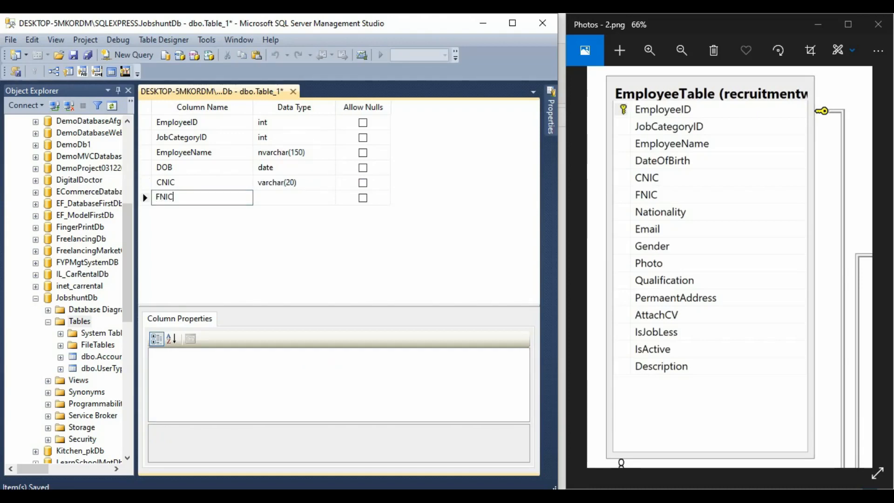
key("Tab")
type("varchar(50")
key("Right")
key("Left")
key("Left")
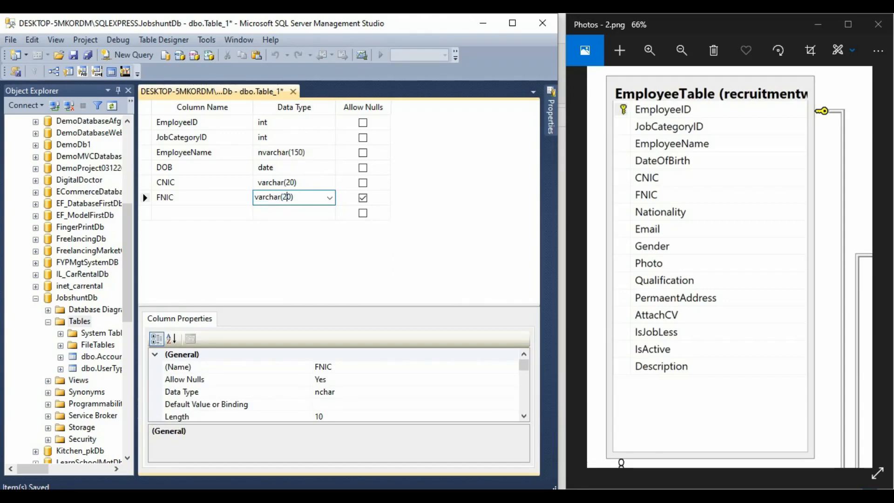
key("Tab")
key("space")
key("Tab")
Add a FatherName column with data type nvarchar(150) to the employee table and disallow nulls.
type("Fat")
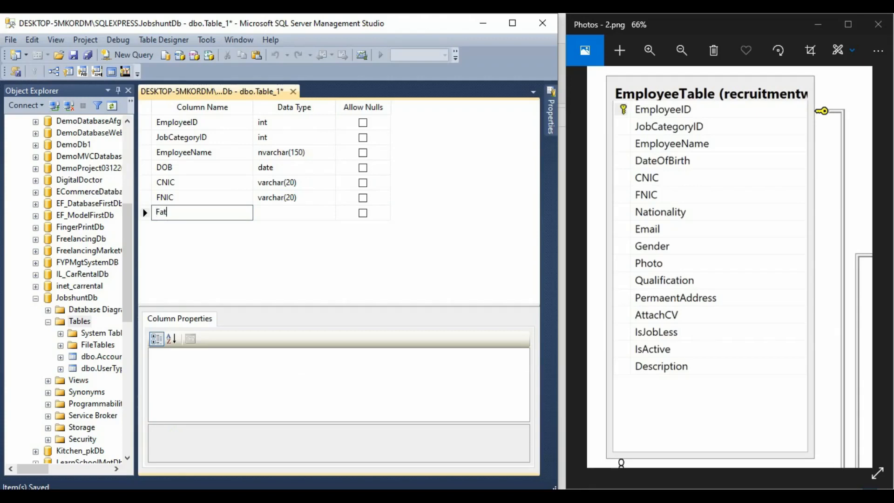
key("BackSpace")
type("herName")
key("Tab")
type("nvarc")
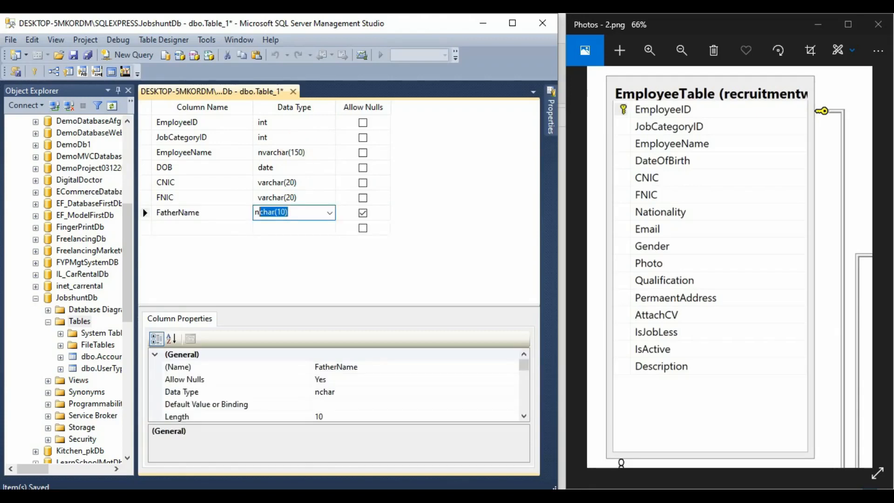
type("har")
key("Left")
key("Left")
type("2")
key("BackSpace")
type("1")
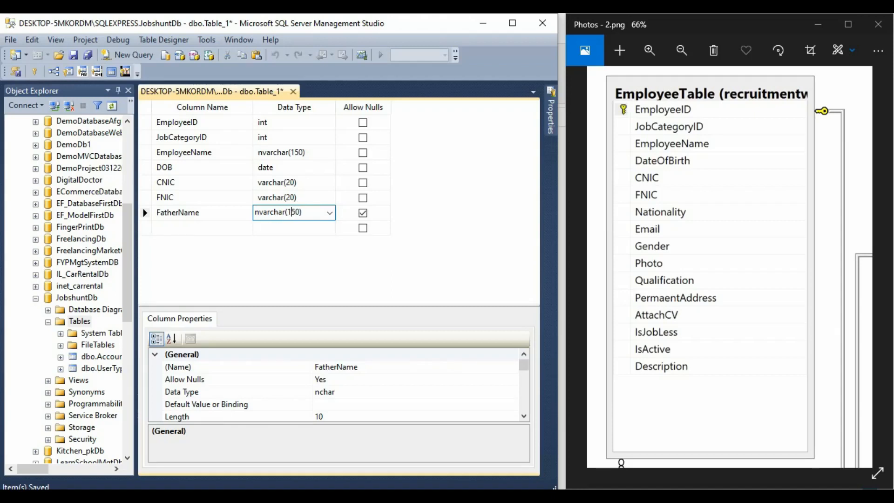
key("Tab")
key("space")
key("Tab")
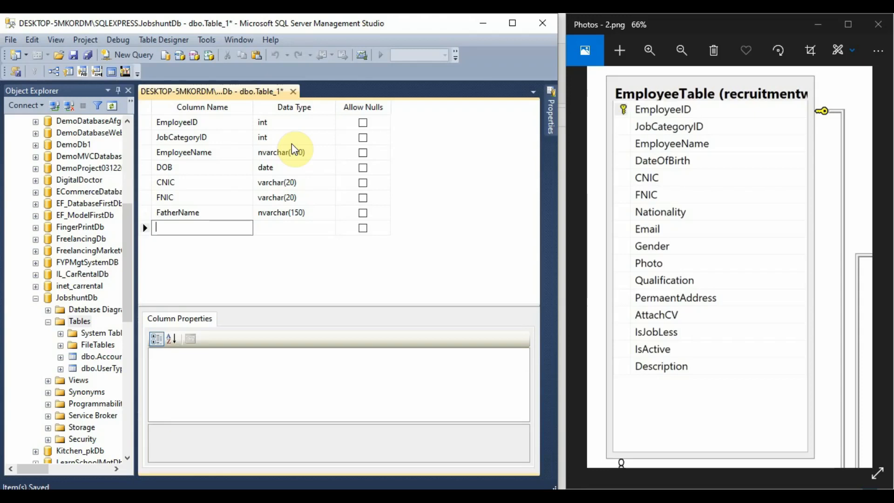
Add a Nationality column with data type nvarchar(50) to the employee table.
type("Nationa")
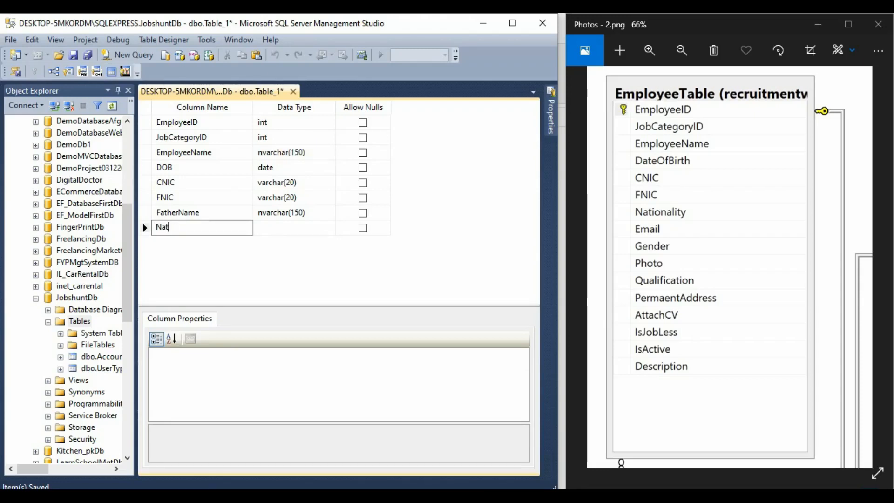
type("aly")
key("BackSpace")
key("BackSpace")
key("BackSpace")
key("BackSpace")
key("BackSpace")
type("National")
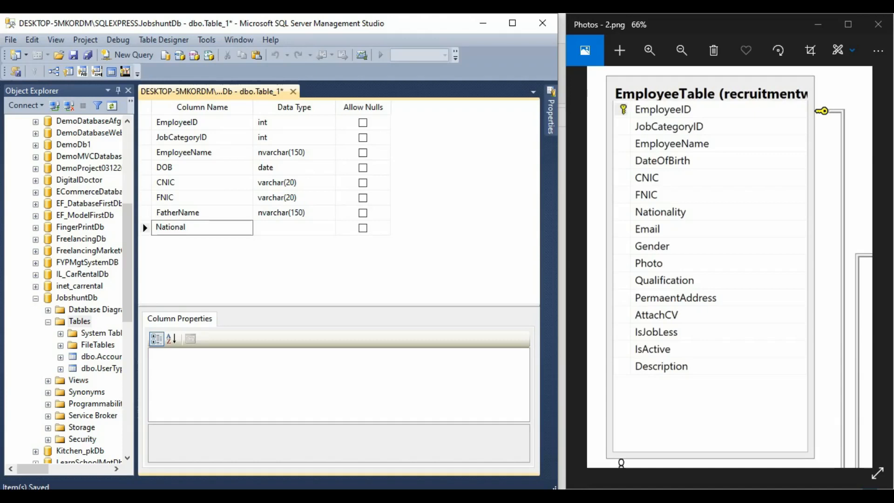
type("ity")
key("Tab")
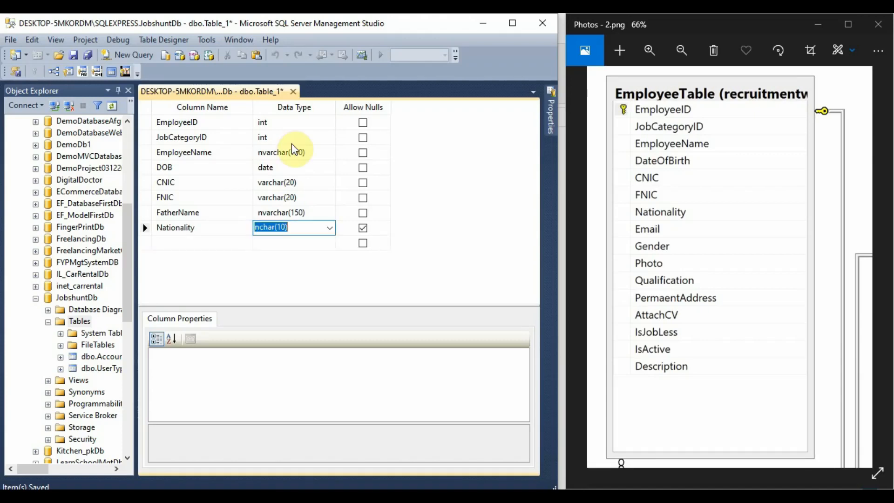
type("nvar")
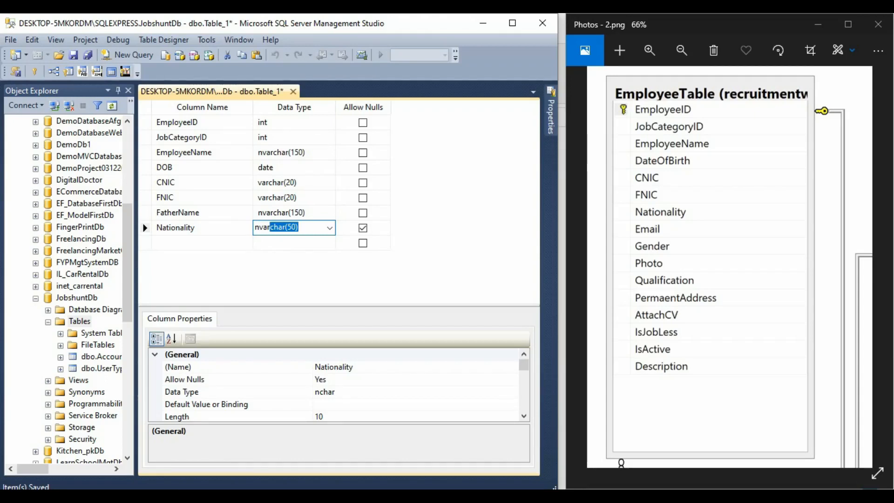
Start another new table in JobshuntDb with a CountryID column of type int that disallows nulls.
right_click(77, 322)
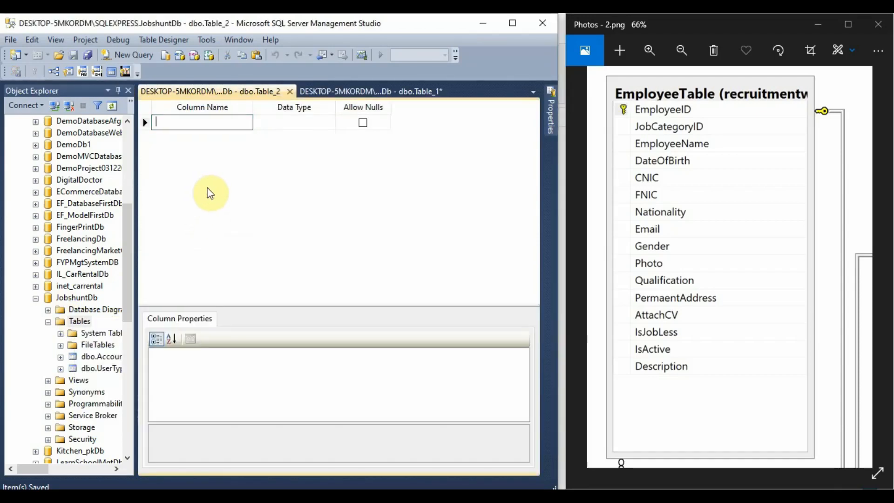
type("Cou")
key("BackSpace")
type("untryID")
key("Tab")
key("Tab")
key("Tab")
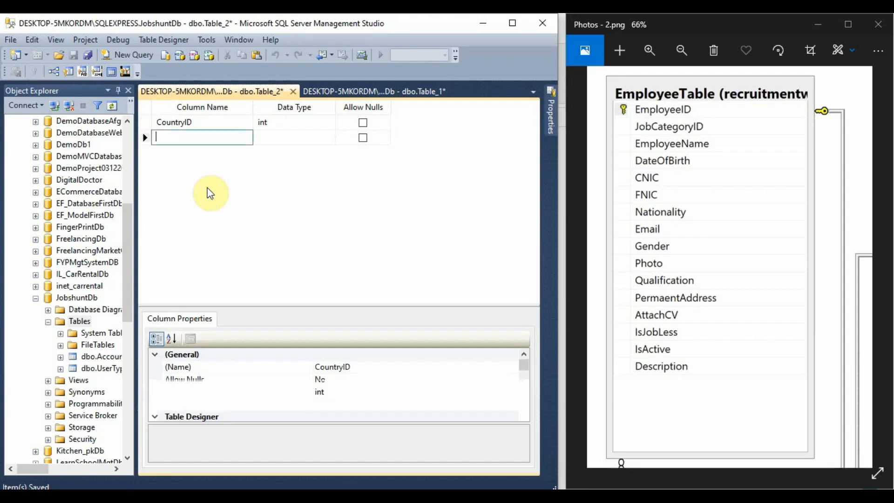
Add a Country column with data type nvarchar(150) to the new table and disallow nulls.
type("o")
key("BackSpace")
type("Co")
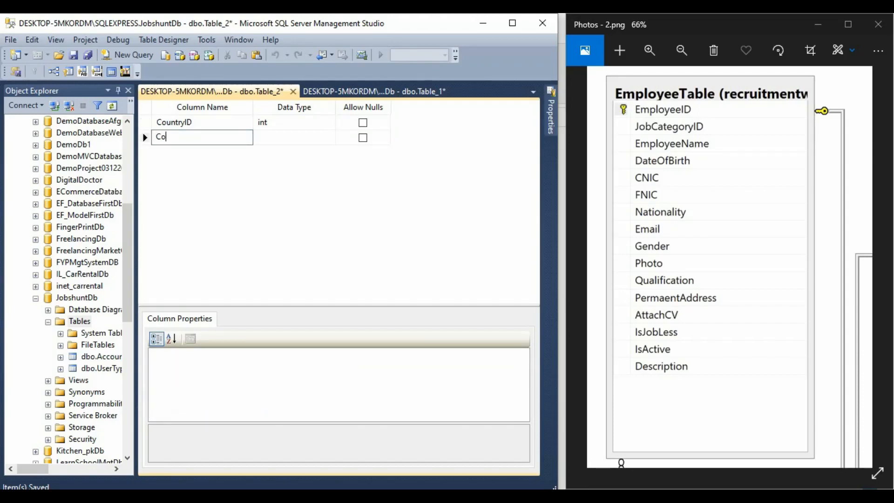
type("untry")
key("Tab")
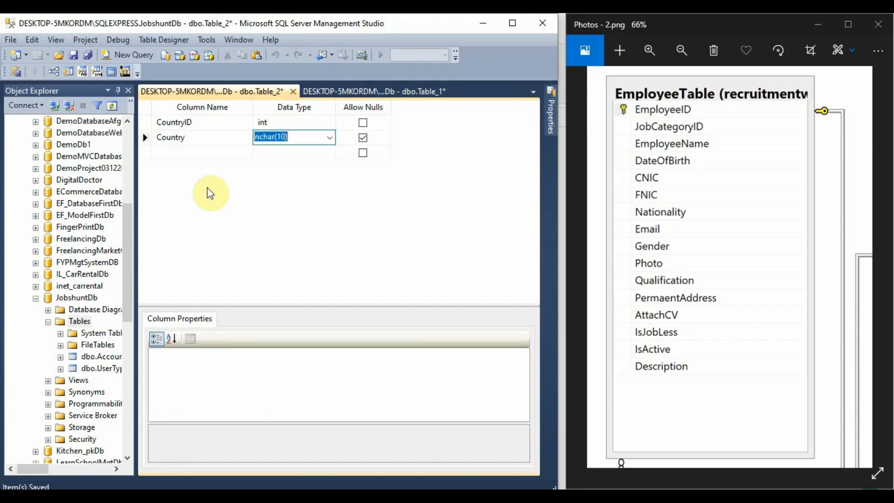
type("nvafr")
key("BackSpace")
key("BackSpace")
key("BackSpace")
key("BackSpace")
key("BackSpace")
type("n")
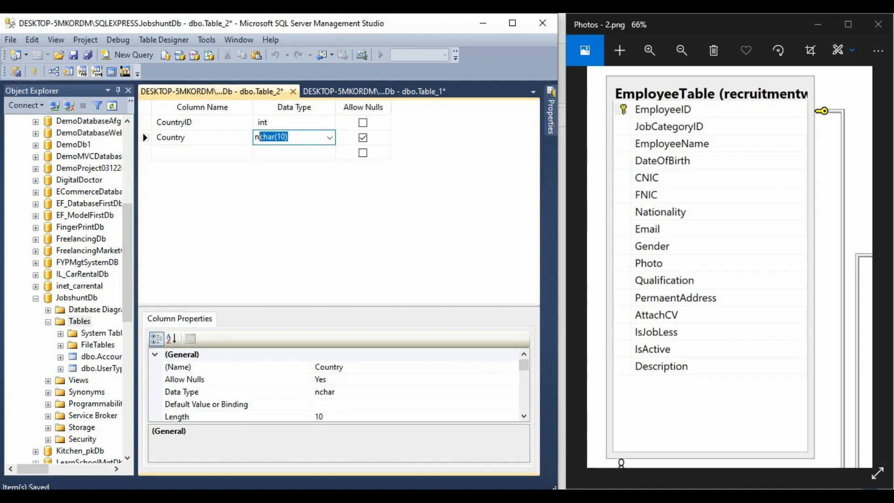
type("var")
key("Left")
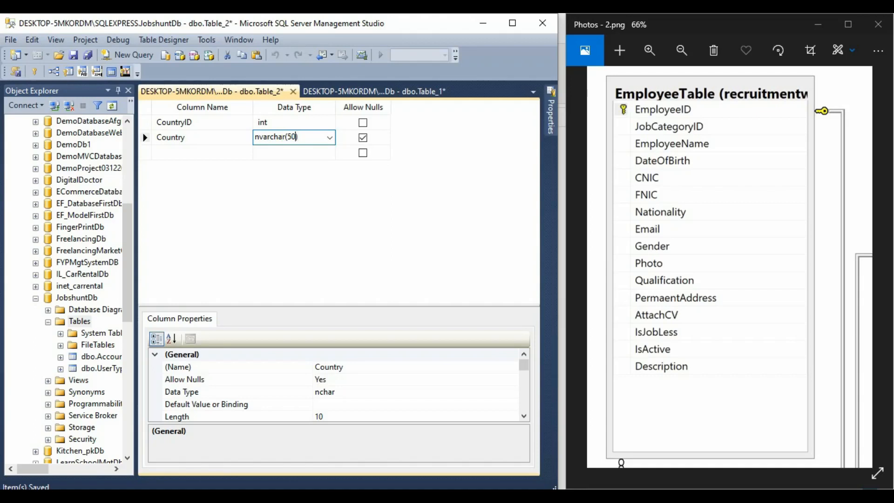
key("Tab")
key("space")
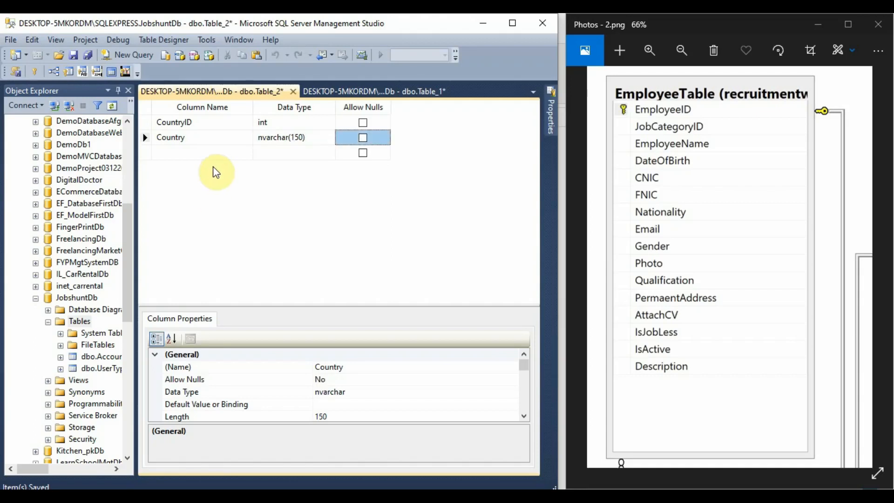
Make CountryID the primary key of the new country table and turn on its identity specification.
left_click(143, 123)
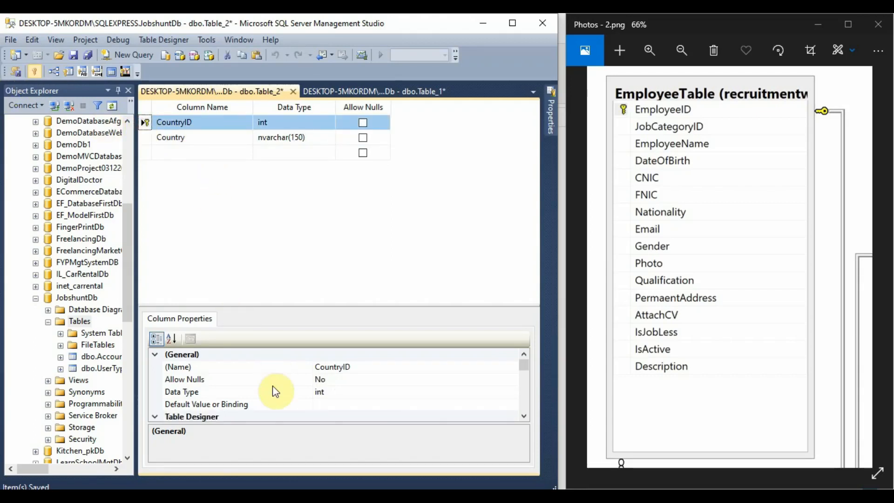
scroll(274, 389, "down", 3)
left_click(155, 379)
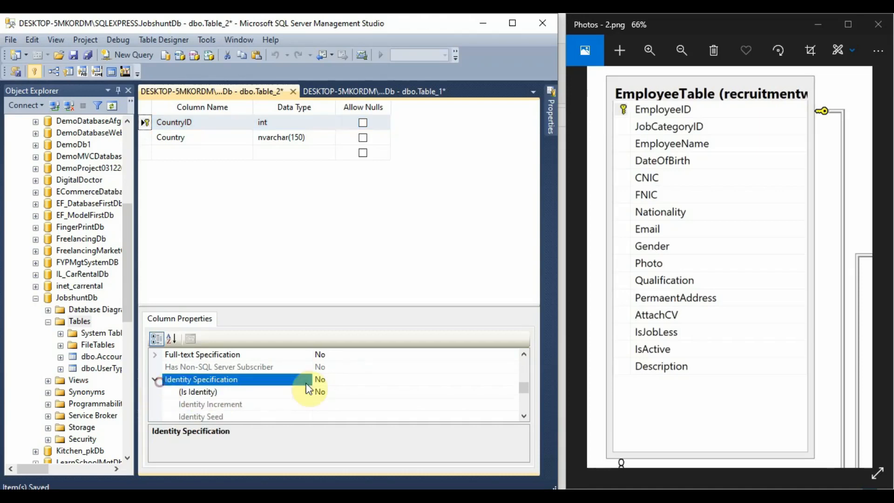
double_click(343, 392)
Save the new table as CountryTable and close its design window.
right_click(236, 94)
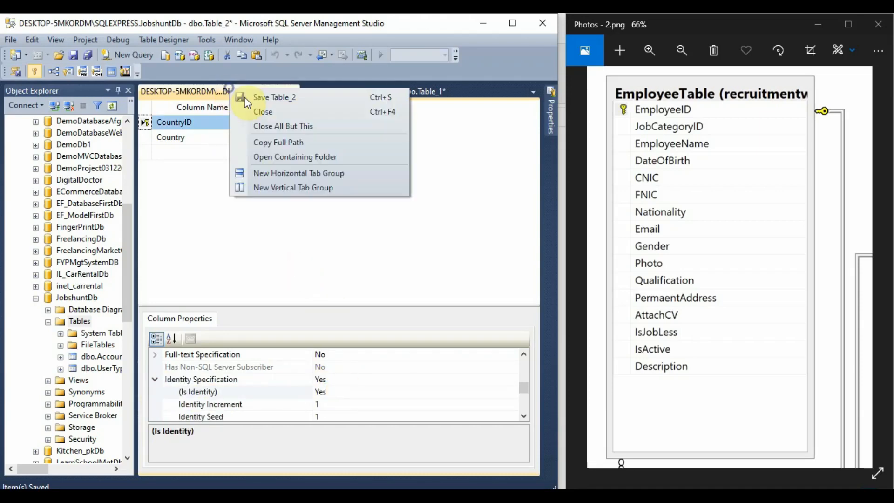
left_click(251, 97)
type("Coun")
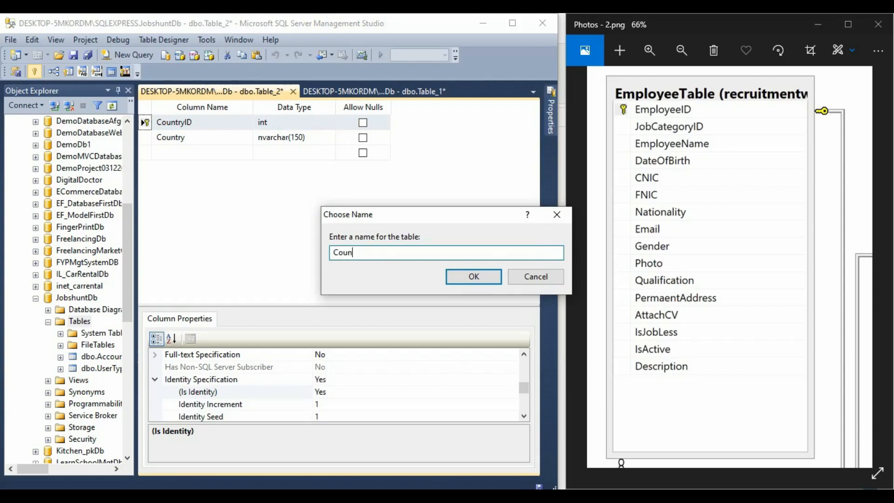
type("trytableble")
left_click(465, 282)
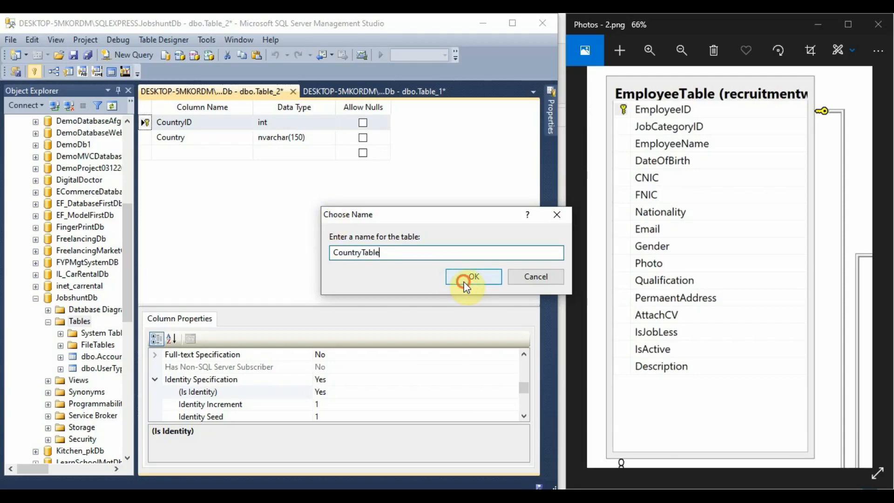
left_click(205, 127)
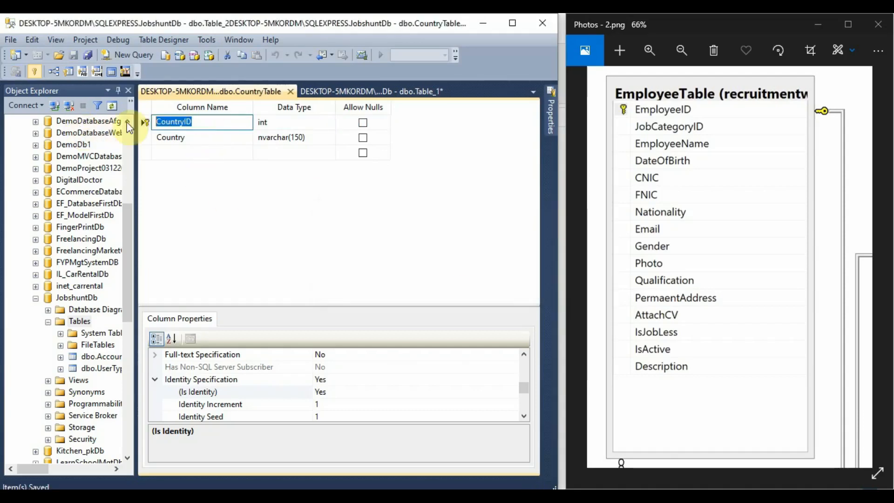
left_click_drag(292, 89, 256, 98)
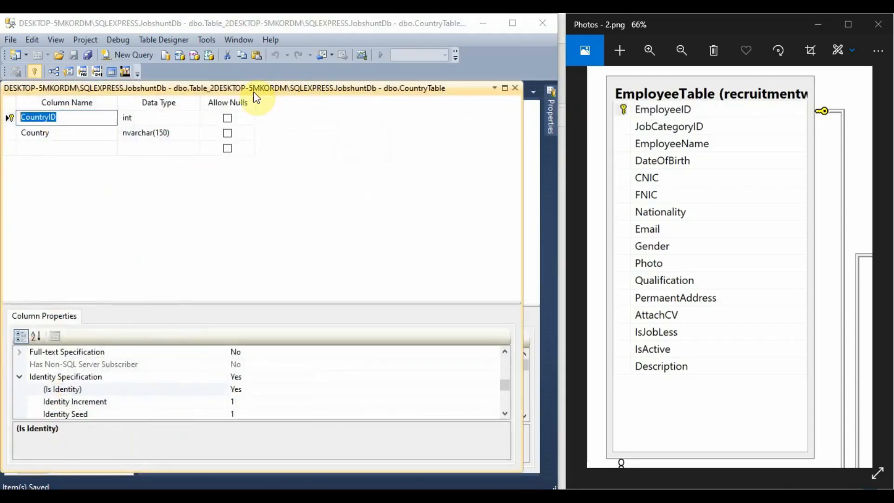
left_click(517, 86)
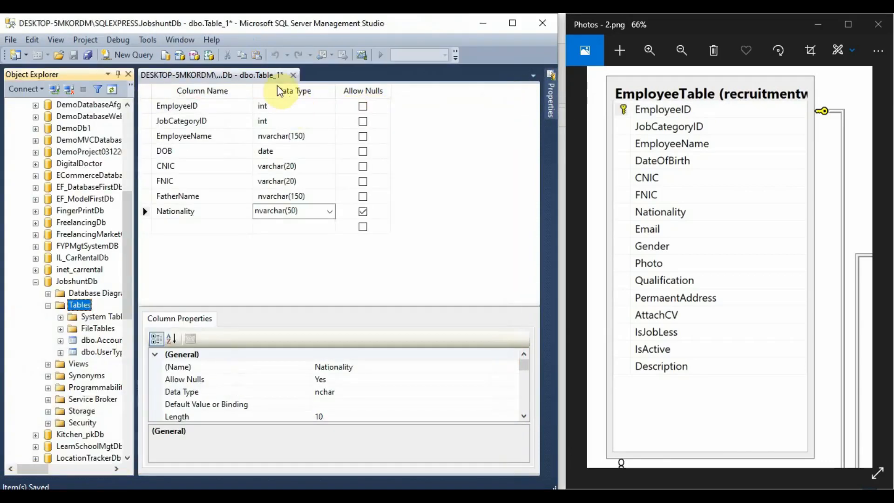
Replace the employee table's Nationality column with CountryID, data type int, and disallow nulls.
left_click(213, 212)
left_click(216, 209)
left_click(208, 232)
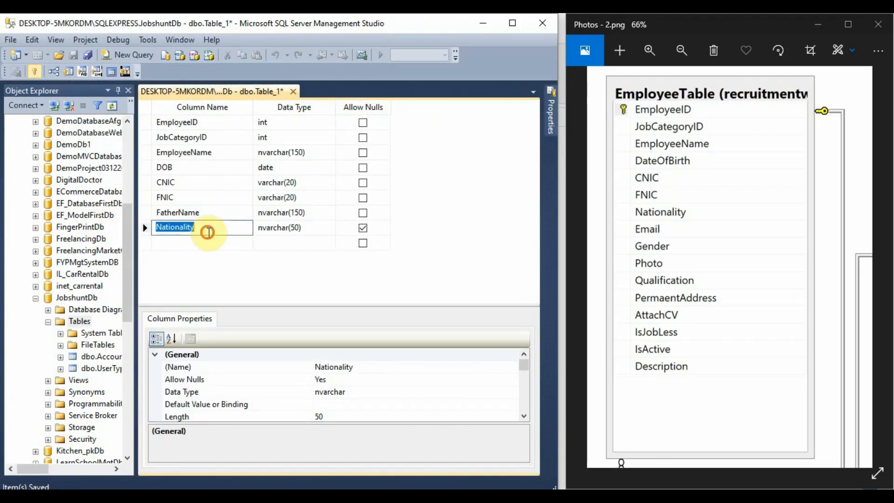
type("CountryID")
key("Tab")
type("int")
key("Tab")
key("space")
key("Tab")
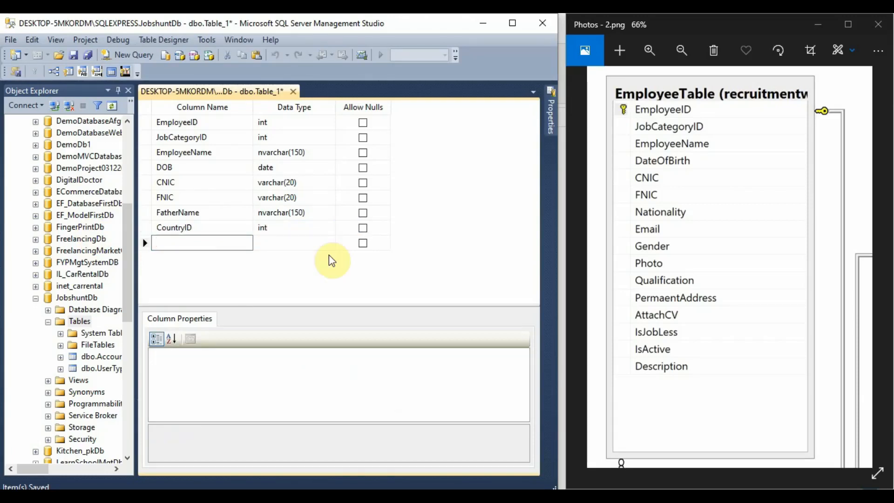
Add an EmalAddress column with data type nvarchar(150) to the employee table and disallow nulls.
type("EmalAddress")
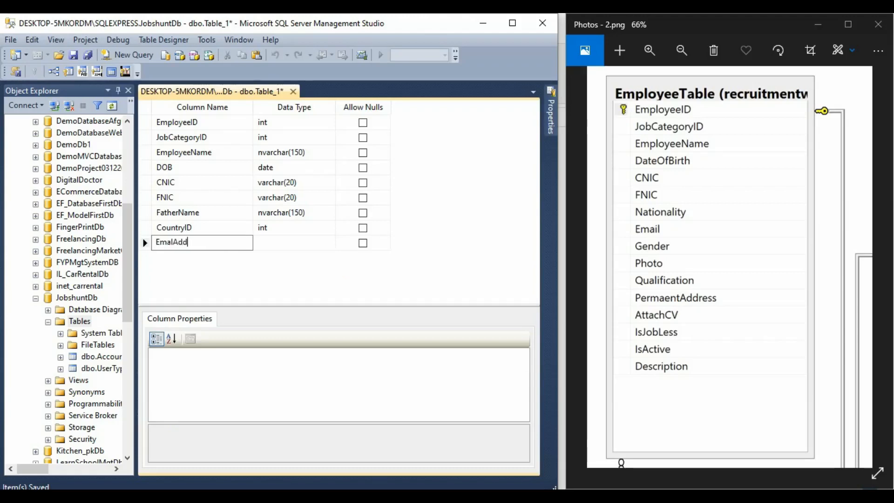
key("Tab")
type("nvarchar(50)")
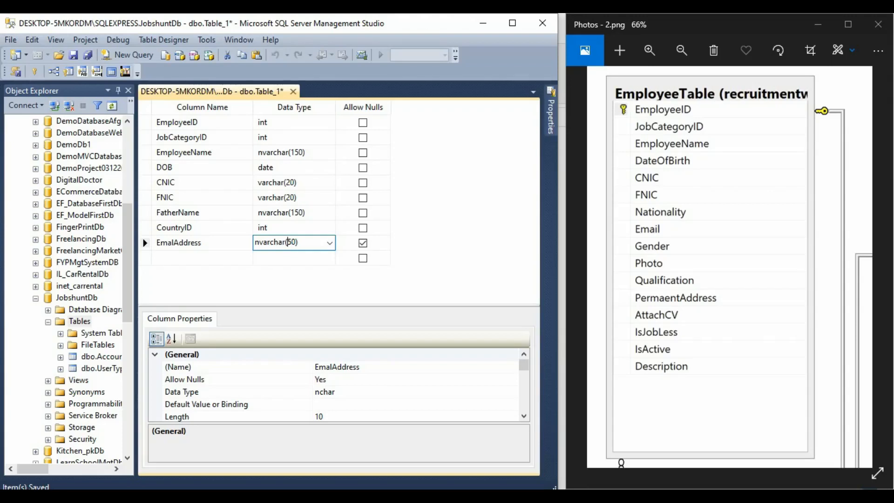
type("1")
key("Tab")
key("space")
key("Tab")
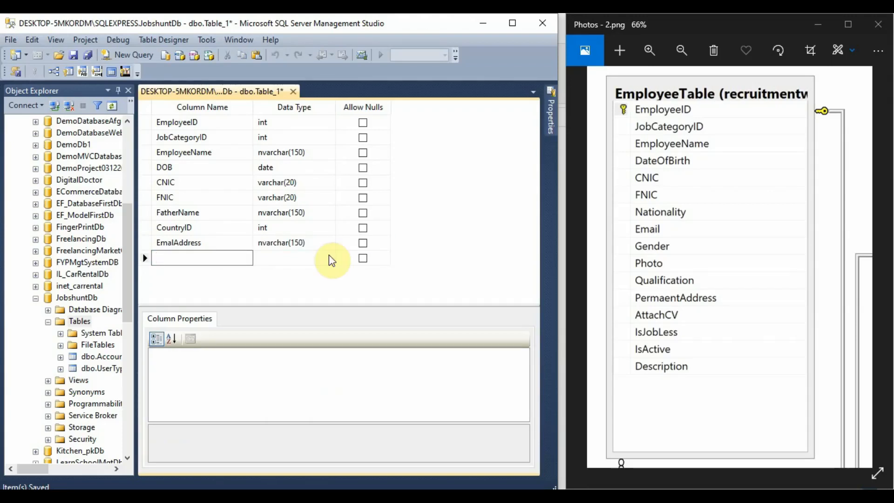
Add a Gender column with data type nvarchar(20) to the employee table and disallow nulls.
type("Gender")
key("Tab")
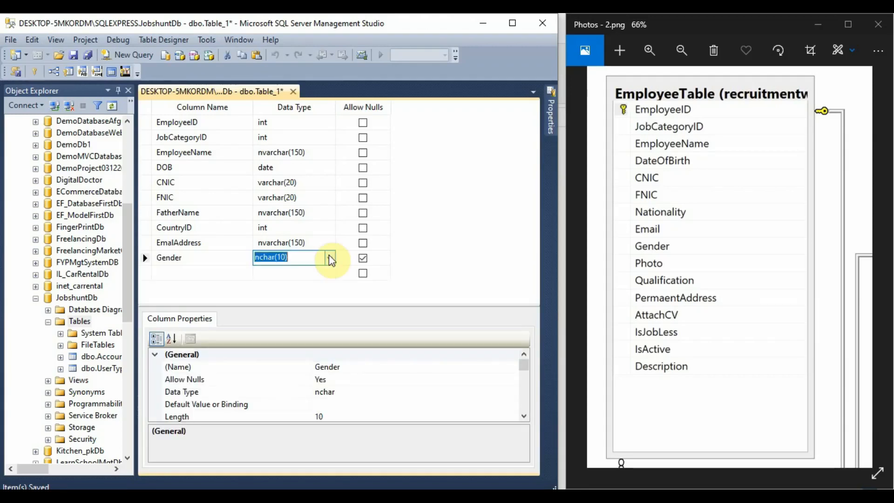
type("nvarch")
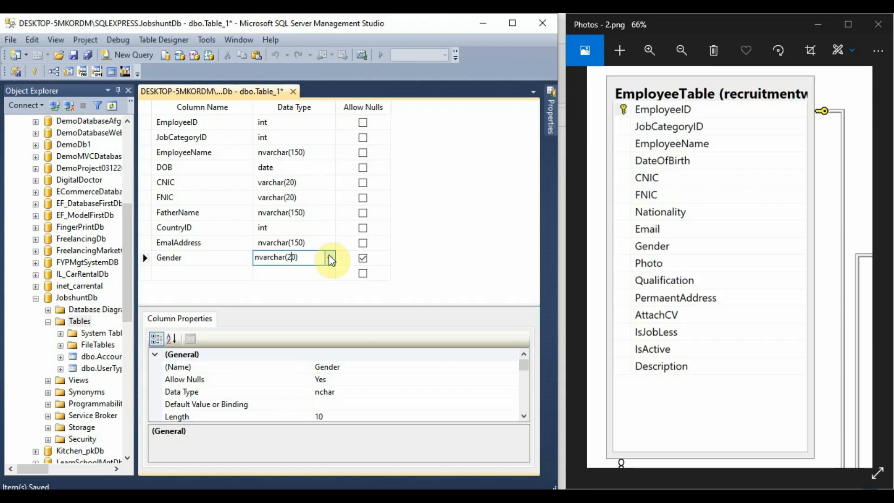
key("Tab")
key("space")
key("Tab")
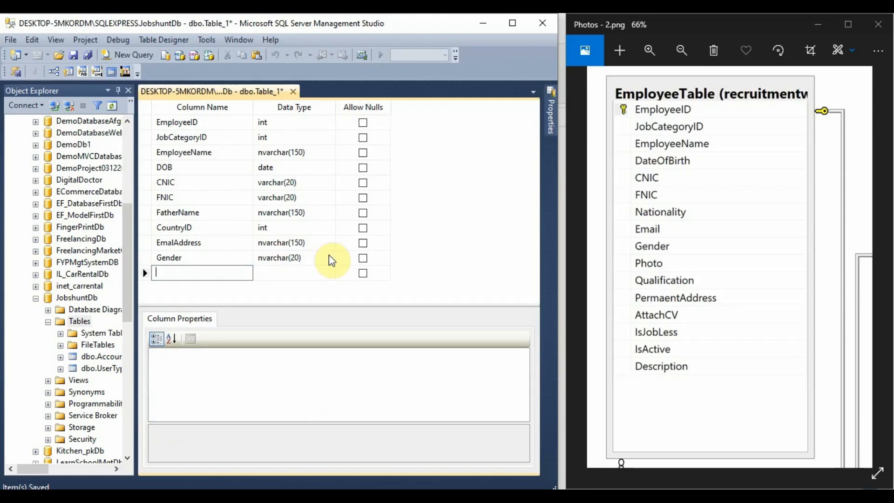
Add a Photo column with data type nvarchar(MAX) to the employee table and disallow nulls.
type("Photo")
key("Tab")
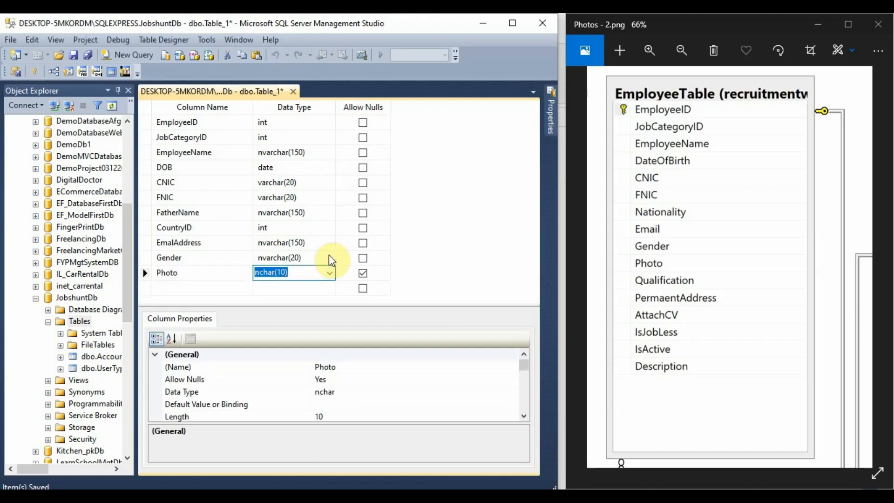
type("nvarchar(50)")
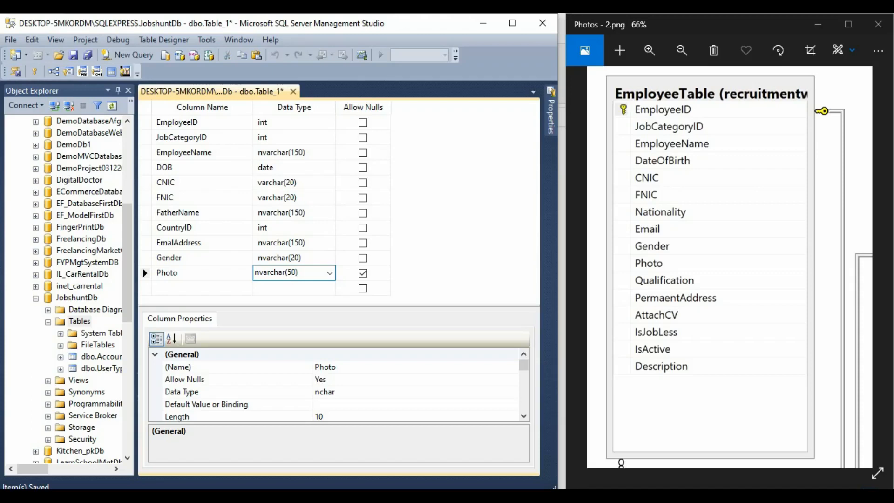
type("MAX")
key("Tab")
key("space")
key("Tab")
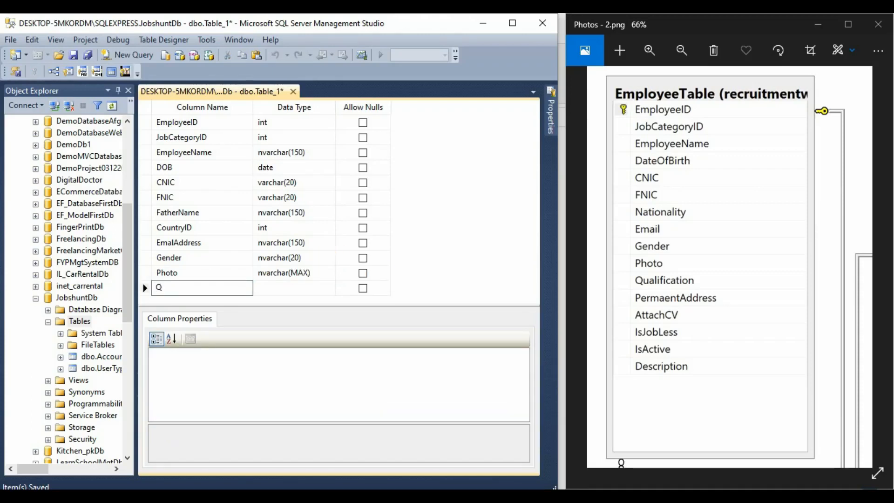
Add a Qualification column with data type nvarchar(150) to the employee table and disallow nulls.
type("Qualification")
key("Tab")
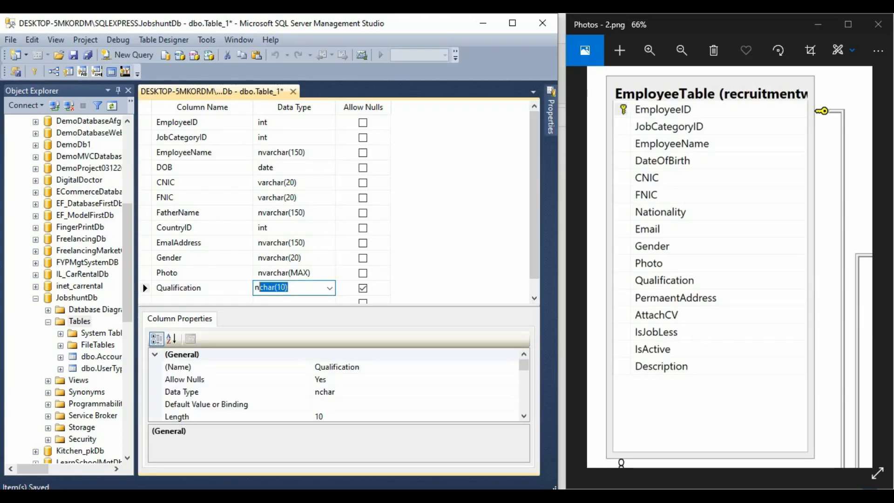
type("nvarchar")
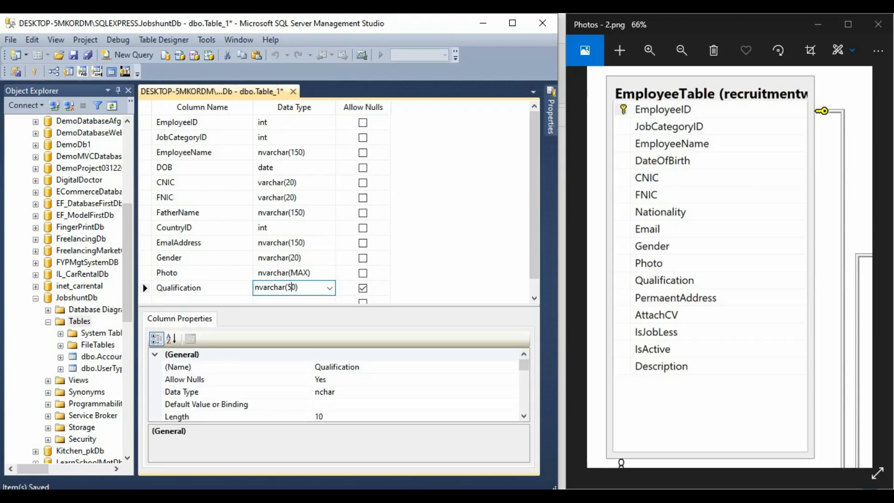
key("Tab")
key("Tab")
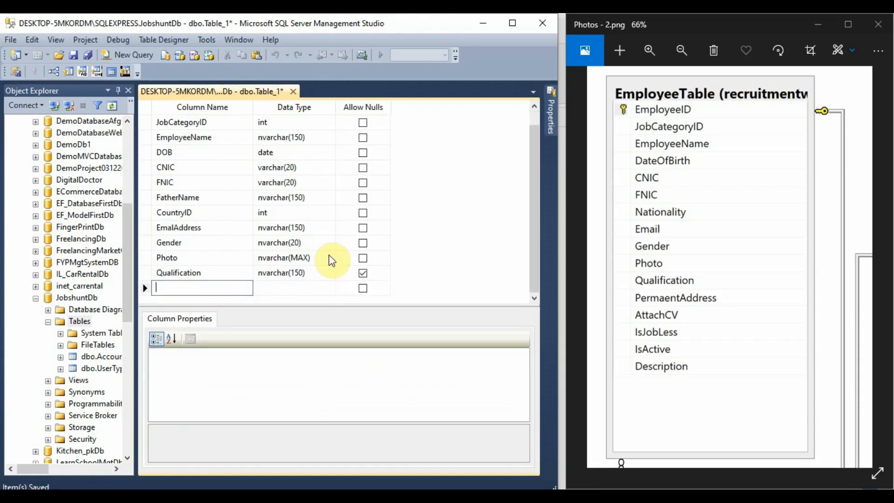
left_click(363, 277)
left_click(232, 291)
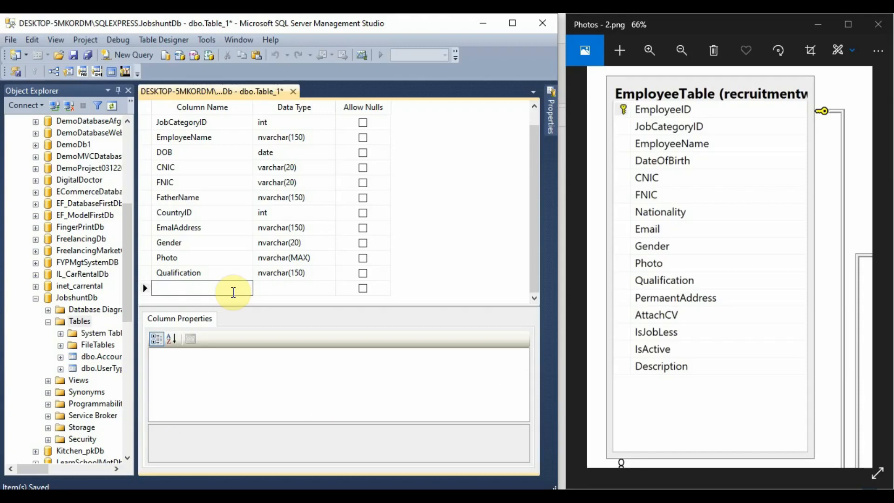
Add a PermanentAddress column with data type nvarchar(500) to the employee table and disallow nulls.
type("Permanent")
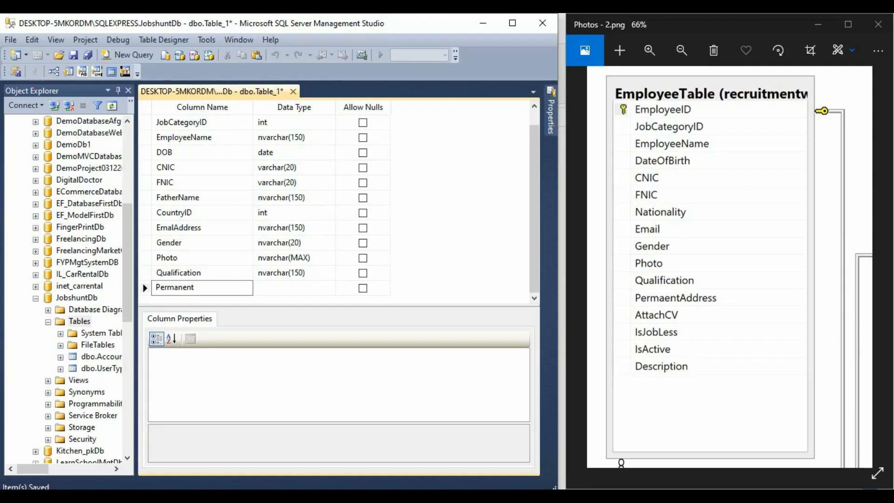
type("Address")
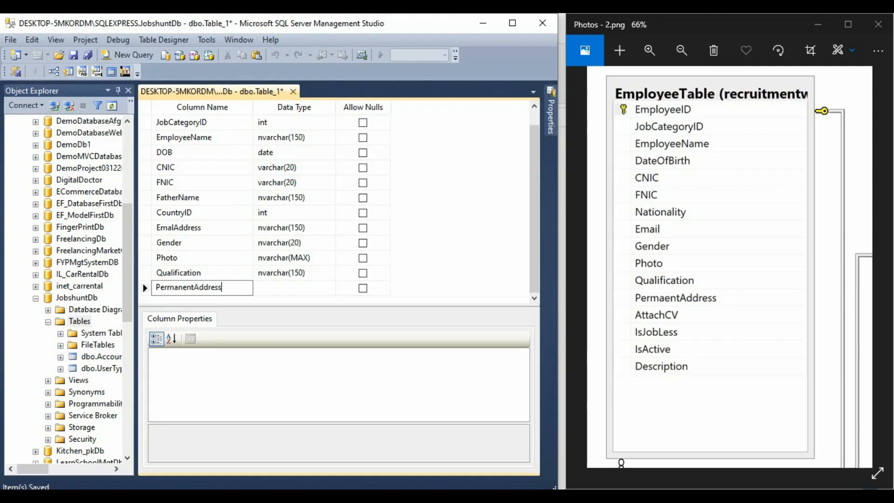
key("Tab")
type("nvarchar(5")
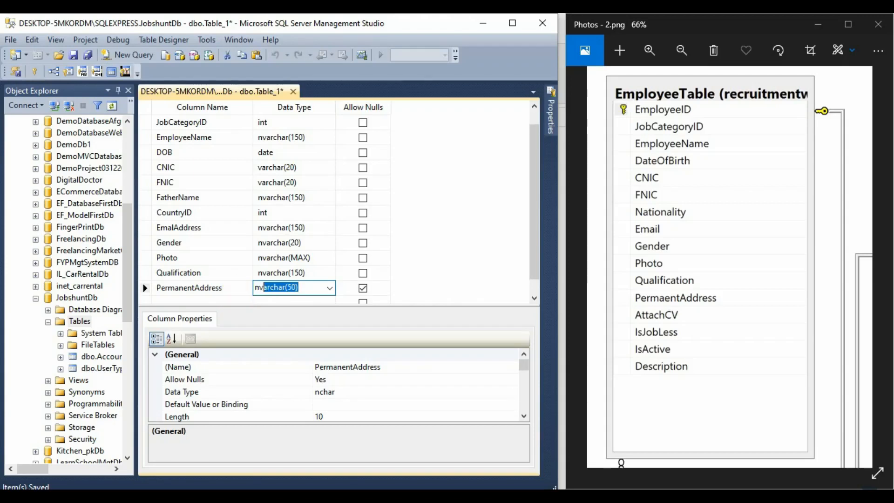
type("0")
key("Tab")
key("space")
key("Tab")
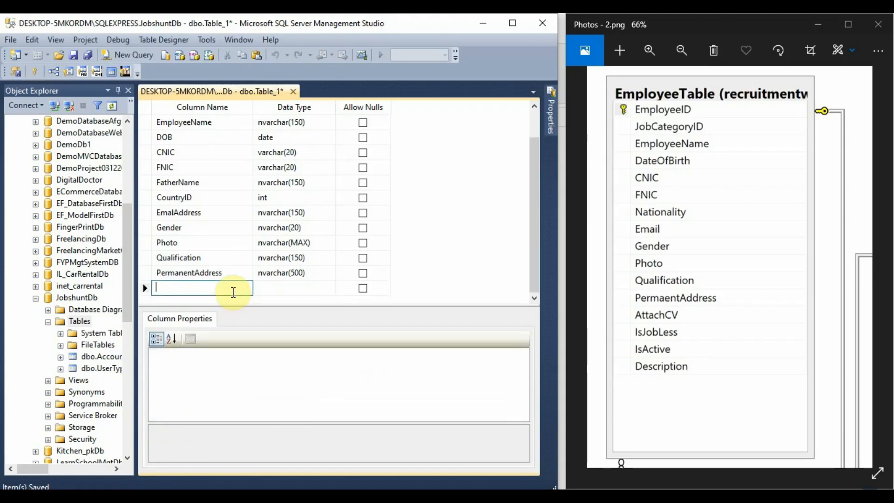
type("AttachCV")
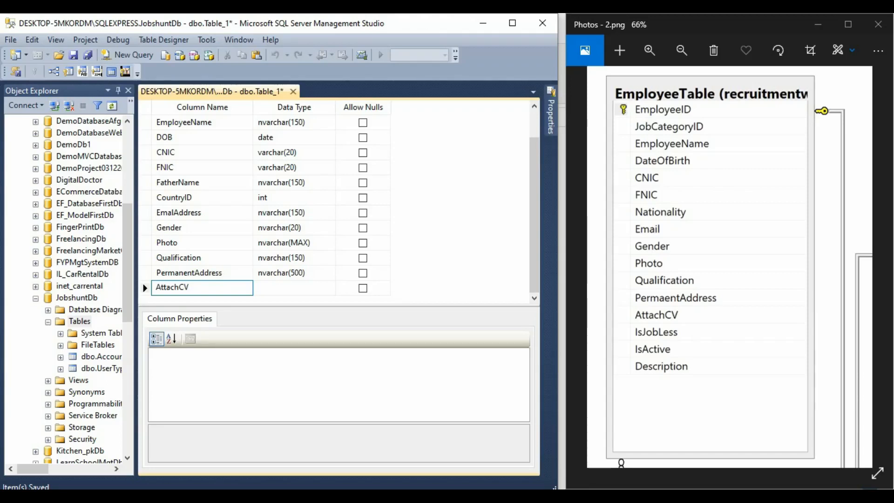
key("BackSpace")
key("BackSpace")
key("BackSpace")
key("BackSpace")
key("BackSpace")
key("BackSpace")
key("BackSpace")
key("BackSpace")
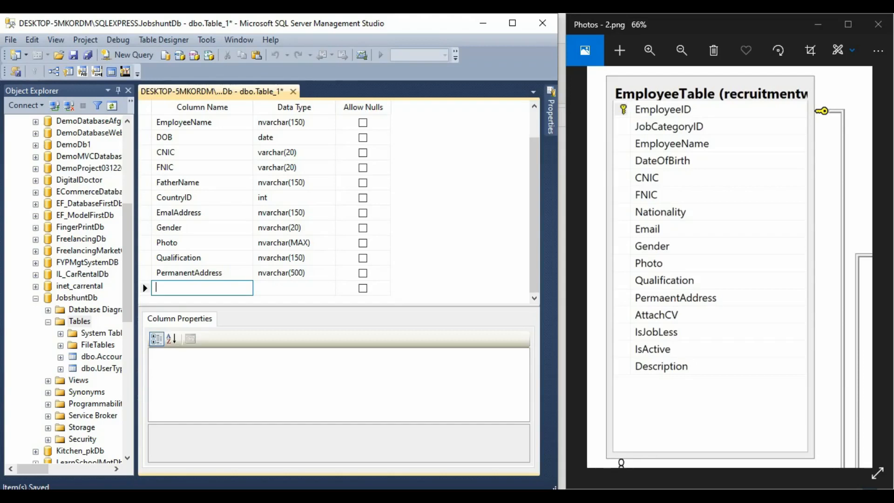
Start another new table in JobshuntDb with a CurrentJobStatus column of type int that disallows nulls.
right_click(90, 324)
left_click(119, 337)
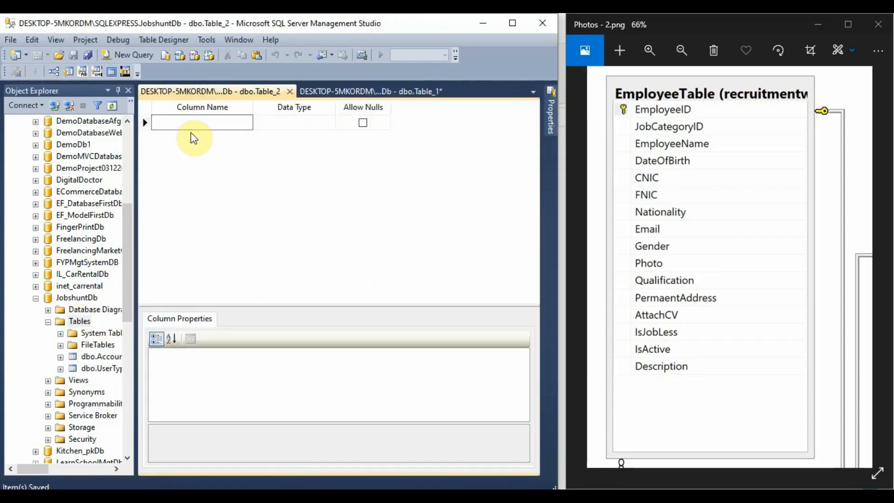
type("Current")
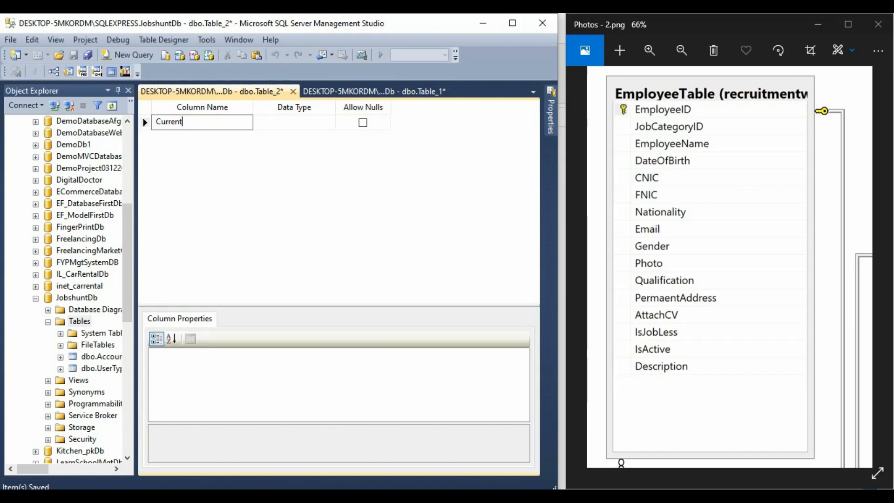
type("JobStatus")
key("Tab")
type("int")
key("Tab")
key("space")
key("Tab")
Try to add a second column named CurrentJobStatus to the new table.
type("CurrentJobS")
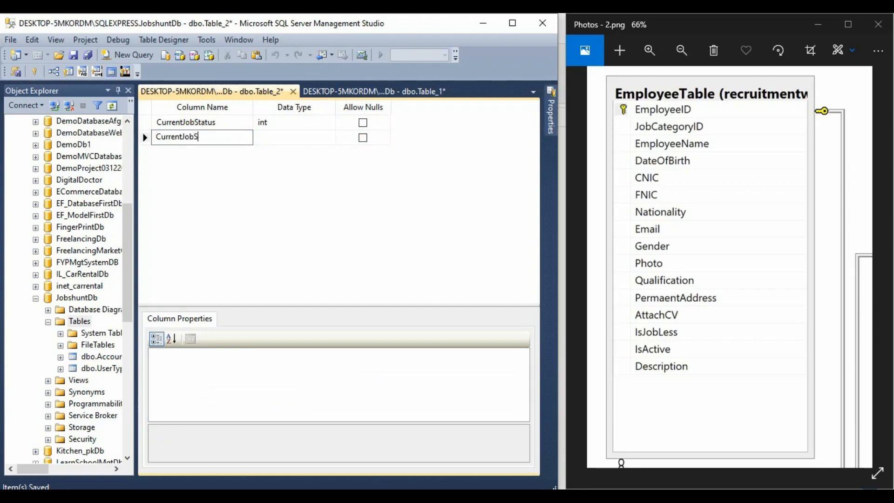
left_click(265, 124)
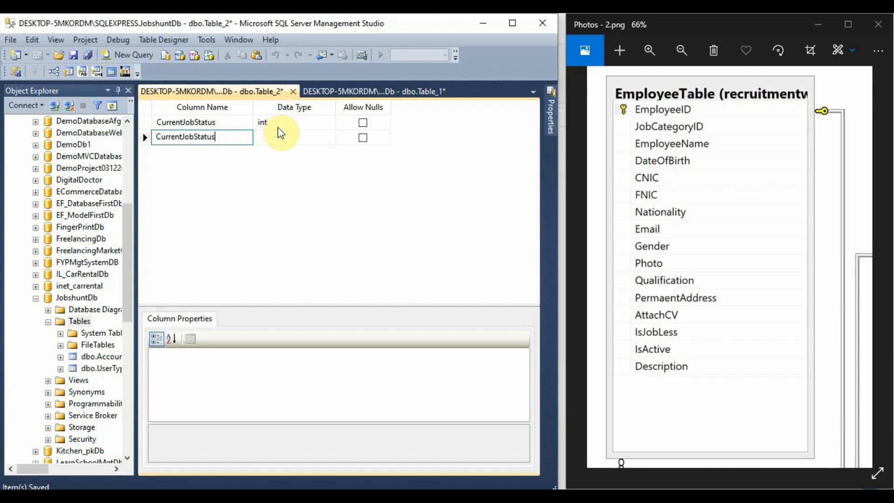
left_click(227, 119)
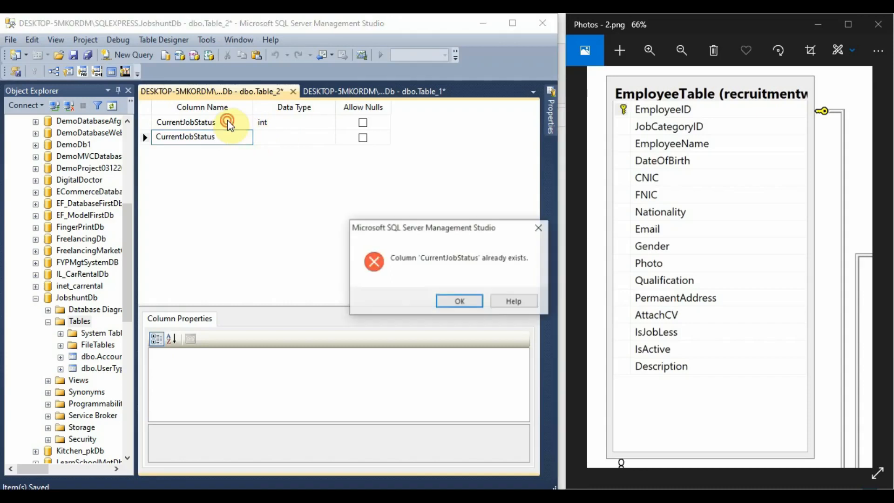
left_click(460, 302)
Start the second column's name with Current and rename the first column to CurrentJobStatusID.
left_click(201, 139)
type("Current")
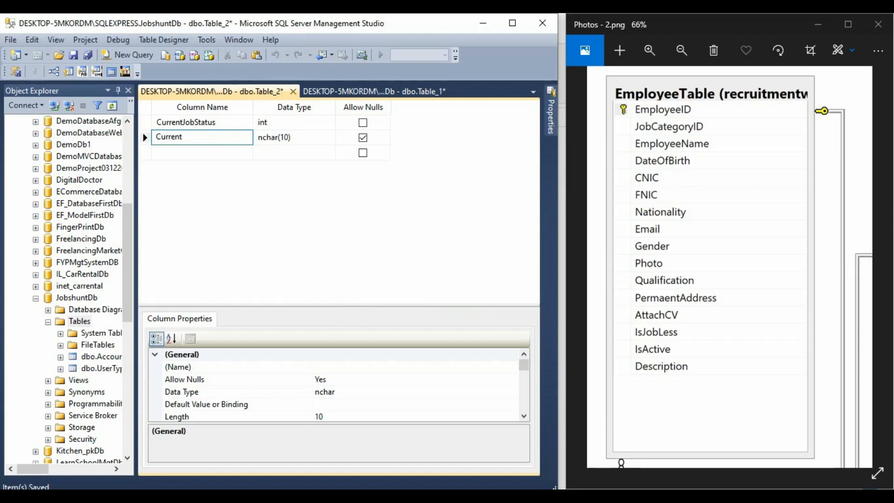
left_click(229, 121)
type("ID")
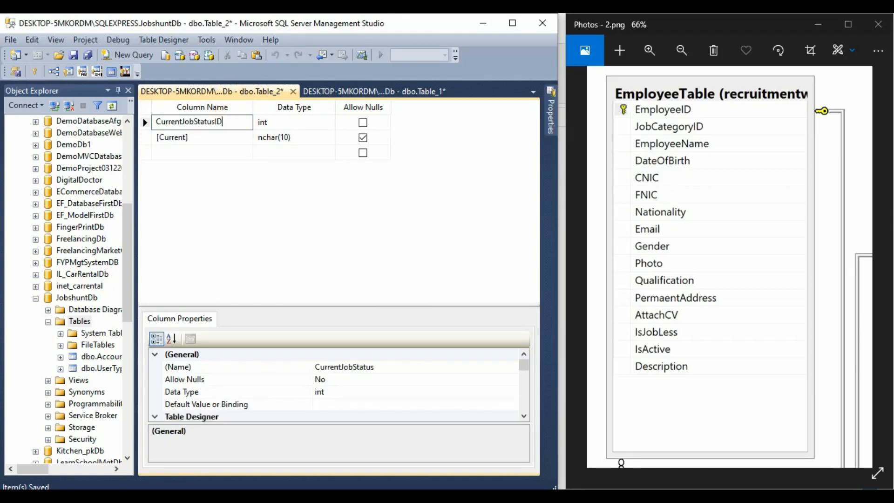
Name the second column CurrentJobStatus, set its data type to nvarchar(450) and disallow nulls.
left_click(214, 138)
type("CurrentJobStatus")
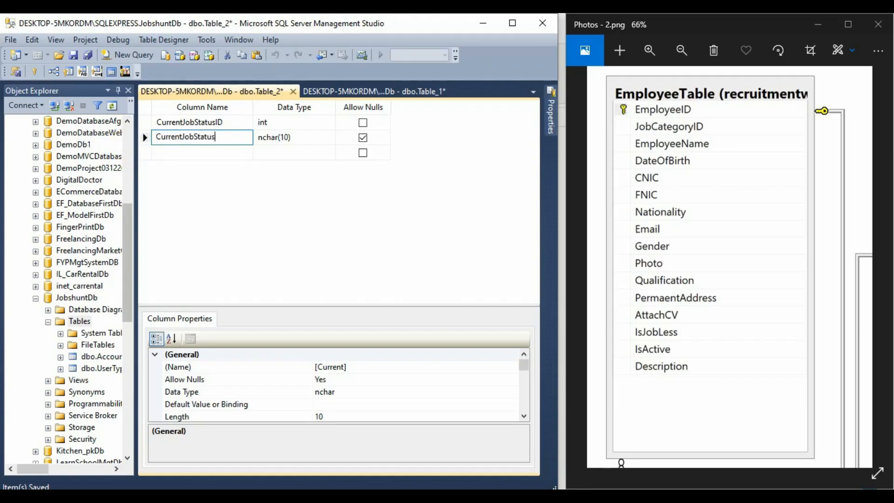
key("Tab")
type("nvarchar")
key("Left")
key("Left")
type("4")
left_click(363, 138)
Set CurrentJobStatusID as the table's primary key and set its Is Identity property to Yes.
left_click(145, 138)
left_click(144, 122)
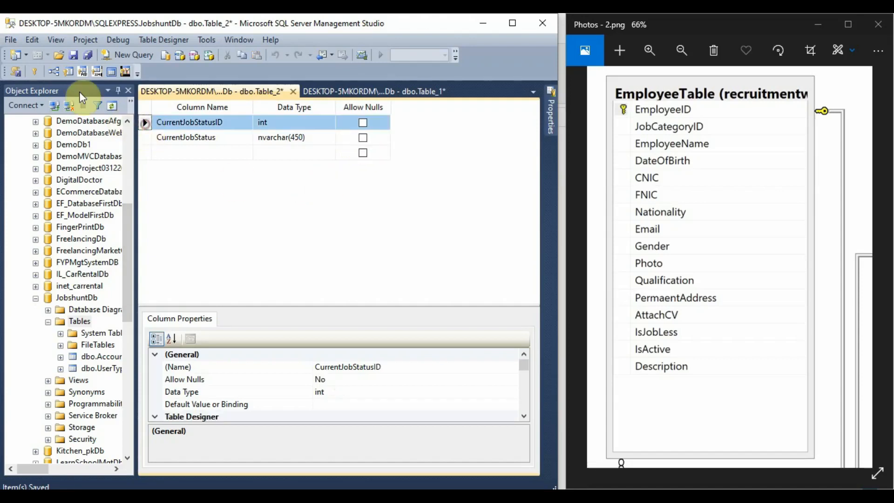
left_click(34, 72)
scroll(227, 375, "down", 5)
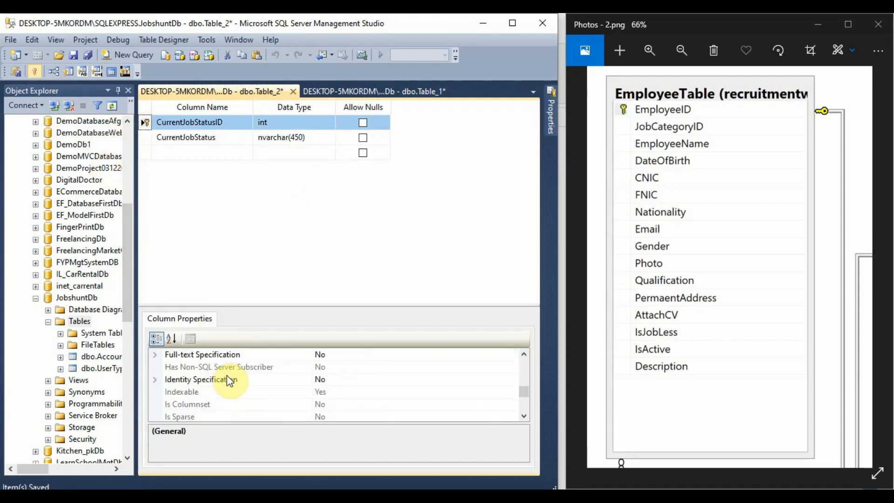
left_click(154, 378)
left_click(266, 393)
double_click(335, 391)
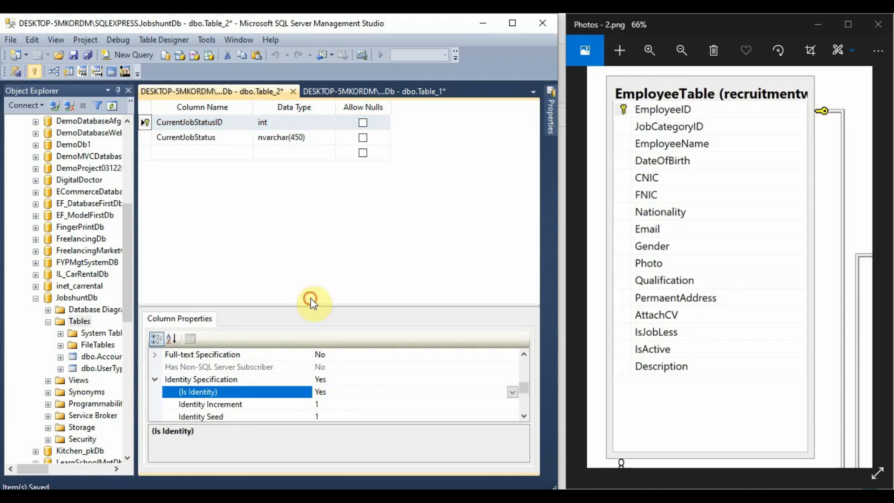
left_click(310, 299)
Save the new job status table under the name CurrentJobStatusTable.
left_click(188, 117)
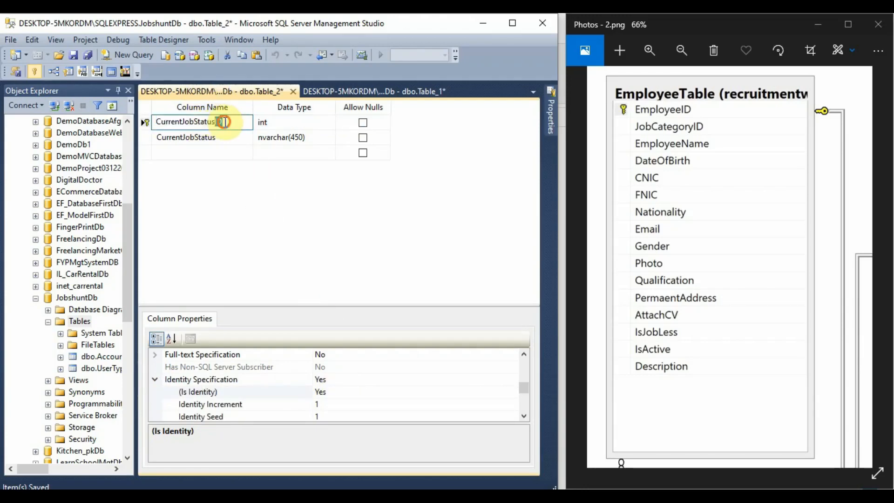
right_click(232, 90)
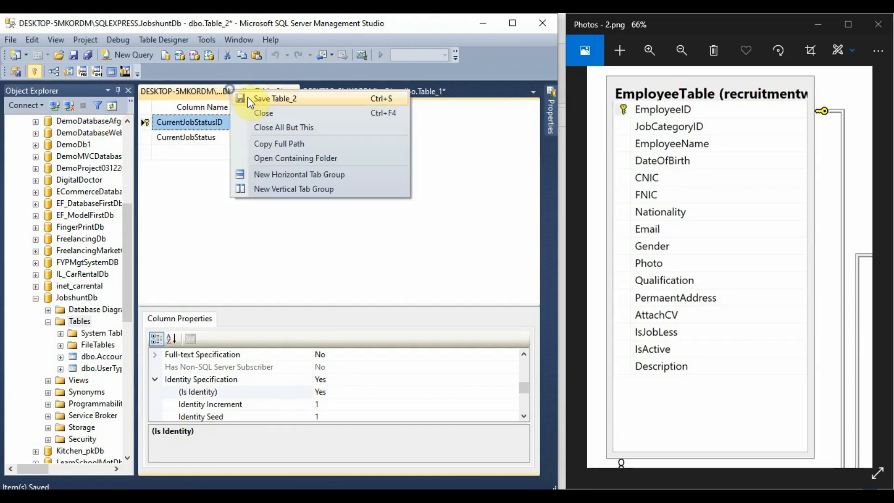
left_click(248, 97)
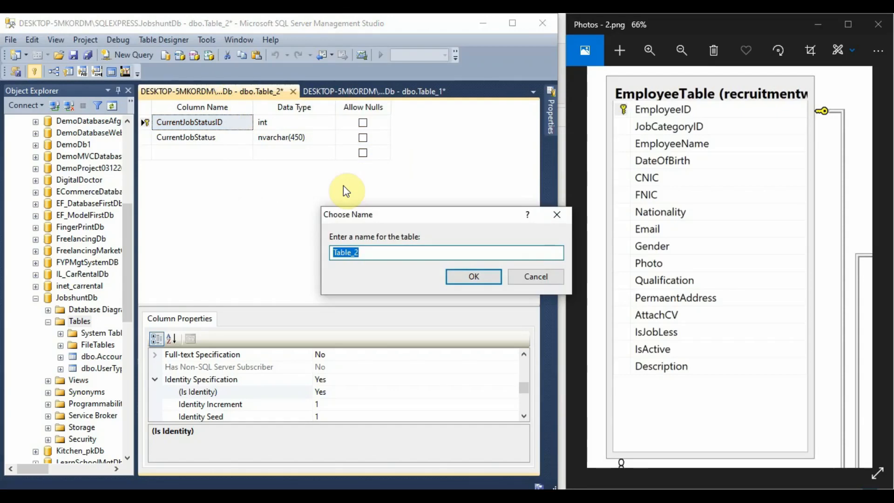
type("CurrentJobStatusta")
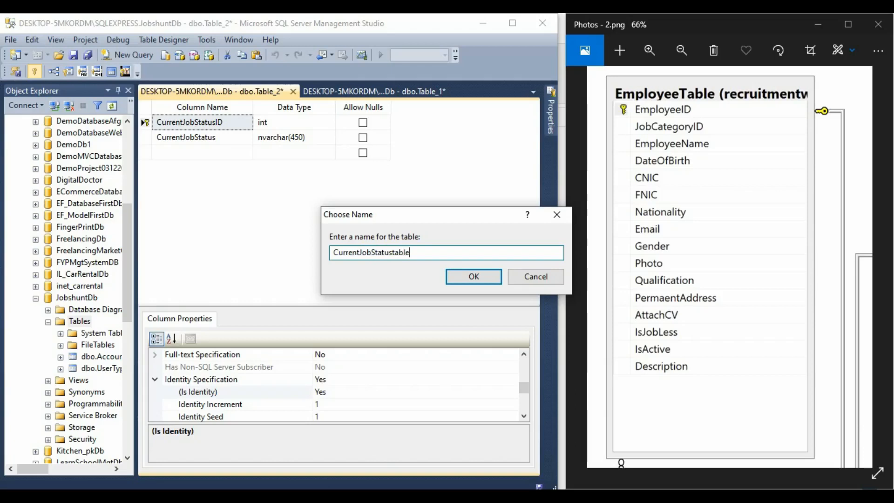
key("BackSpace")
key("BackSpace")
type("Table")
key("Return")
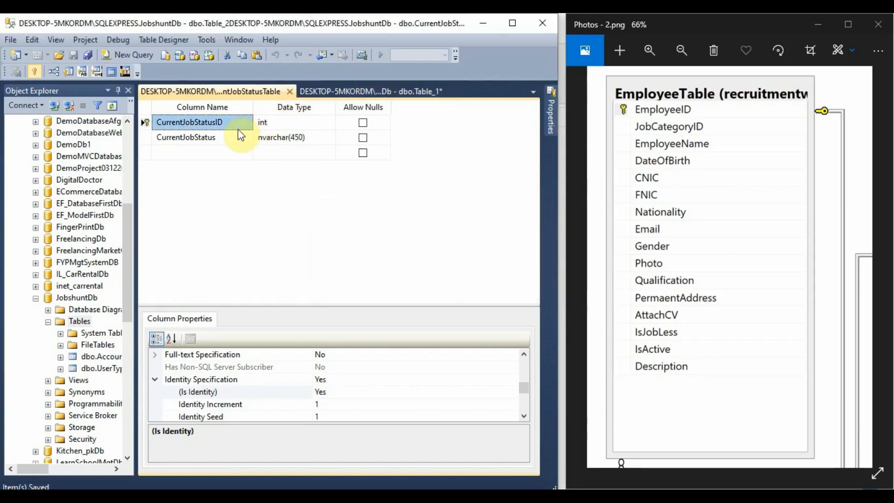
Add a CurrentJobStatusID column with data type int to the unsaved employee table and disallow nulls.
left_click(368, 90)
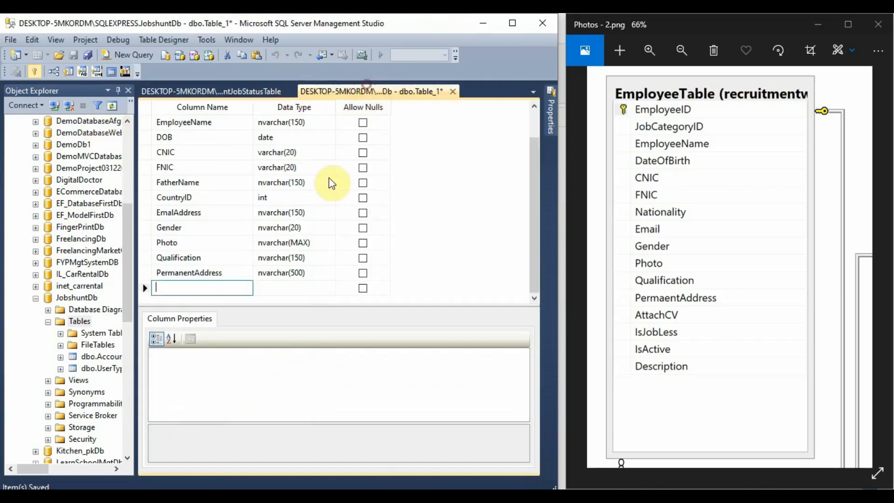
type("CurrentJobStatusID")
left_click(270, 287)
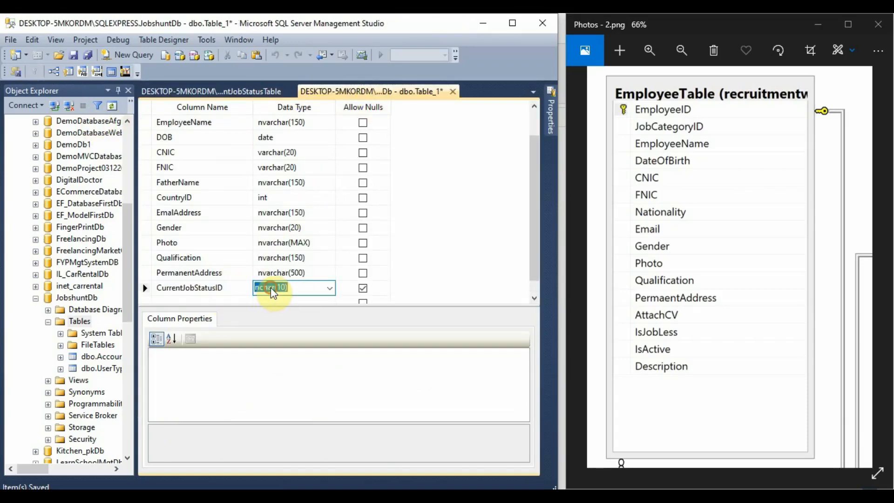
type("int")
key("Tab")
key("space")
key("Tab")
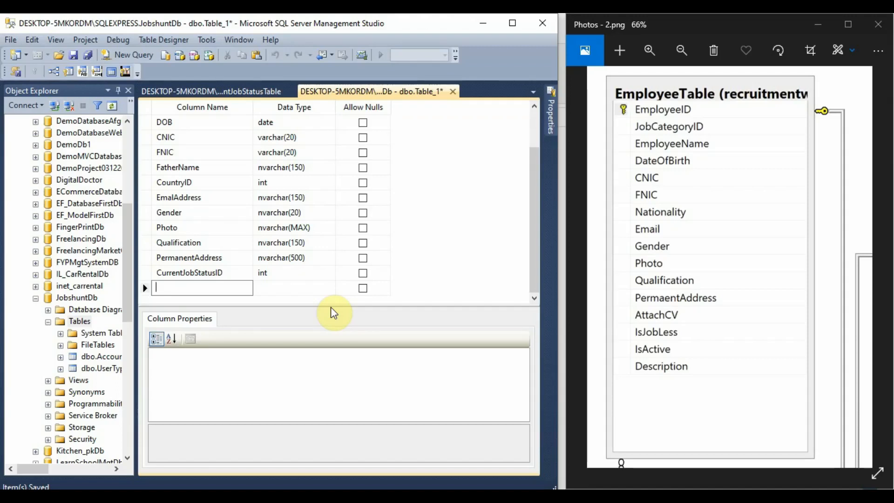
Add an AccountStatusID column with data type int to the employee table and disallow nulls.
type("tatusID")
key("Tab")
type("int")
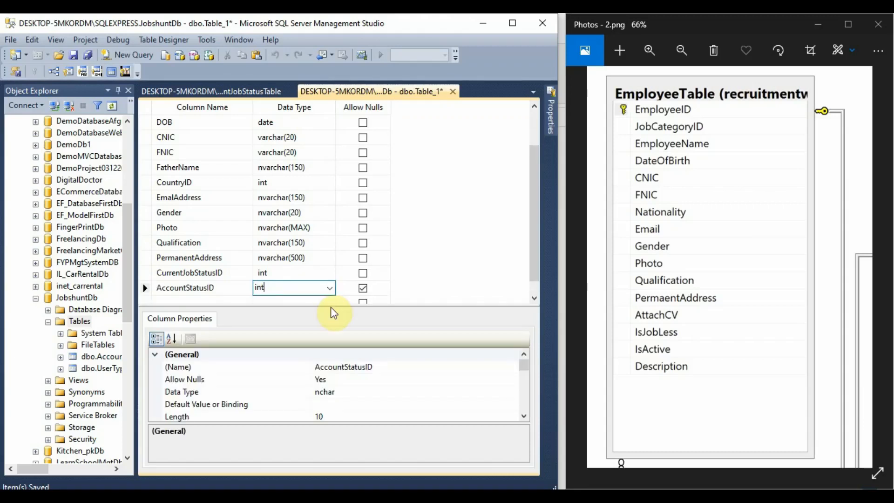
key("Tab")
key("Tab")
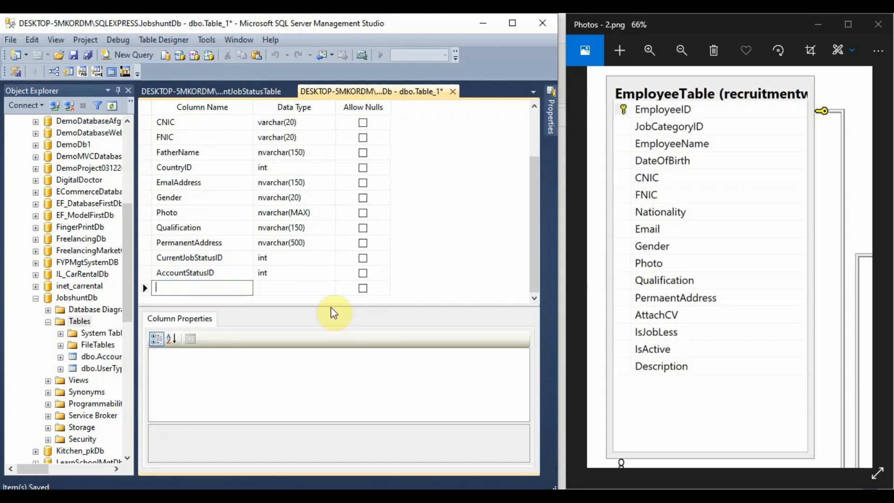
Delete the AccountStatusID column from the employee table.
left_click(143, 275)
right_click(144, 275)
left_click(190, 319)
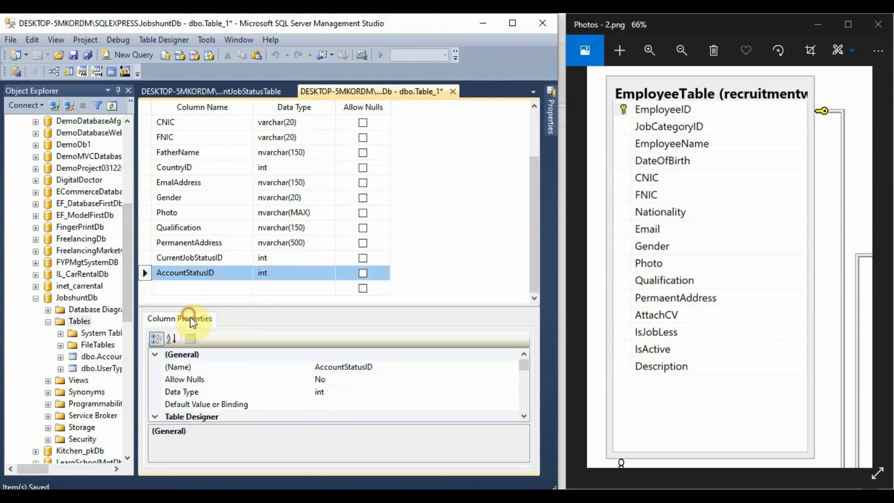
Add a Description column to the employee table and try to give it the data type nvarchar(5000).
left_click(194, 287)
type("Description")
key("Tab")
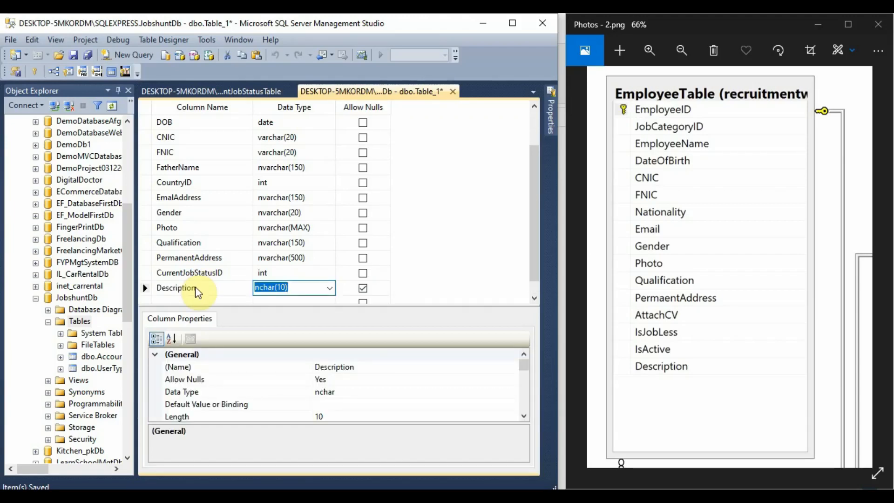
type("nvar")
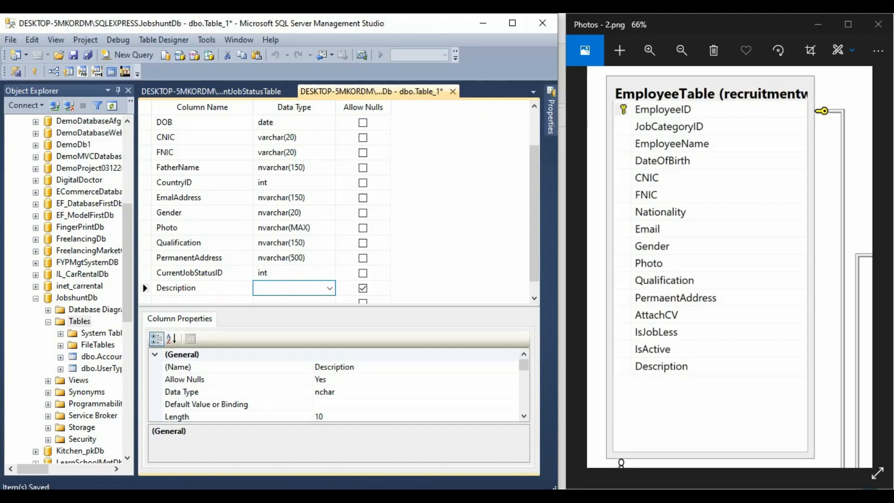
type("char(50")
type("5")
type("00")
key("Tab")
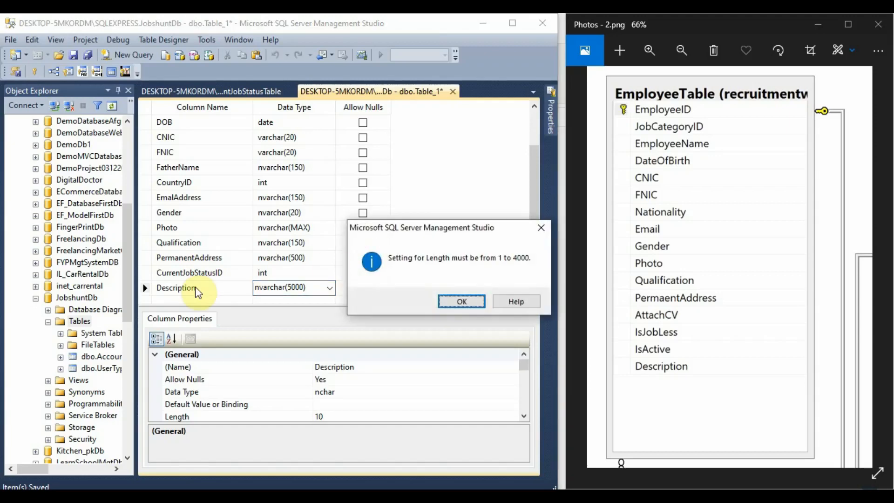
left_click(479, 306)
Set the Description column's data type to nvarchar(3000), leaving nulls allowed.
left_click(329, 288)
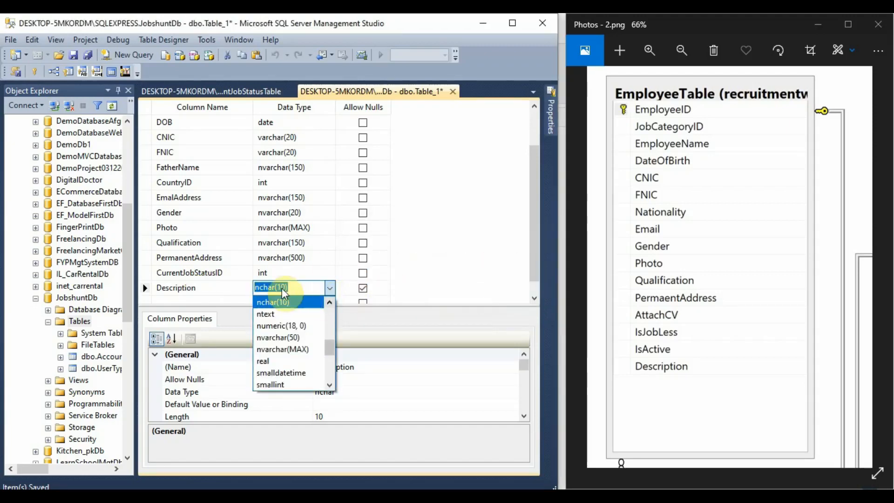
type("nvarchar(50)")
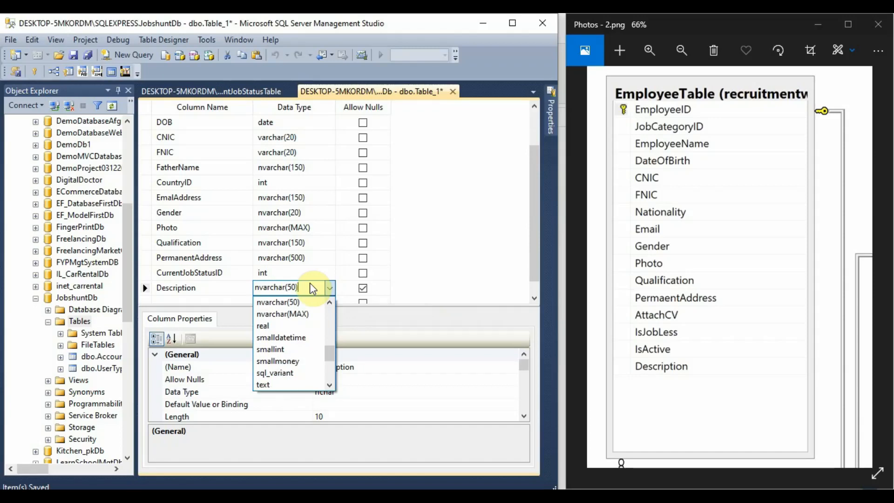
key("Left")
key("Left")
key("BackSpace")
type("300")
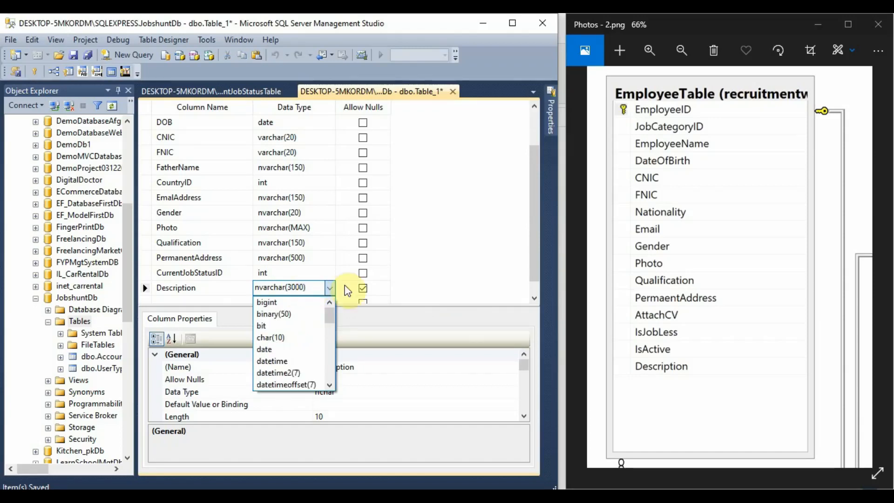
left_click(421, 288)
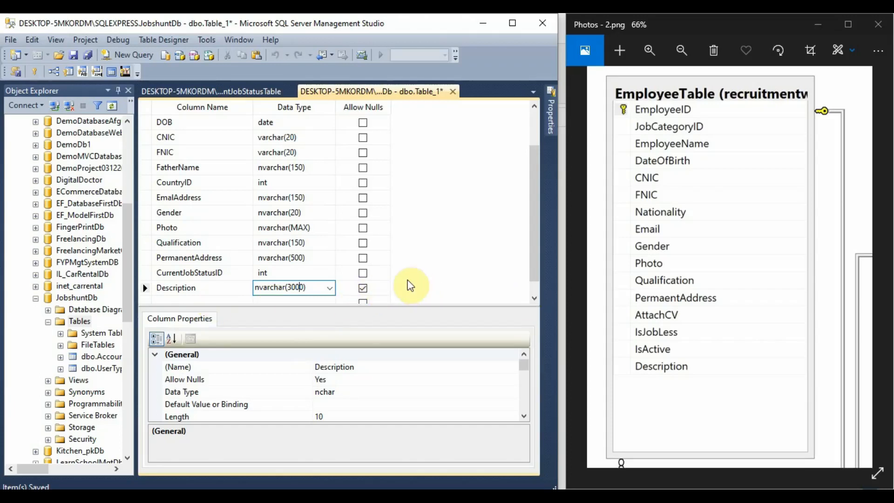
Add a column named References below Description in the employee table.
scroll(432, 253, "down", 1)
left_click(213, 287)
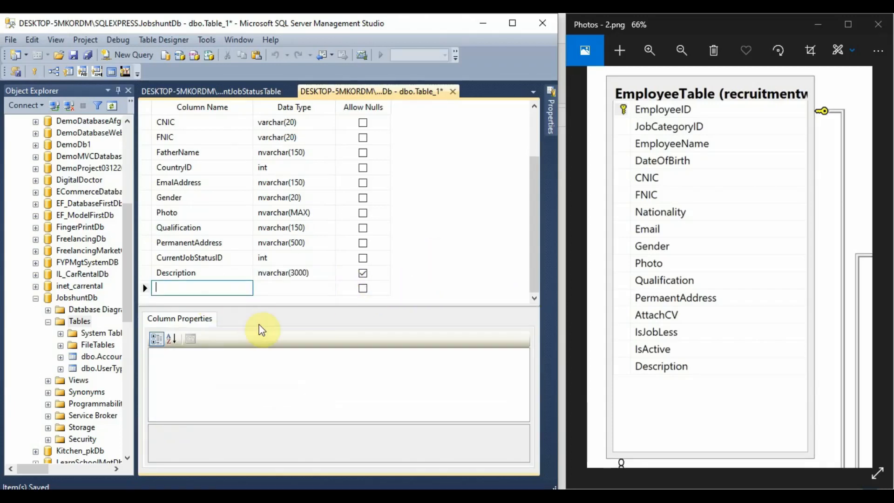
type("Referenc")
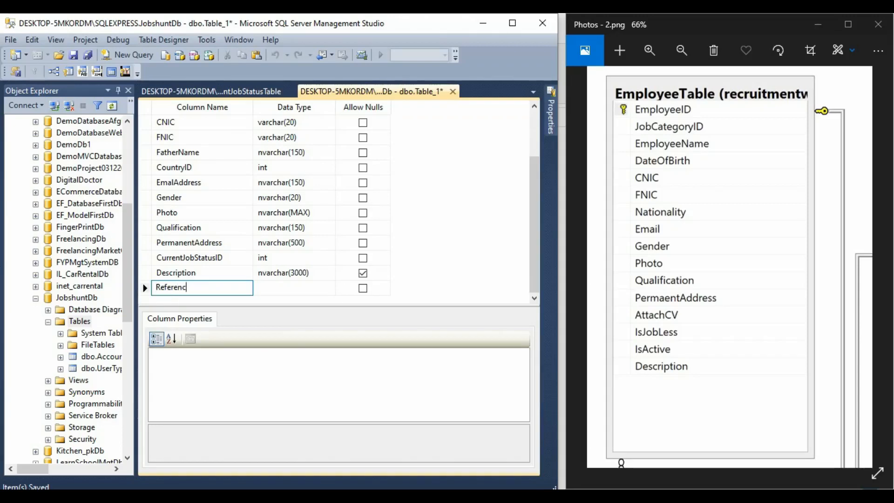
type("es")
key("Tab")
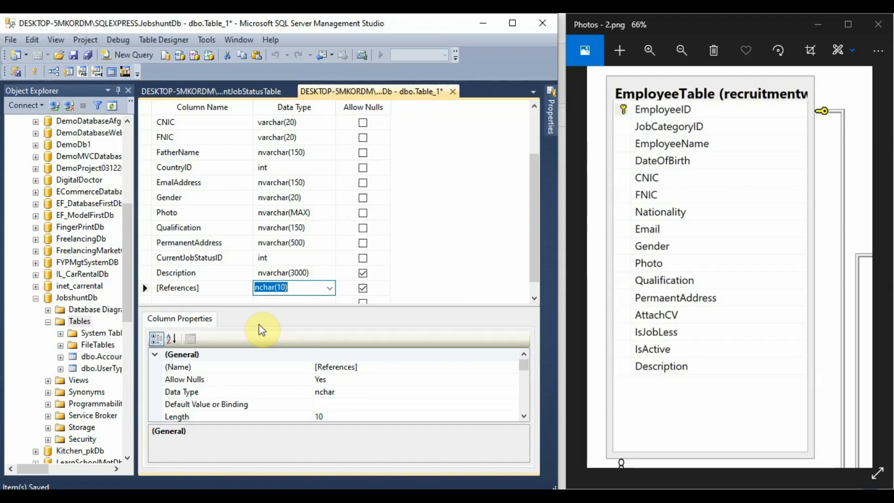
Rename the References column to JobReferences and set its data type to nvarchar(250).
left_click(209, 290)
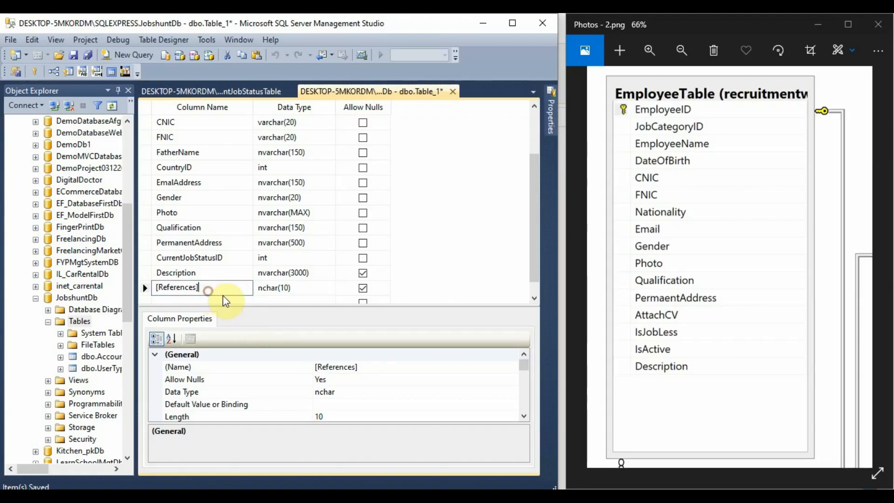
key("BackSpace")
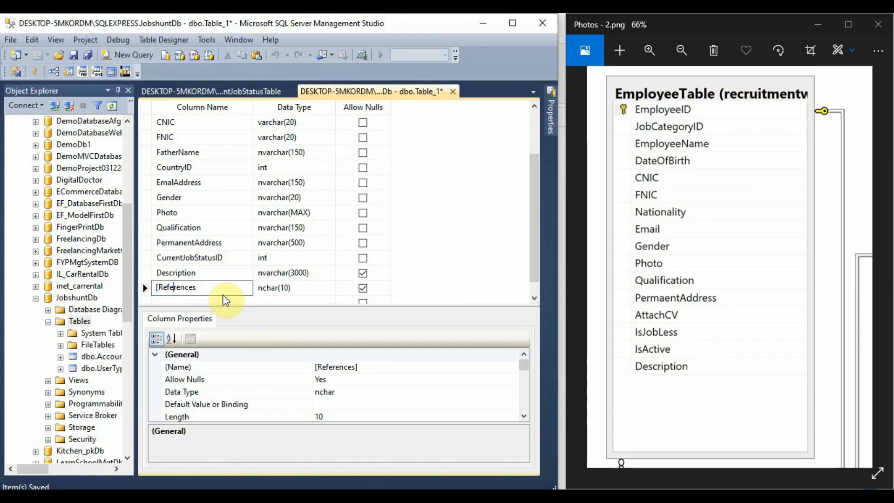
key("Delete")
type("Job")
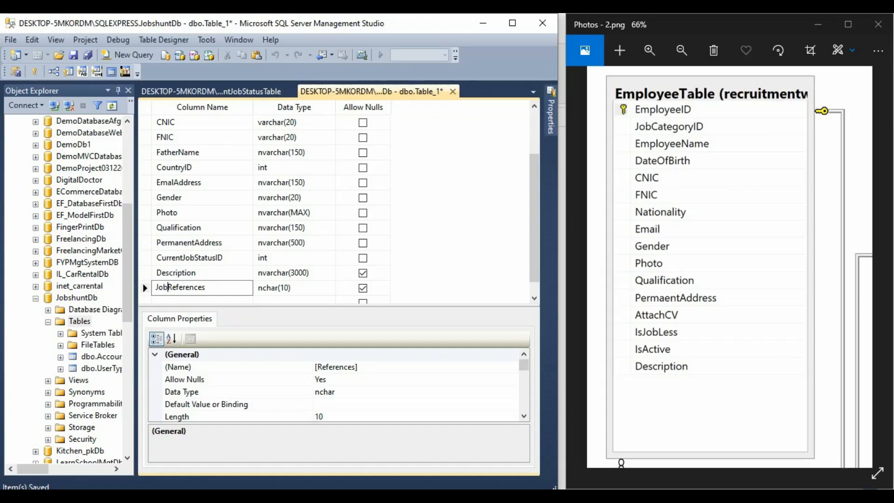
key("Tab")
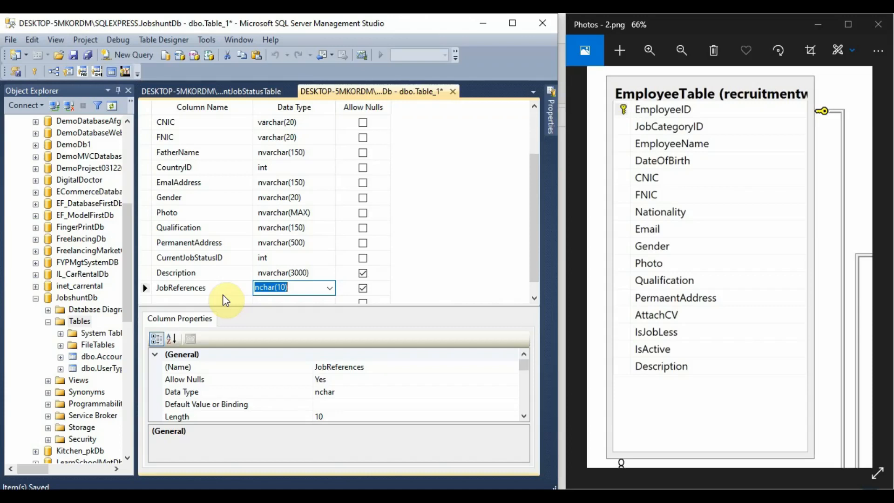
type("nvarchar")
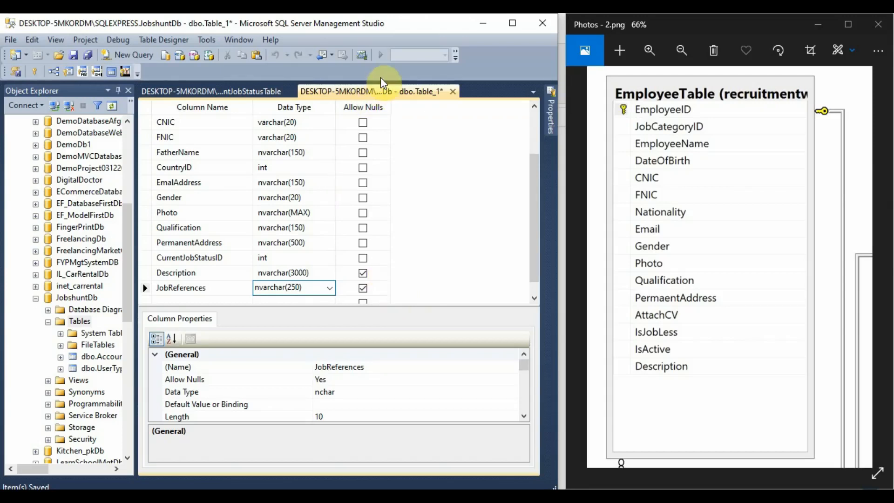
Save the new table under the name EmployeeTable.
right_click(396, 95)
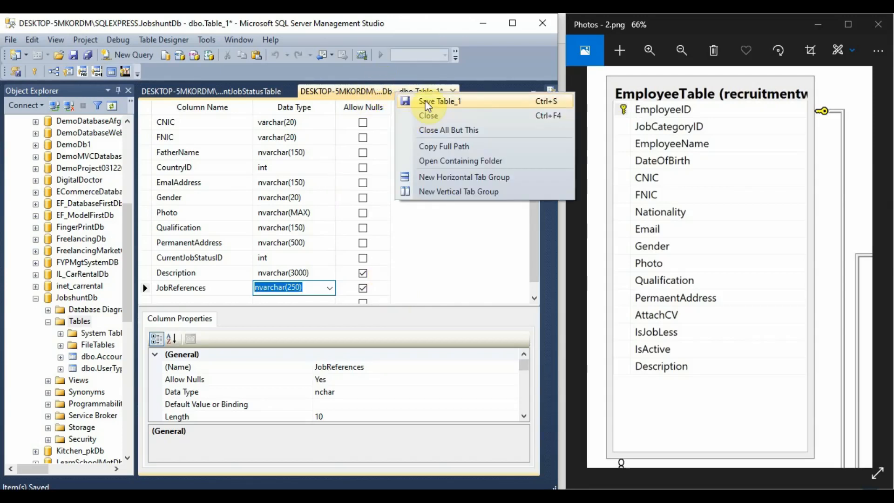
left_click(431, 100)
type("Em")
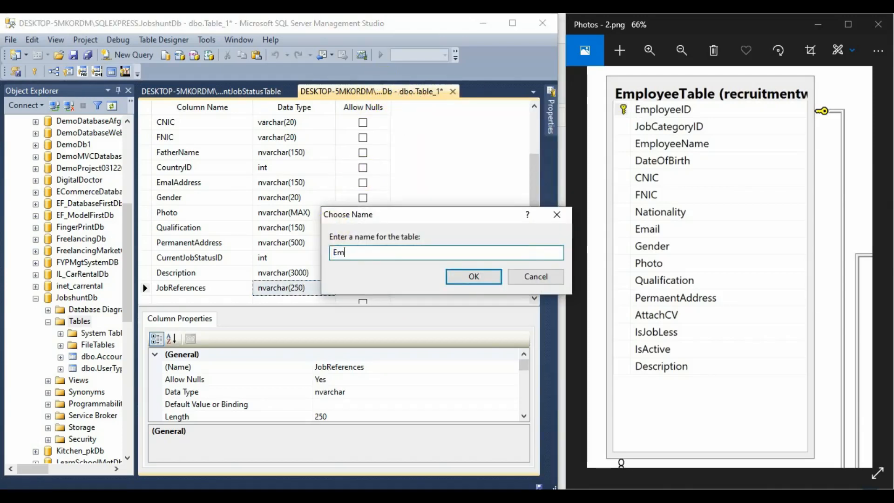
type("ployeeTable")
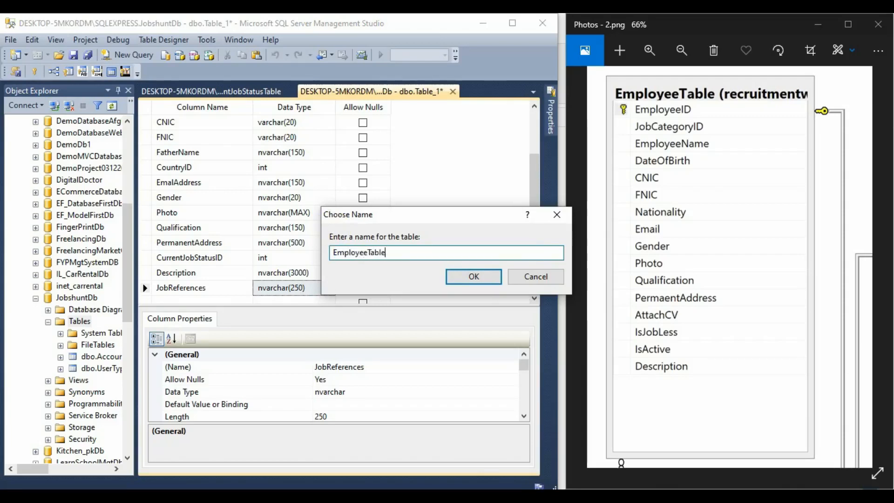
key("Return")
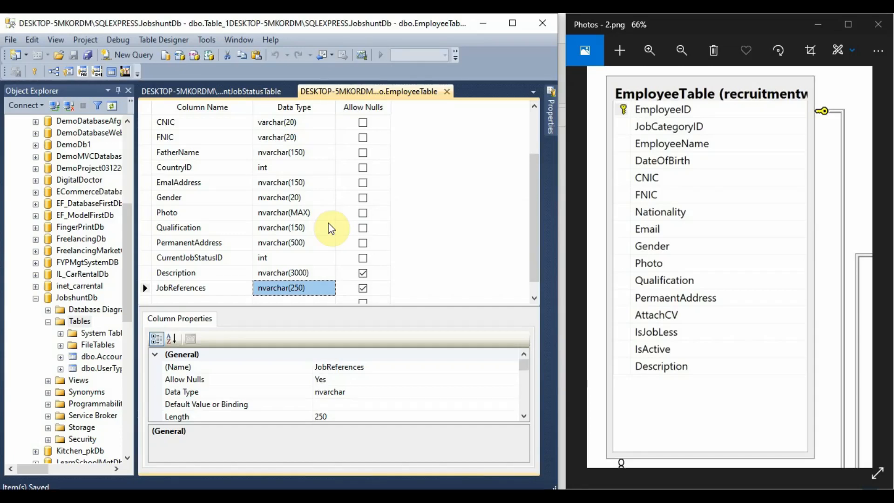
Set the EmployeeID column as the primary key of EmployeeTable.
scroll(154, 116, "up", 2)
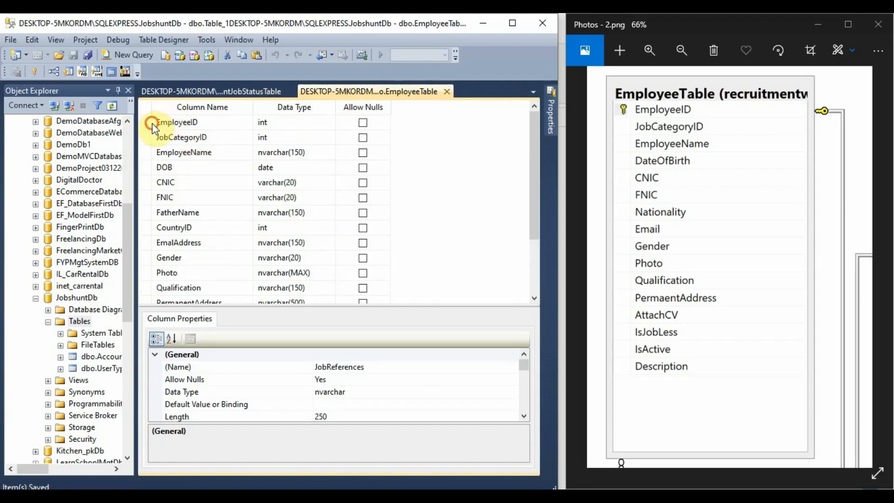
left_click(150, 122)
left_click(34, 71)
Turn on the identity property (Is Identity: Yes) for the EmployeeID column and save EmployeeTable.
scroll(291, 254, "down", 2)
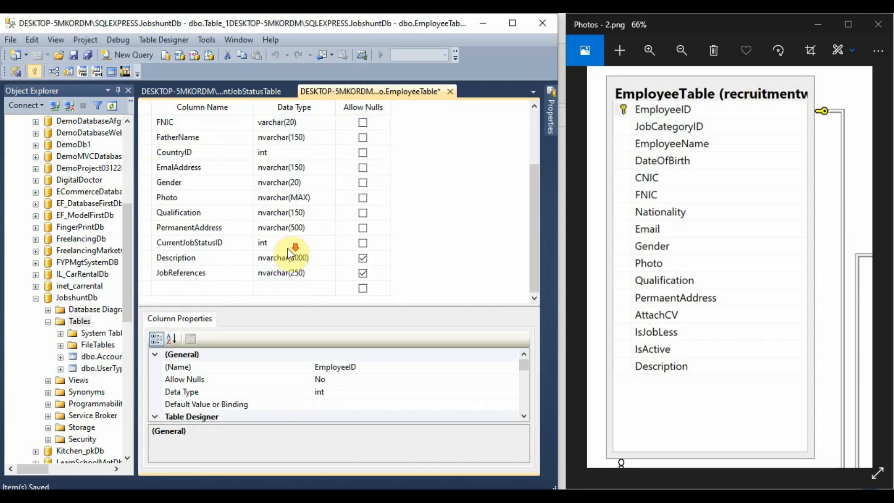
scroll(265, 392, "down", 5)
scroll(176, 379, "up", 2)
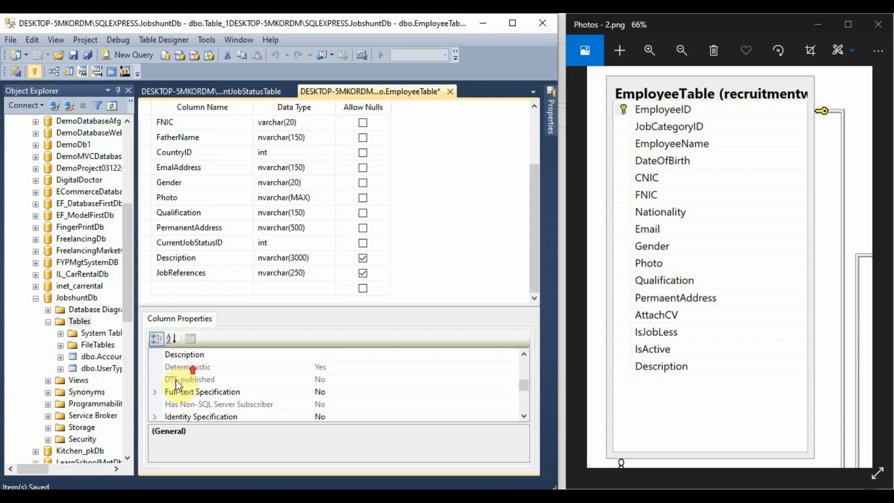
scroll(155, 409, "down", 1)
left_click(154, 379)
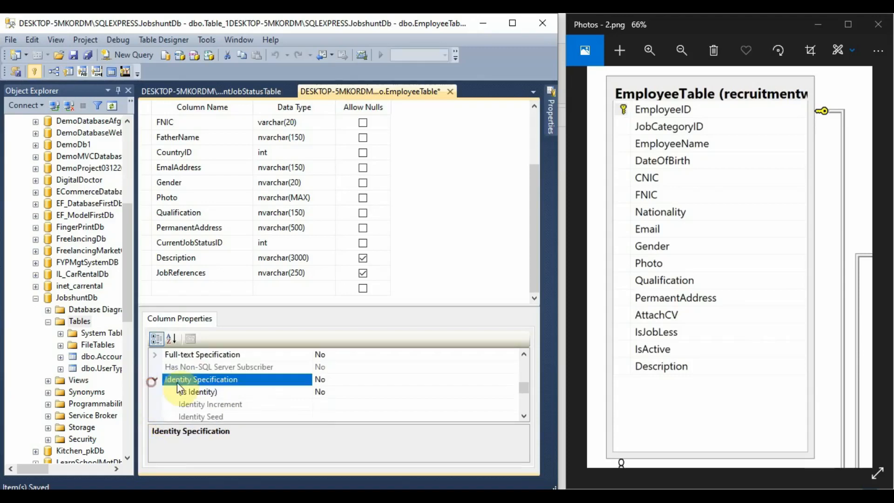
double_click(342, 394)
right_click(333, 91)
left_click(368, 99)
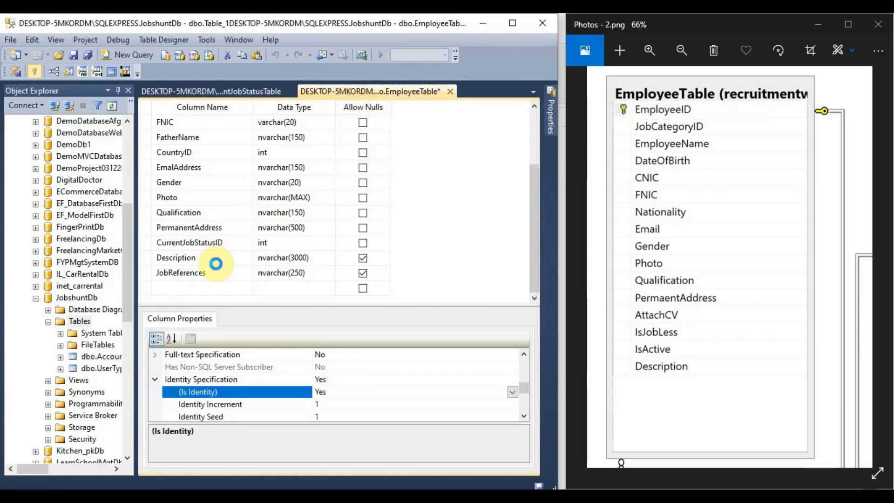
Add a UserID column of type int at the end of EmployeeTable, with nulls not allowed.
left_click(193, 289)
type("UserID")
key("Tab")
type("int")
key("Tab")
left_click(192, 290)
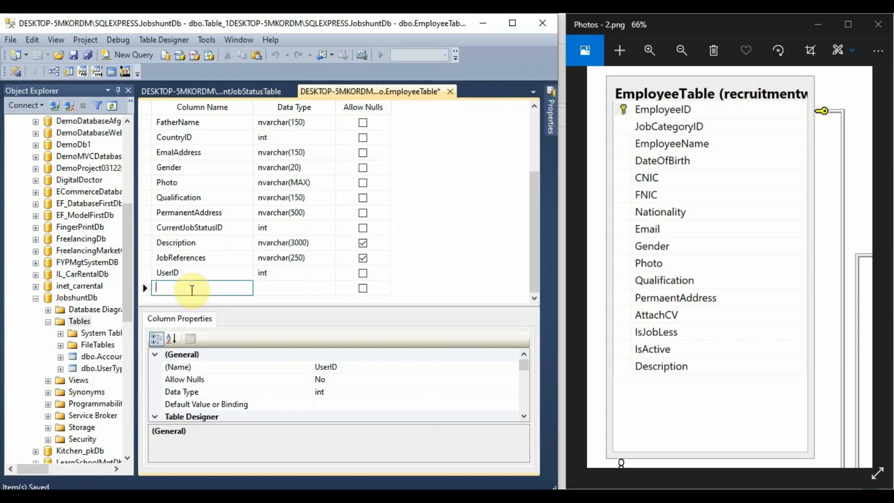
Move the UserID column from the end of EmployeeTable up to the first rows of the column list.
left_click(148, 273)
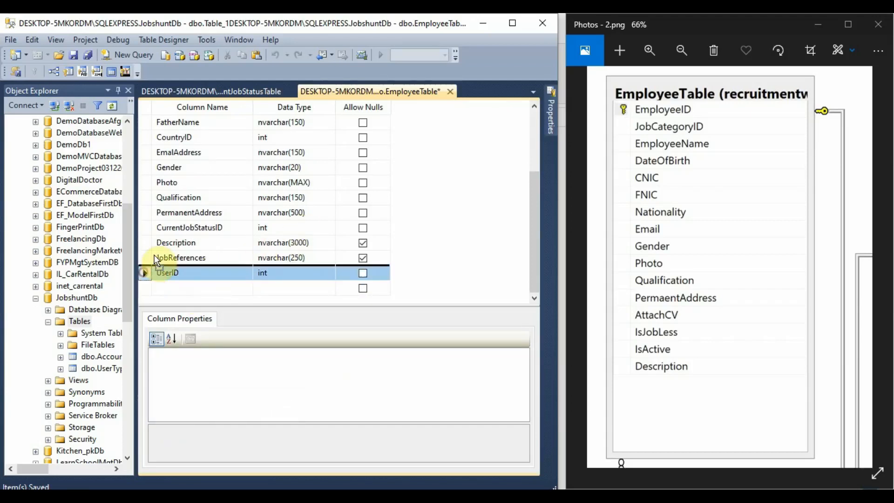
left_click(157, 92)
left_click(347, 94)
left_click_drag(347, 95, 191, 135)
scroll(415, 242, "down", 1)
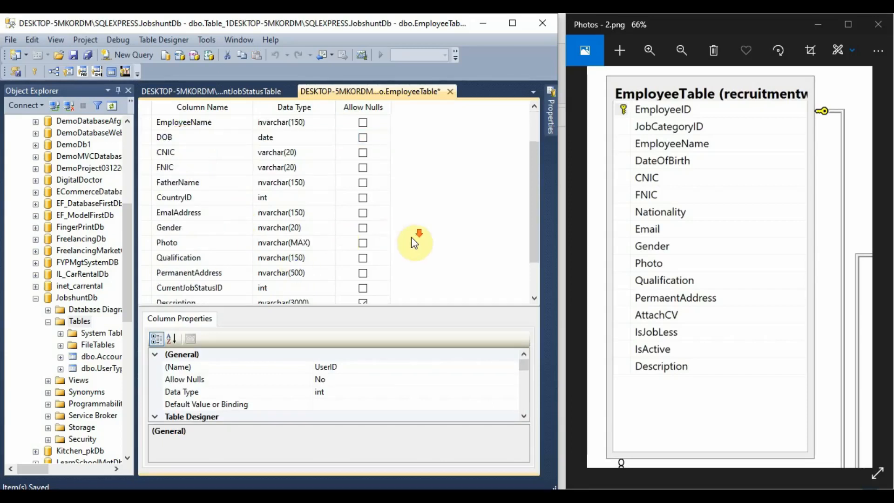
Reorder the last columns of EmployeeTable to JobReferences, Description, CurrentJobStatusID and save the table.
scroll(414, 242, "down", 1)
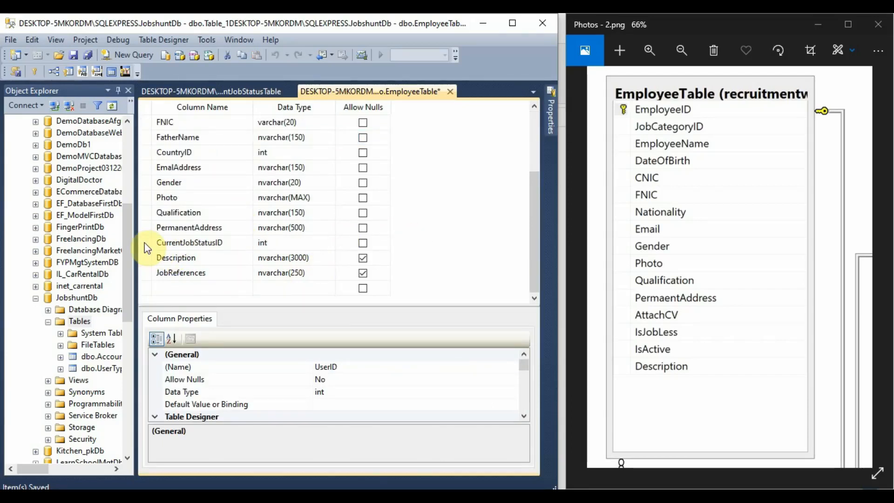
mouse_move(150, 273)
left_mouse_down()
mouse_move(144, 256)
mouse_move(149, 281)
left_mouse_up()
right_click(363, 91)
left_click(377, 93)
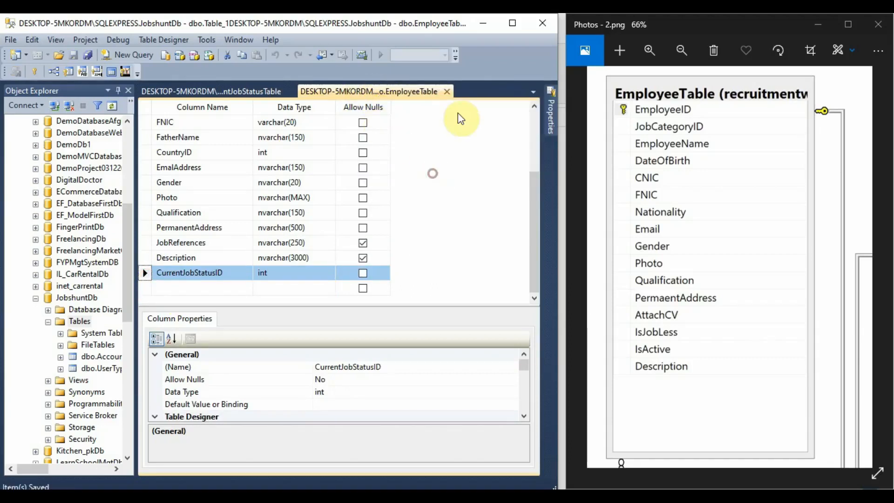
Close the EmployeeTable and CurrentJobStatusTable designs and refresh the list of tables in JobshuntDb.
left_click(447, 92)
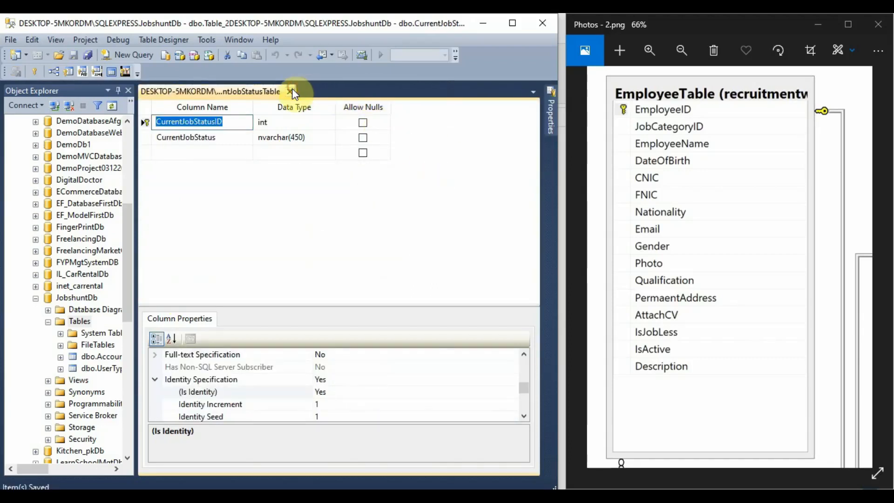
left_click(292, 91)
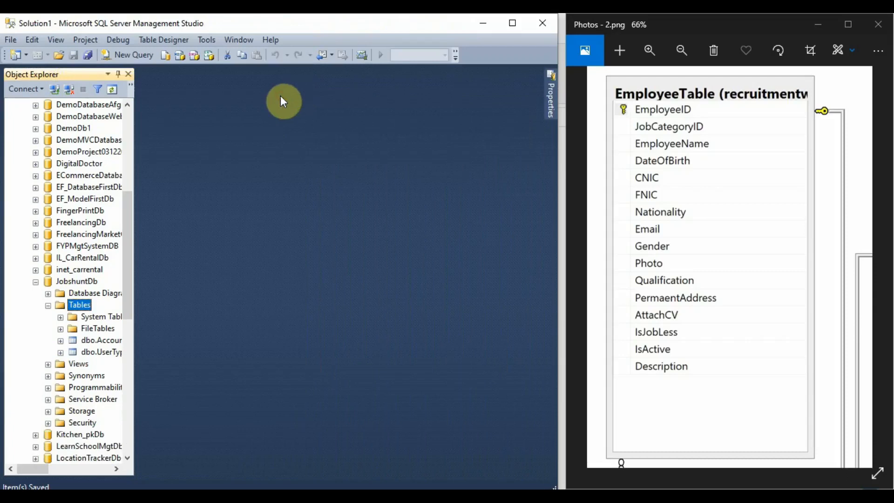
right_click(79, 305)
Look through the diagram image for the remaining tables, up to JobCategoryTable and JobsTable.
left_click_drag(787, 221, 563, 255)
left_click_drag(771, 209, 772, 129)
left_click_drag(746, 247, 735, 163)
left_click_drag(746, 270, 784, 223)
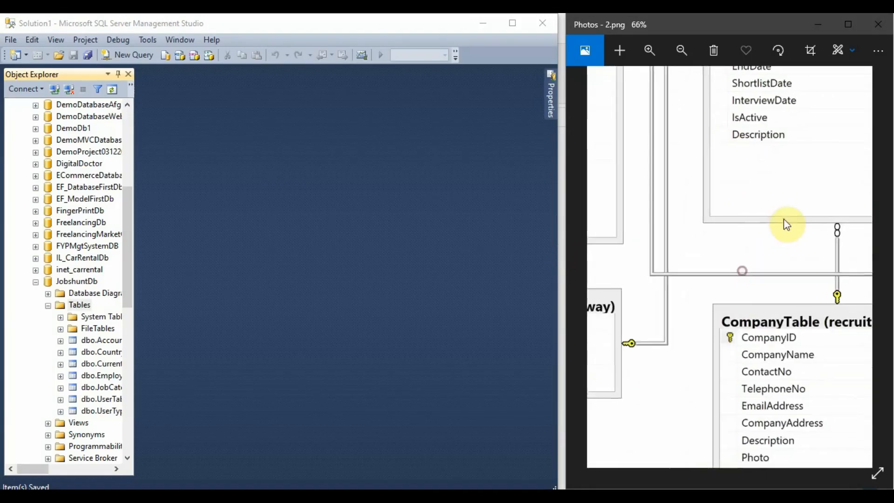
left_click_drag(822, 287, 752, 225)
mouse_move(727, 292)
left_mouse_down()
mouse_move(679, 191)
mouse_move(677, 156)
mouse_move(863, 268)
left_mouse_up()
mouse_move(703, 272)
left_mouse_down()
mouse_move(806, 251)
mouse_move(802, 194)
left_mouse_up()
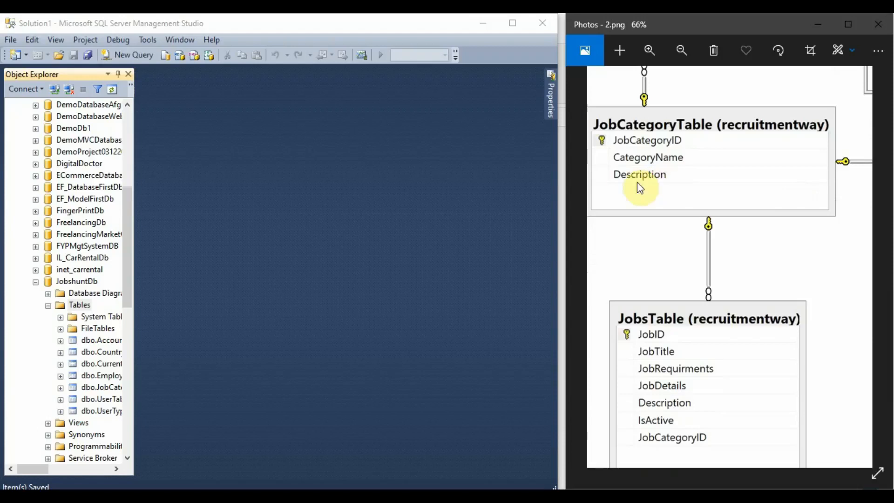
Widen the Object Explorer so the full table names of JobshuntDb can be read.
scroll(97, 329, "down", 1)
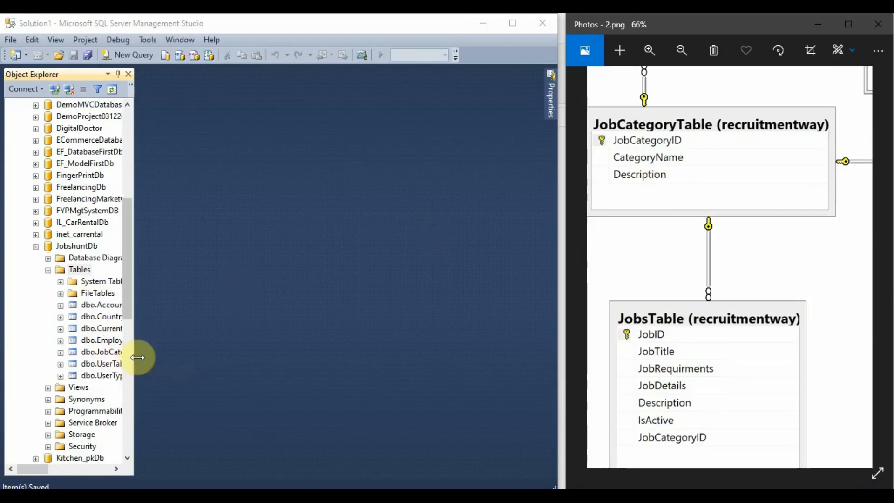
left_click(144, 356)
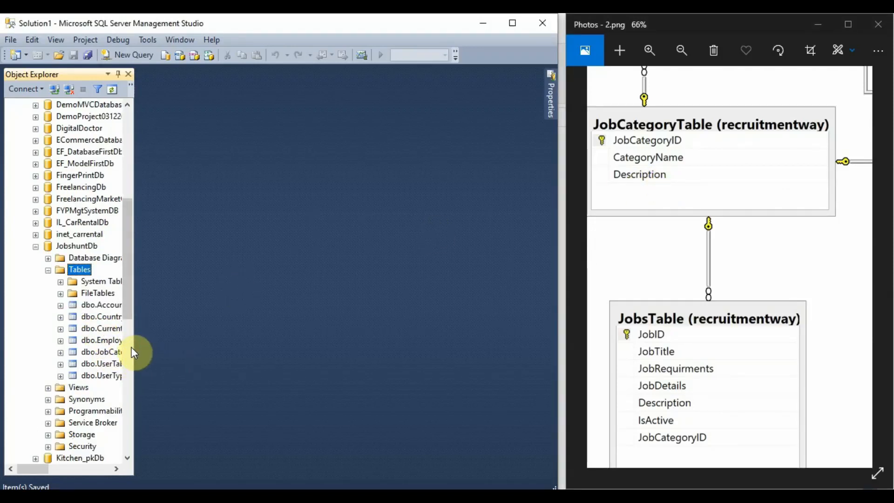
left_click(131, 349)
left_click_drag(133, 347, 228, 335)
scroll(124, 301, "up", 6)
scroll(123, 300, "up", 4)
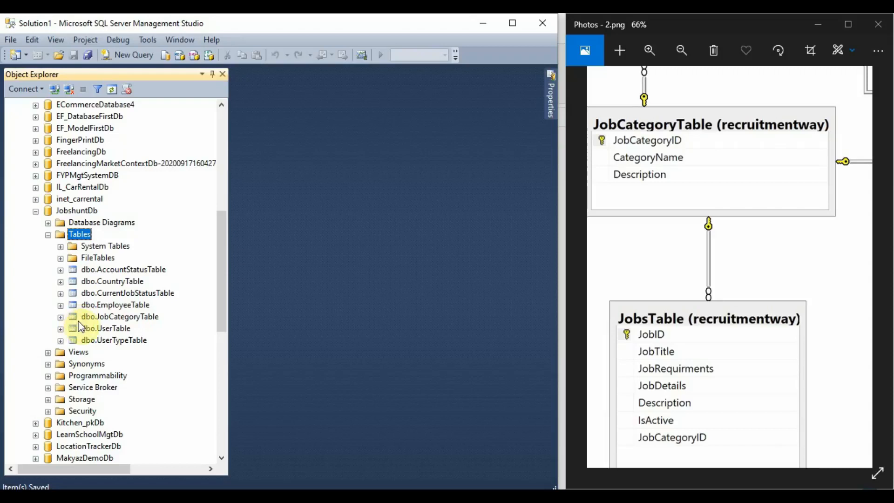
Open the design of JobCategoryTable and add a column named Description below JobCategory.
right_click(93, 317)
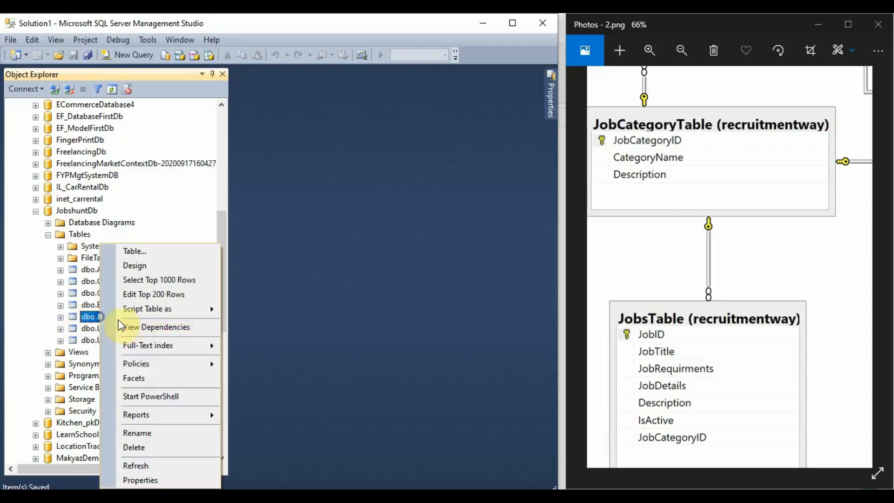
left_click(135, 265)
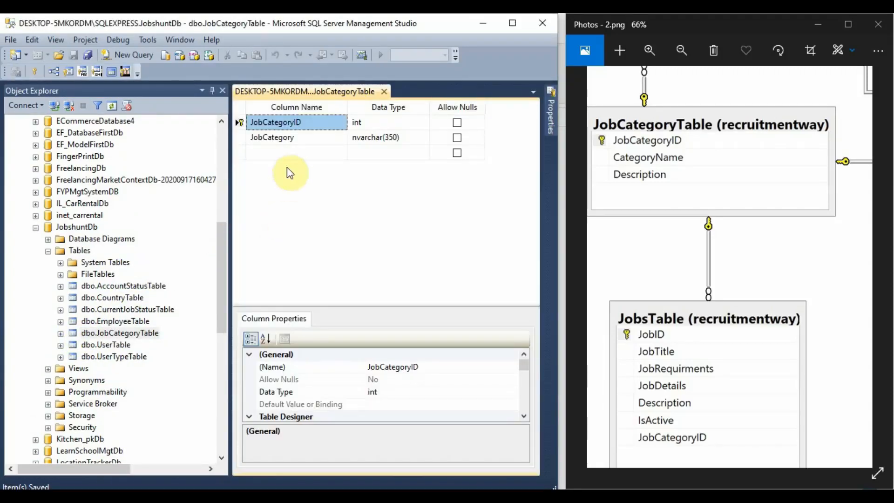
left_click(281, 153)
type("Descr")
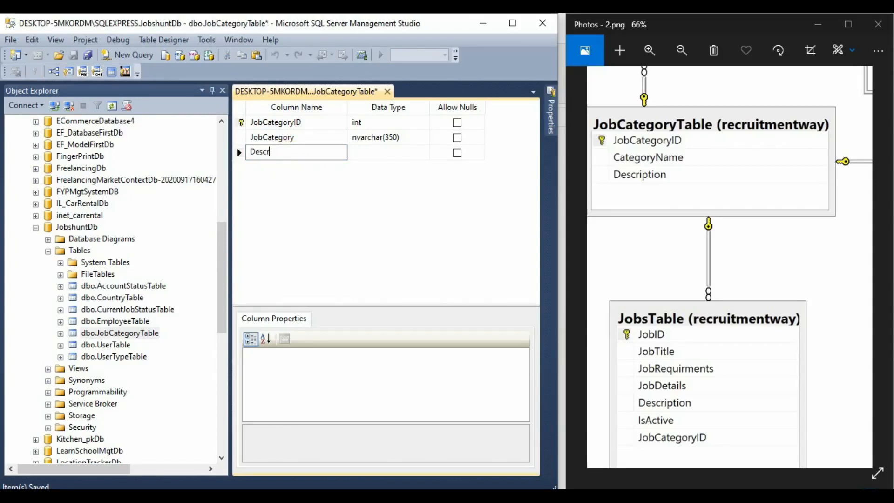
type("itip")
key("BackSpace")
key("BackSpace")
type("ion")
Set the Description column's data type to nvarchar(500) and save JobCategoryTable.
key("Tab")
type("nv")
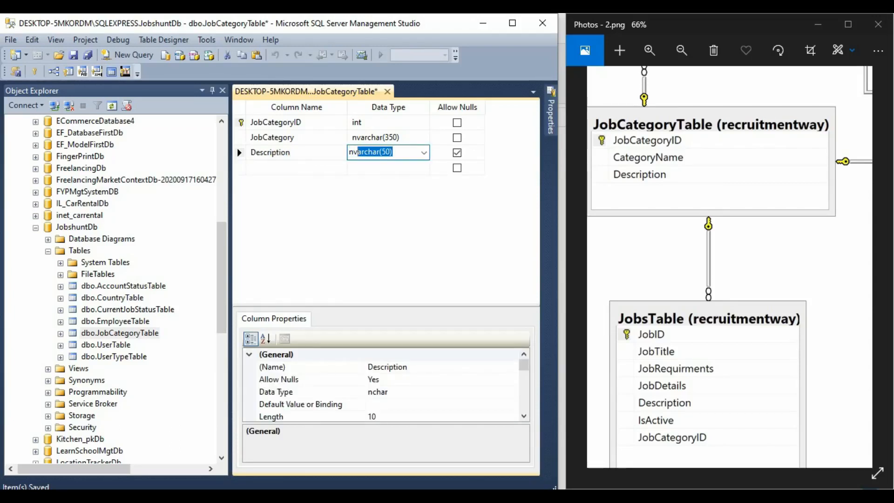
key("Left")
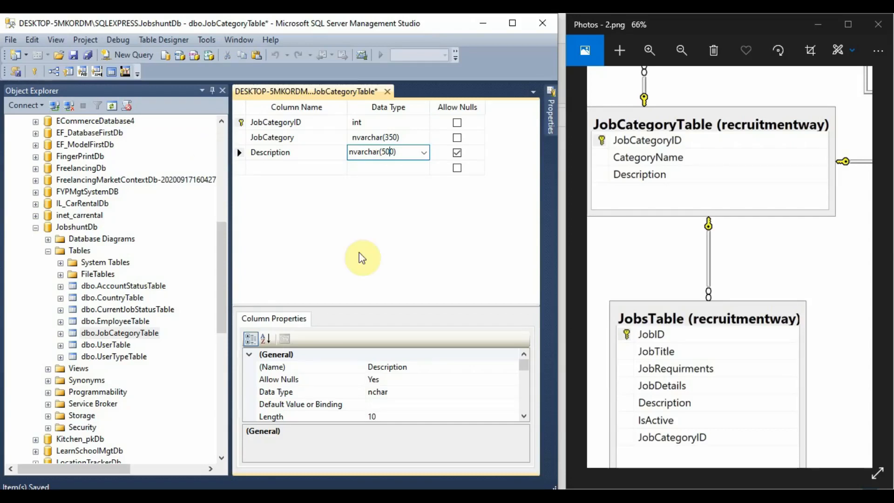
key("Return")
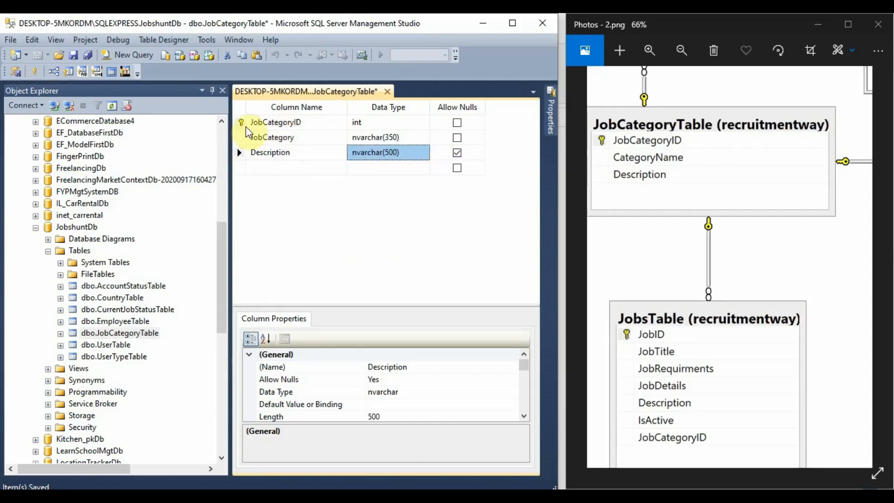
right_click(258, 91)
left_click(264, 96)
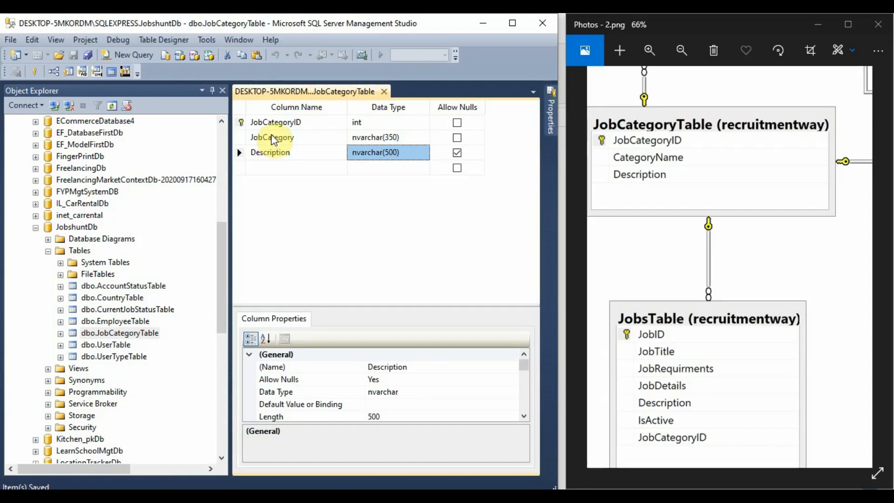
Check the Designers option "Prevent saving changes that require table re-creation" in the program options, then close them.
left_click(211, 40)
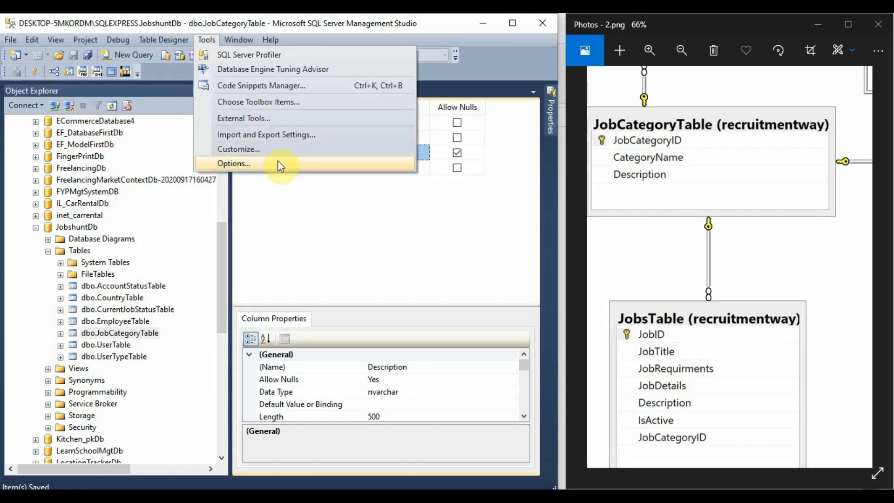
left_click(278, 162)
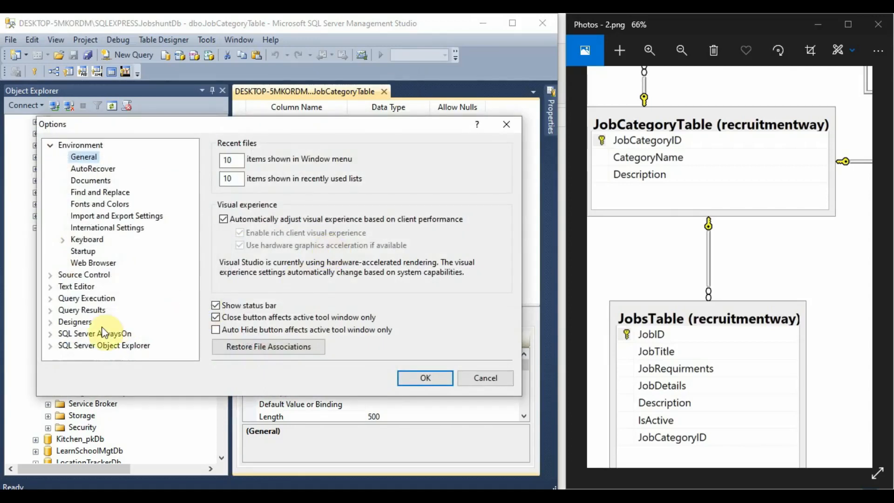
left_click(74, 321)
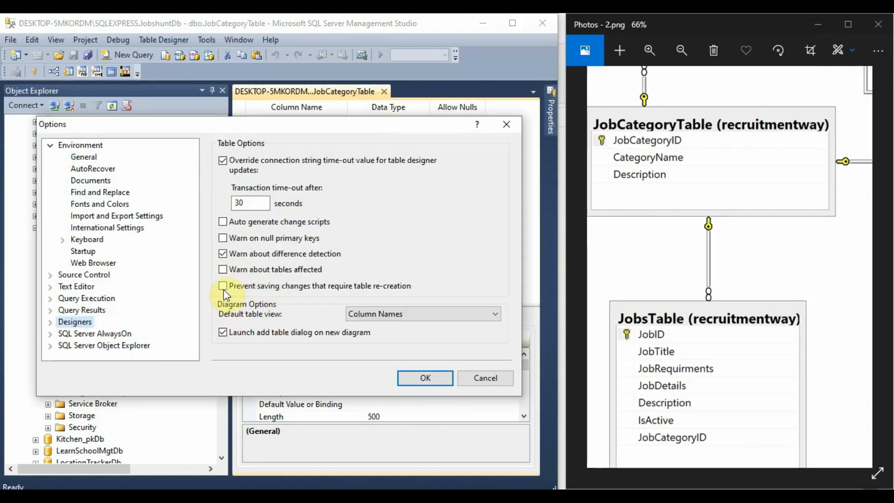
left_click(441, 379)
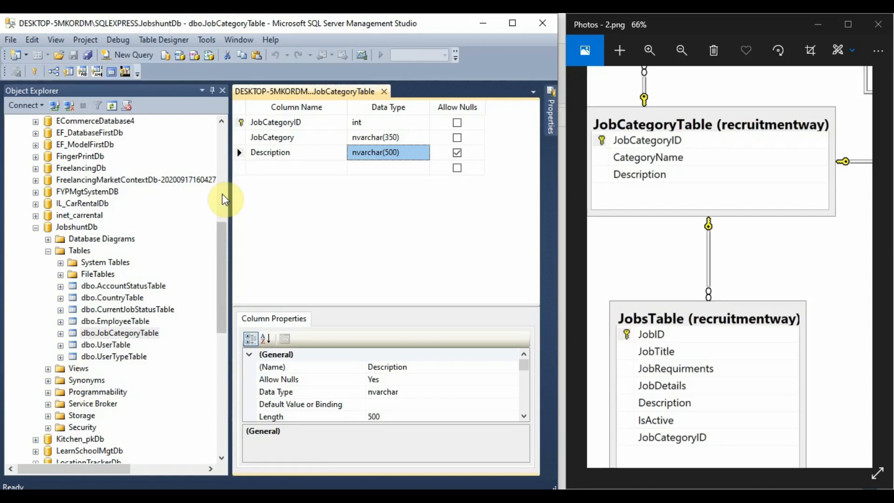
Examine the columns of JobsTable and its link to JobCategoryTable in the diagram image.
left_click_drag(659, 234, 659, 139)
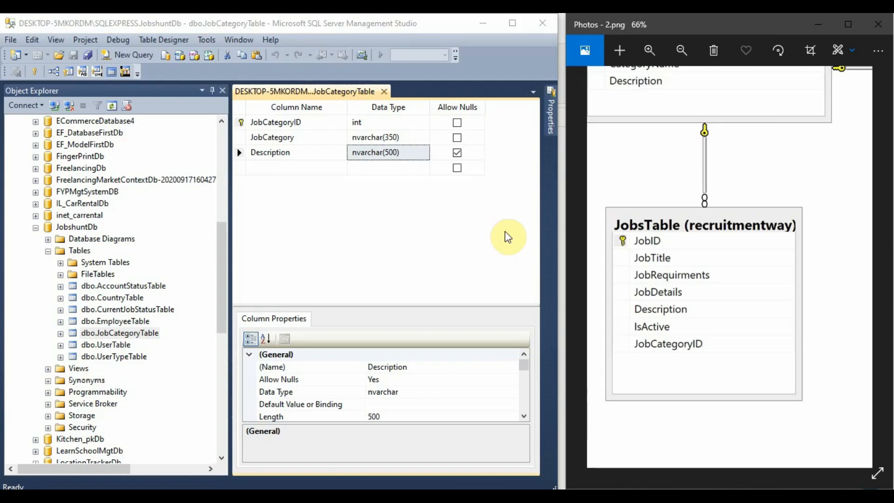
mouse_move(731, 245)
left_mouse_down()
mouse_move(704, 244)
mouse_move(737, 236)
left_mouse_up()
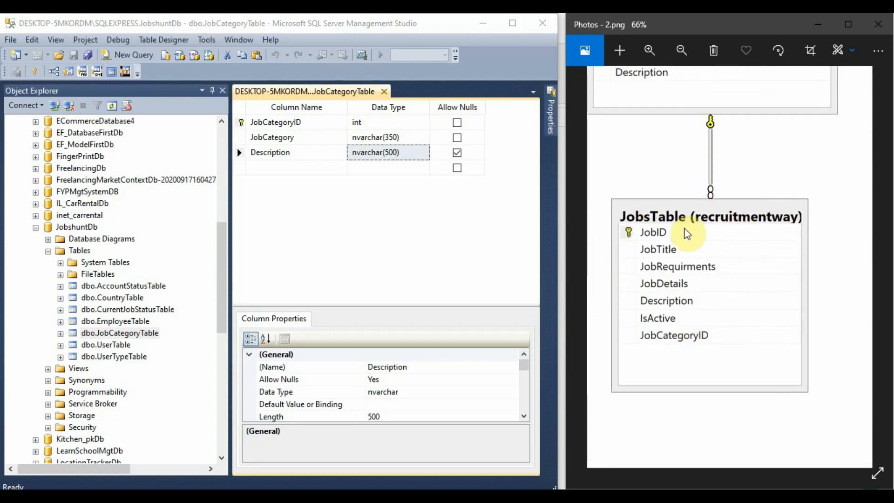
left_click_drag(767, 208, 631, 325)
left_click_drag(769, 262, 849, 251)
left_click_drag(699, 437, 830, 363)
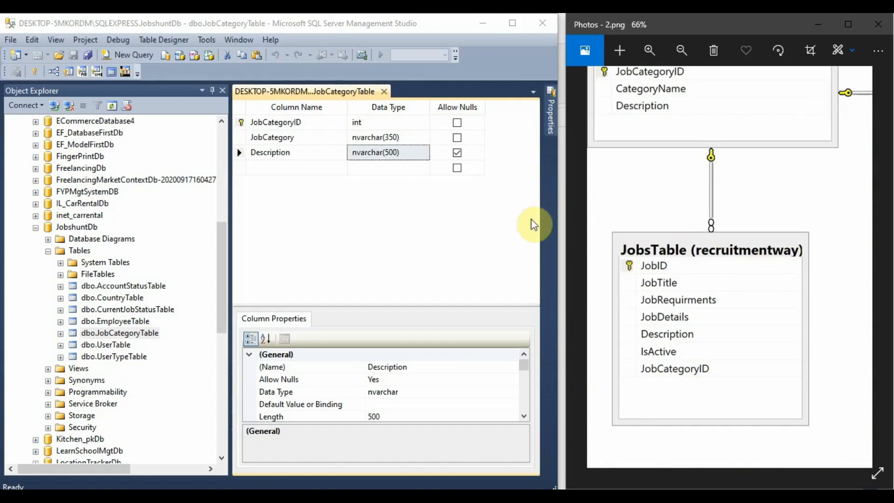
Start a new table in JobshuntDb and add a JobID column of type int that does not allow nulls.
left_click(376, 252)
right_click(79, 251)
left_click(132, 271)
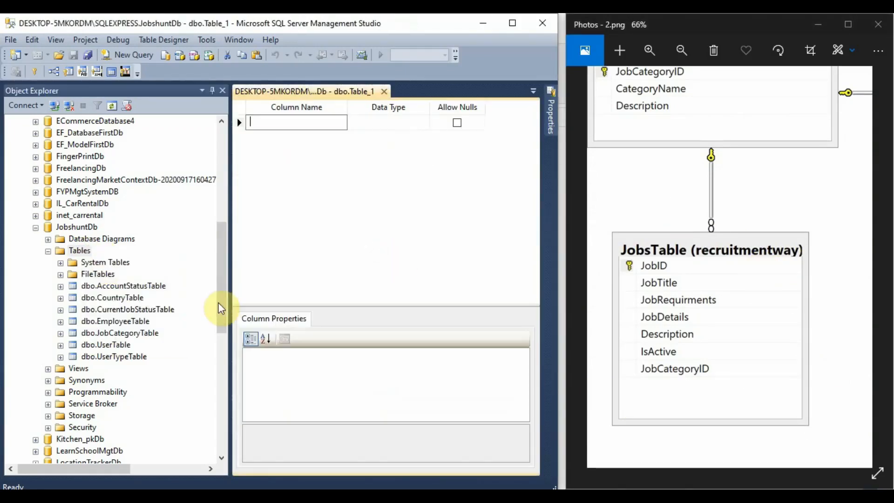
type("Job")
type("s")
key("BackSpace")
type("ID")
key("Tab")
type("int")
key("Tab")
key("space")
key("Tab")
Add a JobTitle column of type nvarchar(1000) that does not allow nulls.
type("JobTit")
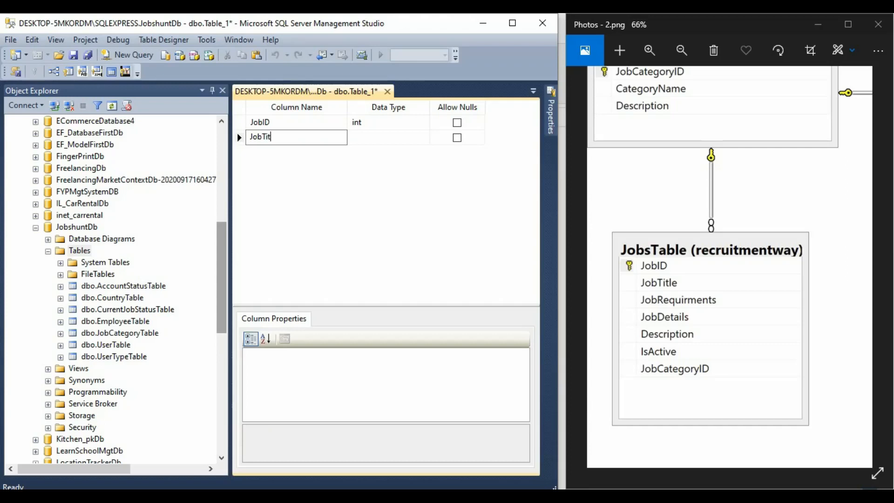
type("le")
key("Tab")
type("nvarchar(50)")
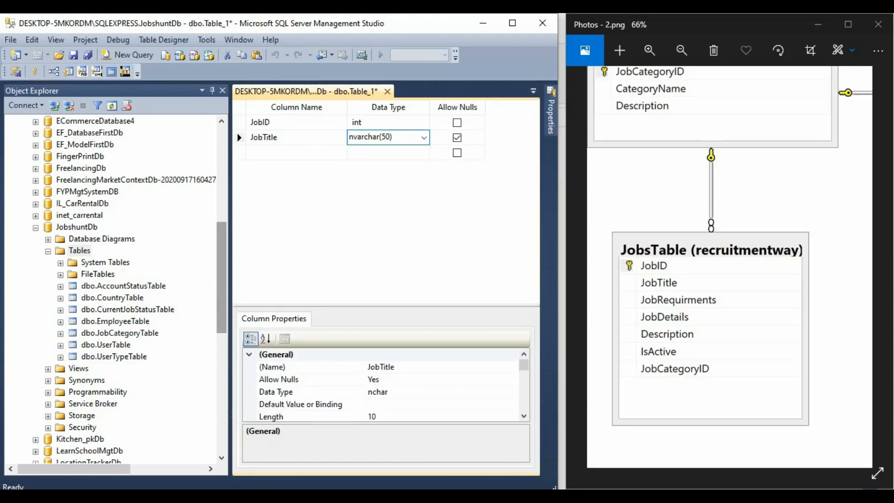
key("BackSpace")
type("10")
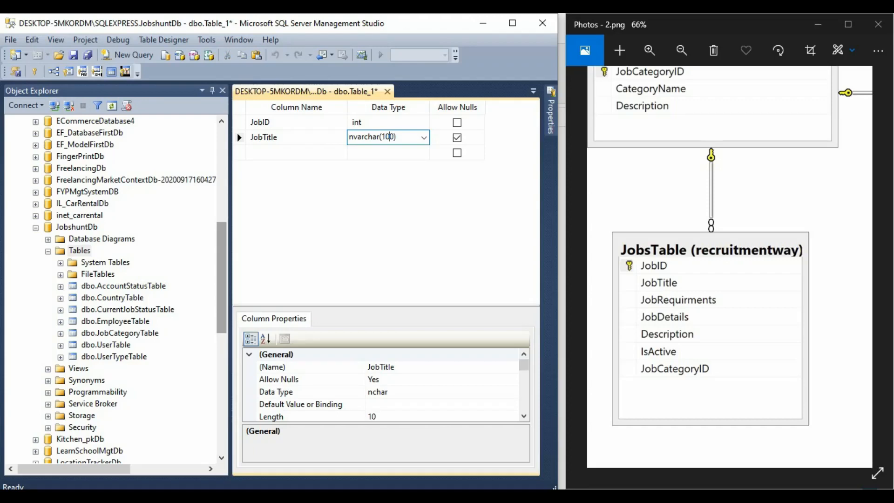
type("0")
key("Tab")
key("space")
key("Tab")
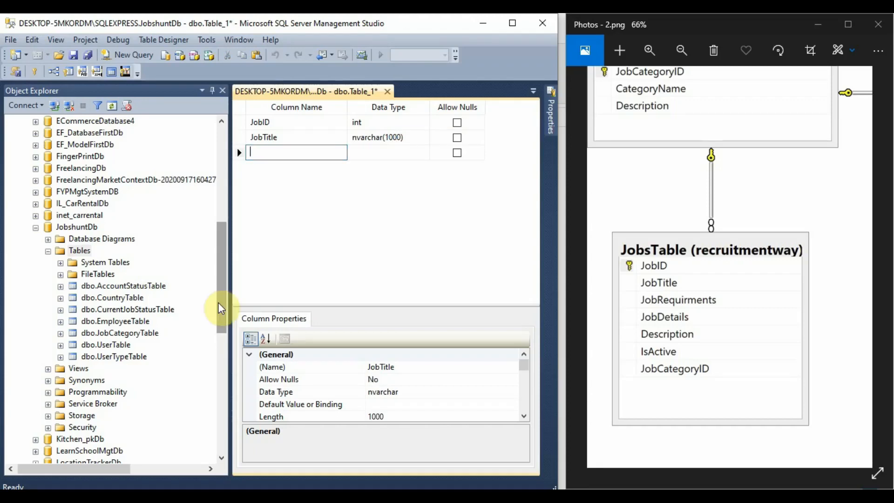
Add a JobRequirments column of type nvarchar(3000) that does not allow nulls.
type("Job")
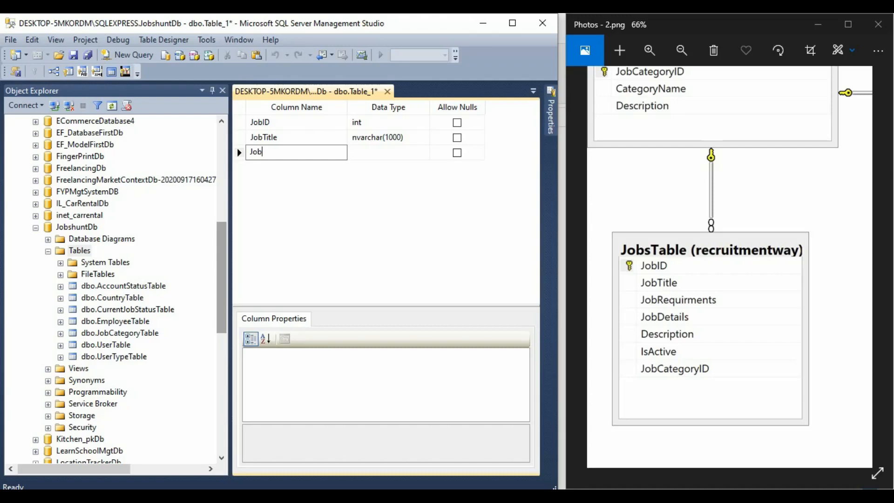
type("Requi")
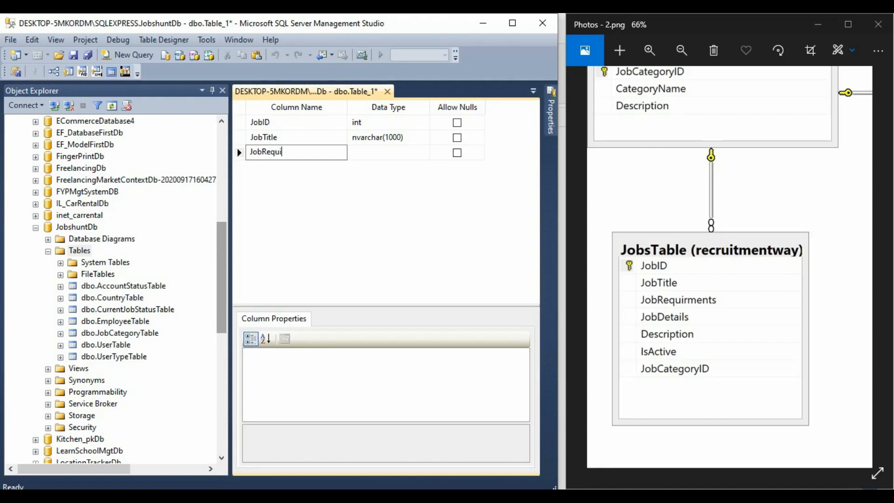
type("rments")
key("Tab")
type("nvarhca")
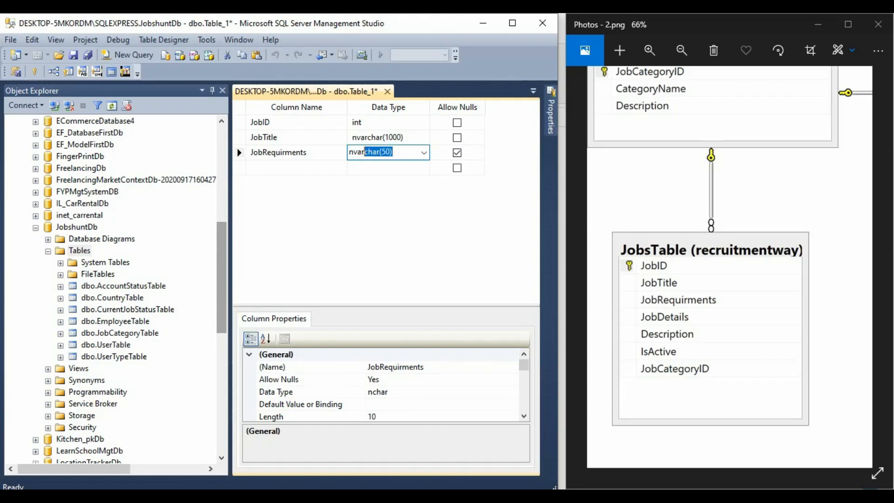
key("BackSpace")
key("BackSpace")
key("BackSpace")
key("BackSpace")
key("BackSpace")
key("BackSpace")
key("BackSpace")
type("nvarchar")
key("Right")
key("Left")
key("Left")
key("BackSpace")
type("300")
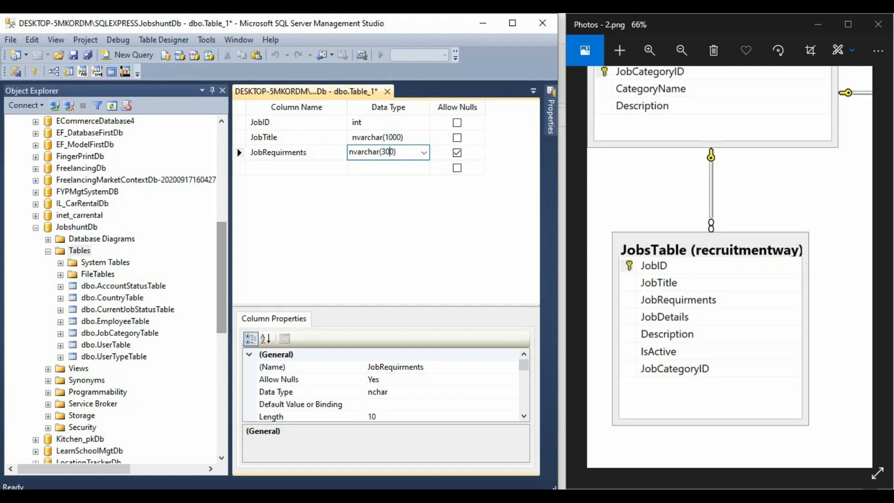
key("Tab")
key("space")
key("Tab")
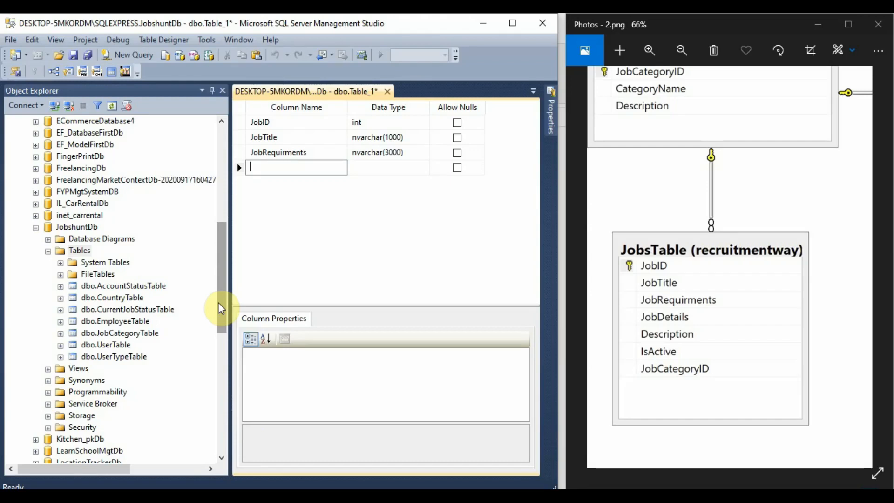
Add a JobDetails column of type nvarchar(3000) that does not allow nulls.
type("JobDetails")
key("Tab")
type("nvac")
key("BackSpace")
key("BackSpace")
key("BackSpace")
key("BackSpace")
type("nvarchar")
key("Right")
key("Left")
key("Left")
key("BackSpace")
type("30")
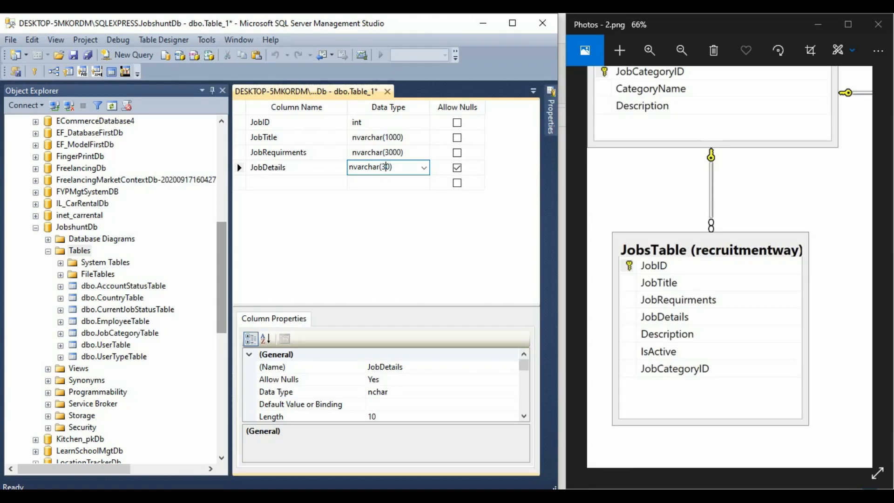
type("0")
key("Tab")
key("space")
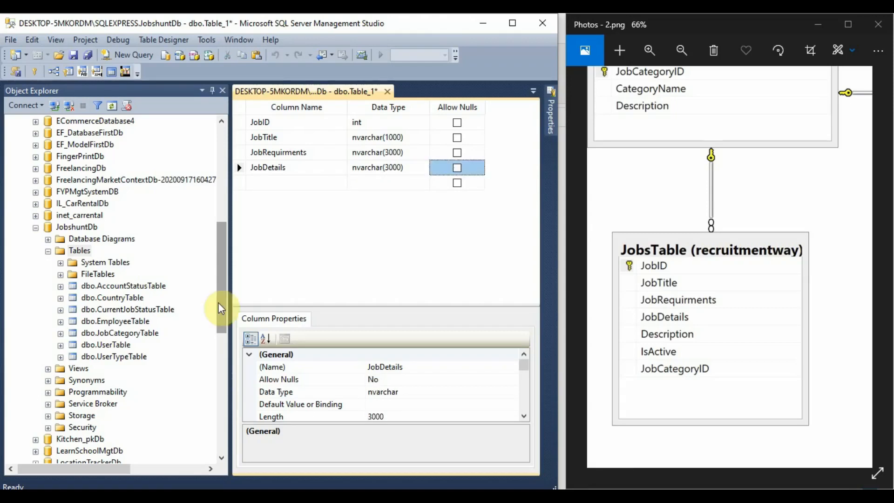
key("Tab")
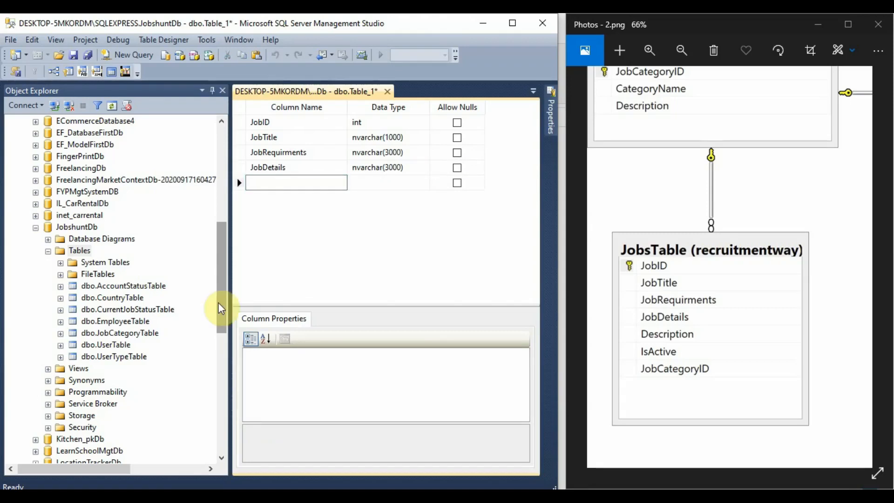
Add a column named JobStatus below JobDetails.
type("JobSta")
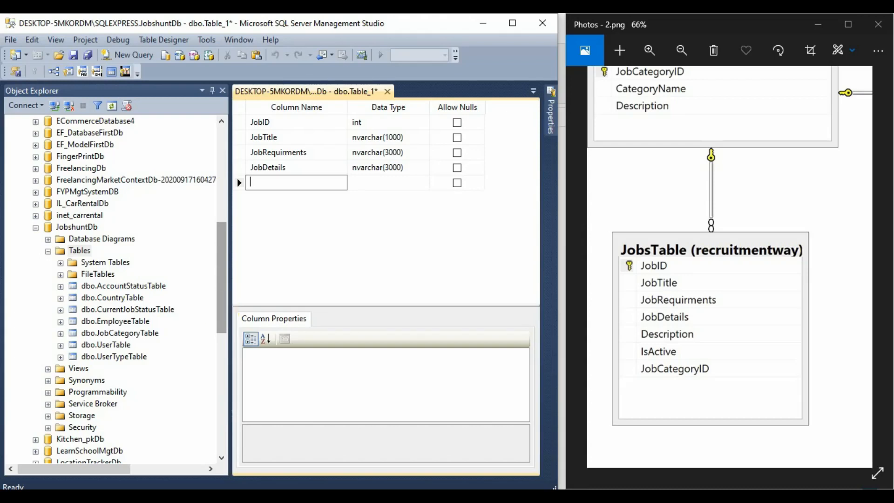
type("tus")
key("Tab")
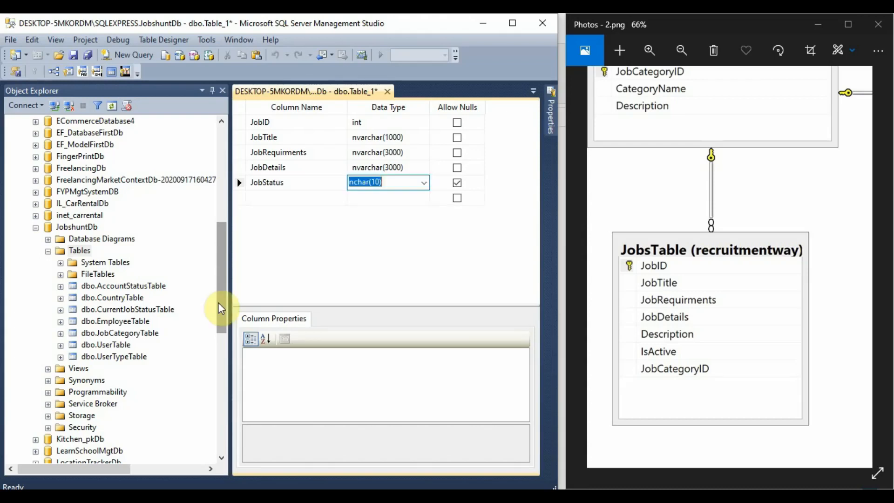
key("BackSpace")
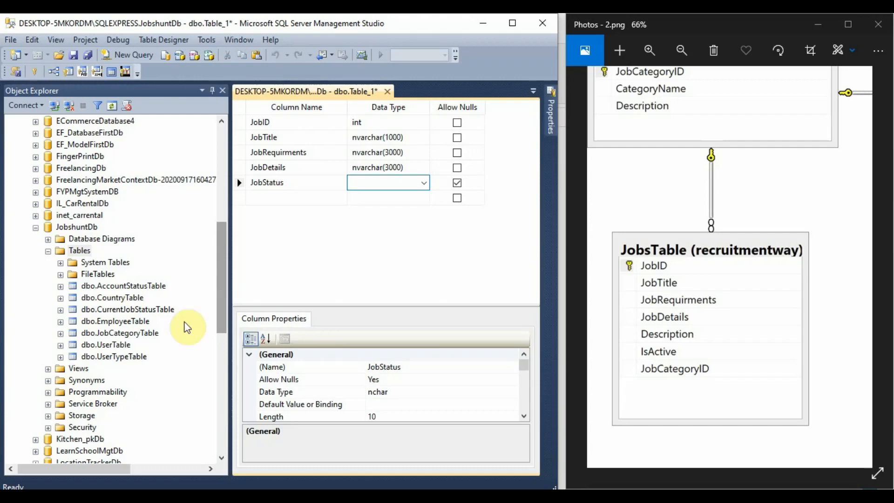
left_click(154, 380)
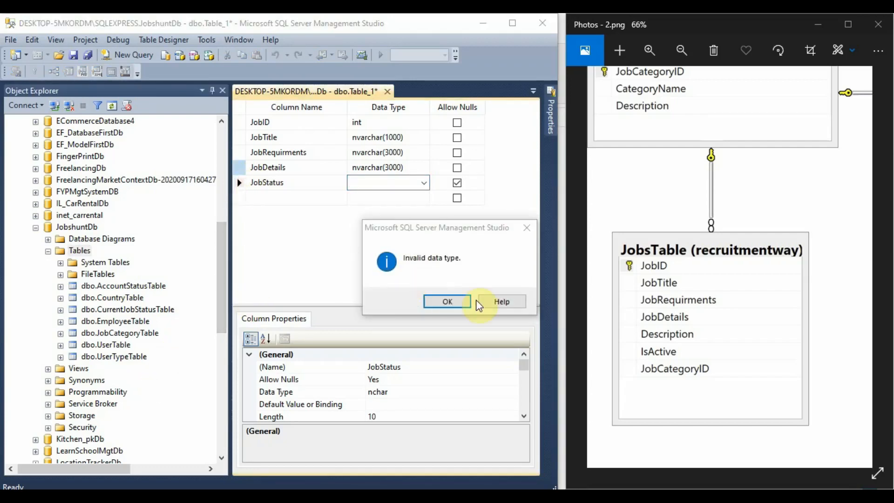
left_click(460, 301)
left_click(239, 182)
right_click(240, 183)
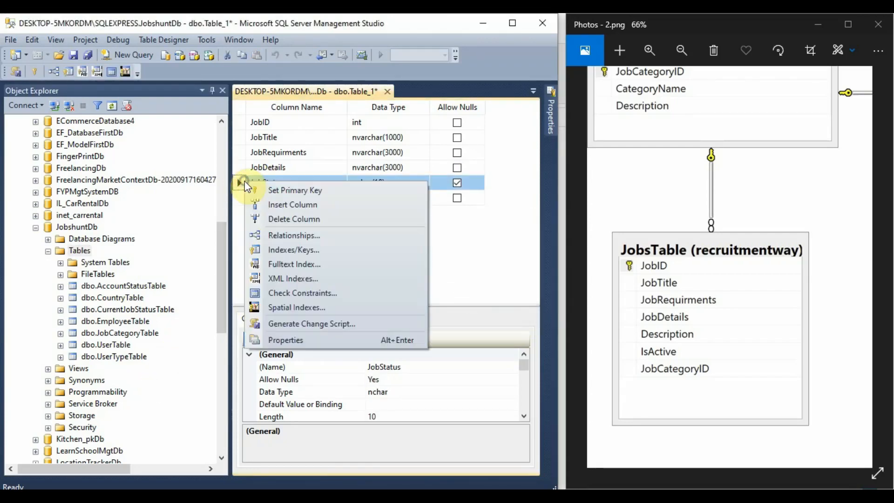
left_click(481, 201)
Rename the JobStatus column to Description and set its data type to nvarchar(4000).
left_click(303, 181)
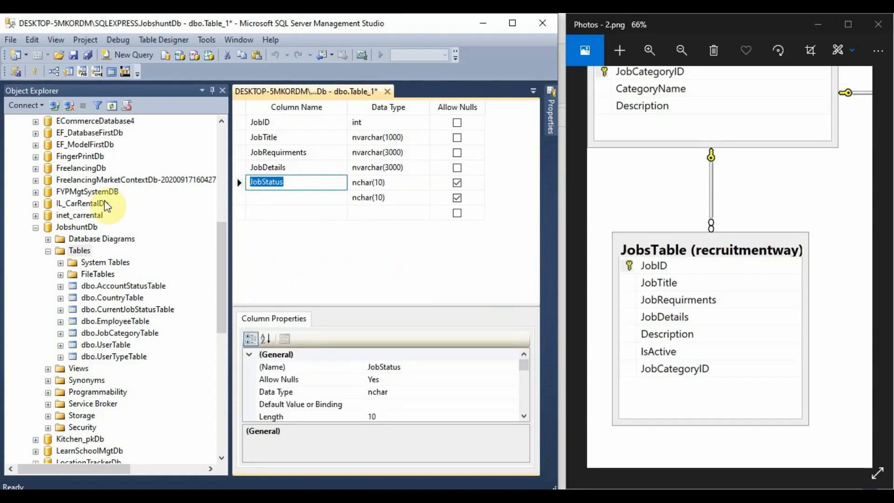
type("Descrption")
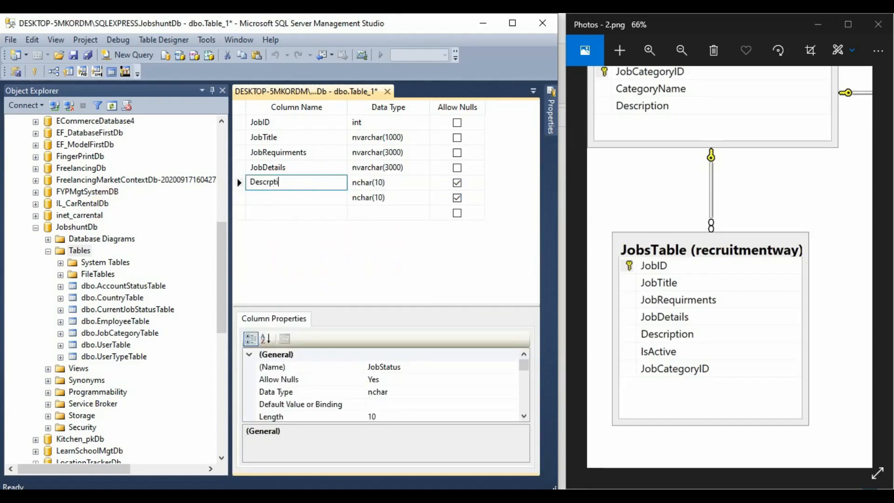
key("Tab")
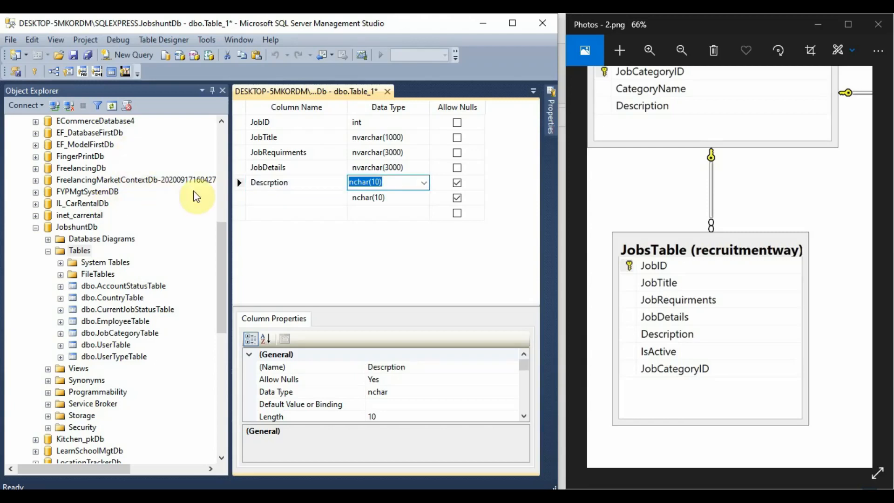
left_click(285, 183)
double_click(285, 183)
type("Description")
key("Tab")
type("nvarchar(5")
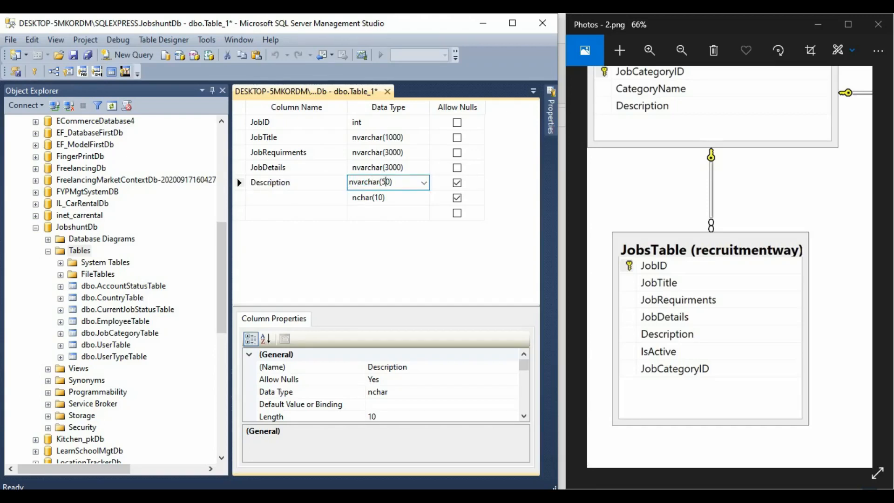
key("BackSpace")
type("4")
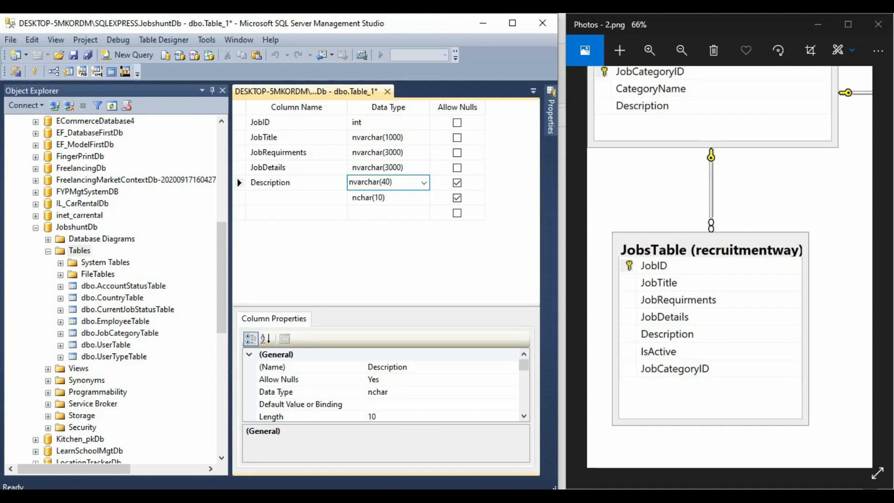
type("00")
Add a JobCategoryID column of type int that does not allow nulls, and move it directly below JobID.
left_click(295, 192)
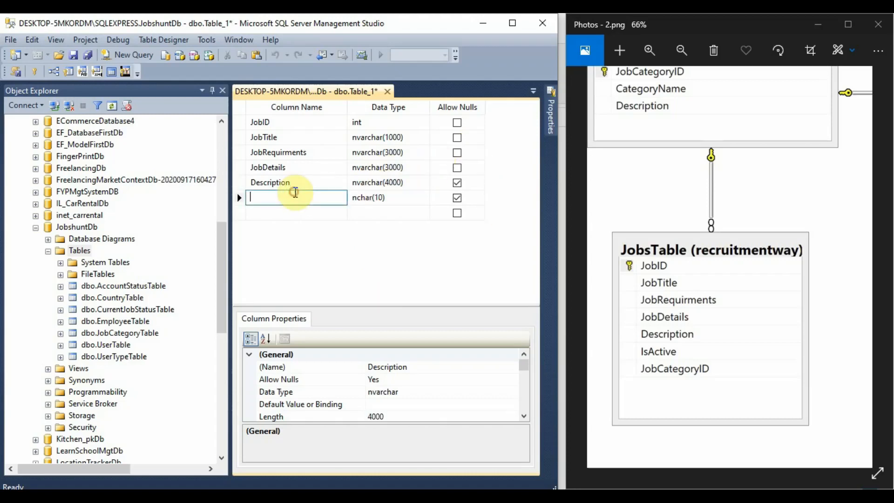
type("JobCate")
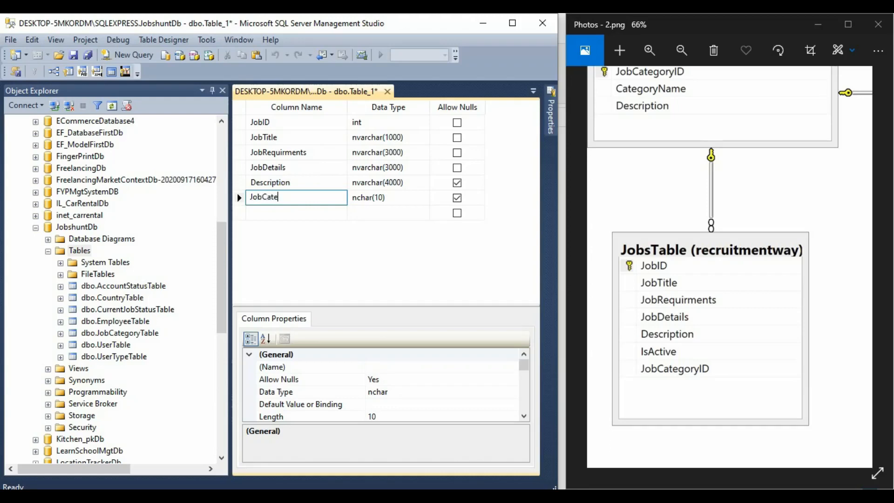
type("goryID")
key("Tab")
type("int")
key("Tab")
key("space")
key("Tab")
left_click_drag(240, 197, 243, 131)
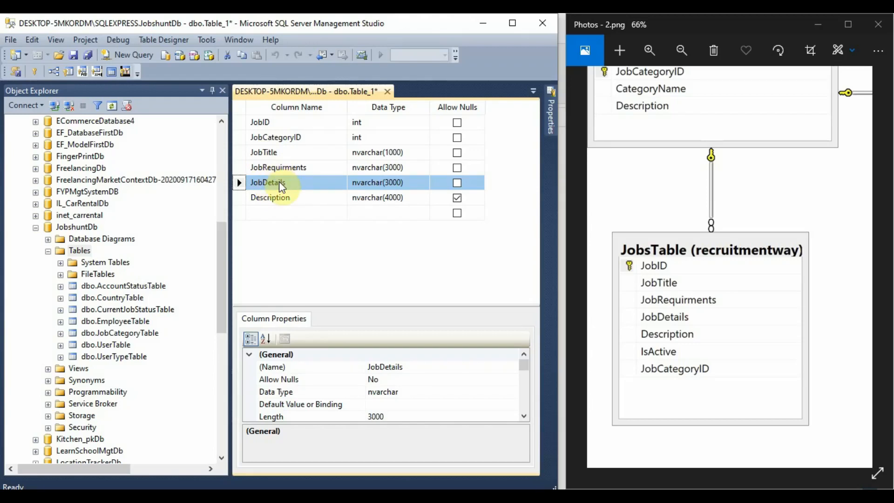
Delete the Description column and save the new table as JobTable.
right_click(244, 196)
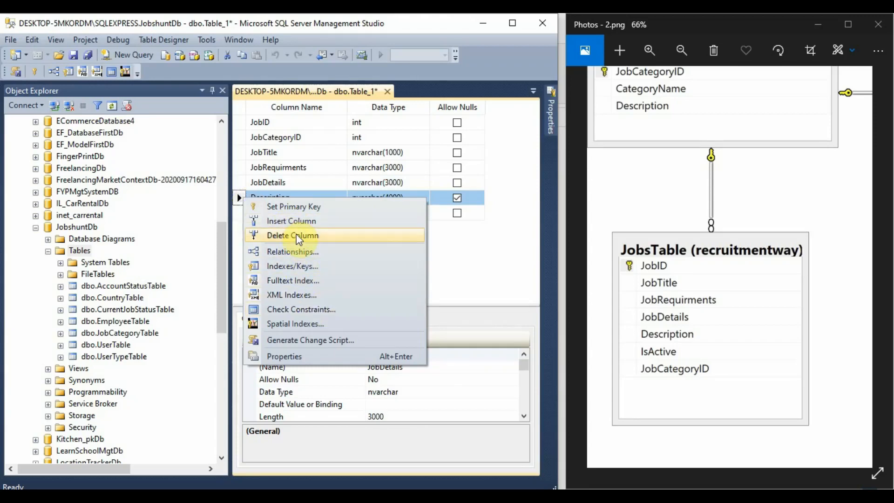
left_click(298, 236)
right_click(293, 91)
left_click(323, 102)
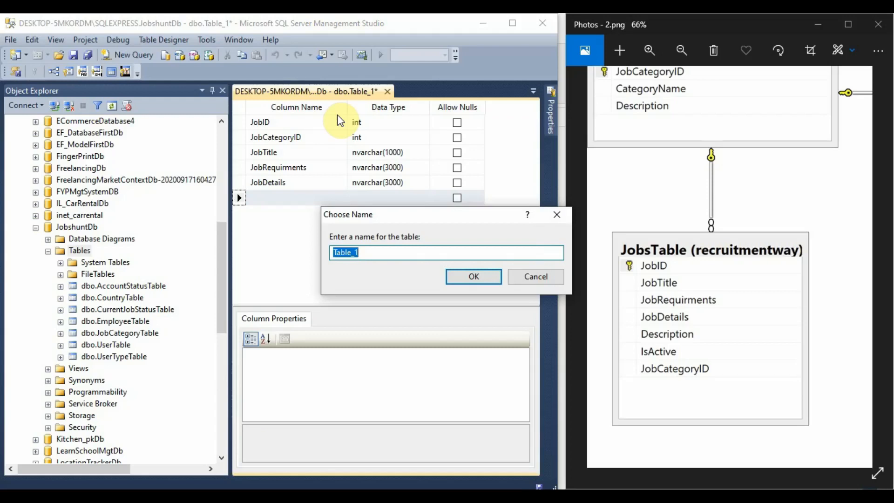
type("JobsTab")
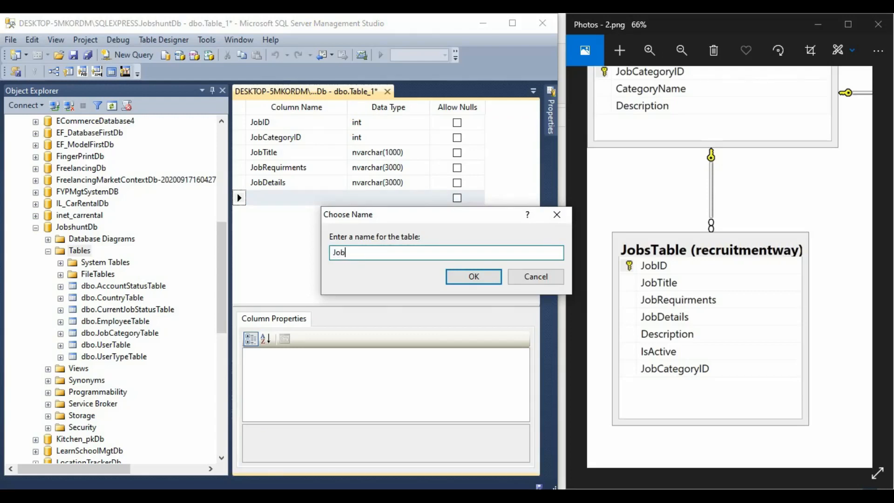
key("BackSpace")
key("BackSpace")
type("abl")
key("Left")
key("Left")
key("Left")
key("BackSpace")
left_click(475, 279)
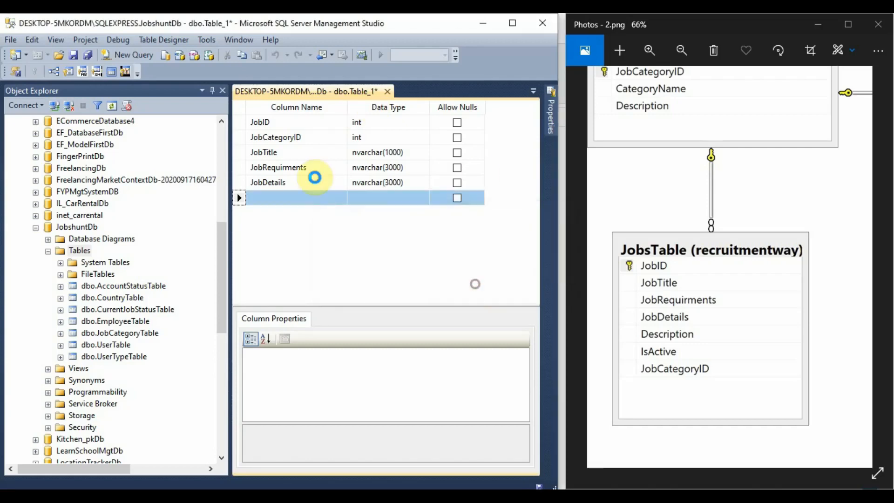
Make JobID the primary key with identity enabled, and save JobTable.
left_click(245, 123)
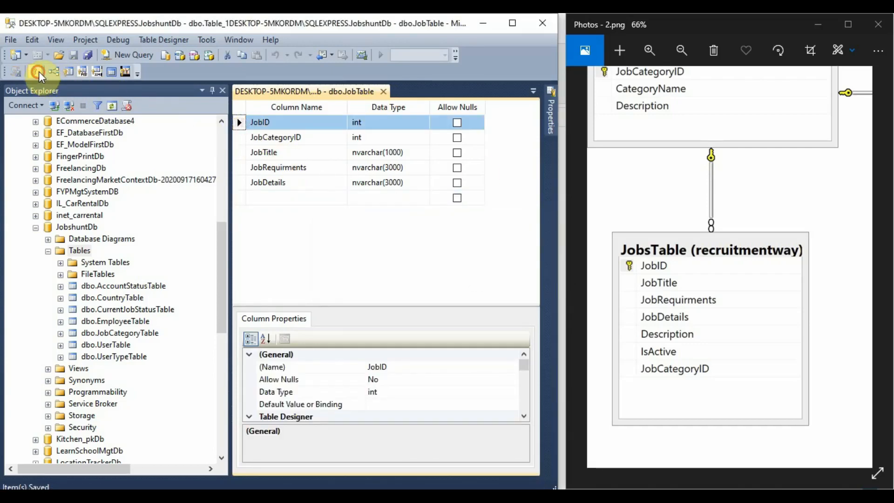
left_click(35, 71)
scroll(361, 413, "down", 3)
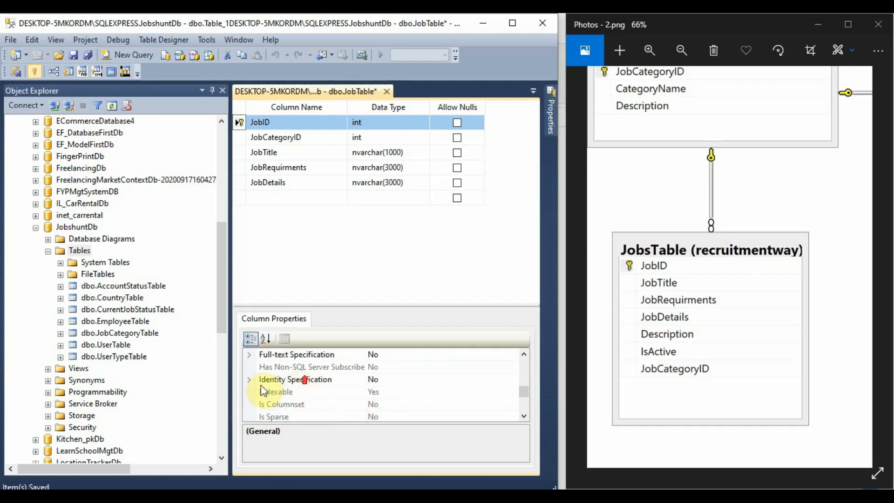
left_click(248, 380)
double_click(391, 392)
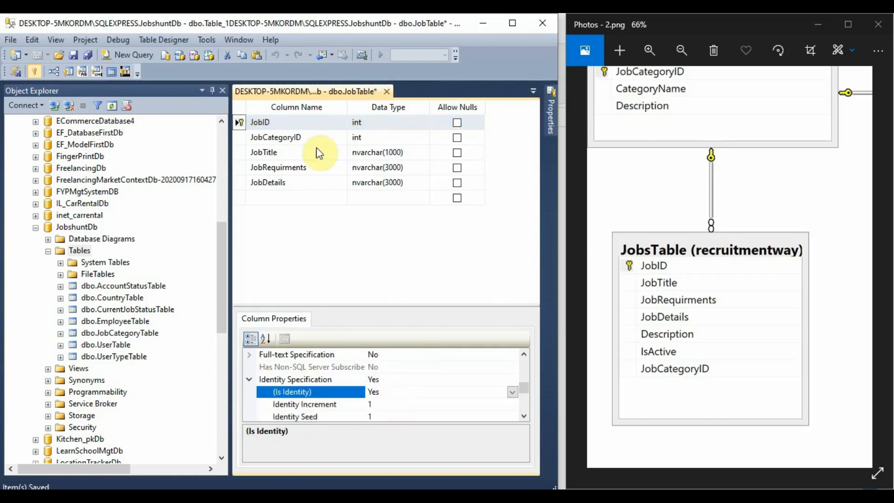
right_click(321, 92)
left_click(329, 93)
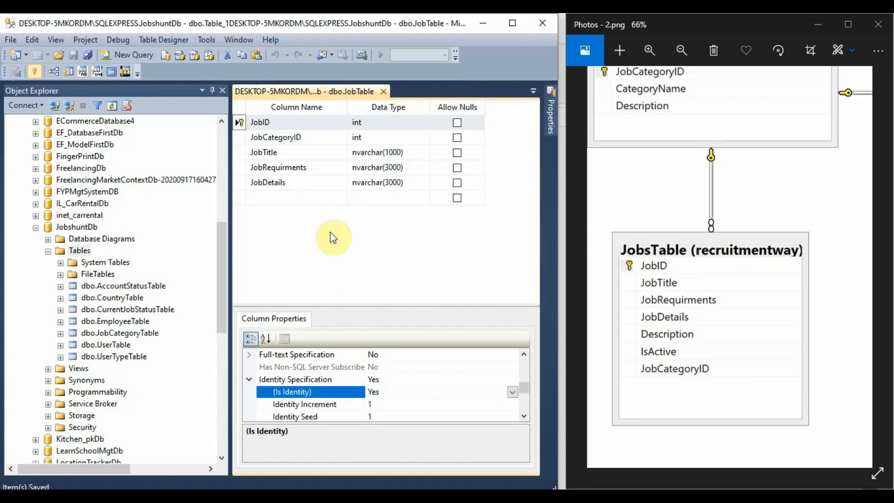
Start a new table for the diagram's CompanyTable and add a CompanyID column of type int that does not allow nulls.
left_click_drag(688, 265, 565, 286)
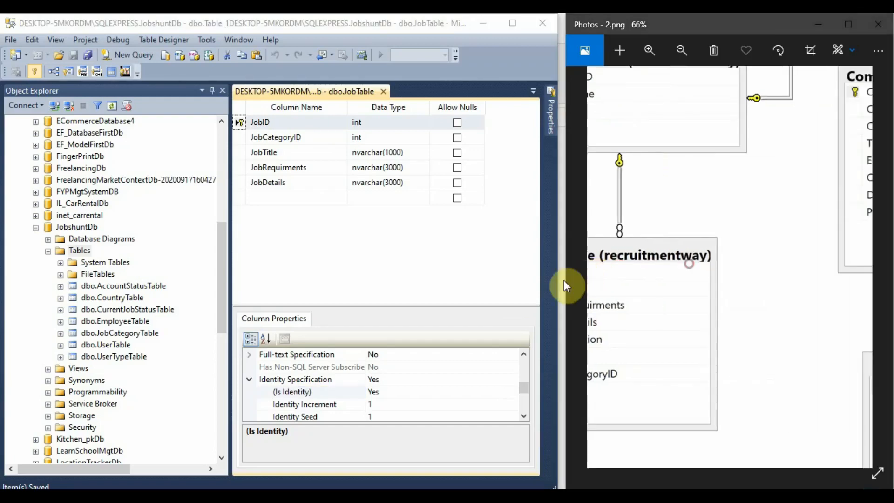
left_click_drag(669, 299, 573, 297)
left_click_drag(710, 301, 697, 352)
right_click(86, 252)
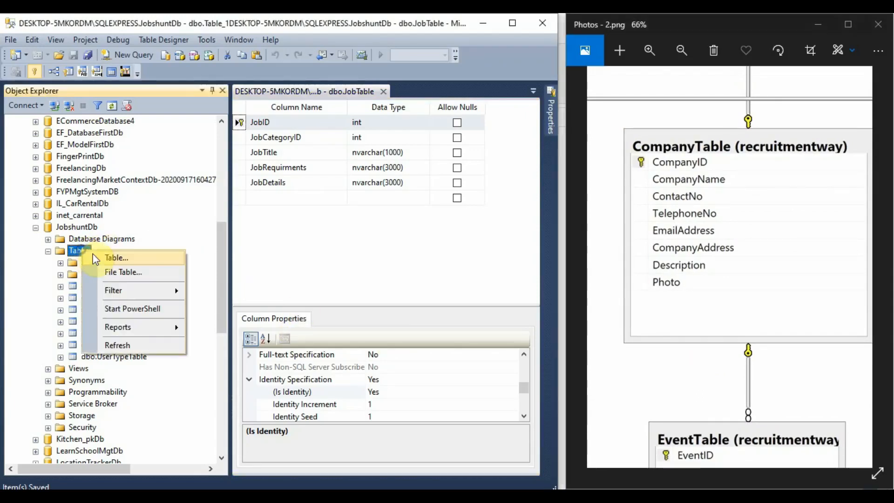
left_click(111, 256)
type("CompanyID")
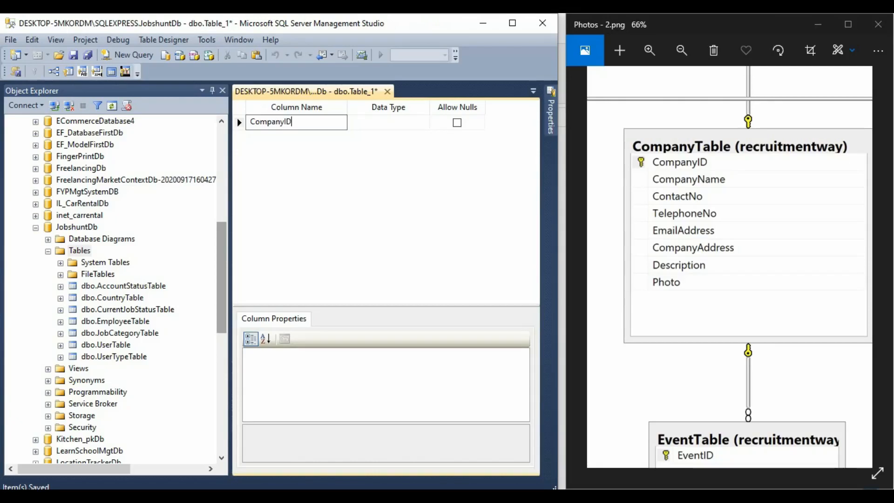
key("Tab")
type("int")
key("Tab")
key("space")
key("Tab")
Add a CompanyName column below CompanyID with data type nvarchar(50).
type("Co")
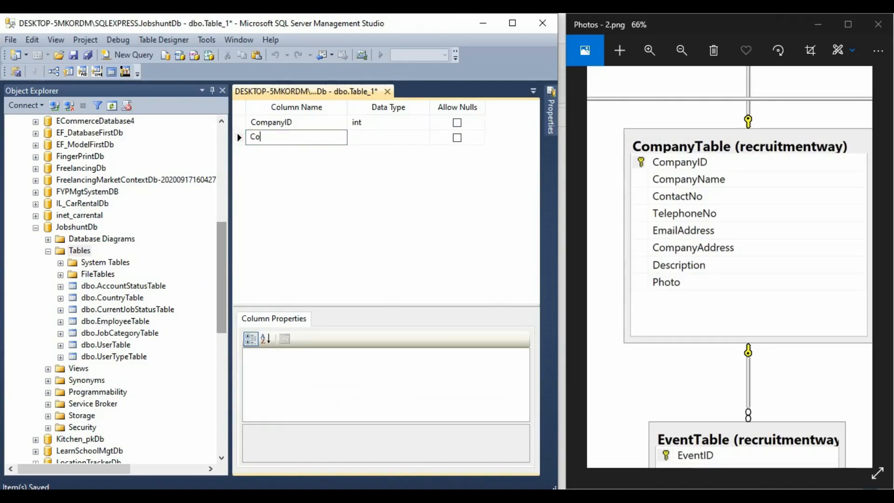
type("mpanyName")
key("Tab")
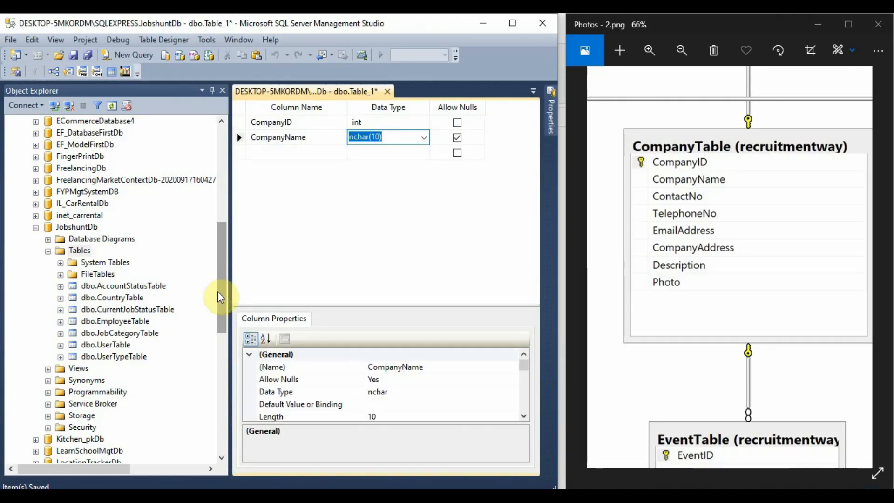
type("nvarchar(50)")
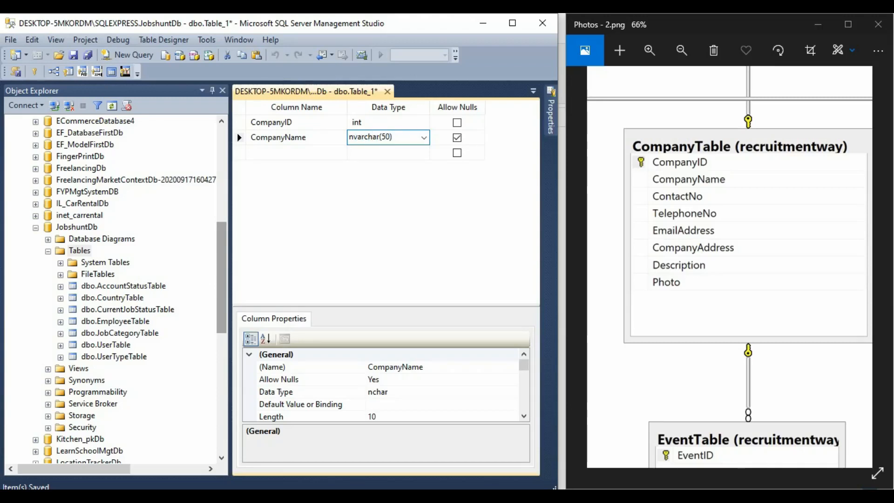
Set the CompanyName column's data type to nvarchar(500) and disallow nulls for it.
type("0")
key("Tab")
key("space")
key("Tab")
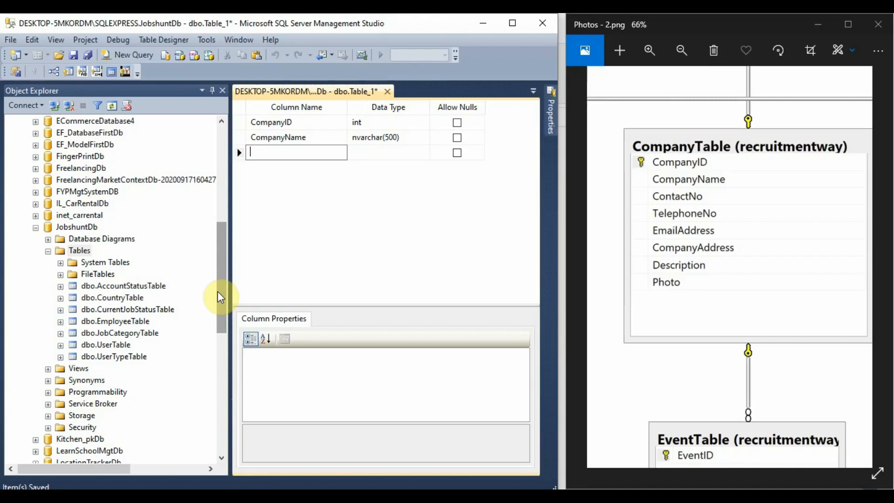
Add a column named ContactNo below CompanyName.
type("Contactn")
key("BackSpace")
type("NO")
key("Tab")
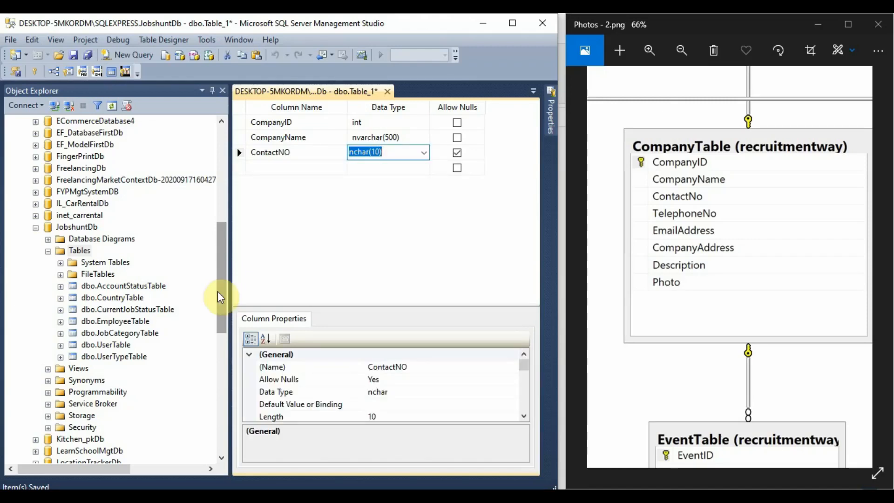
left_click(311, 153)
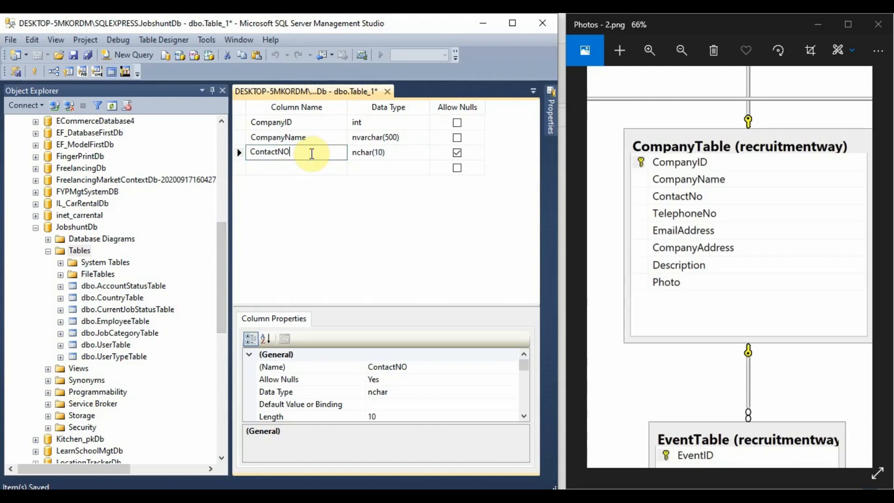
key("BackSpace")
type("o")
Set the ContactNo column's data type to nvarchar(20) and disallow nulls for it.
key("Tab")
type("nvarc")
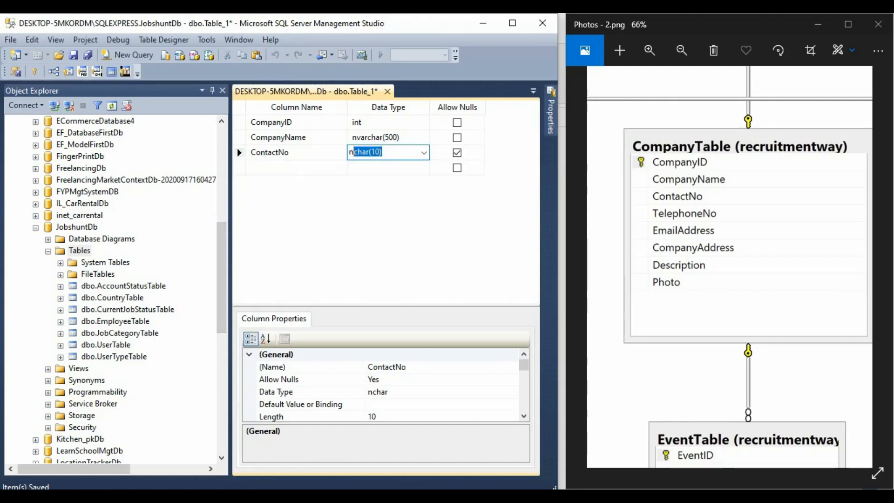
type("har(50")
key("BackSpace")
type("2")
key("Tab")
key("space")
key("Tab")
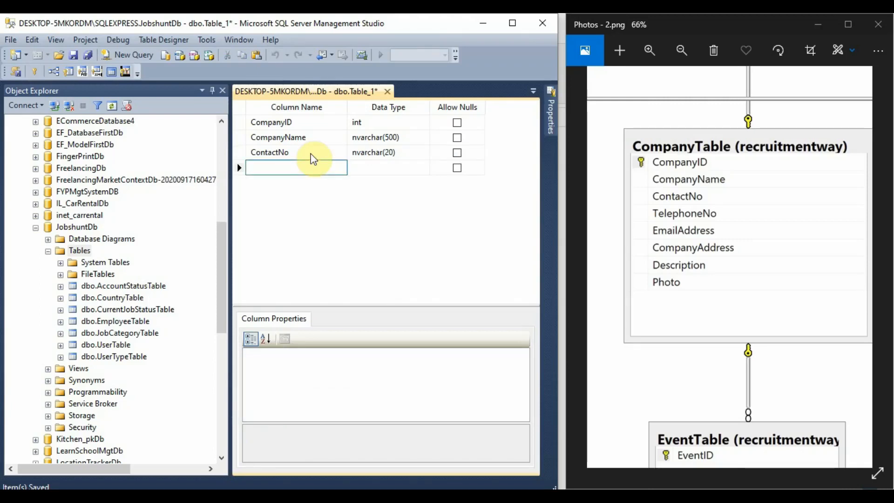
Add a column named PhoneNo below ContactNo.
type("t")
key("BackSpace")
type("Tel")
key("BackSpace")
key("BackSpace")
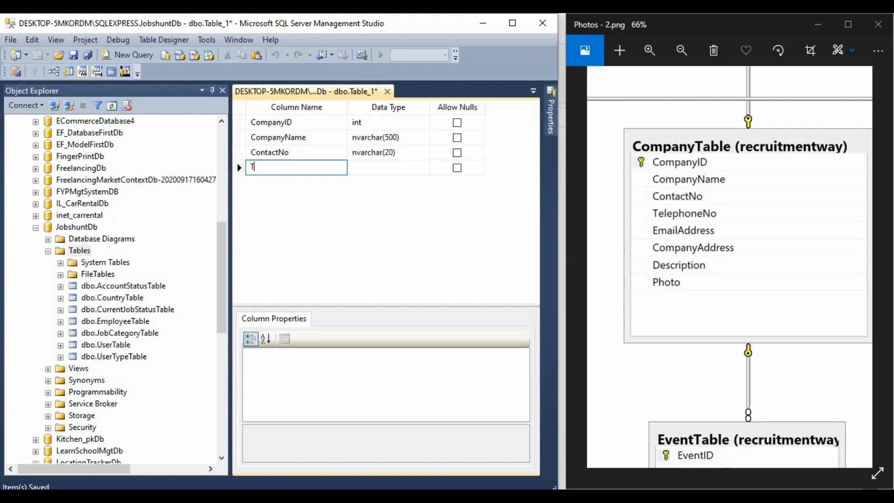
type("PhoneNo")
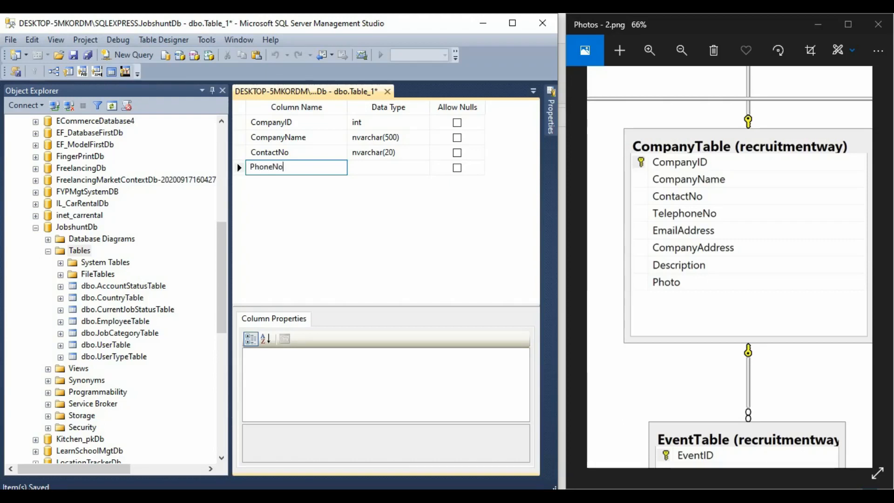
Set the PhoneNo column's data type to nvarchar(20) and disallow nulls for it.
key("Tab")
type("nvarchar(5")
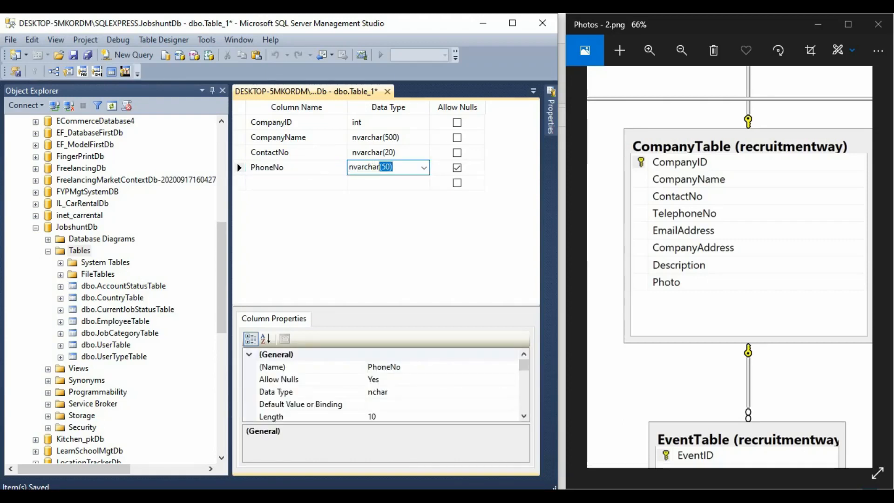
key("BackSpace")
type("2")
key("Tab")
key("space")
key("Tab")
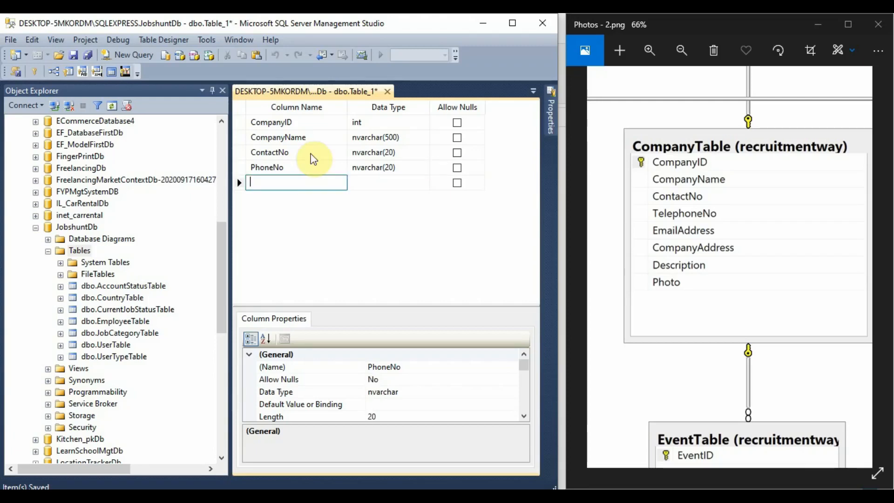
Add an EmailAddress column of type nvarchar(500) that does not allow nulls.
type("Emai")
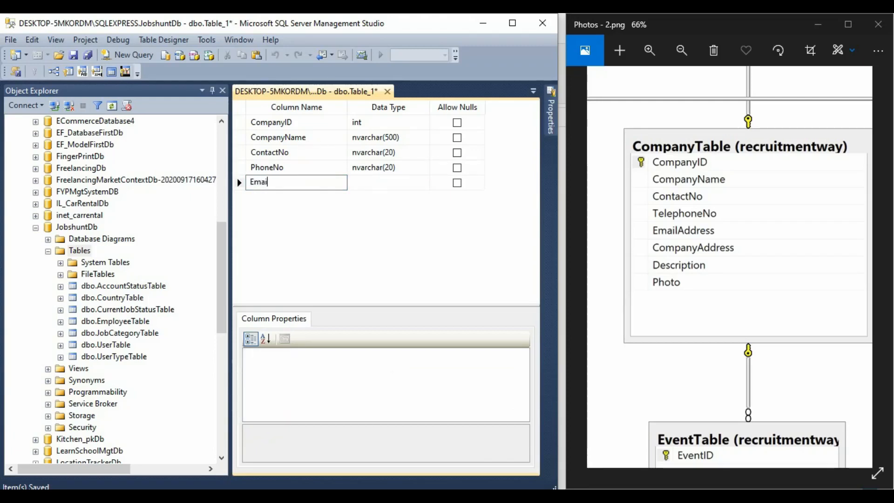
type("lAddress")
key("Tab")
type("nvarchar")
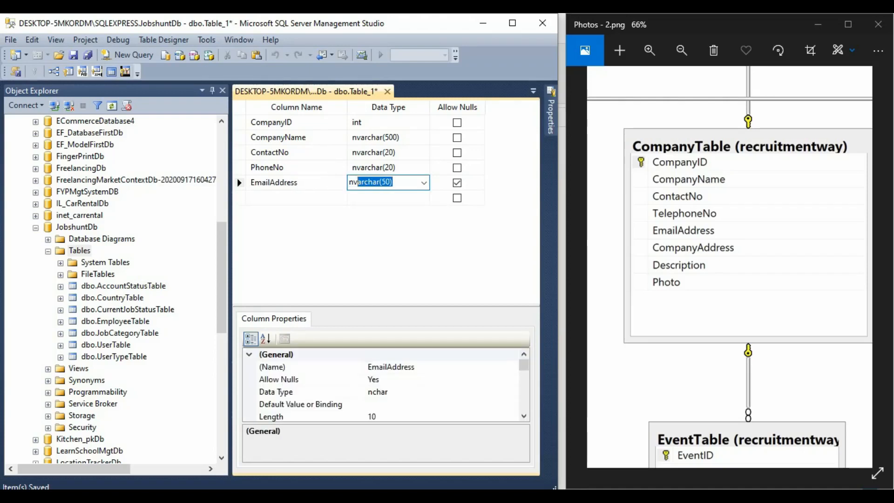
type("(500)")
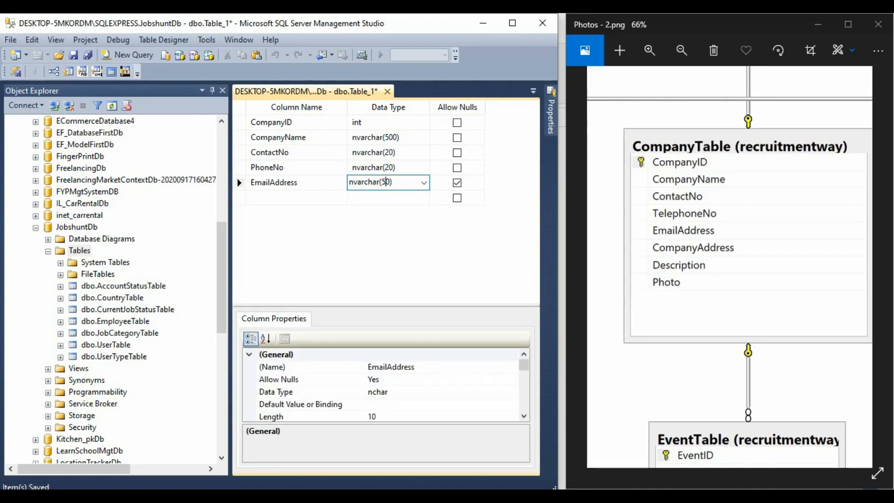
key("Tab")
key("Tab")
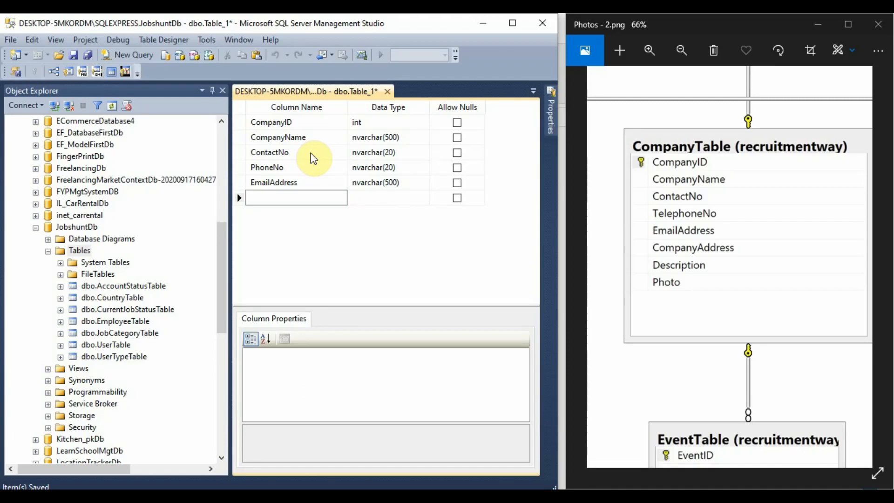
Add a column named Logo below EmailAddress.
type("Pho")
key("BackSpace")
key("BackSpace")
key("BackSpace")
type("Lo")
Set the Logo column's data type to nvarchar(MAX) and disallow nulls for it.
key("Tab")
type("nv")
key("Right")
key("Left")
key("Left")
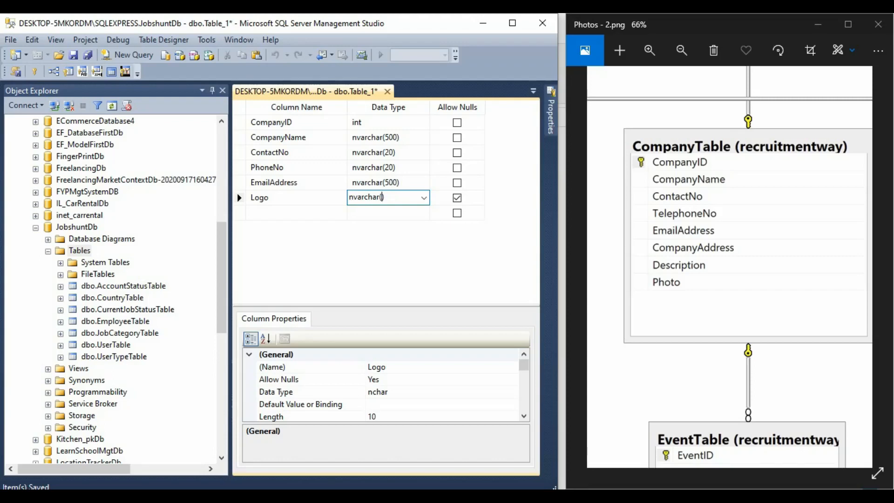
type("X")
key("Tab")
key("space")
key("Tab")
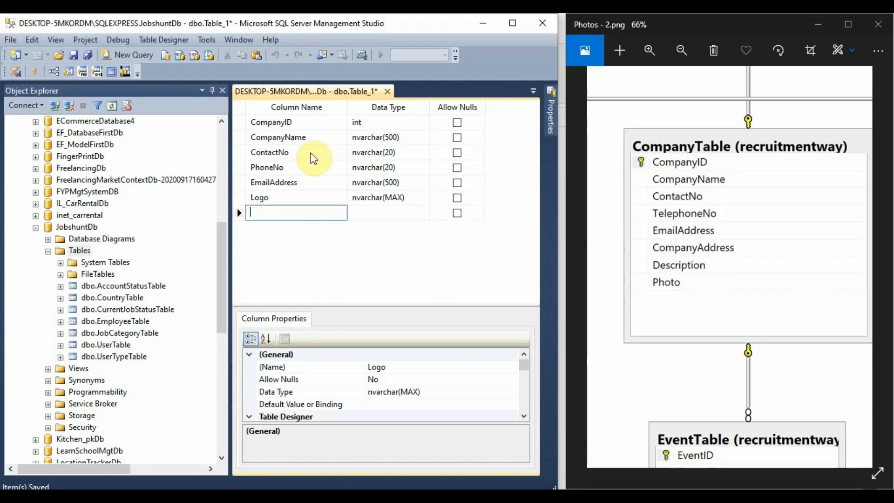
Add a Description column of type nvarchar(1000) that allows nulls.
type("Descrption")
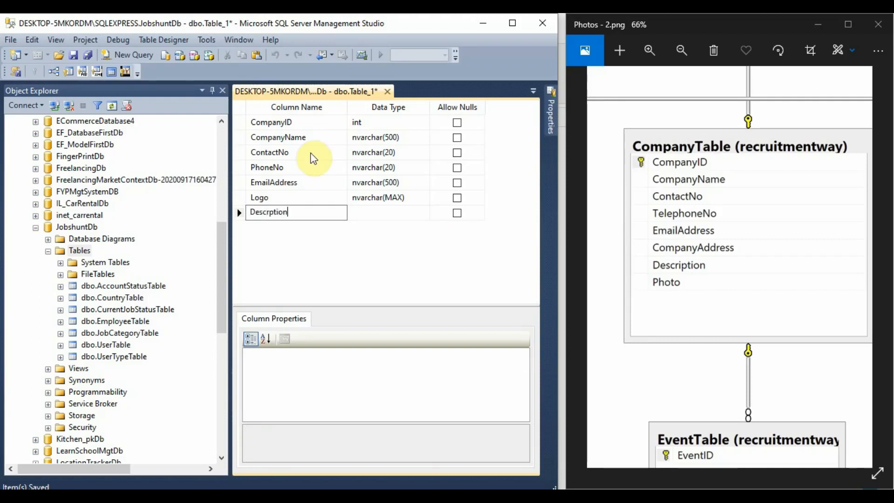
key("Tab")
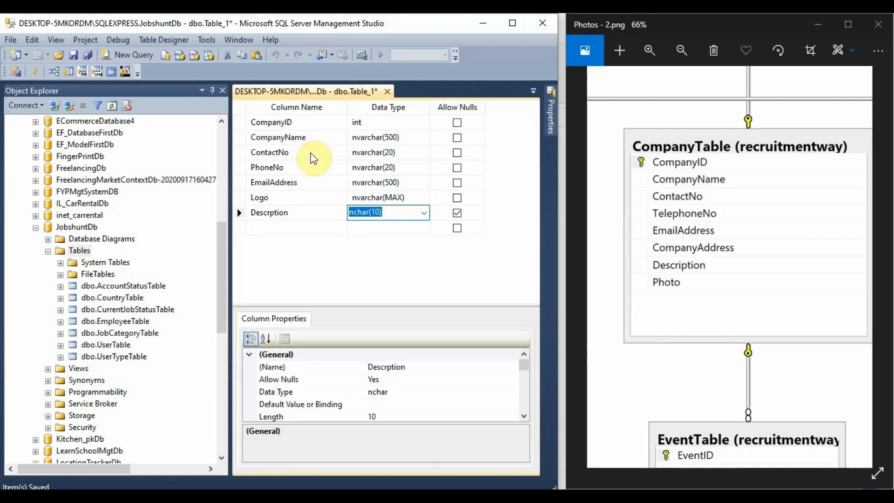
left_click(313, 213)
type("De")
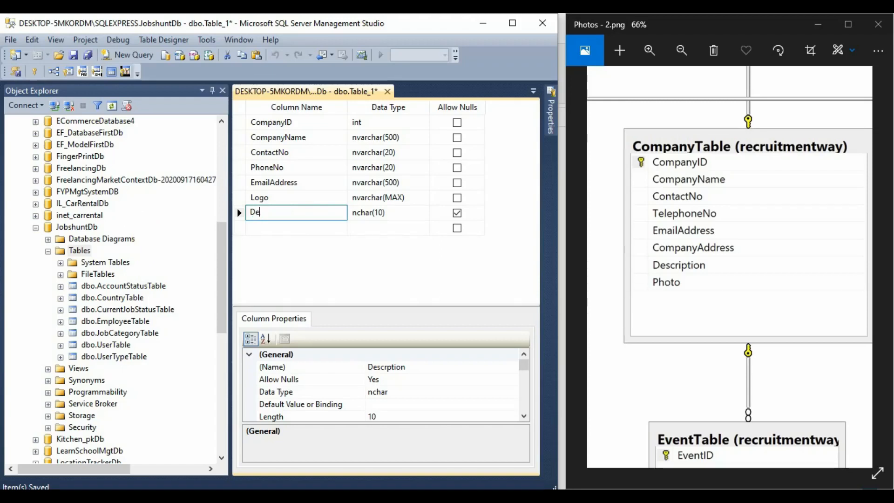
type("scription")
key("Tab")
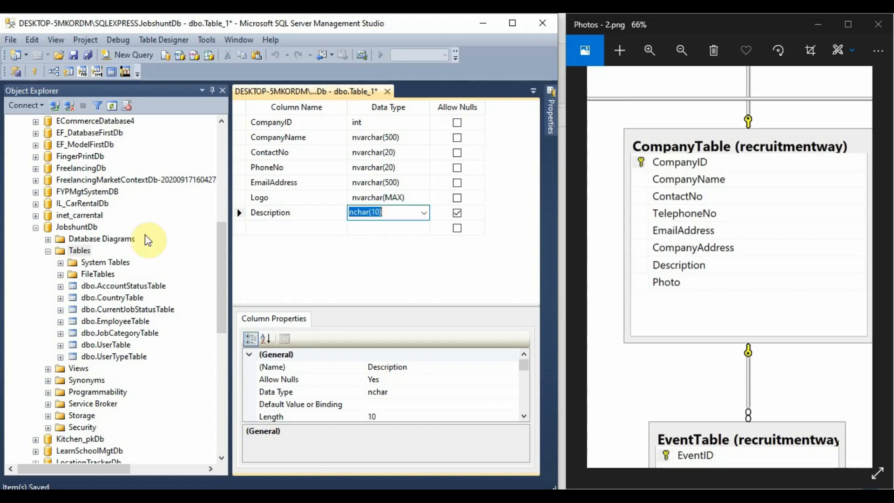
type("nvarchar(5")
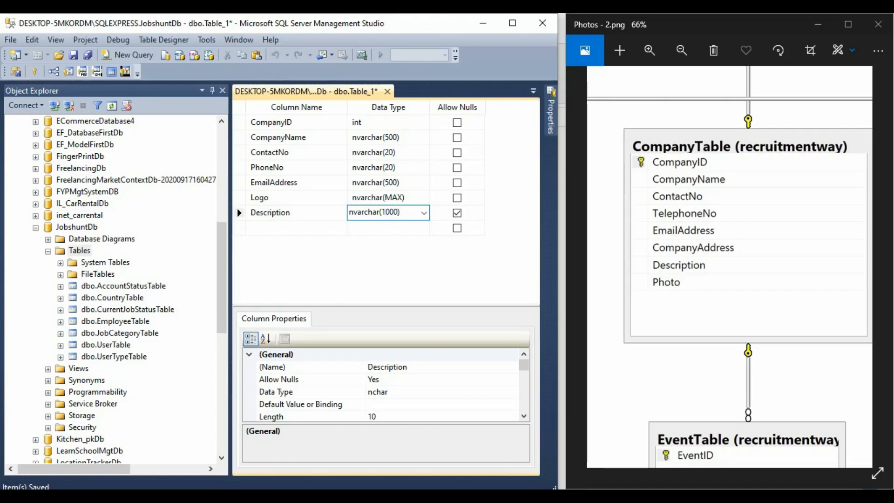
left_click(275, 291)
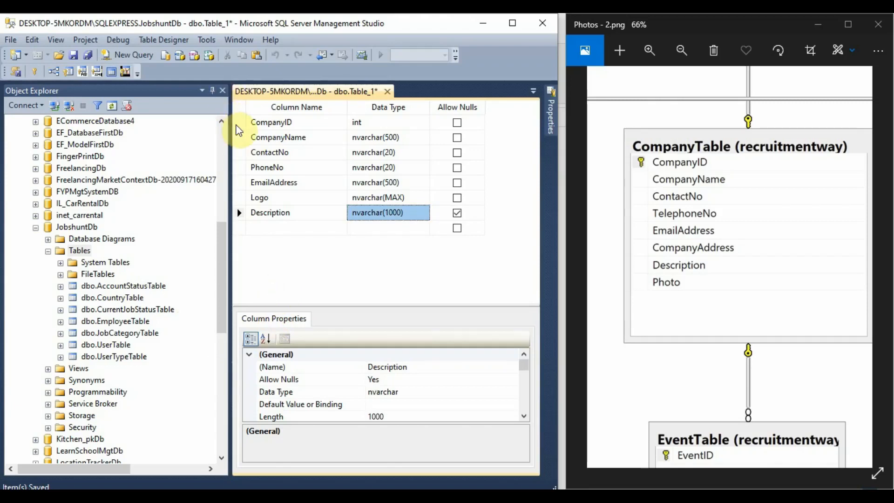
Set the CompanyID column as the table's primary key.
left_click(238, 123)
left_click(37, 70)
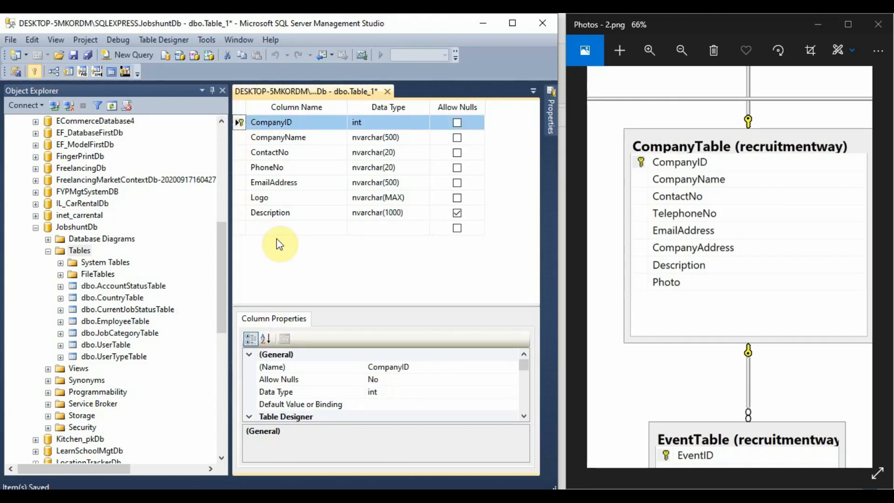
Add a UserID column of type int that does not allow nulls below Description.
left_click(259, 226)
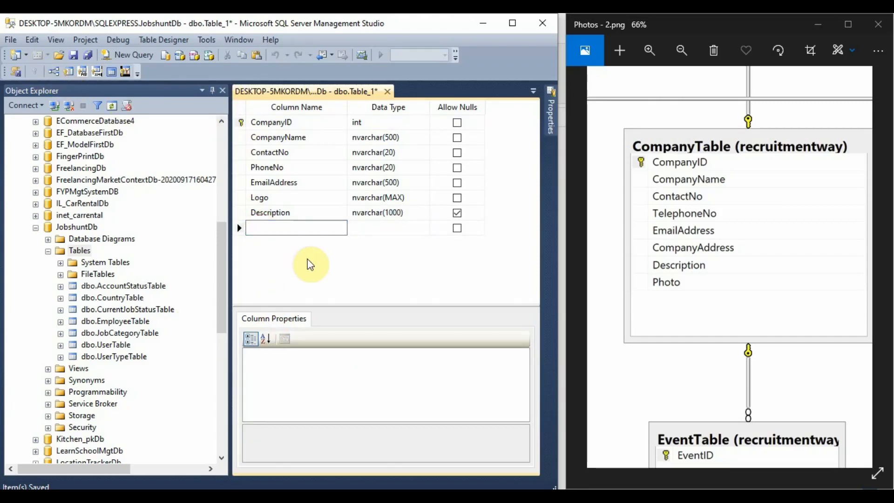
type("UserID")
key("Tab")
type("int")
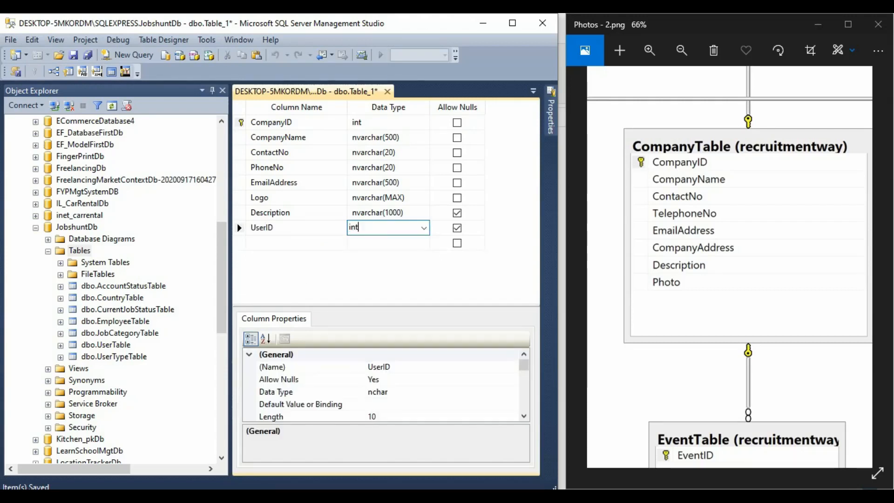
key("Tab")
key("space")
key("Tab")
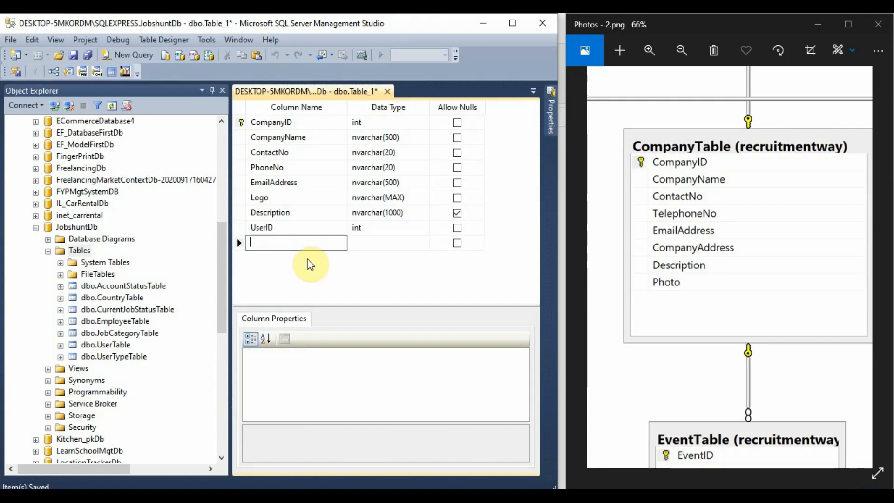
left_click(335, 276)
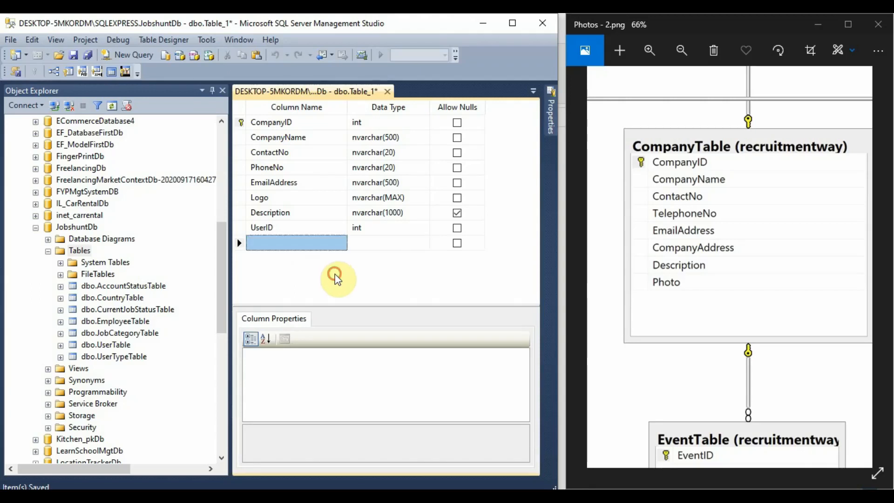
Move the UserID column to the row directly below CompanyID.
left_click(238, 213)
left_click_drag(237, 226, 242, 136)
left_click(332, 276)
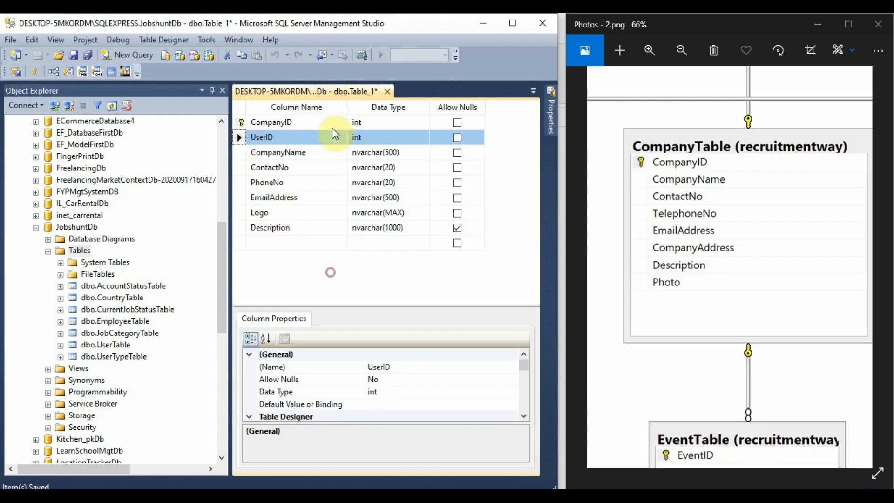
Save the new table under the name CompanyTable.
right_click(334, 90)
left_click(348, 99)
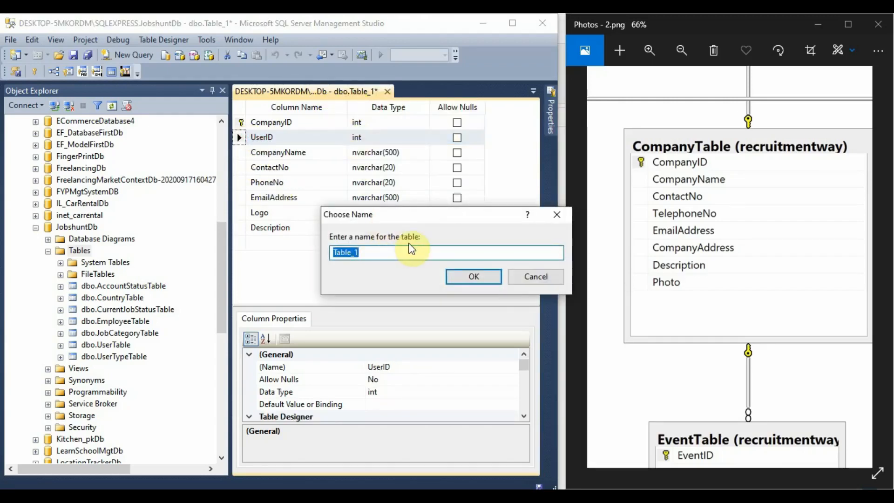
type("CompanyTable")
key("Return")
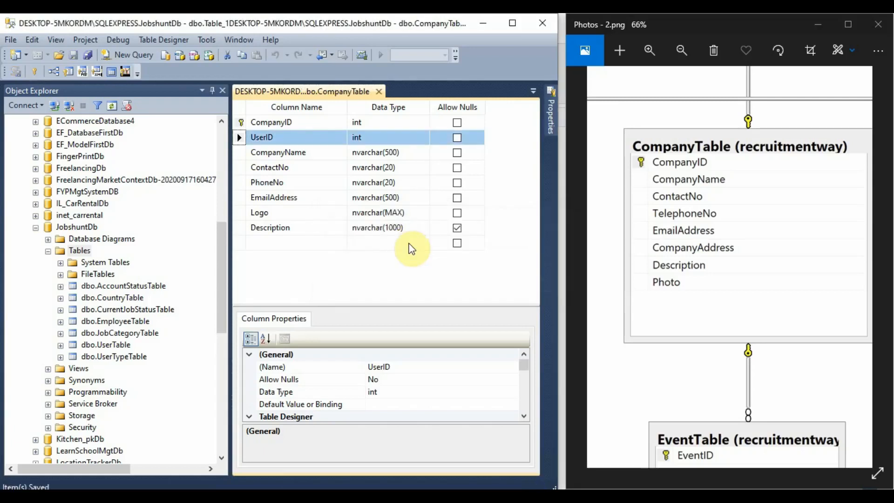
Set Is Identity to Yes in the UserID column's identity specification and save CompanyTable.
scroll(325, 395, "down", 3)
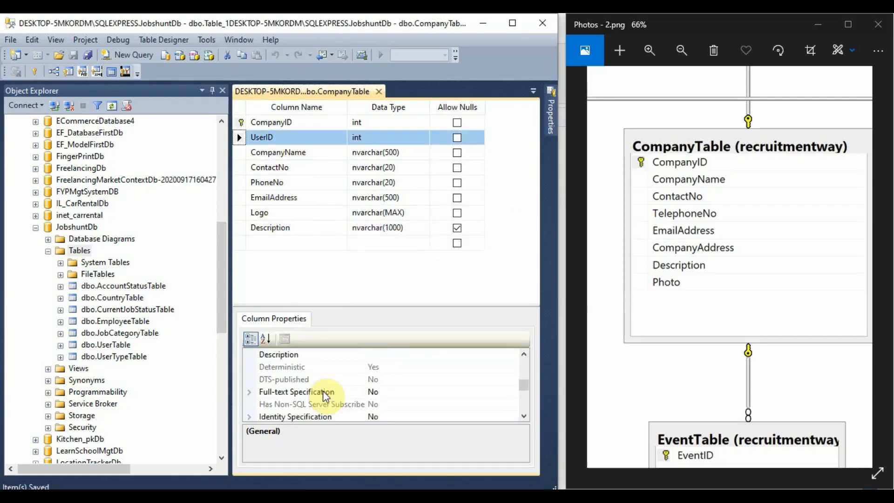
scroll(325, 396, "down", 2)
scroll(326, 397, "up", 3)
scroll(323, 395, "down", 2)
left_click(249, 379)
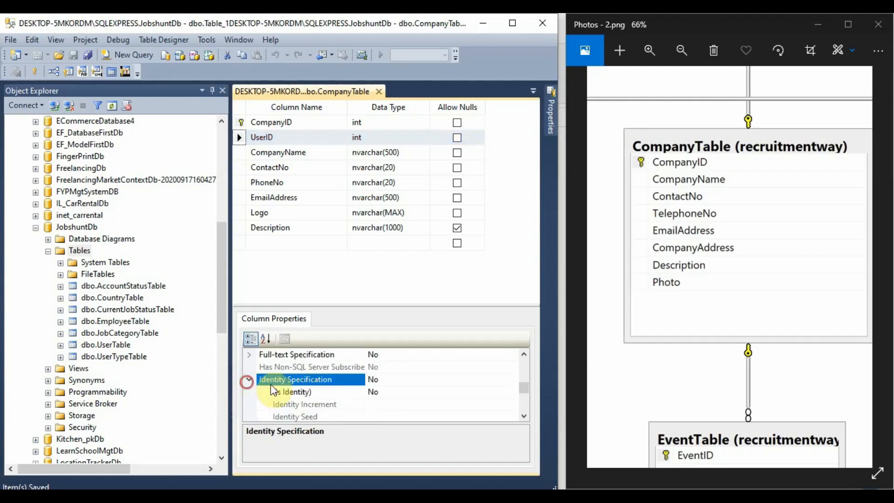
double_click(400, 393)
right_click(315, 94)
left_click(335, 98)
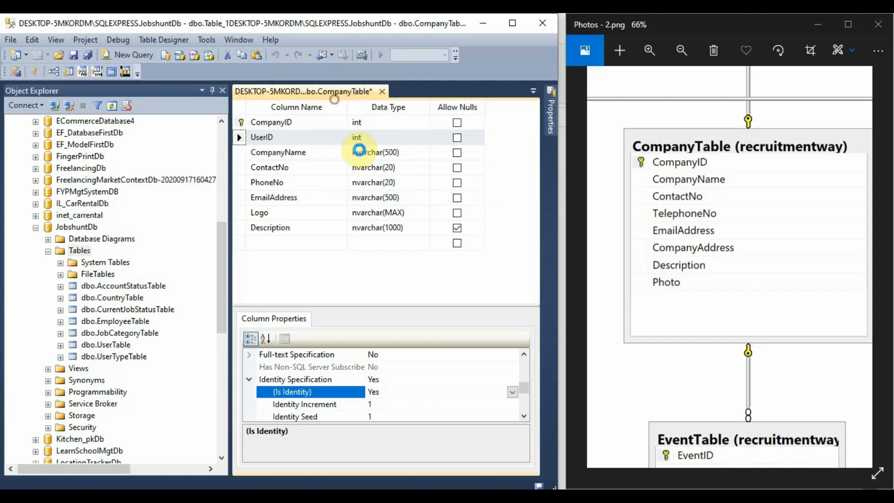
Start designing a new table in the JobshuntDb database.
left_click(84, 251)
right_click(85, 251)
mouse_move(116, 255)
left_click(153, 257)
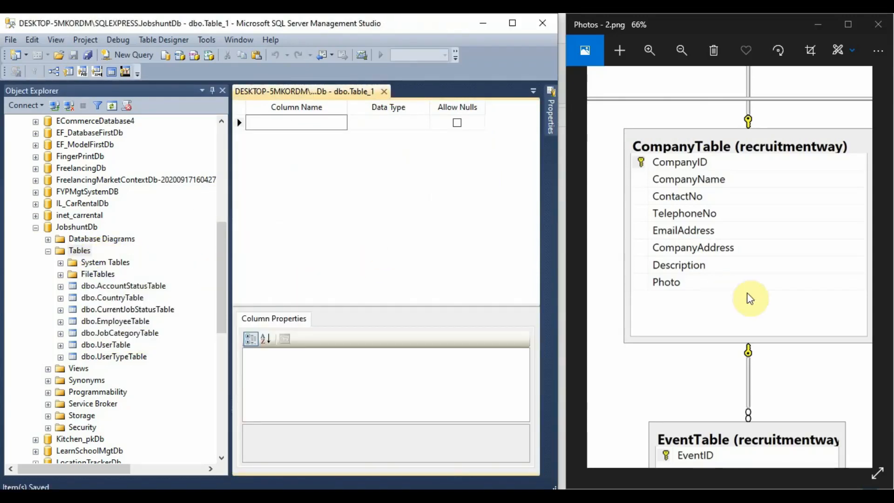
Add an EventID column of type int to the new table and disallow nulls for it.
left_click_drag(750, 298, 754, 182)
left_click_drag(718, 373, 749, 306)
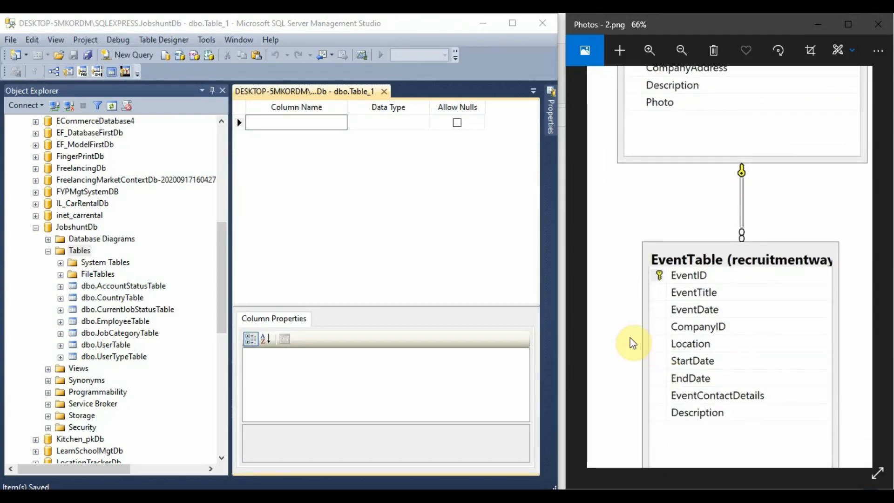
left_click(300, 124)
type("EventID")
key("Tab")
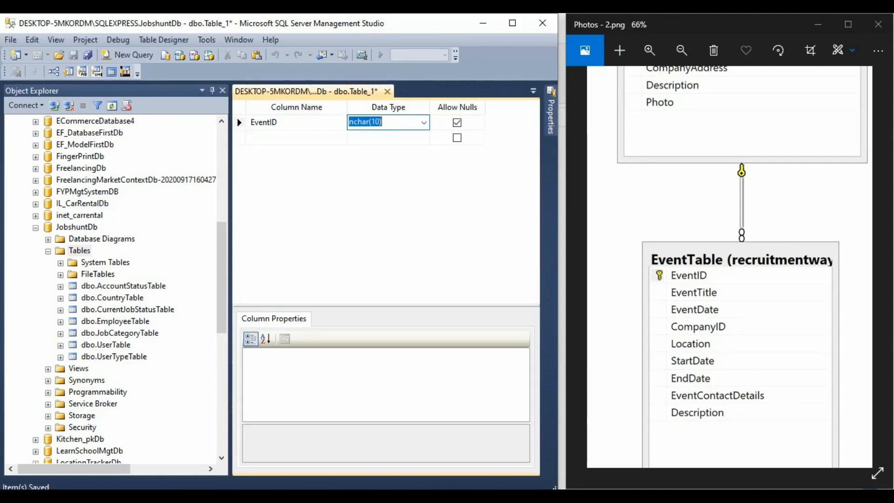
type("int")
key("Tab")
key("space")
key("Tab")
Add an EventTitle column of type nvarchar(350) with nulls disallowed.
type("Ent")
key("BackSpace")
key("BackSpace")
type("ventTitle")
key("Tab")
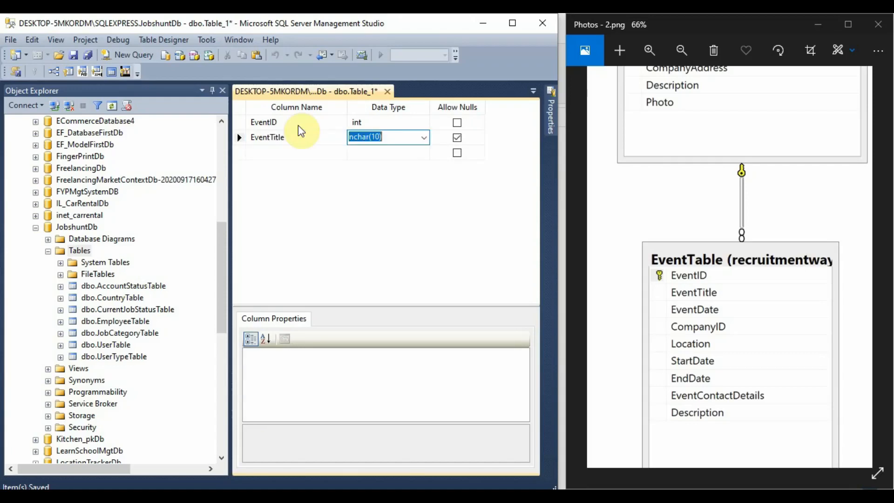
type("nvarchar(50")
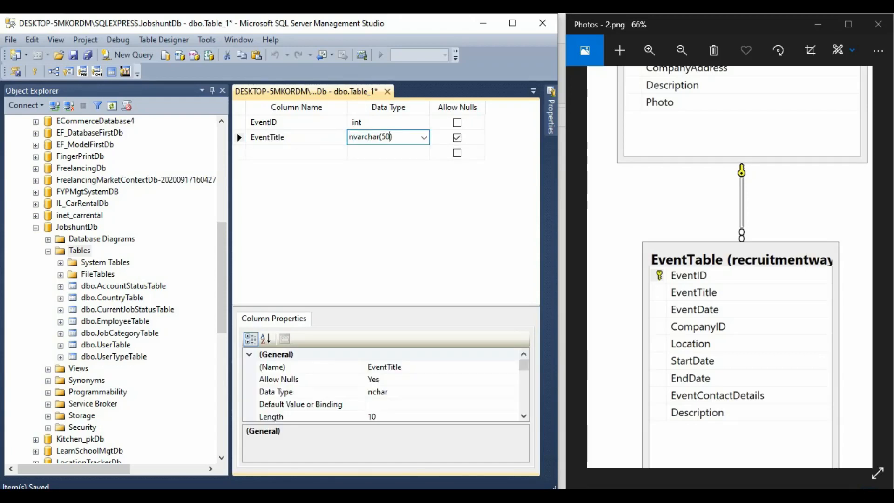
type("3")
key("Tab")
key("space")
key("Tab")
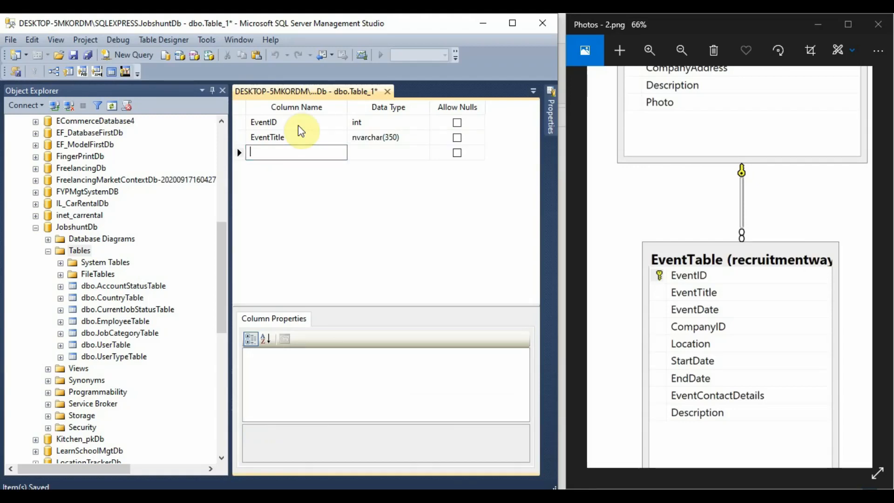
Add an EventDate column of type datetime with nulls disallowed.
type("EventDate")
key("Tab")
type("dateti")
key("Tab")
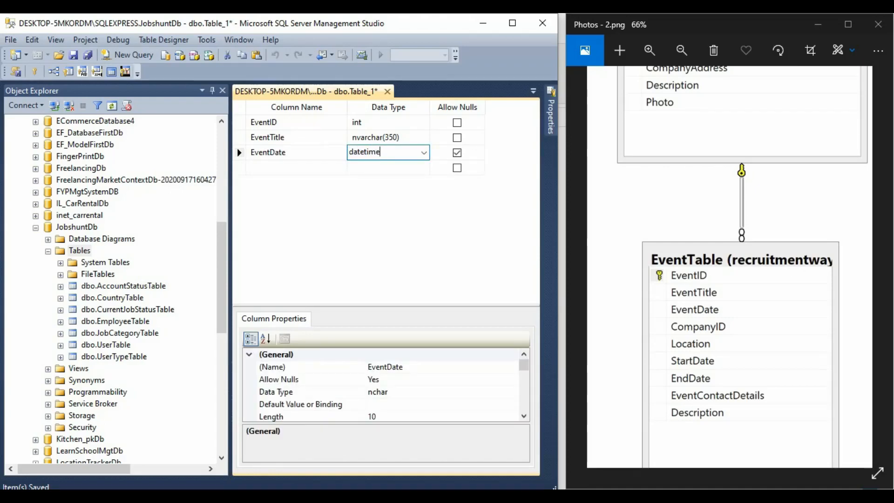
key("space")
key("Tab")
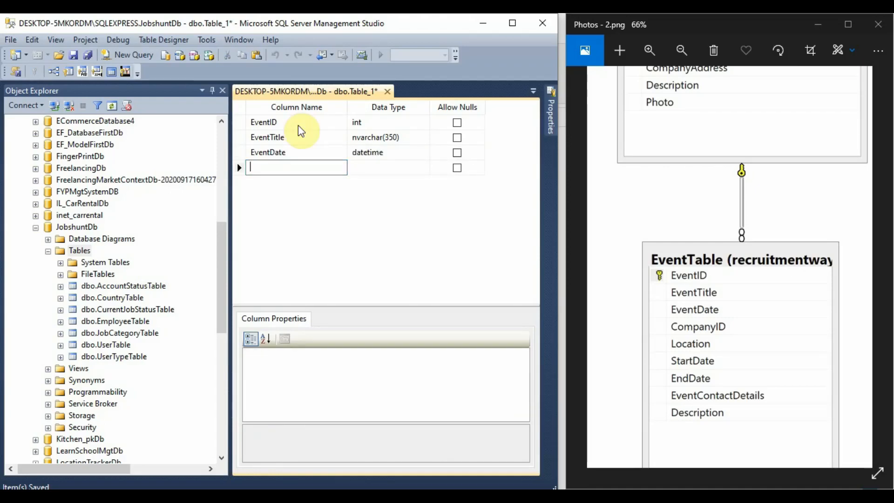
Add a CompanyID column of type int with nulls disallowed.
type("Compa,y")
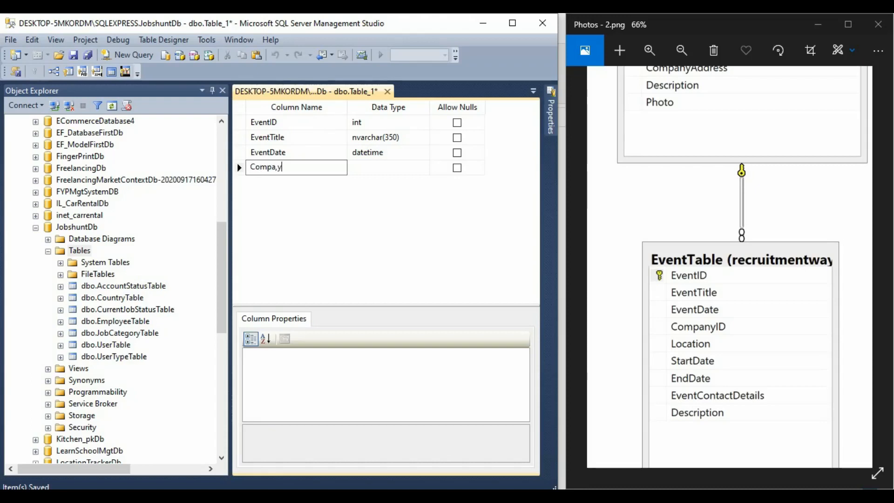
type("ID")
key("Tab")
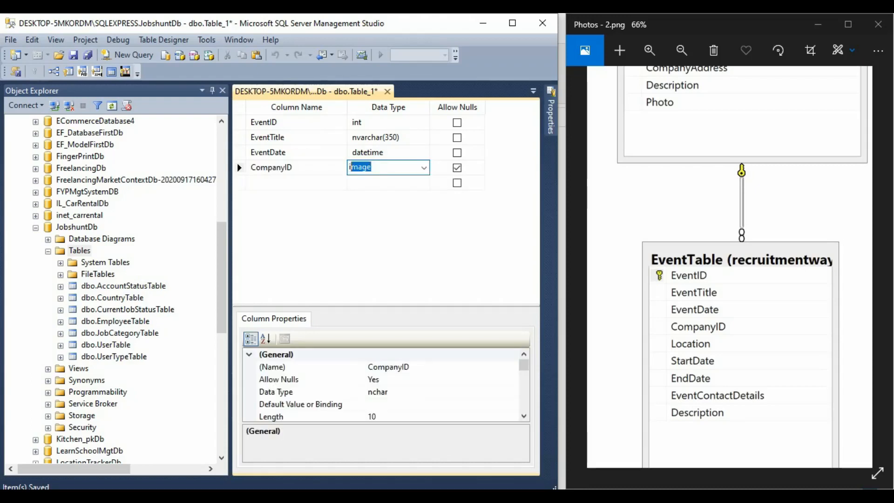
type("int")
key("Tab")
key("space")
key("Tab")
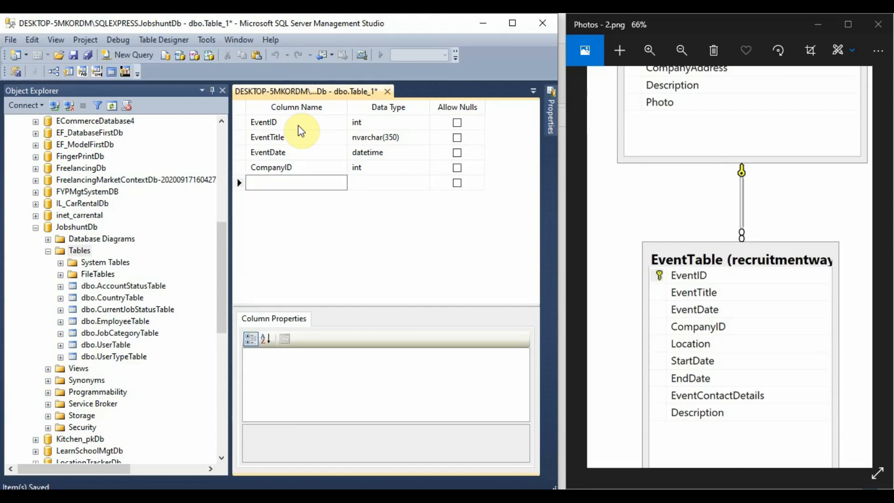
Add a Location column of type nvarchar(500) with nulls disallowed.
type("Location")
key("Tab")
type("nvarchar(50")
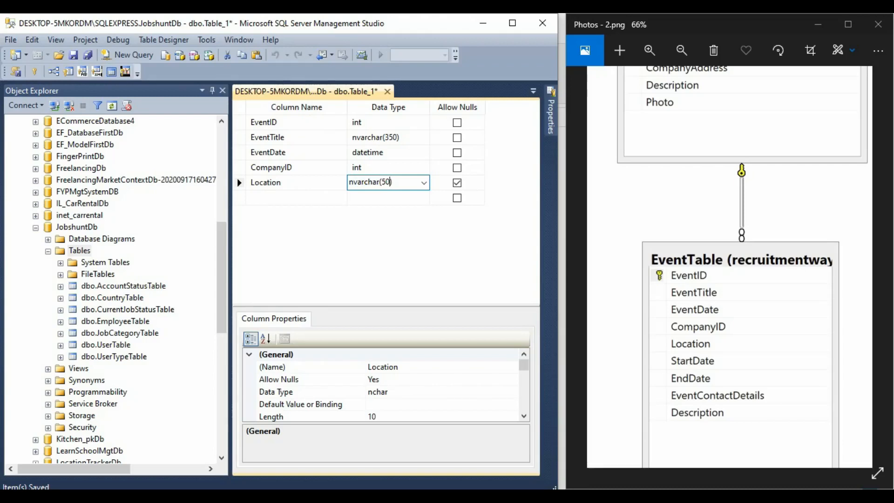
key("space")
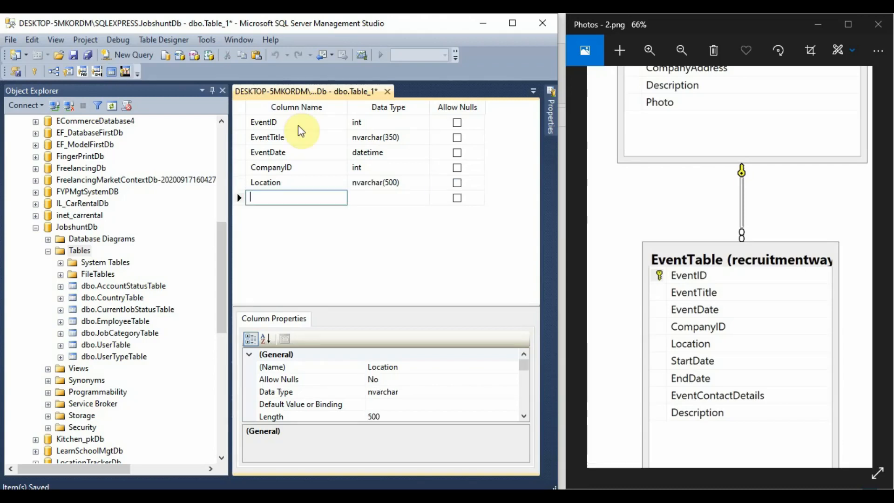
key("Tab")
Add a StartDate column of type date with nulls disallowed.
type("Sta")
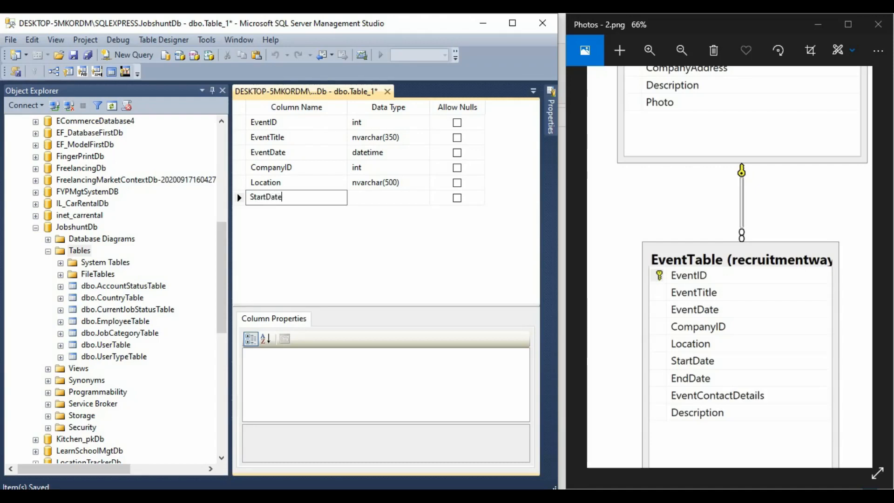
key("Tab")
type("date")
key("Tab")
key("space")
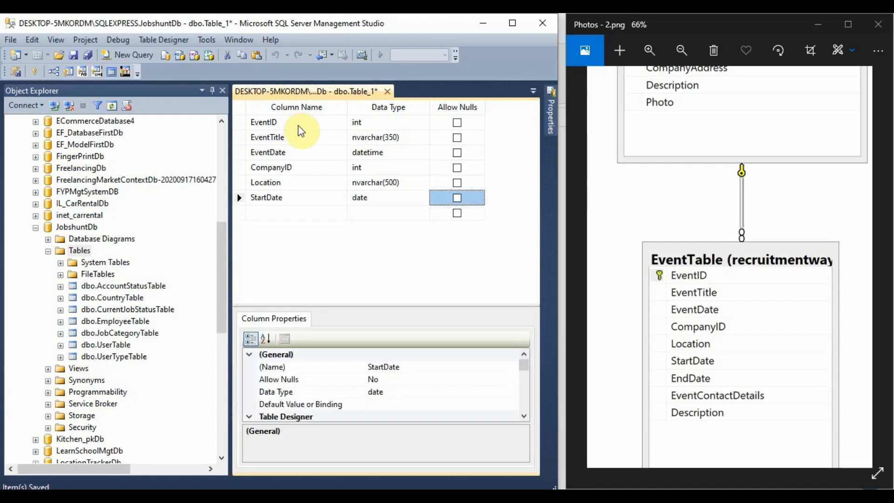
key("Tab")
Add an EndDate column of type date with nulls disallowed.
type("EndDate")
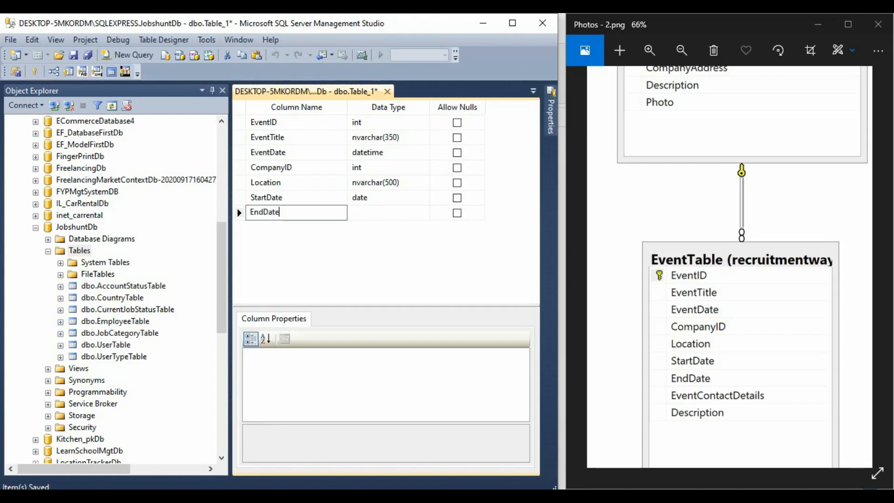
key("Tab")
type("date")
key("Tab")
key("space")
key("Tab")
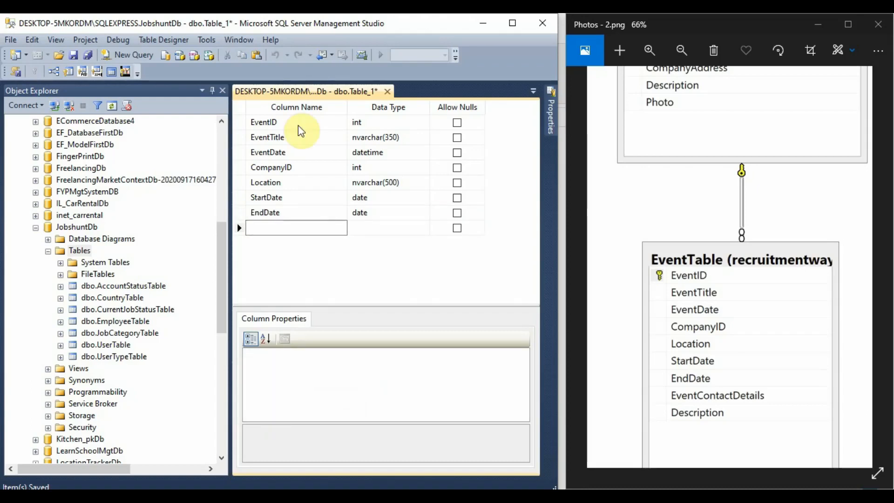
Add an EventContactDetails column of type nvarchar(500) with nulls disallowed.
type("Even")
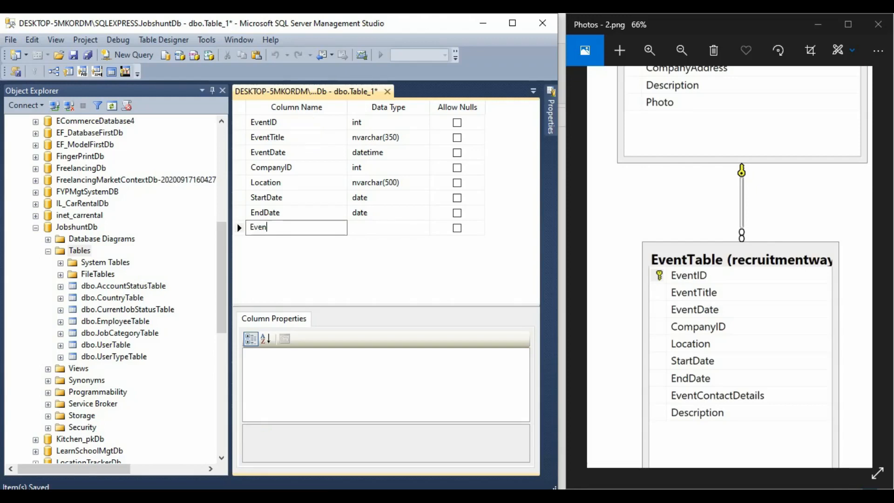
type("tContactDetails")
key("Tab")
type("nvarchar(50)")
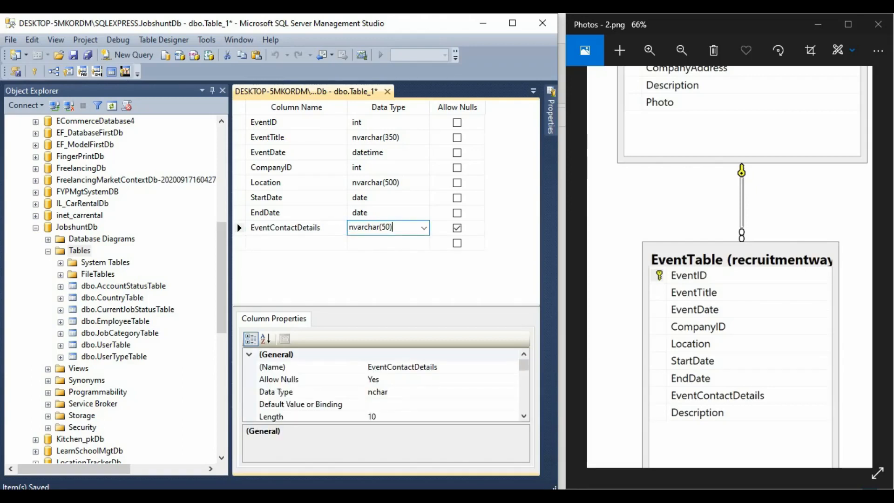
type("0")
key("Tab")
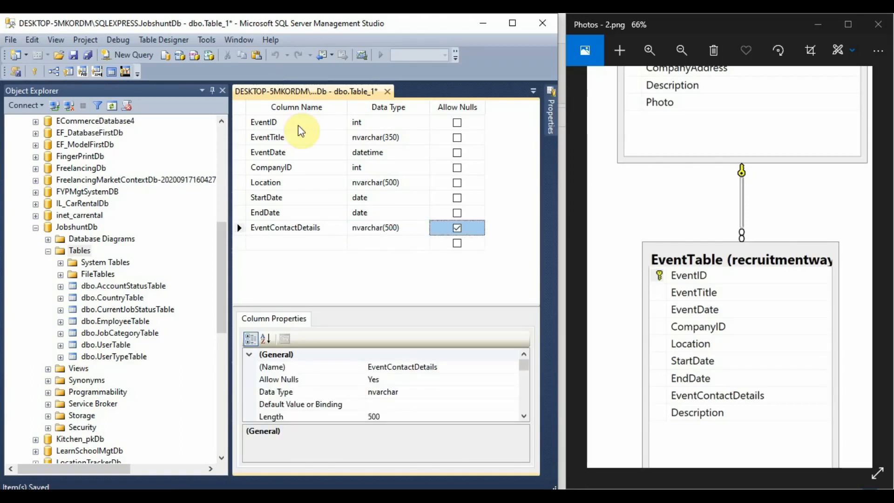
key("Tab")
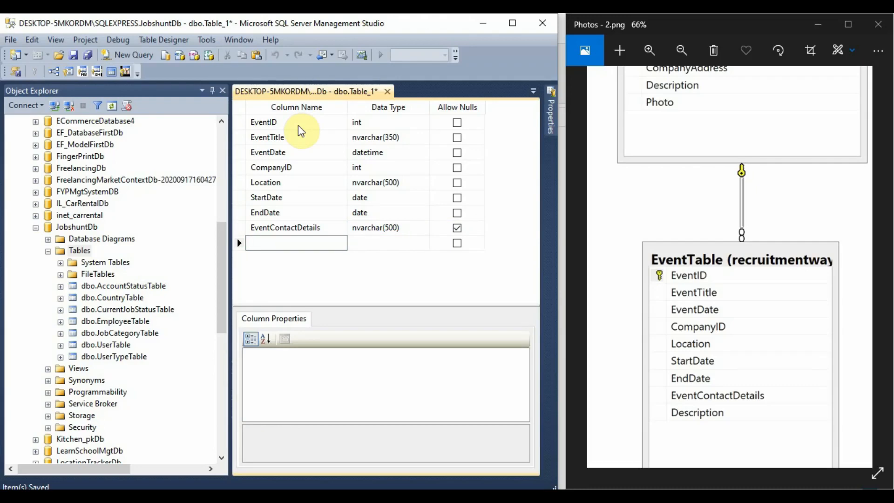
left_click(457, 228)
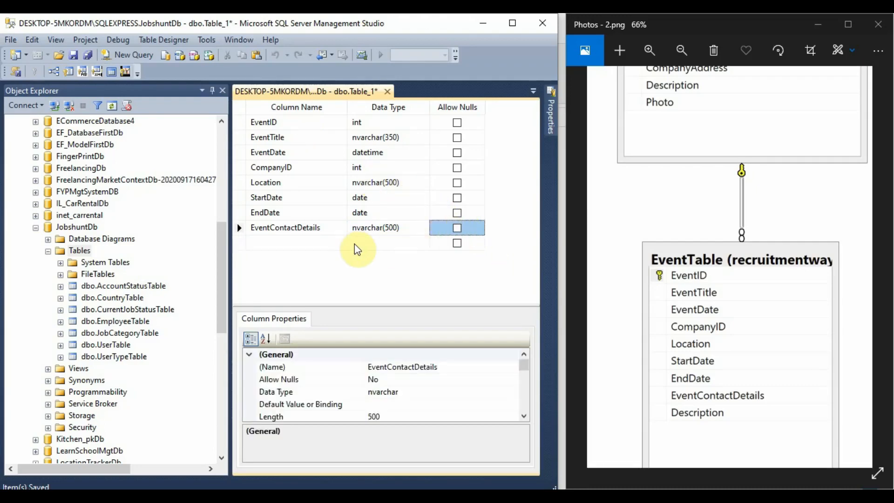
Add a Description column of type nvarchar(2000) with nulls disallowed.
left_click(292, 246)
type("Description")
key("Tab")
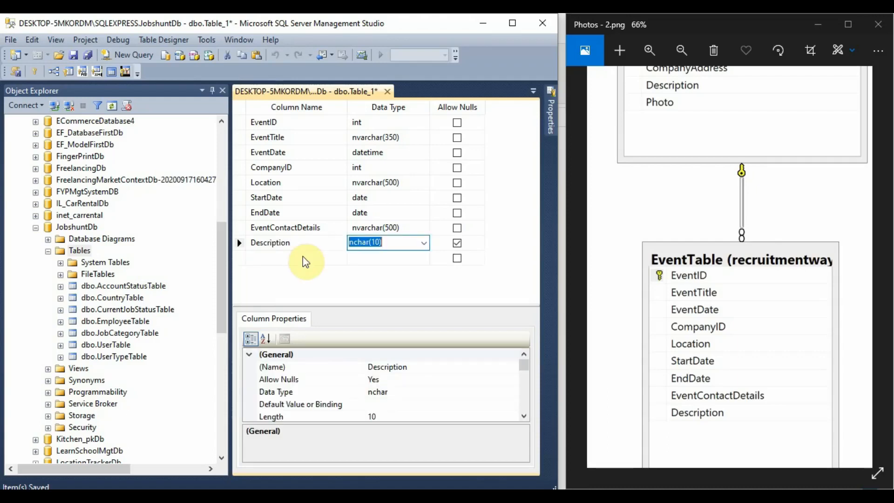
type("nvarchar(50")
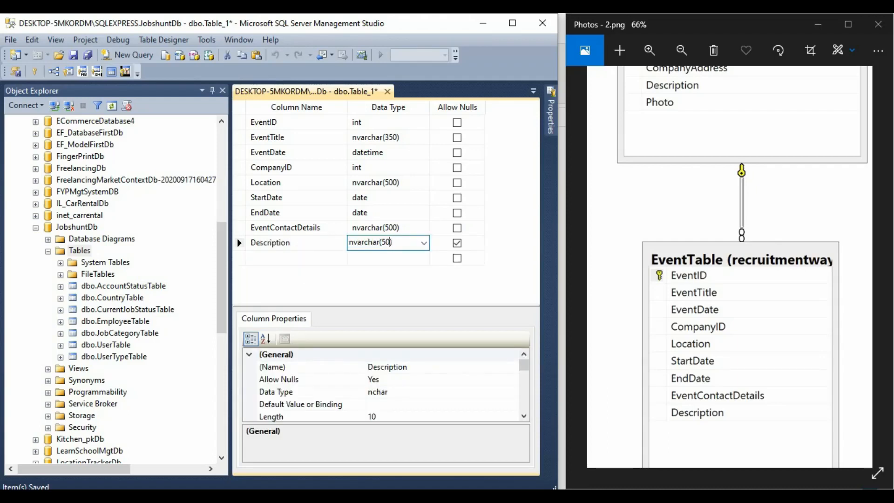
key("BackSpace")
type("2000")
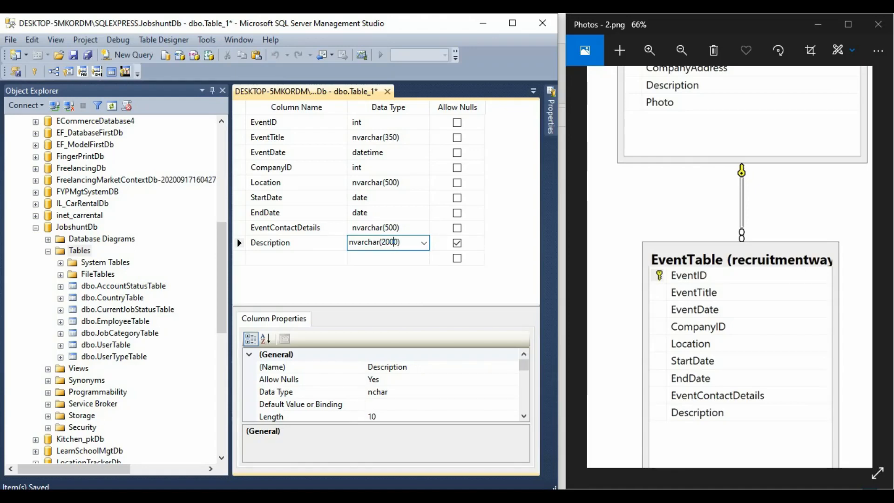
Add an EventBanner column of type nvarchar(MAX) below Description, with nulls disallowed.
left_click(303, 256)
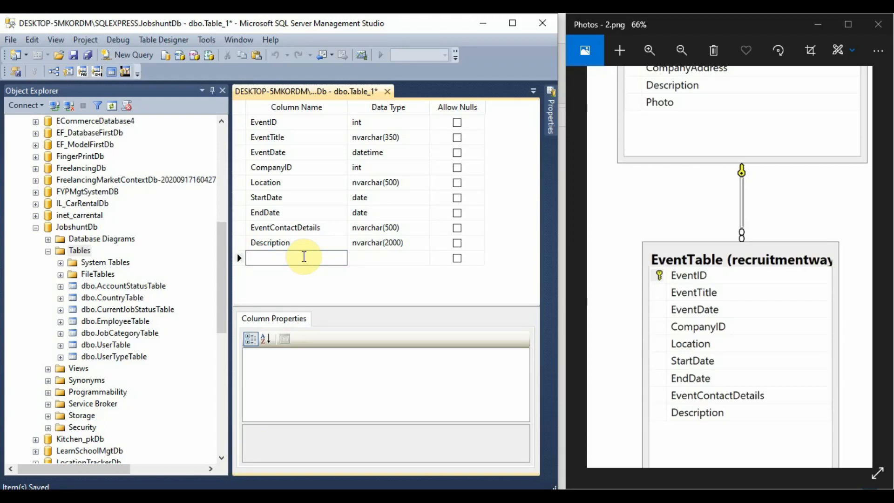
type("EventBanne")
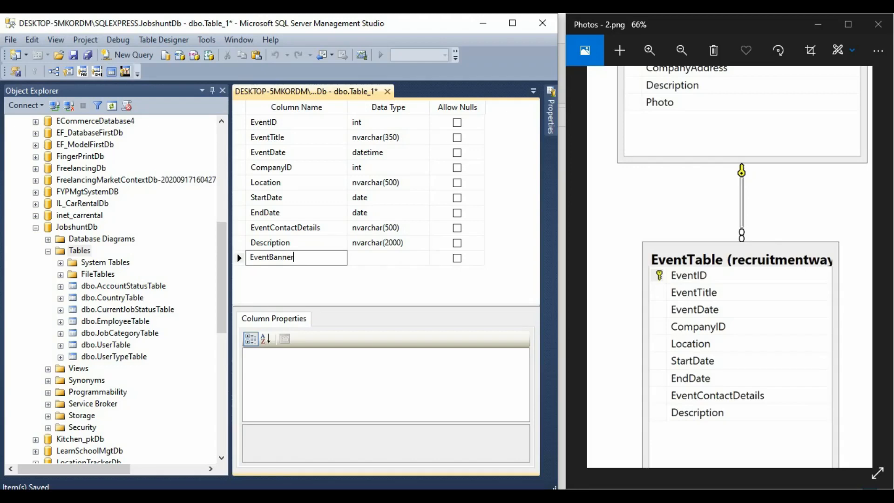
type("r")
key("Tab")
type("nvarchar")
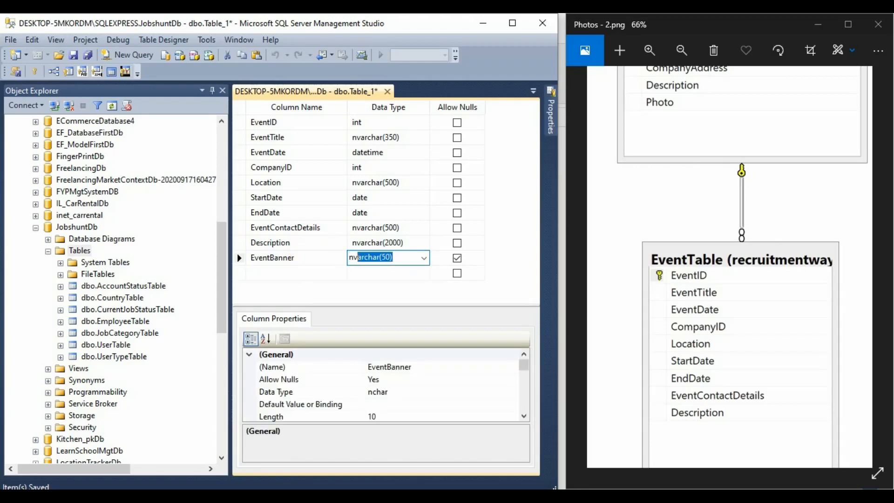
key("Tab")
key("shift+Tab")
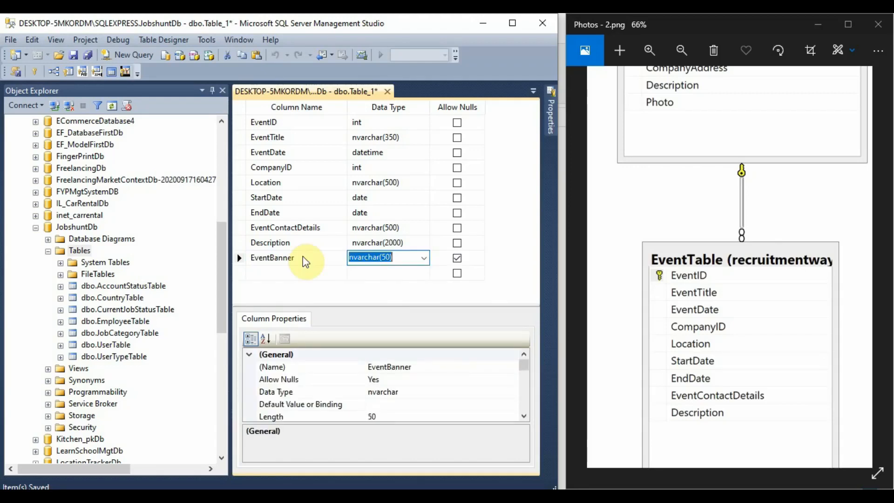
left_click(385, 254)
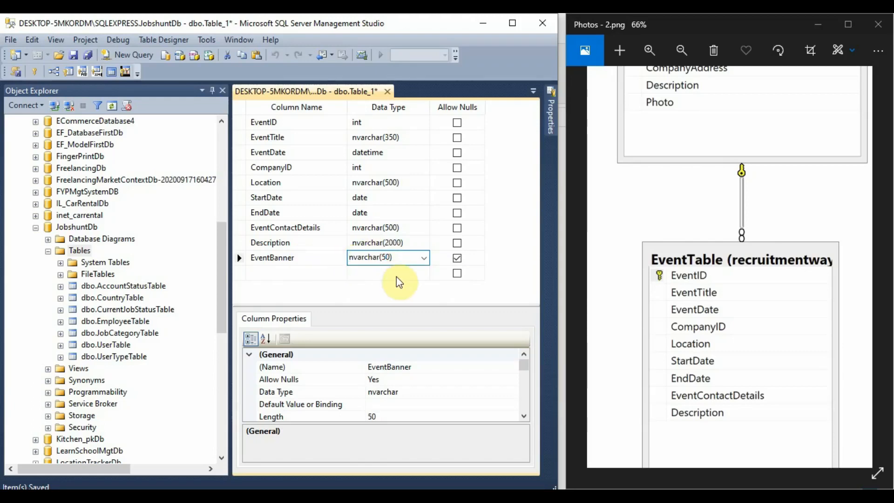
type("MAX")
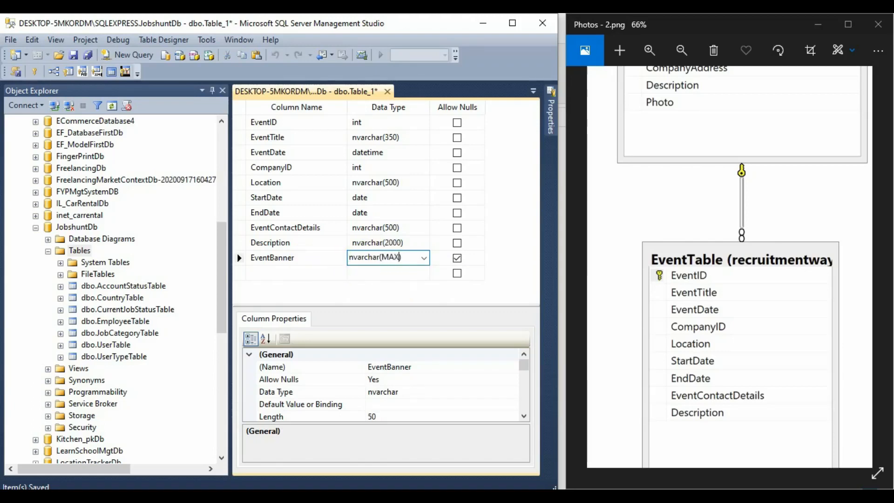
left_click(457, 257)
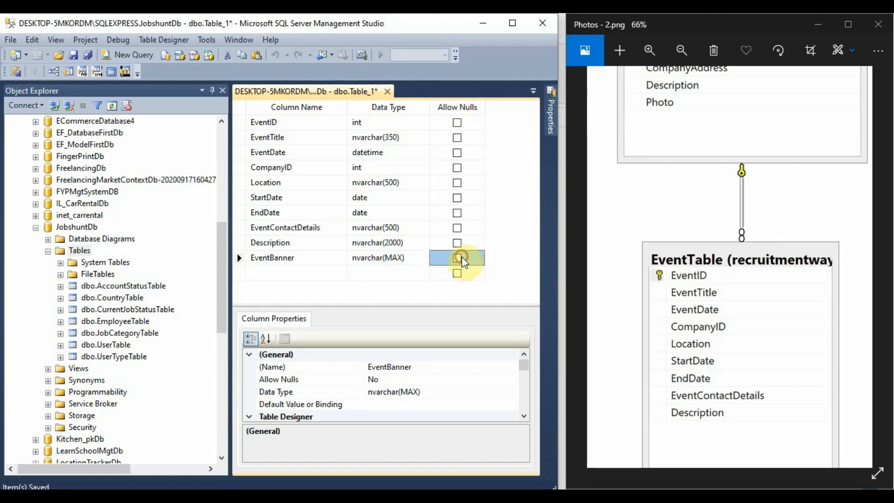
Make EventID the primary key and add a UserID column of type int below EventBanner, with nulls disallowed.
left_click(235, 124)
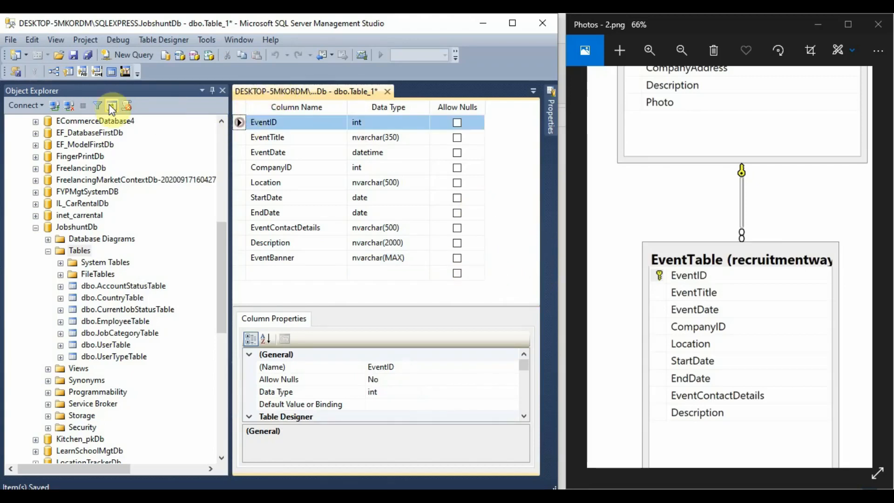
left_click(35, 69)
left_click(288, 274)
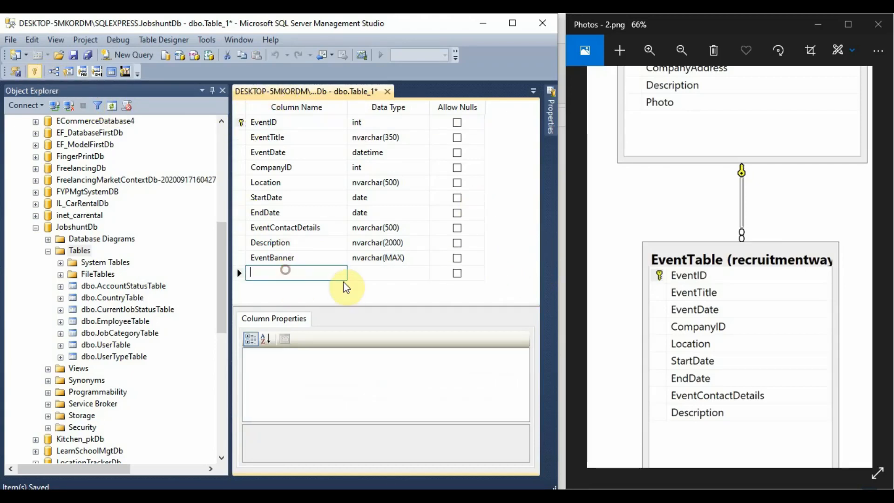
type("UserID")
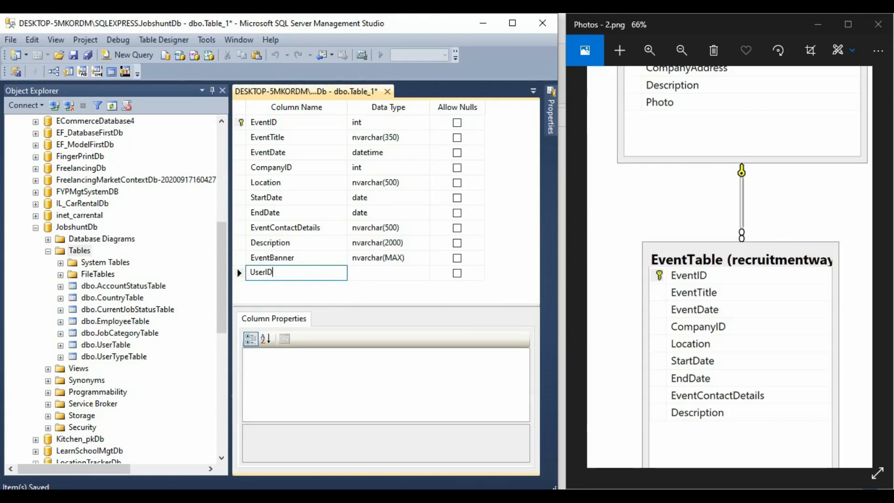
key("Tab")
key("Tab")
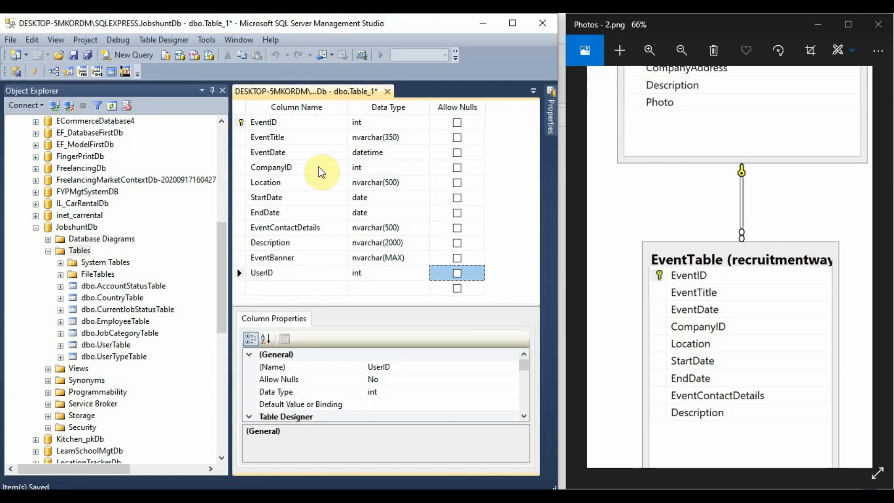
Save the new table under the name EventTable.
right_click(311, 89)
left_click(331, 100)
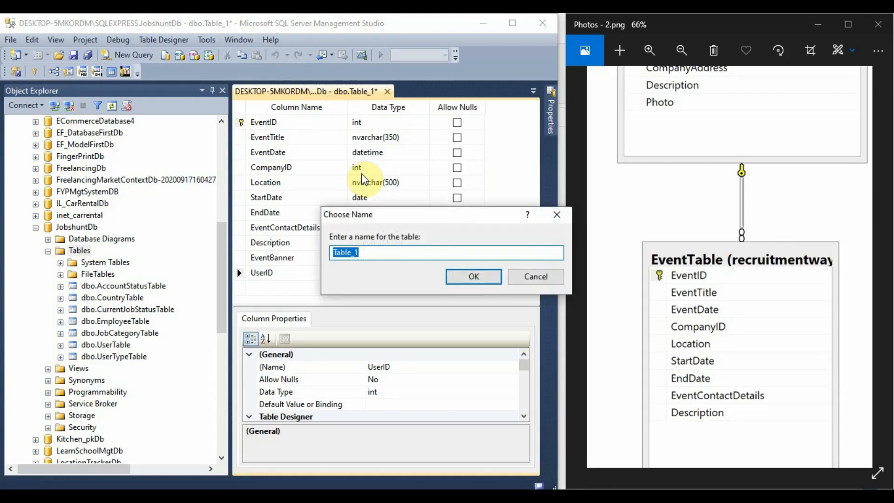
type("Evne")
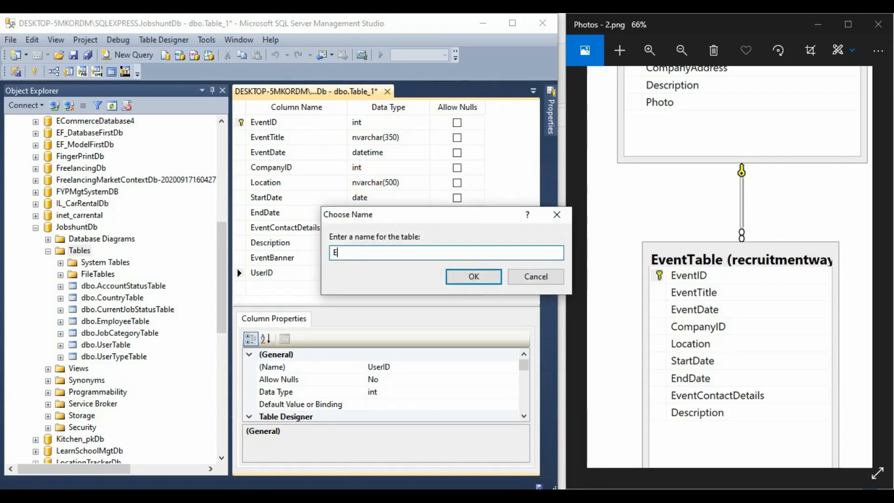
key("BackSpace")
key("BackSpace")
key("BackSpace")
key("BackSpace")
type("EventTable")
key("Return")
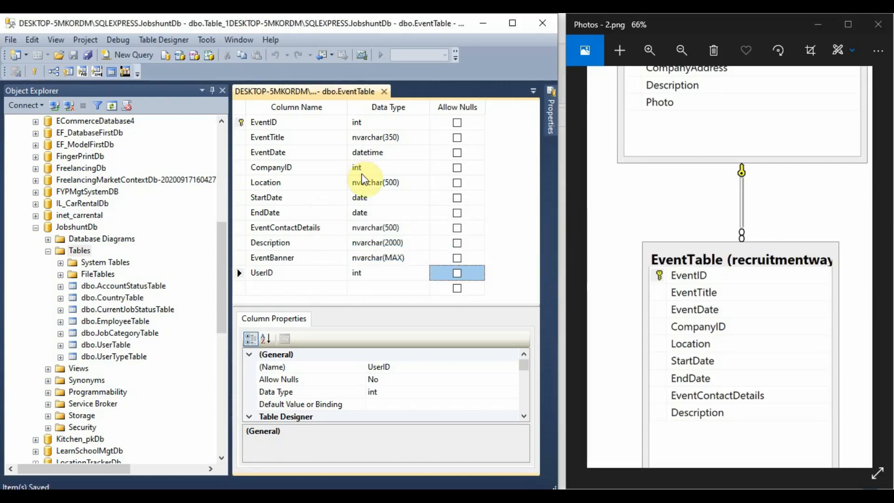
Make EventID an identity column by setting Is Identity to Yes, and save EventTable.
left_click(238, 134)
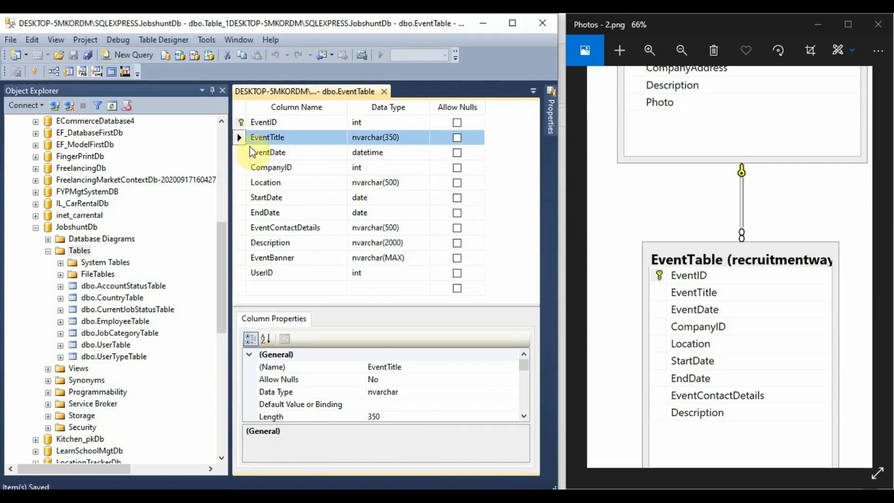
left_click(239, 122)
scroll(288, 373, "down", 5)
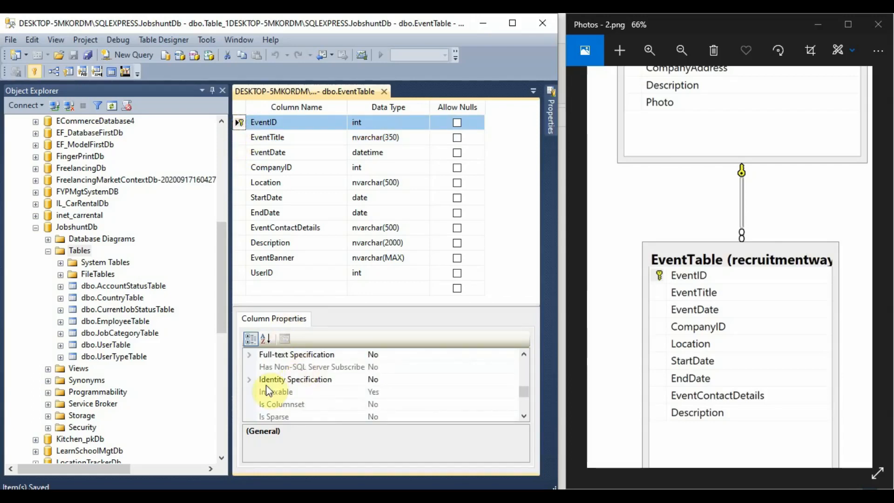
left_click(249, 379)
double_click(403, 392)
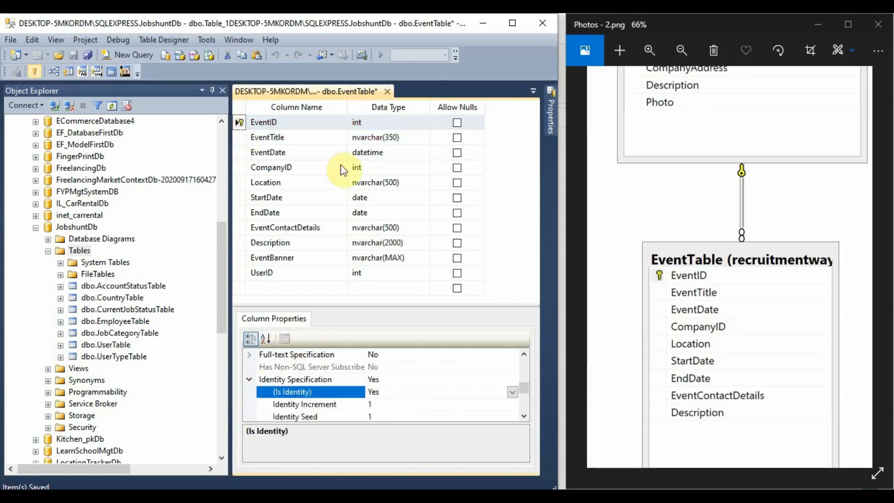
right_click(297, 92)
left_click(315, 95)
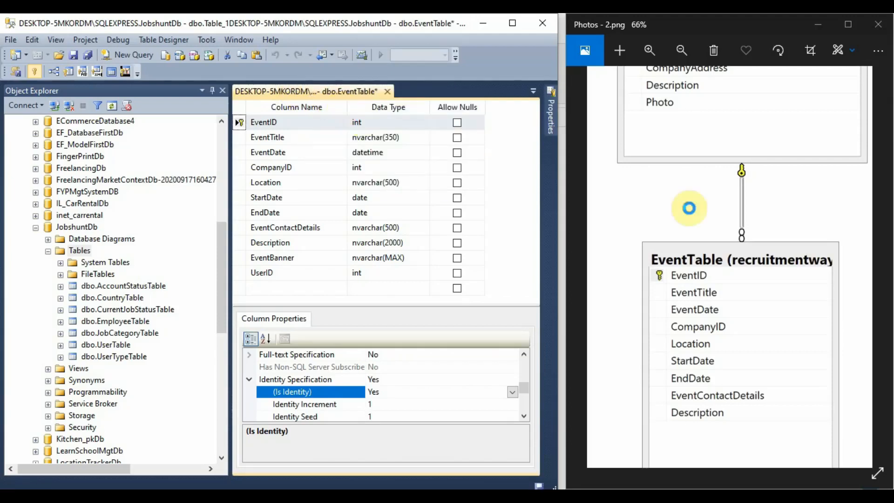
Close the EventTable design and refresh the list of tables in JobshuntDb.
scroll(739, 295, "up", 5)
scroll(760, 290, "up", 7)
left_click_drag(757, 345, 745, 382)
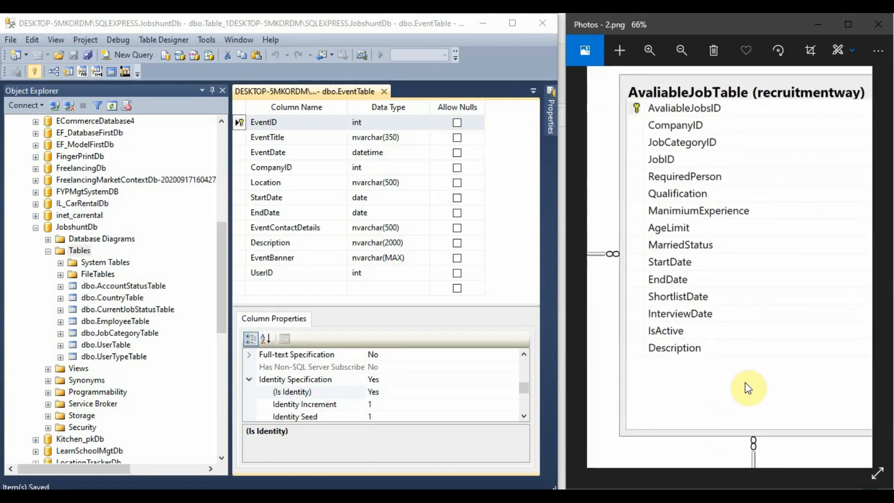
left_click(384, 92)
right_click(75, 239)
right_click(60, 250)
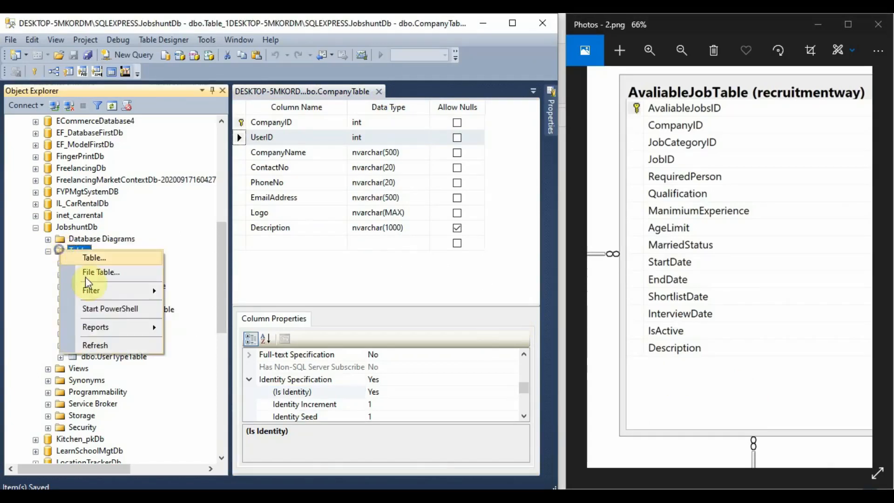
left_click(119, 344)
Create a new table in JobshuntDb with a PostJobID column of type int, with nulls disallowed.
right_click(81, 250)
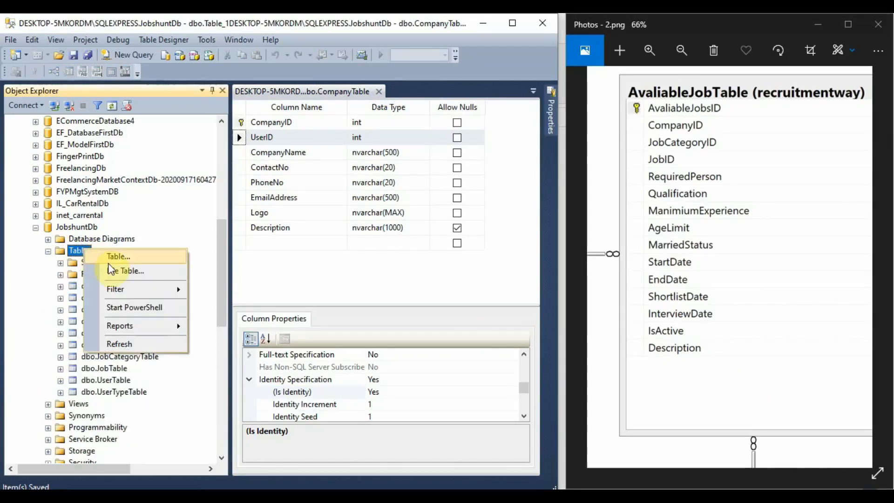
left_click(112, 259)
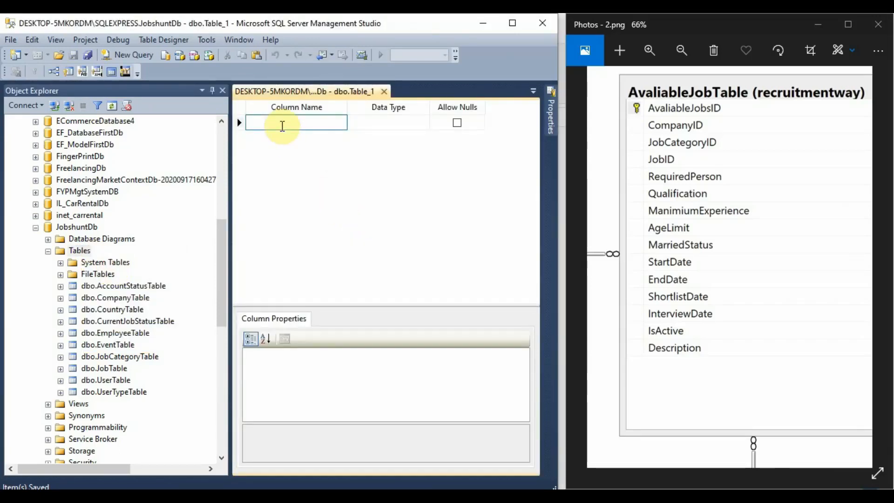
type("Post")
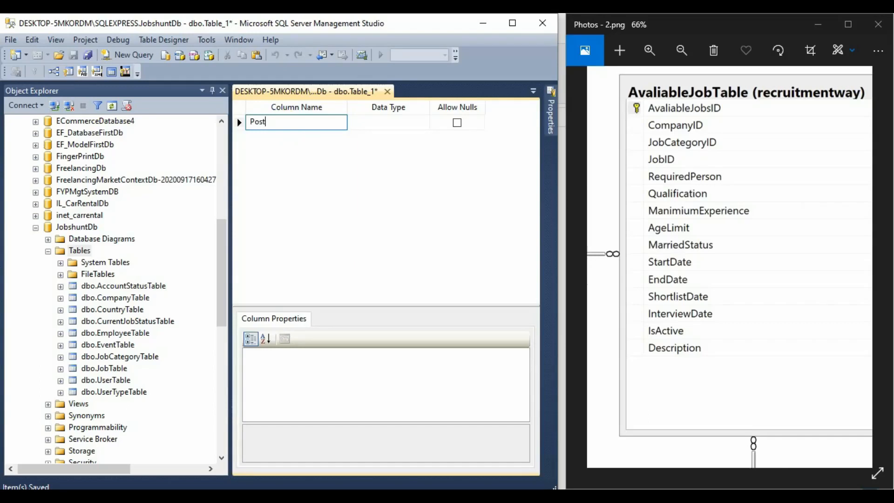
type("JobID")
key("Tab")
type("int")
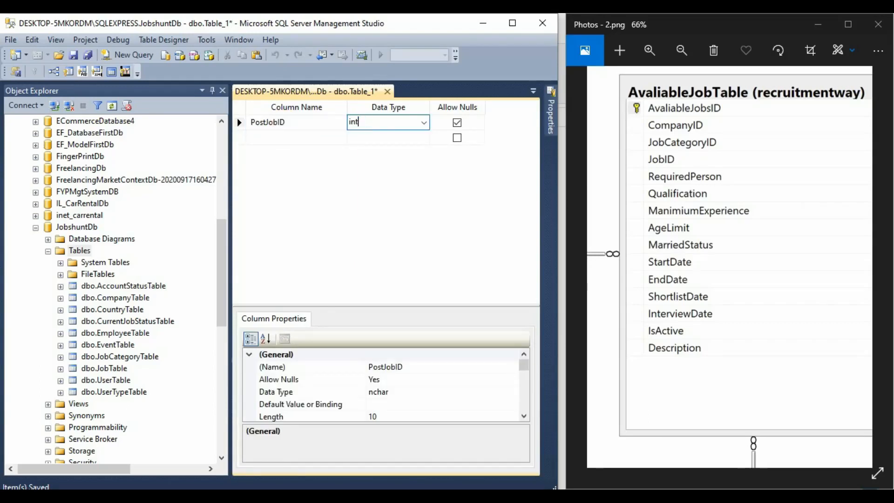
left_click(283, 132)
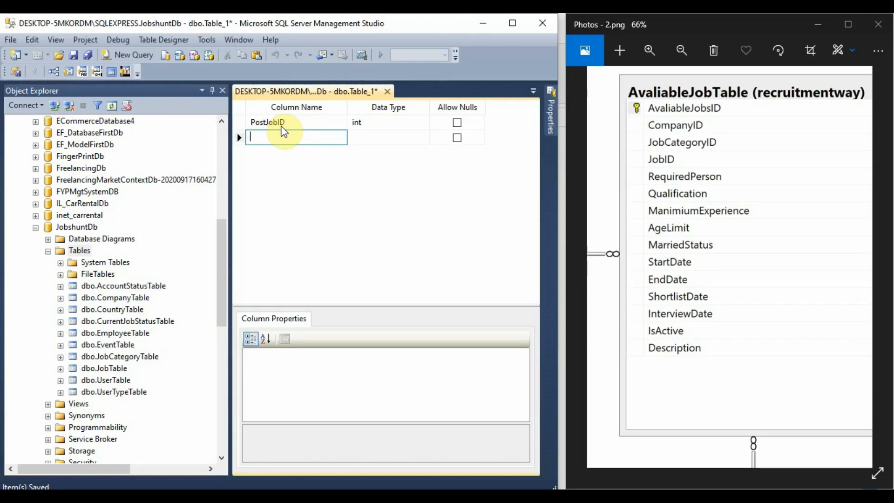
Add a UserID column of type int below PostJobID, with nulls disallowed.
type("UserID")
key("Tab")
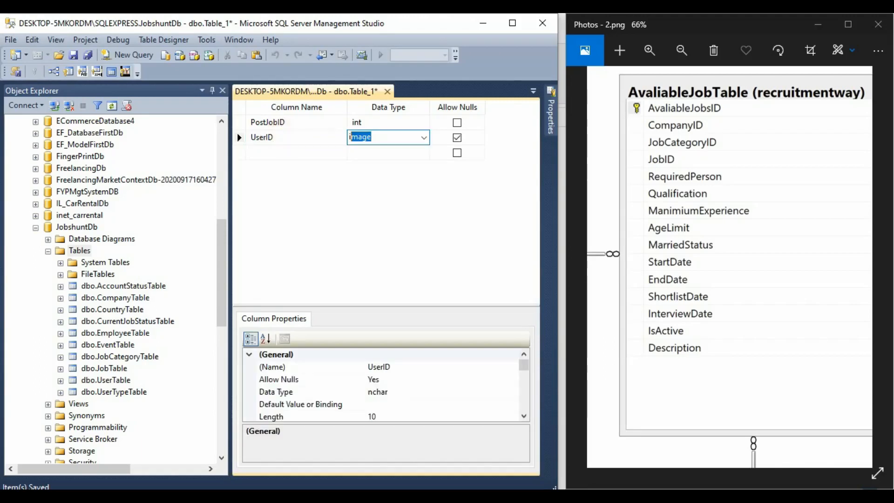
type("int")
key("Tab")
key("Tab")
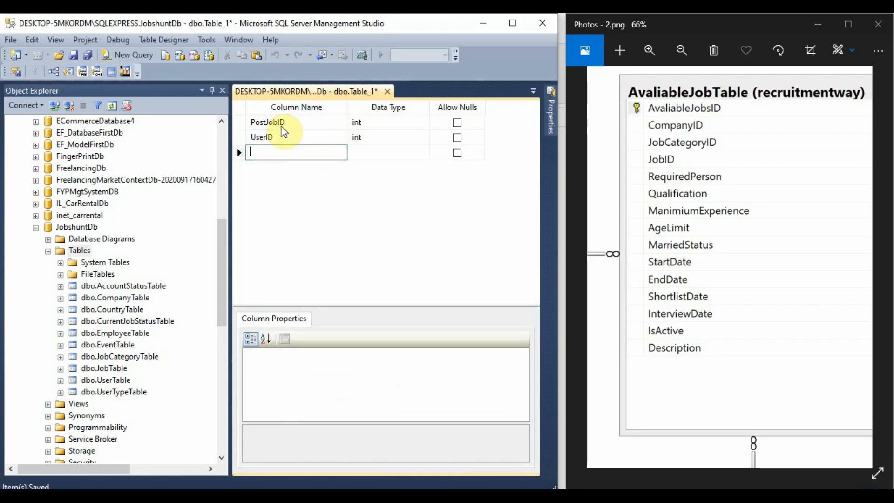
Add a CompanyID column of type int below UserID, with nulls disallowed.
type("CompanyID")
key("Tab")
type("int")
key("Tab")
key("Tab")
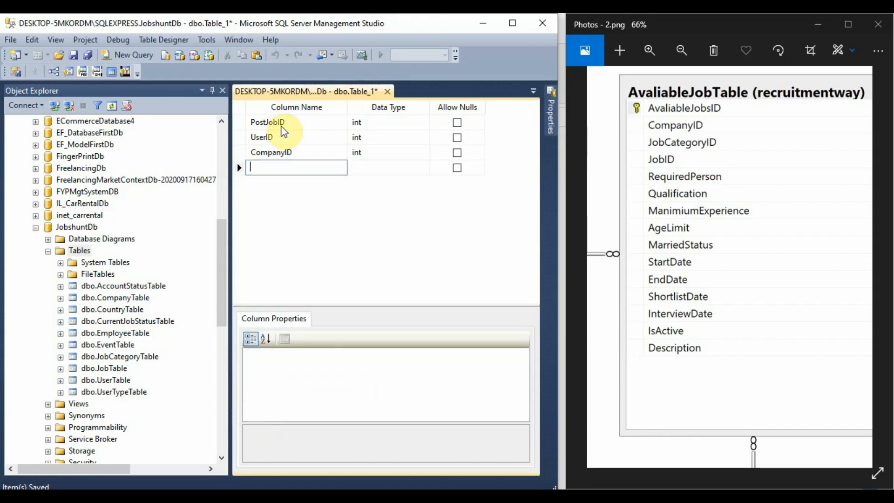
Add a JobID column of type int below CompanyID, with nulls disallowed.
type("JobID")
key("Tab")
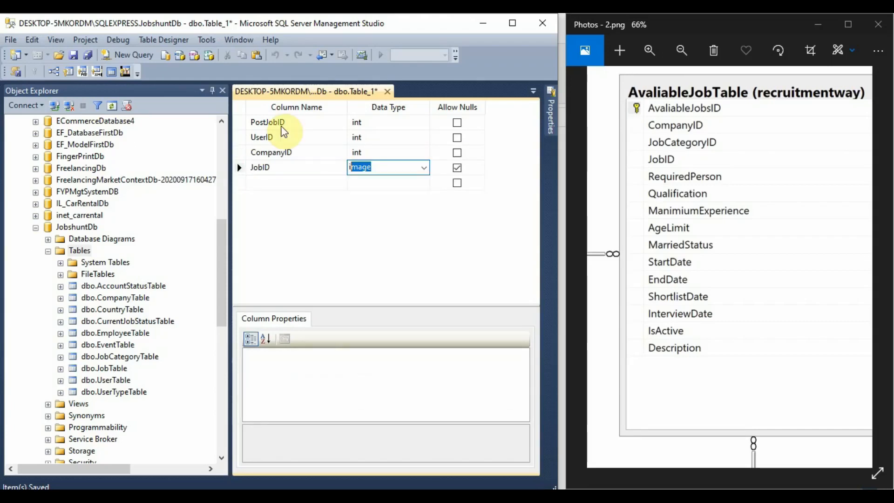
type("int")
key("Tab")
key("Tab")
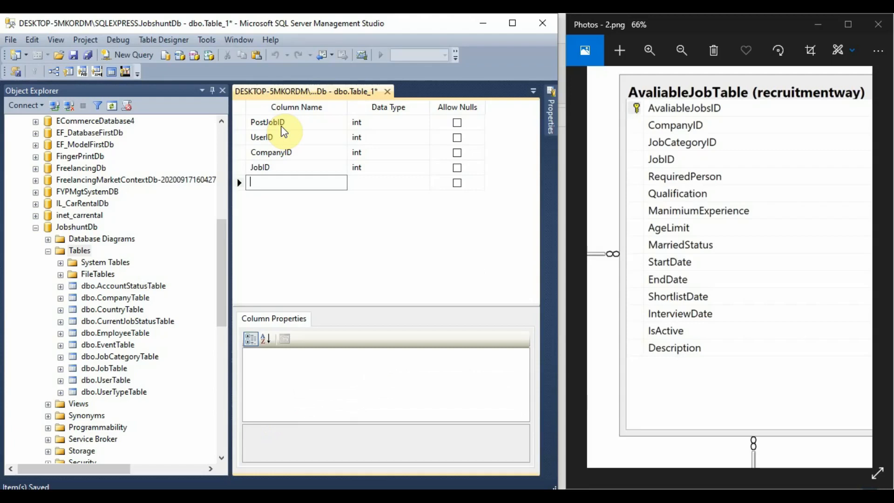
Add a RequiredPerson column of type int below JobID, with nulls disallowed.
type("Requi")
key("BackSpace")
type("RequiredPerson")
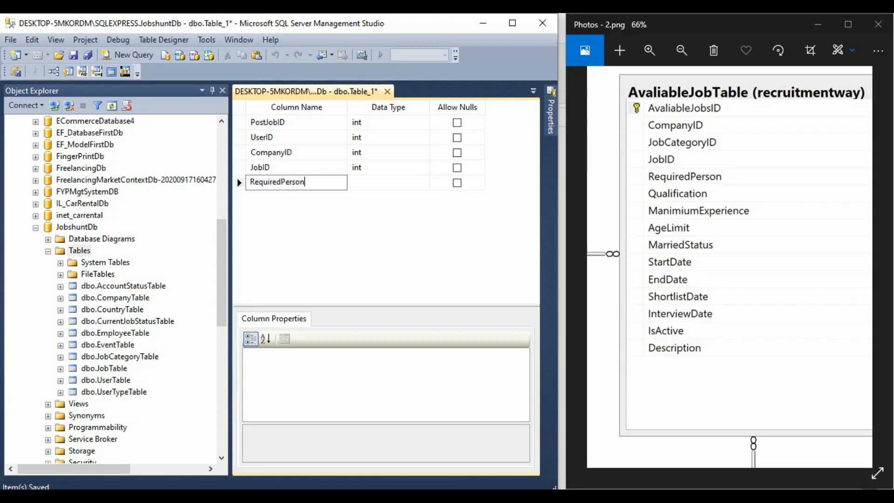
key("Tab")
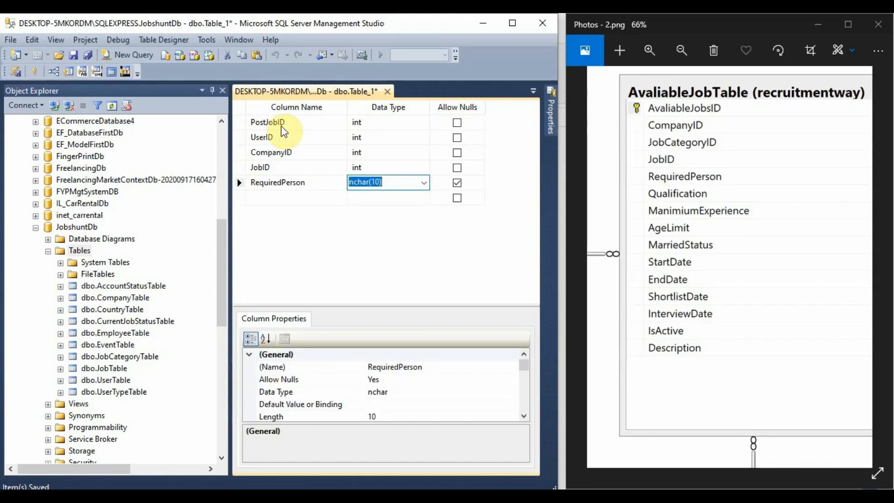
type("int")
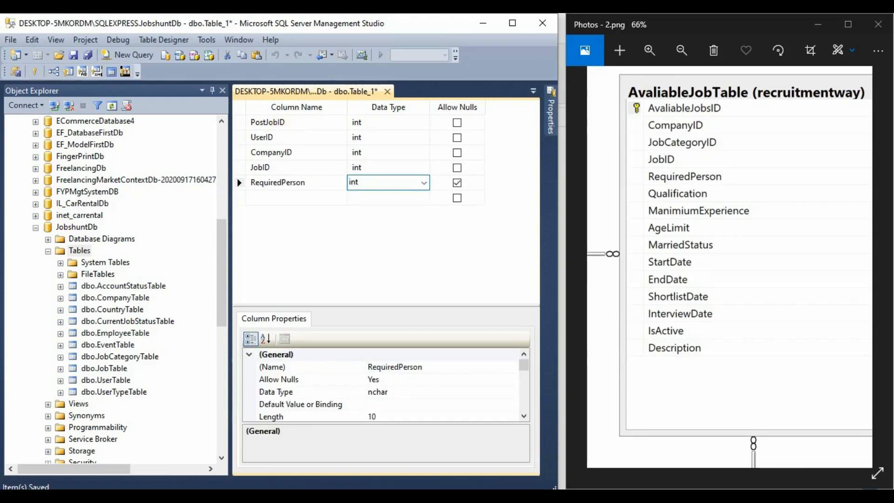
key("Tab")
key("space")
key("Tab")
Add a Qualification column of type nvarchar(500) with nulls disallowed.
type("Q")
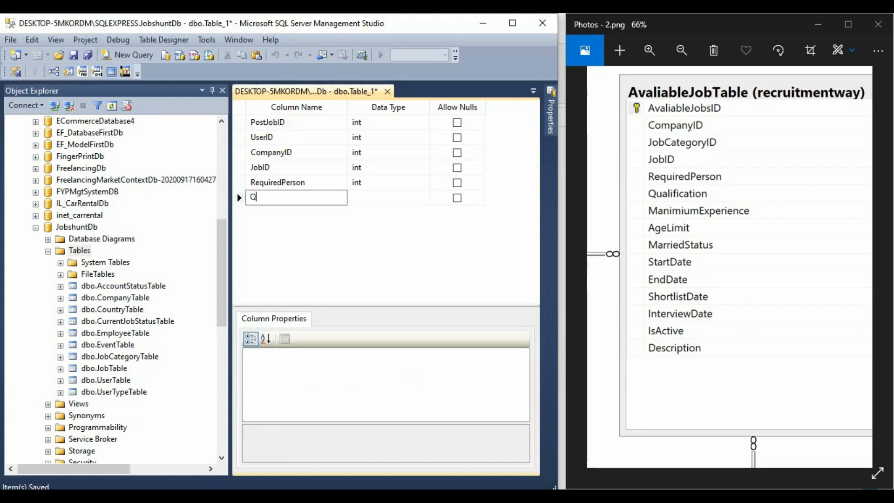
type("ualification")
key("Tab")
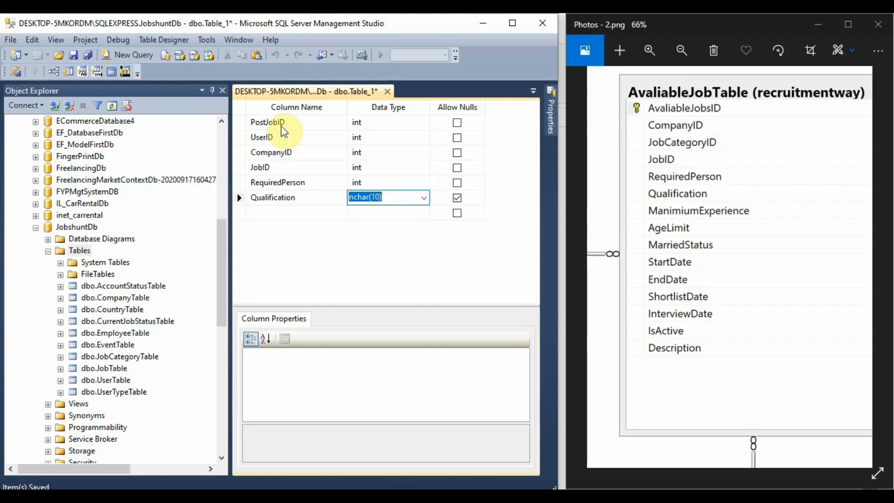
type("nvarchar")
key("Right")
key("Left")
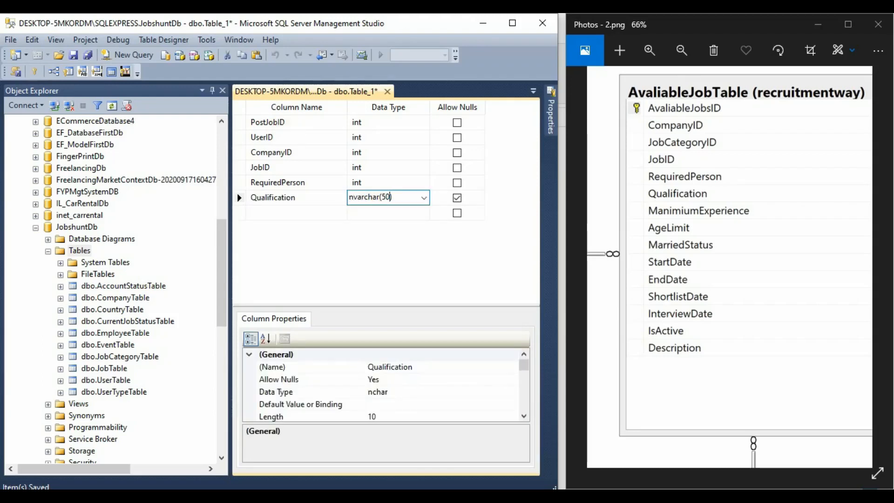
type("0")
key("Tab")
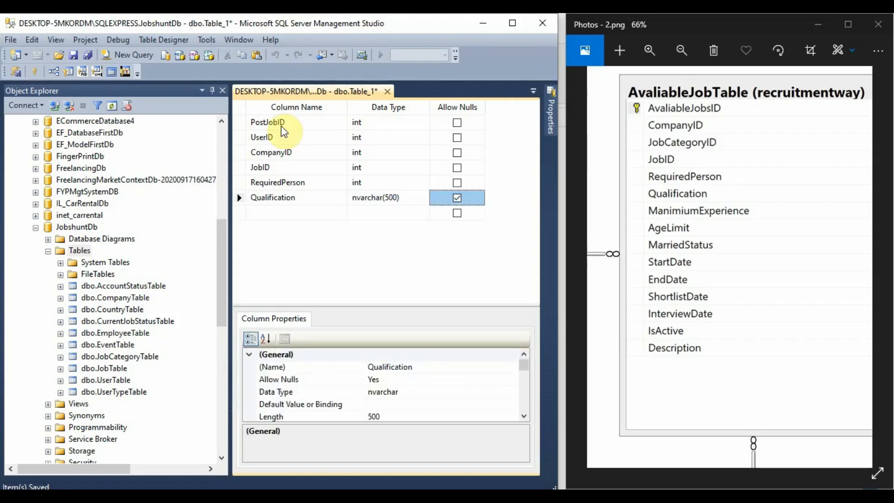
key("space")
key("Tab")
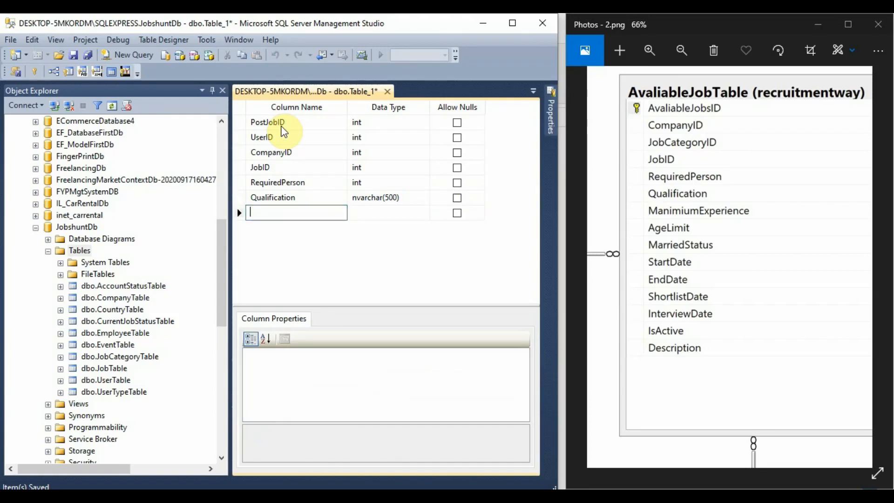
Add a ManimumExperience column of type nvarchar(500) with nulls disallowed.
type("Man")
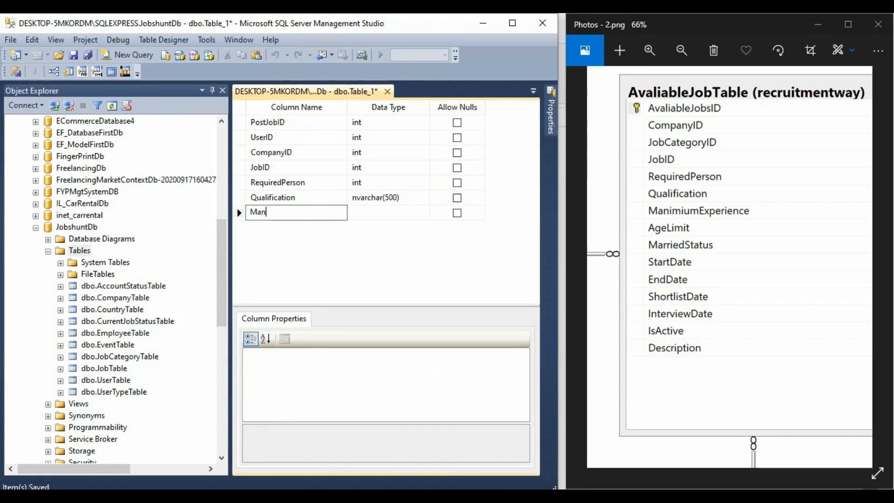
type("imumExperience")
key("Tab")
type("nvarchar")
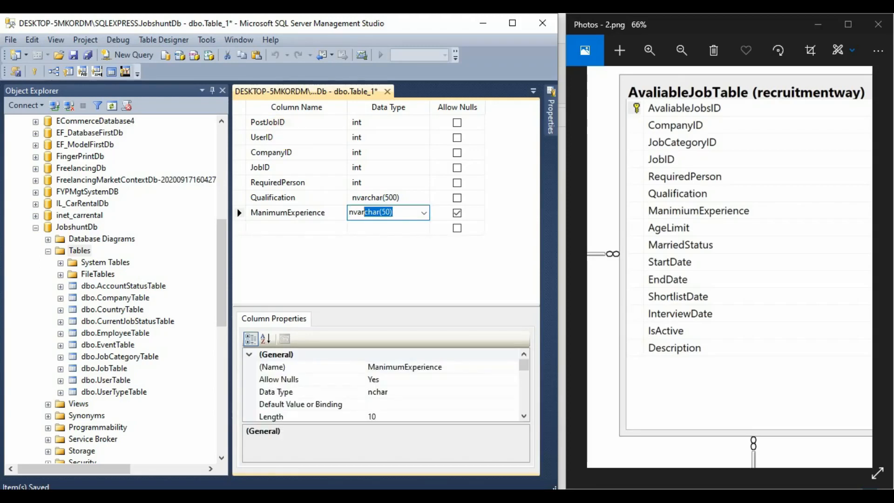
key("Right")
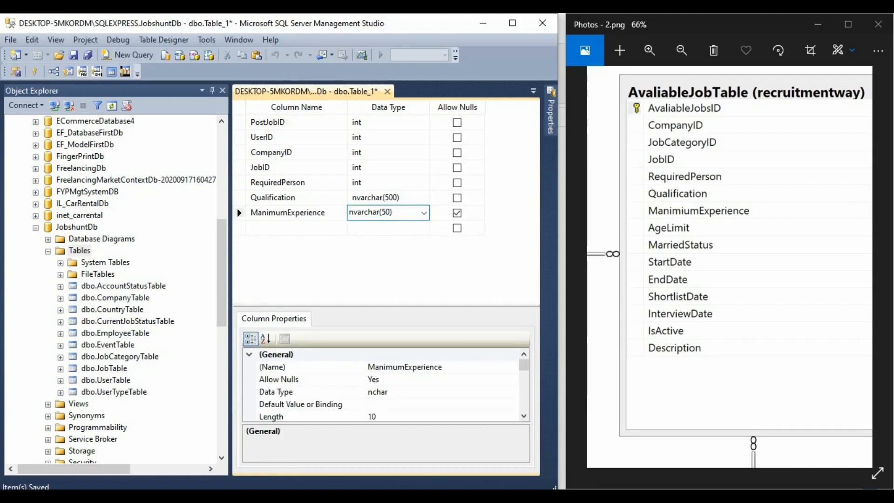
type("0")
key("Tab")
key("space")
key("Tab")
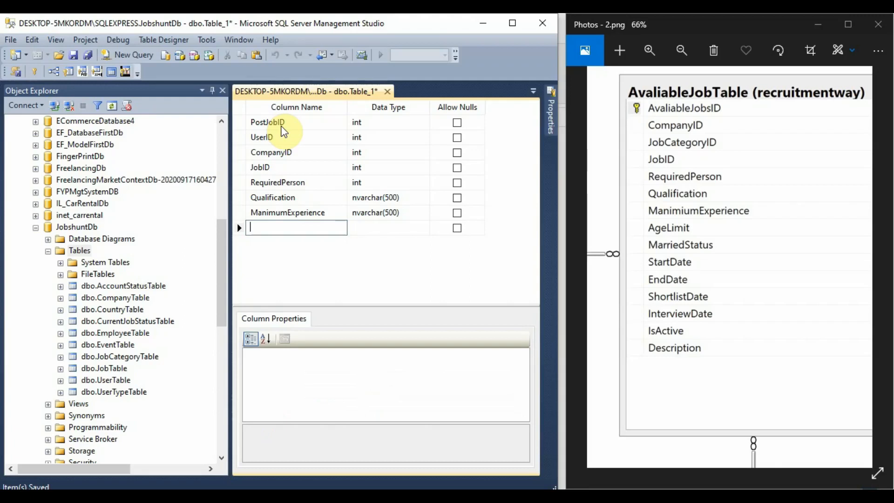
Add an AgeLimit column of type int below ManimumExperience, with nulls disallowed.
type("AgeLi")
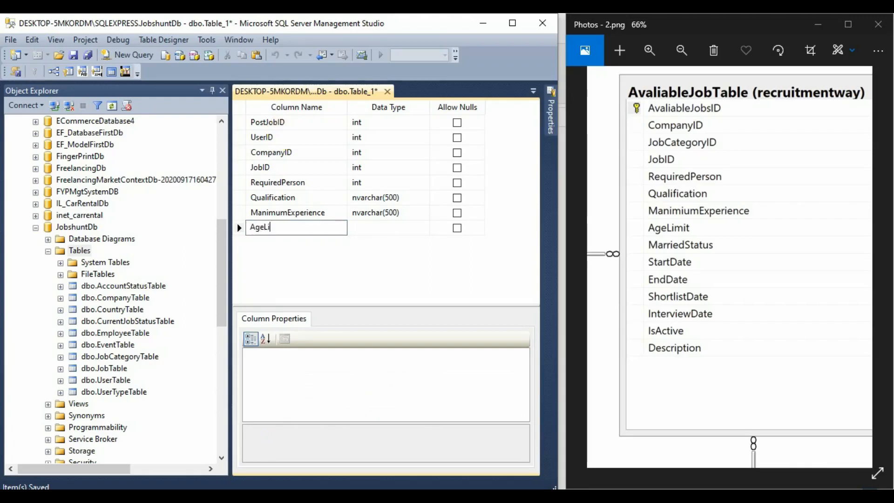
type("mit")
key("Tab")
type("int")
key("Tab")
key("space")
key("Tab")
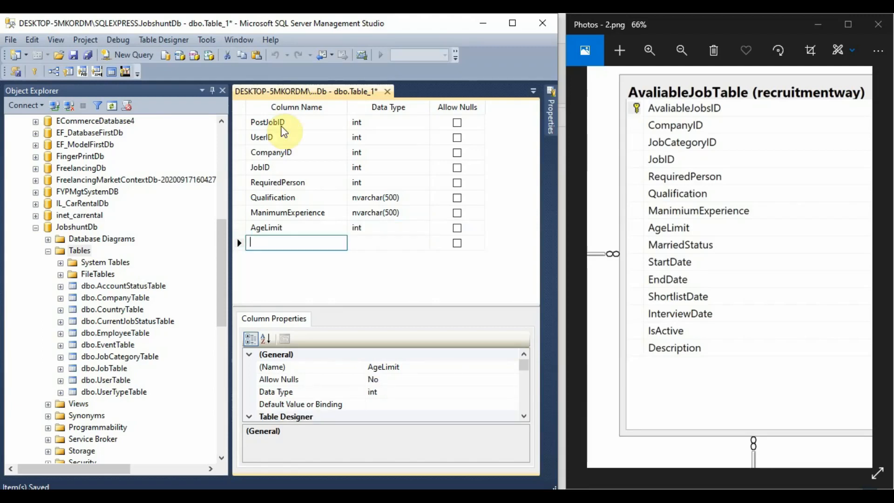
Add a MarriedStatus column of type nvarchar(50) below AgeLimit, with nulls disallowed.
type("MarriedStatus")
key("Tab")
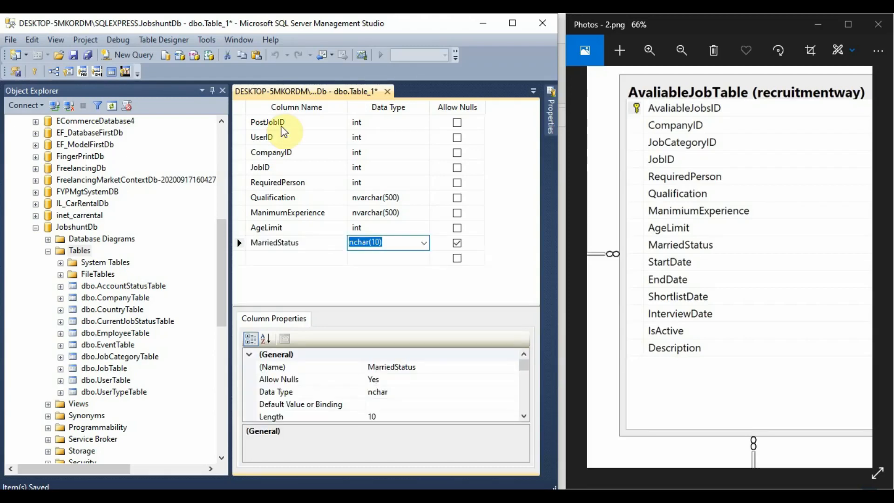
type("nvarchar")
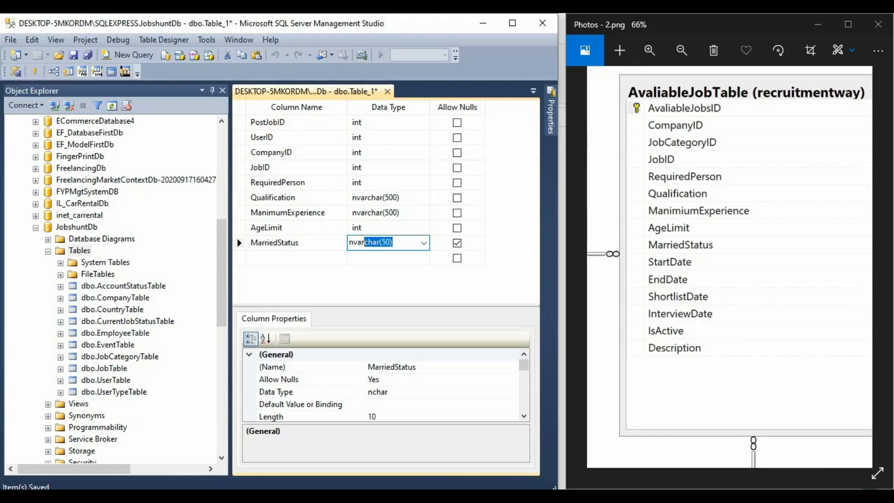
key("Tab")
key("space")
key("Tab")
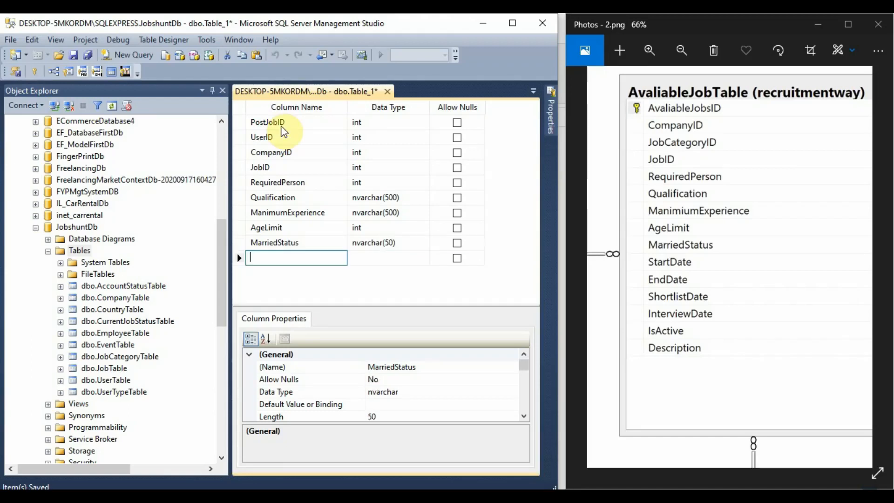
Add a StartDate column of type date below MarriedStatus, with nulls disallowed.
type("S")
type("tatus")
key("BackSpace")
type("rtDate")
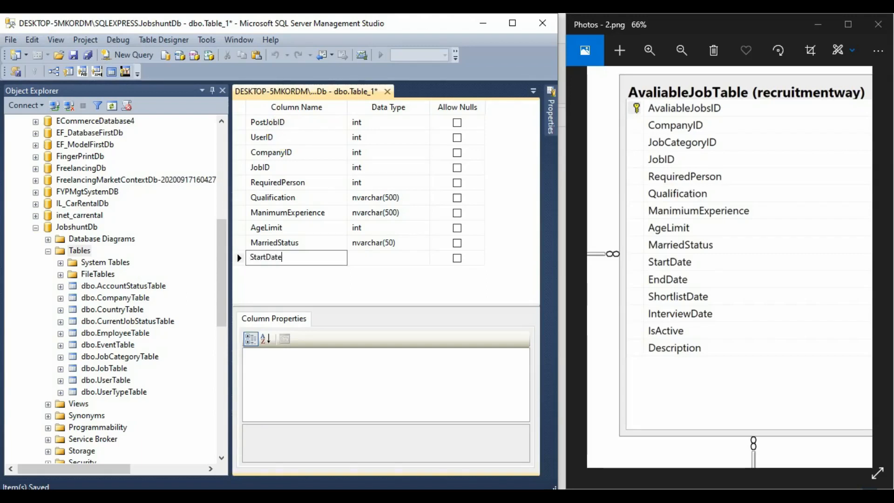
key("Tab")
type("date")
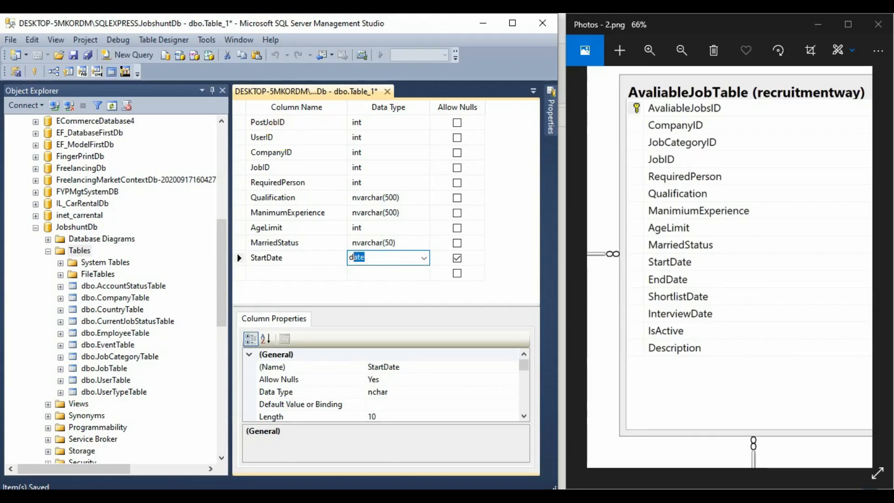
key("Tab")
key("space")
key("Tab")
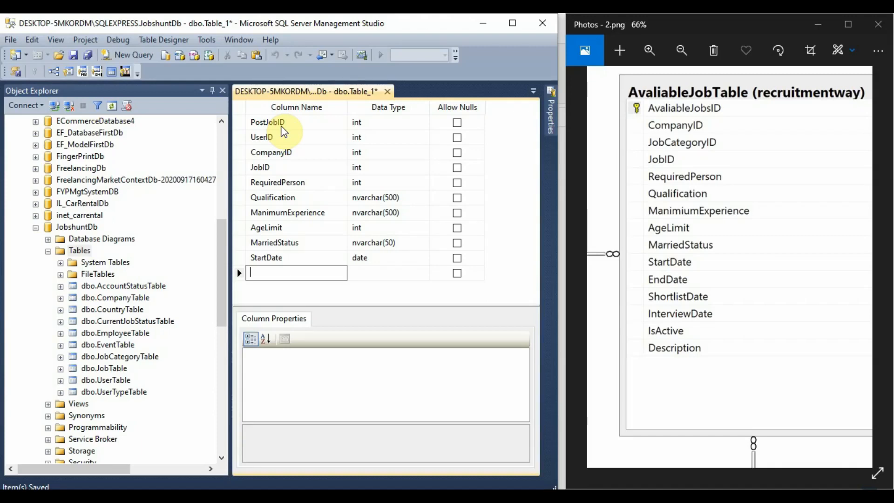
Add an EndDate column of type date below StartDate, with nulls disallowed.
type("EndDate")
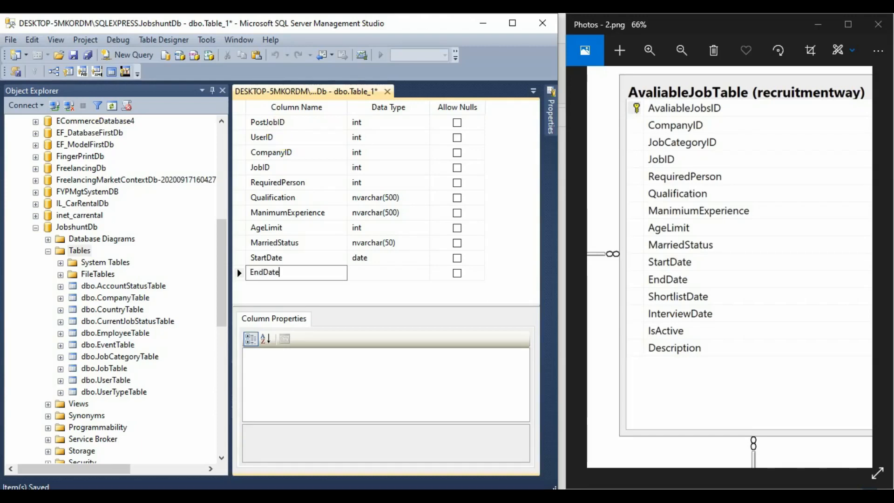
key("Tab")
type("date")
key("Tab")
key("space")
key("Tab")
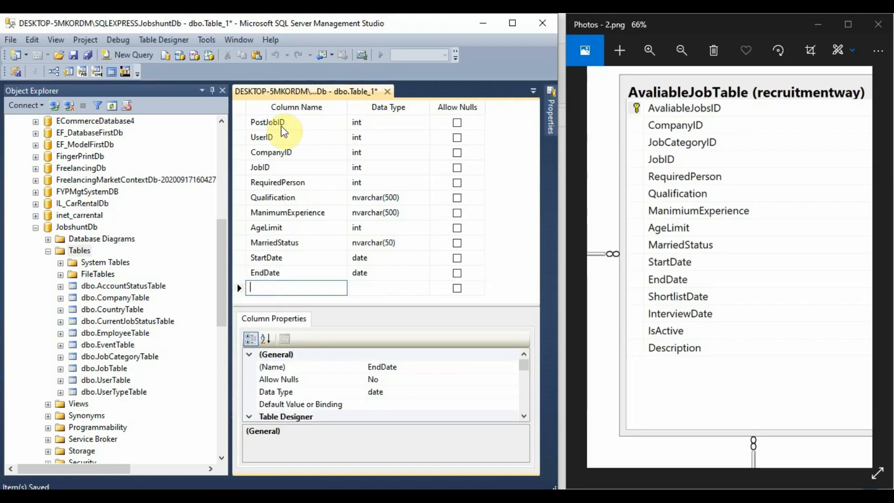
Add a ShortlistDate column of type date below EndDate, with nulls disallowed.
type("Shor")
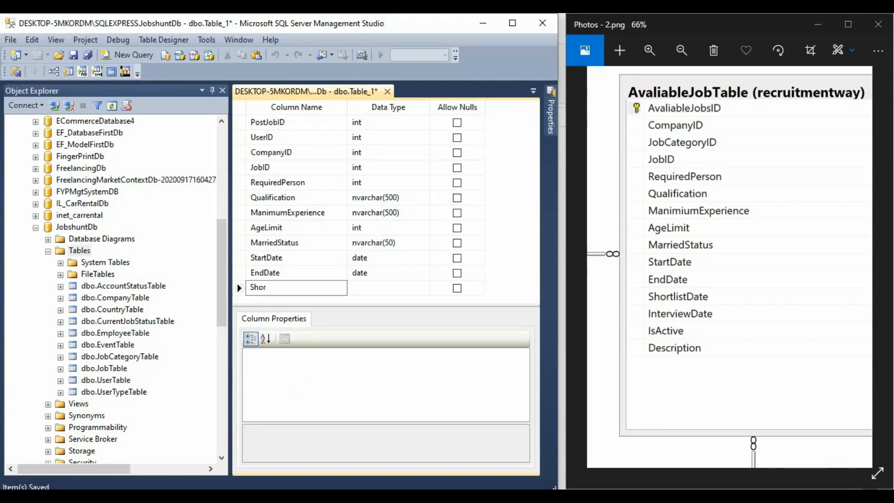
type("tlistDate")
key("Tab")
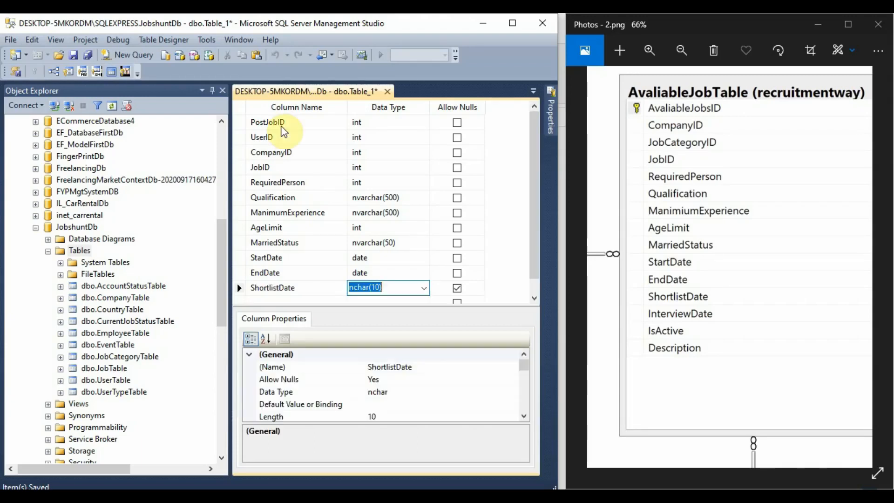
type("date")
key("Tab")
key("space")
key("Tab")
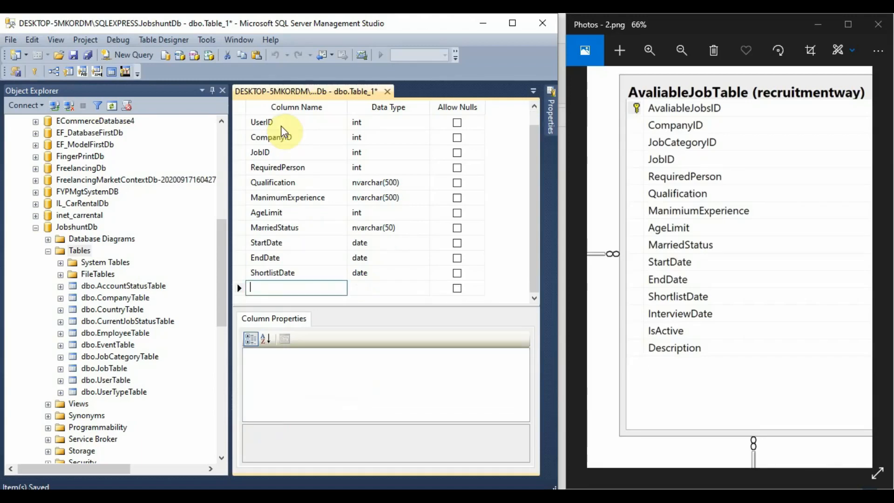
Add an InterviewDate column of type date below ShortlistDate, with nulls disallowed.
type("Inter")
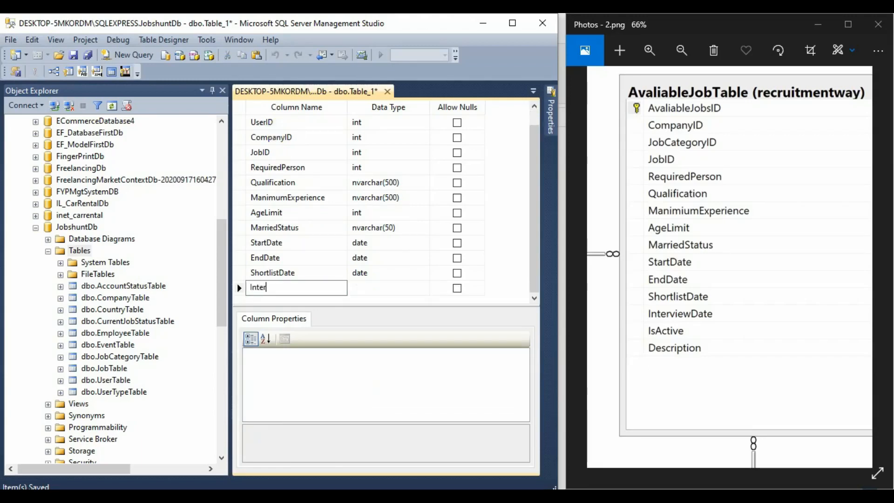
type("viewDate")
key("Tab")
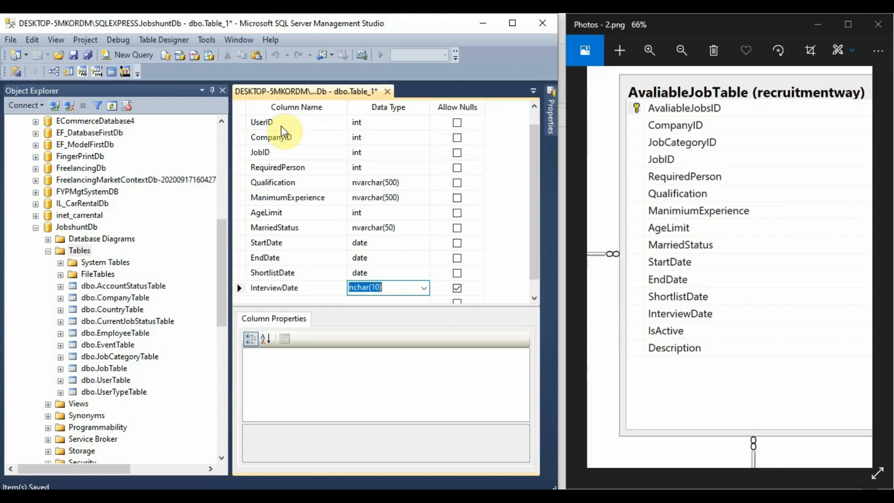
type("date")
key("Tab")
key("space")
key("Tab")
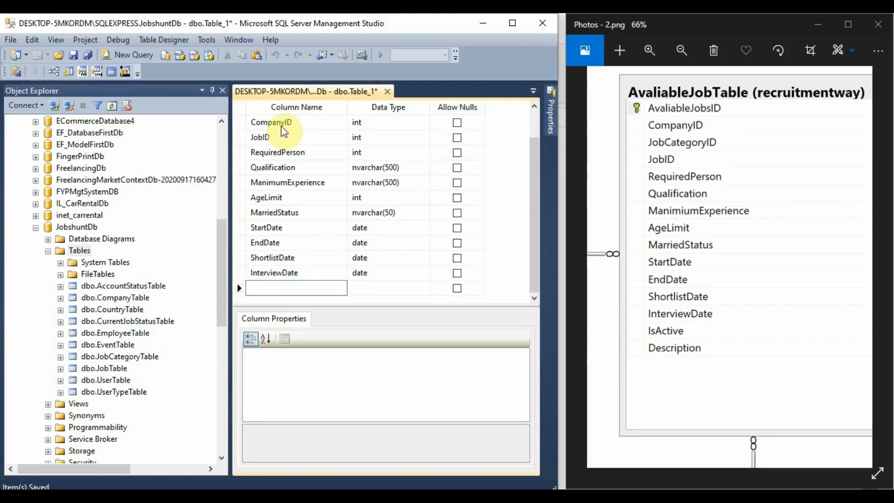
Add a JobStatusID column of type int below InterviewDate, with nulls disallowed.
type("JobStatus")
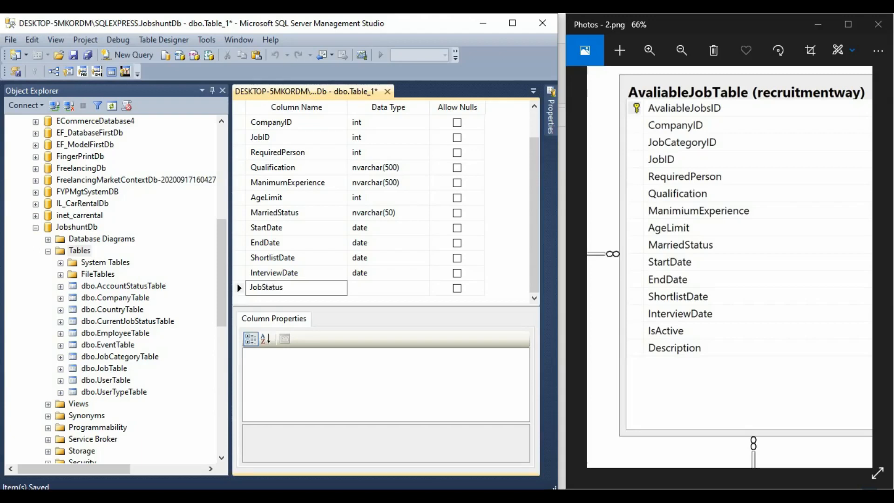
key("Tab")
key("Tab")
key("Tab")
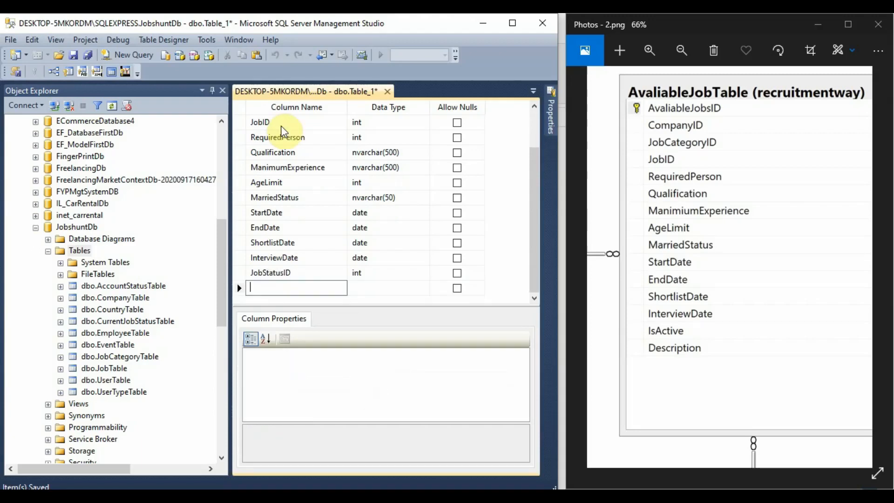
Add a Description column of type nvarchar(2000) below JobStatusID, with nulls disallowed.
type("De")
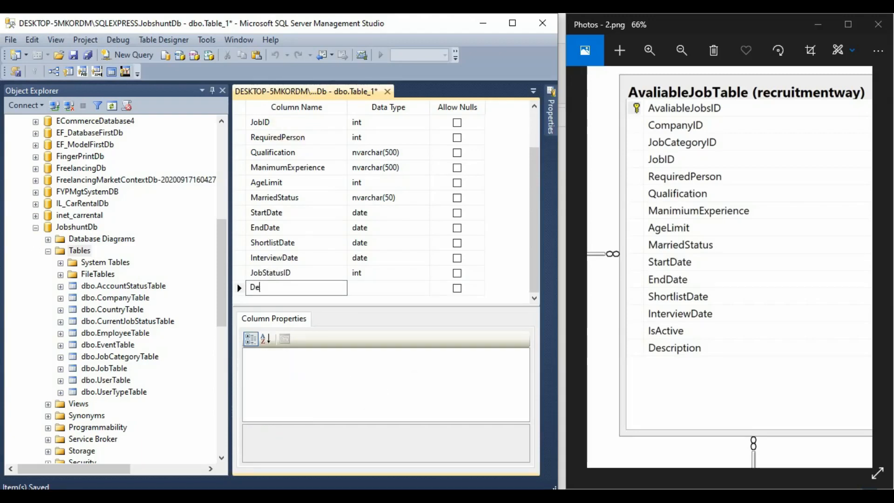
key("BackSpace")
type("escription")
key("Tab")
type("nvar")
key("End")
key("Left")
key("Left")
key("BackSpace")
type("200")
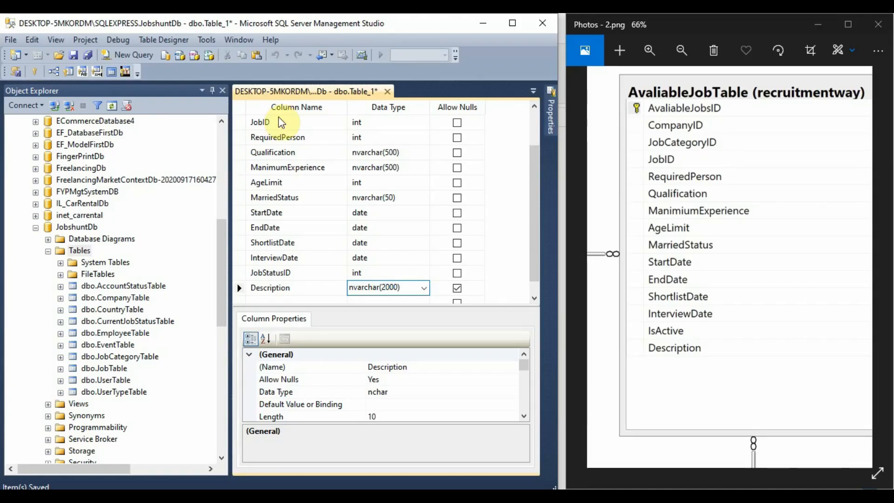
left_click(457, 288)
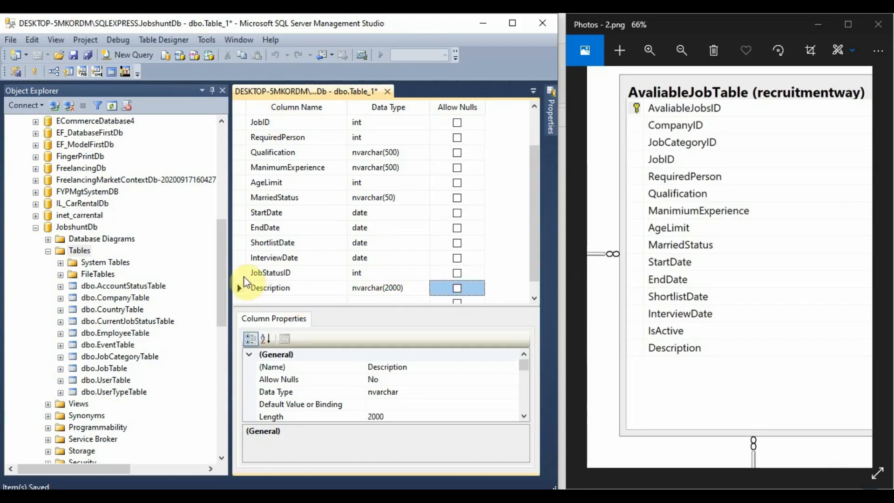
Copy the JobStatusID name into a new JobshuntDb table as its first column, of type int with nulls disallowed.
left_click(239, 272)
left_click(305, 274)
key("ctrl+c")
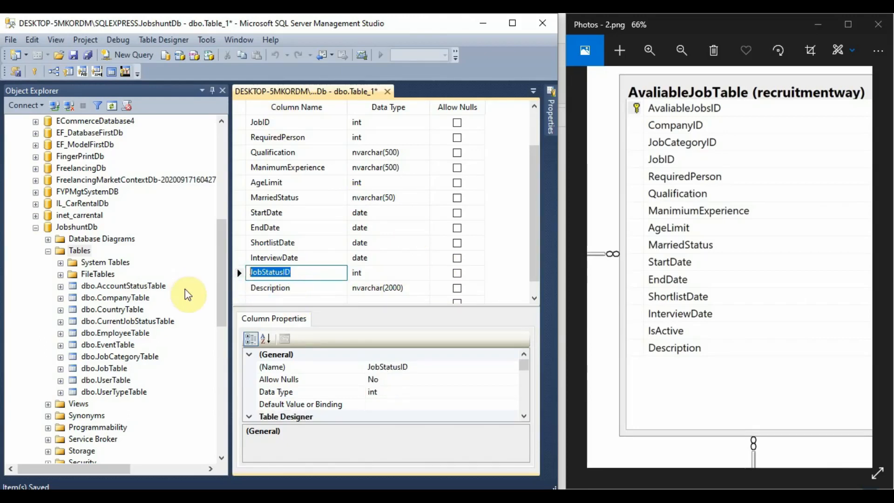
left_click(83, 254)
right_click(83, 256)
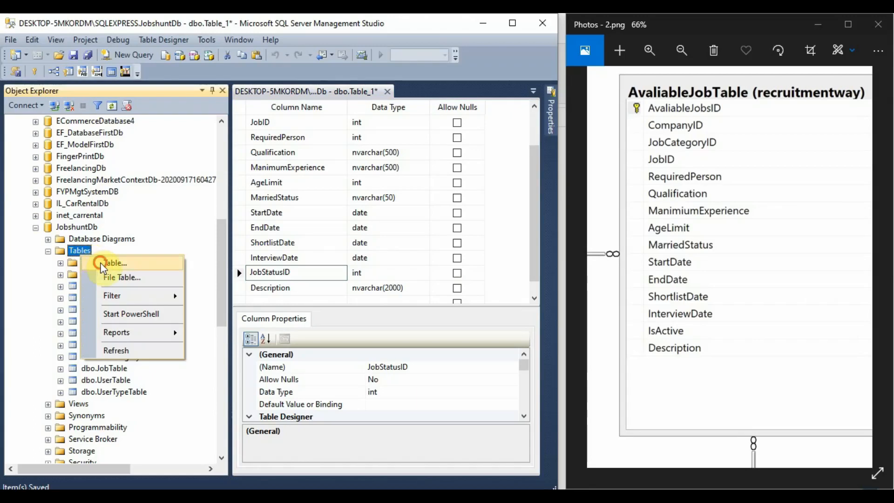
left_click(116, 276)
key("ctrl+v")
key("Tab")
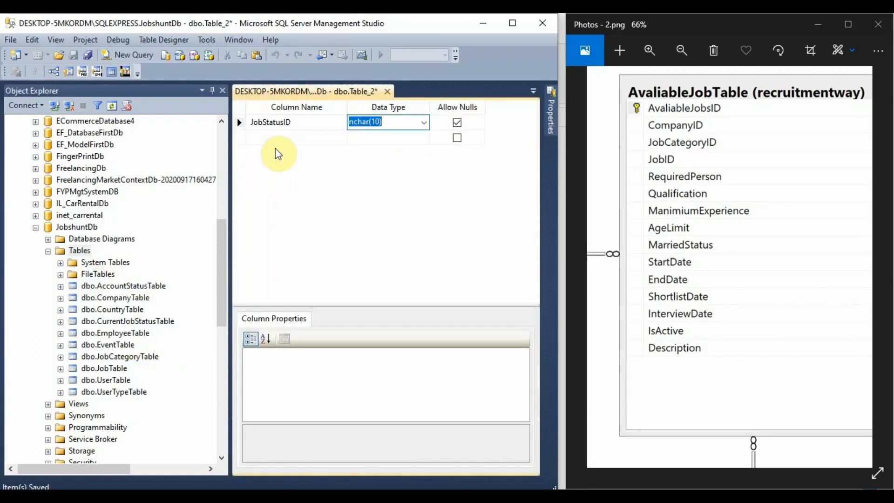
type("int")
key("Tab")
key("Tab")
Add a JobStatus column of type nvarchar(150) to the new table, with nulls disallowed.
type("JobStatus")
key("Tab")
type("nvarchar")
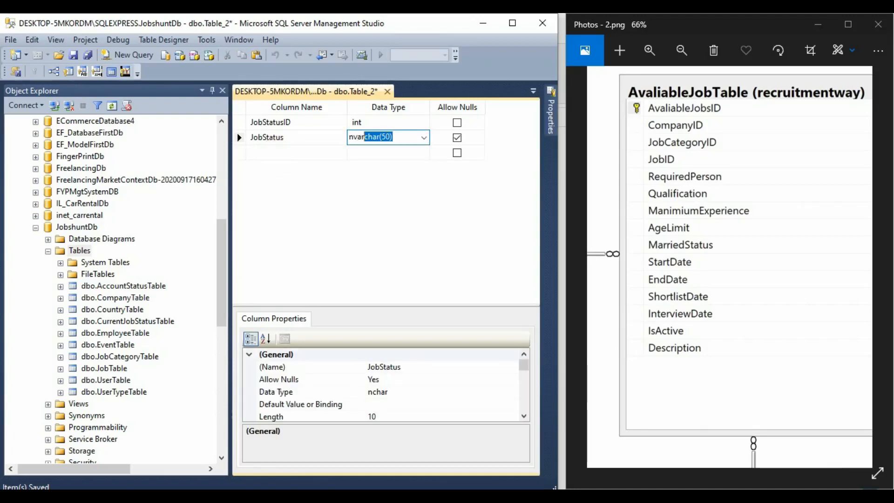
type("(50")
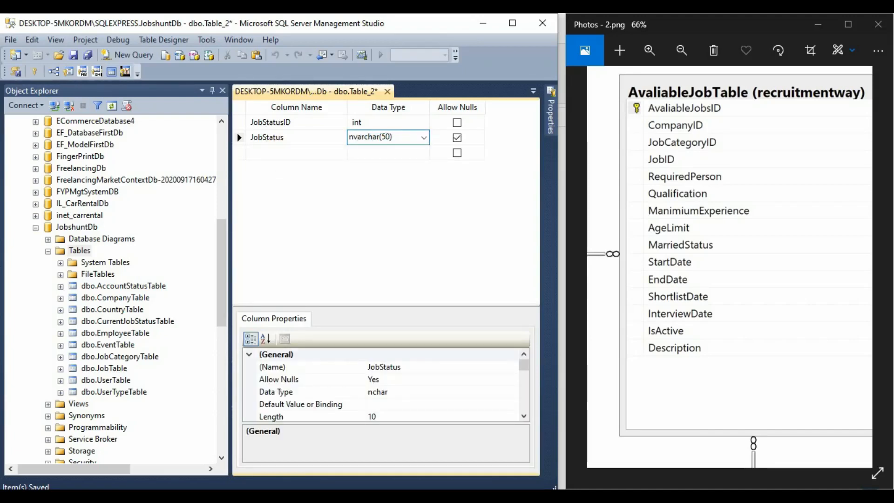
key("Left")
type("1")
key("Right")
key("Left")
key("BackSpace")
key("BackSpace")
type("15")
key("Right")
left_click(458, 153)
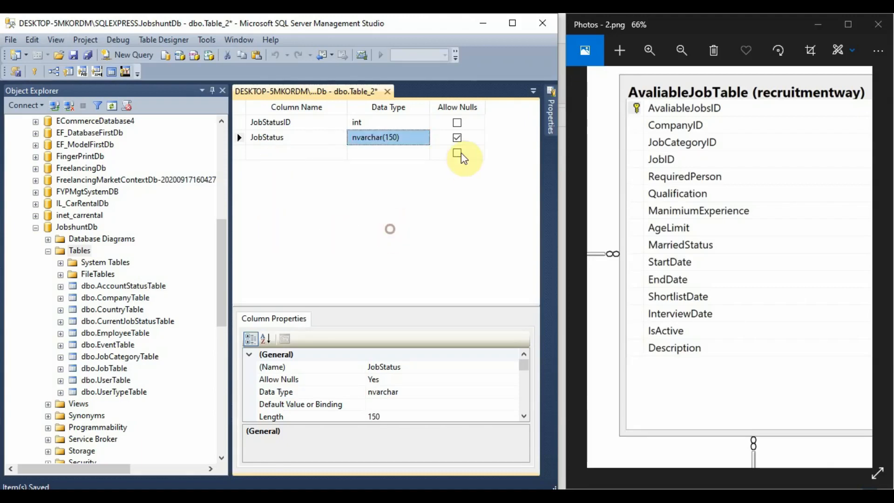
left_click(457, 139)
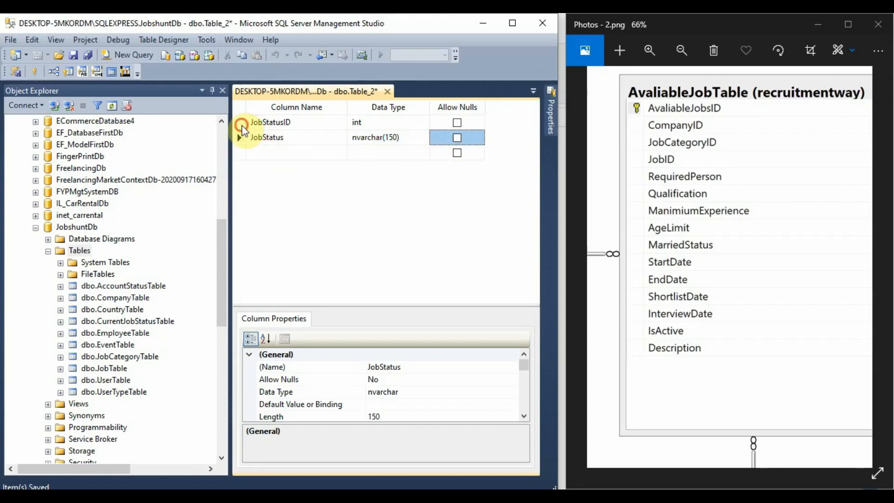
Make JobStatusID the primary key of the new table and turn on its identity specification.
left_click(254, 122)
left_click(34, 72)
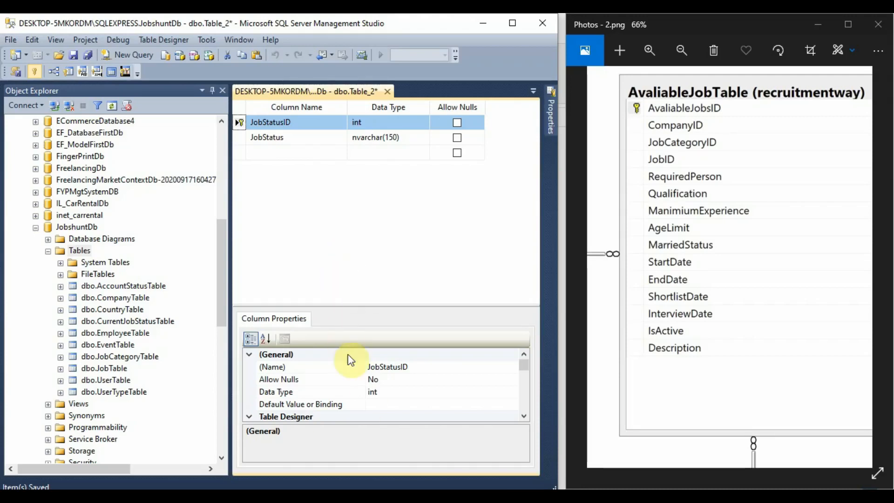
scroll(365, 407, "down", 4)
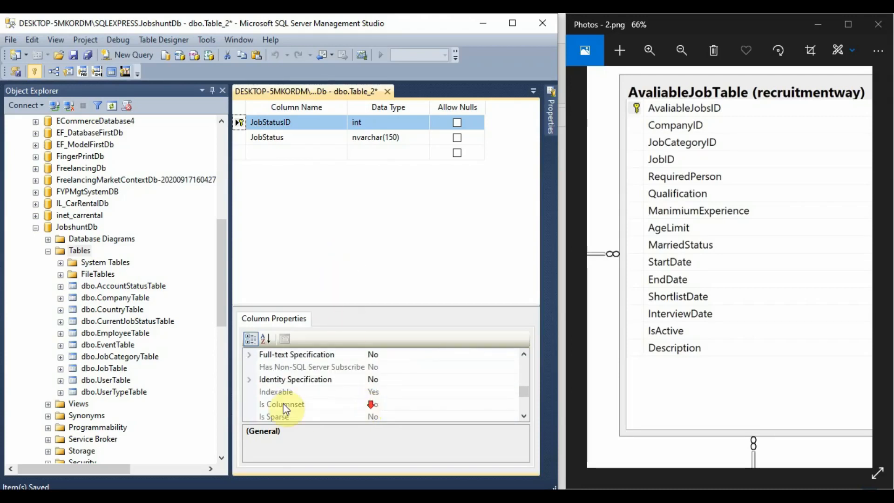
left_click(250, 380)
double_click(408, 392)
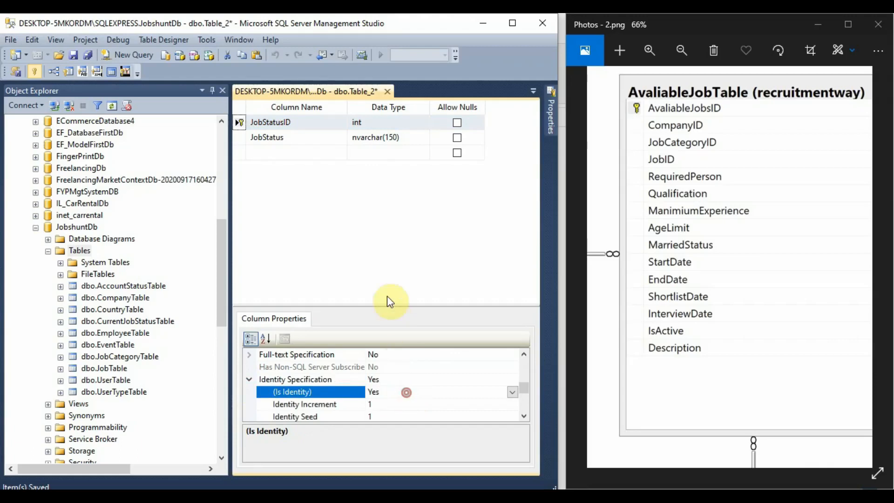
Save the new table as JobStatusTable and close its design.
right_click(351, 97)
left_click(365, 101)
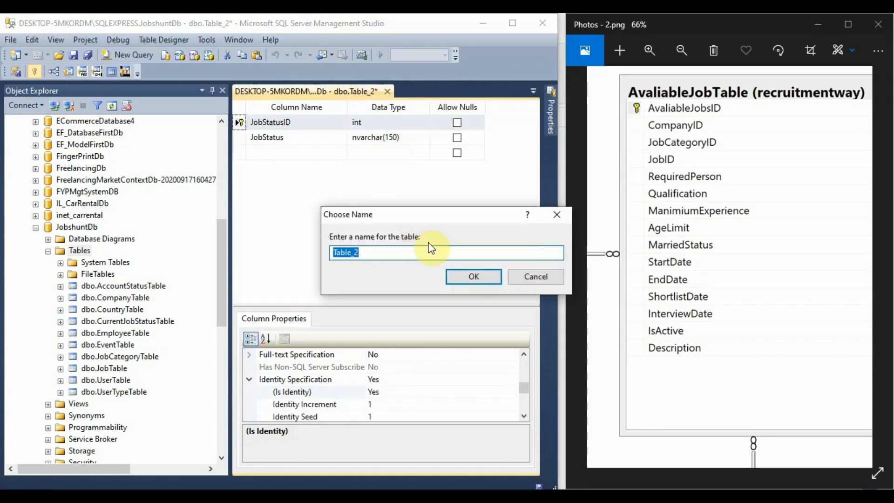
type("JobSt")
key("BackSpace")
key("BackSpace")
key("BackSpace")
key("BackSpace")
key("BackSpace")
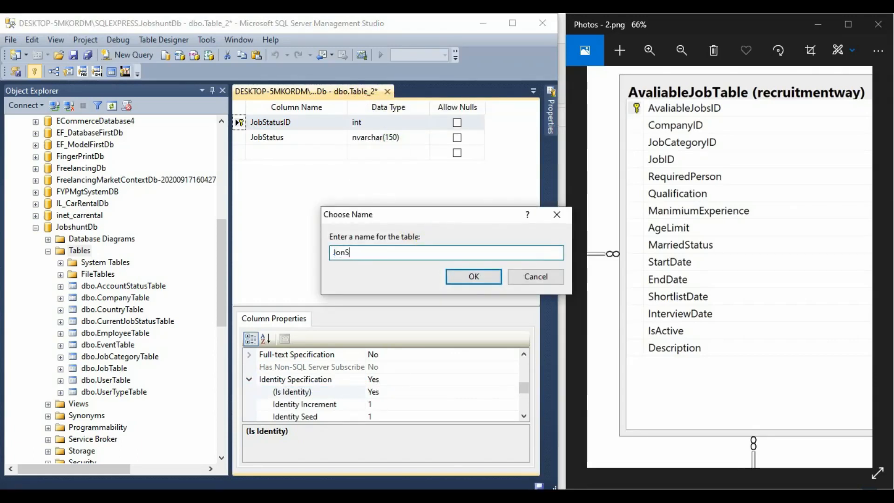
type("JobStatusTable")
key("Return")
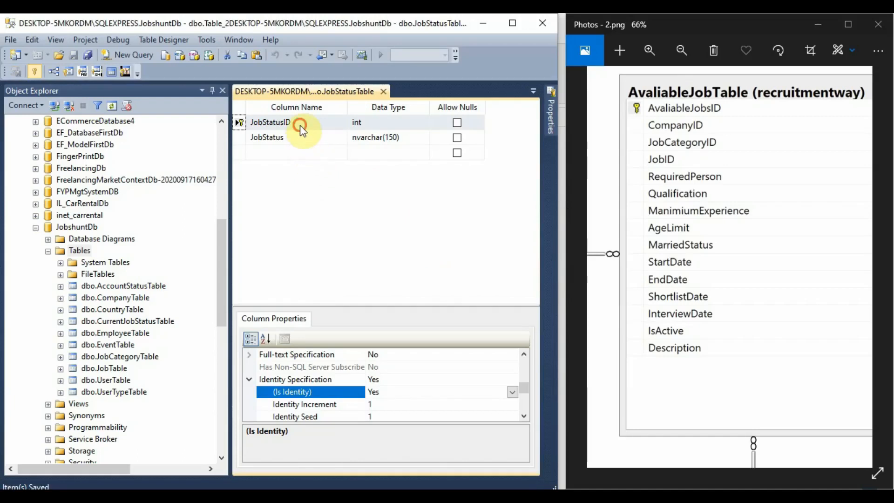
left_click(300, 123)
left_click(384, 91)
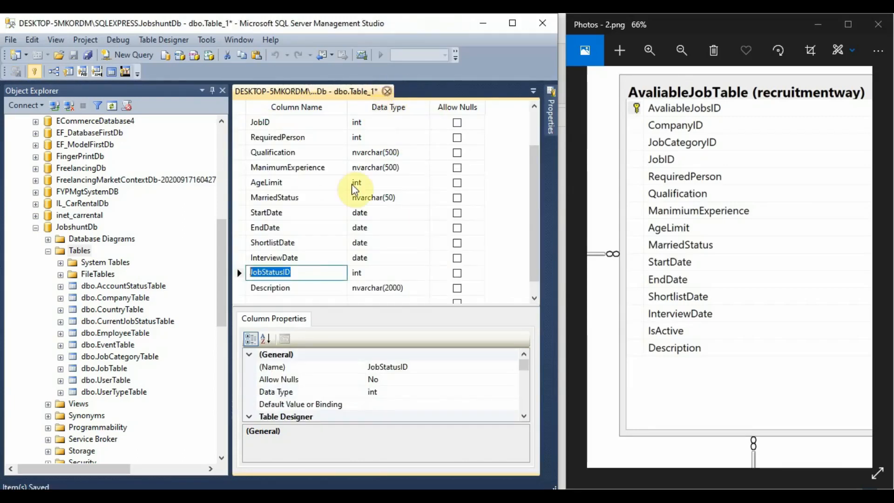
Make PostJobID the primary key of the job-posting table and turn on its identity specification.
scroll(496, 272, "up", 1)
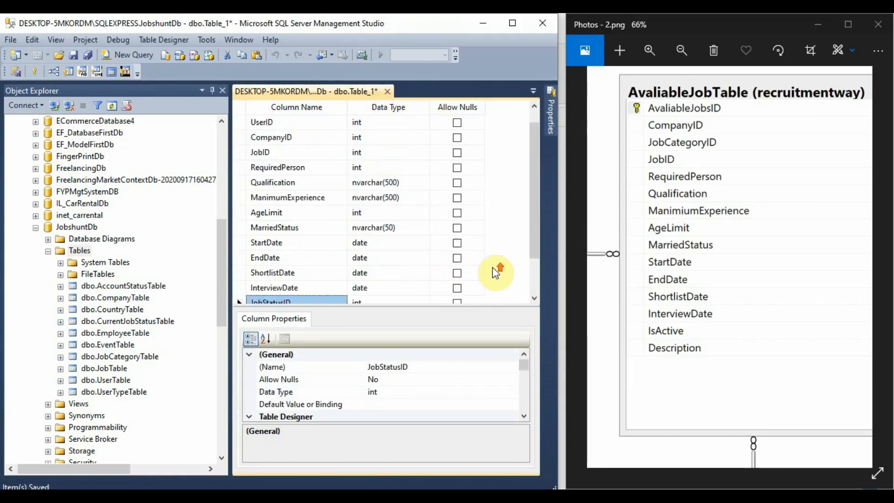
scroll(271, 158, "up", 1)
left_click(241, 123)
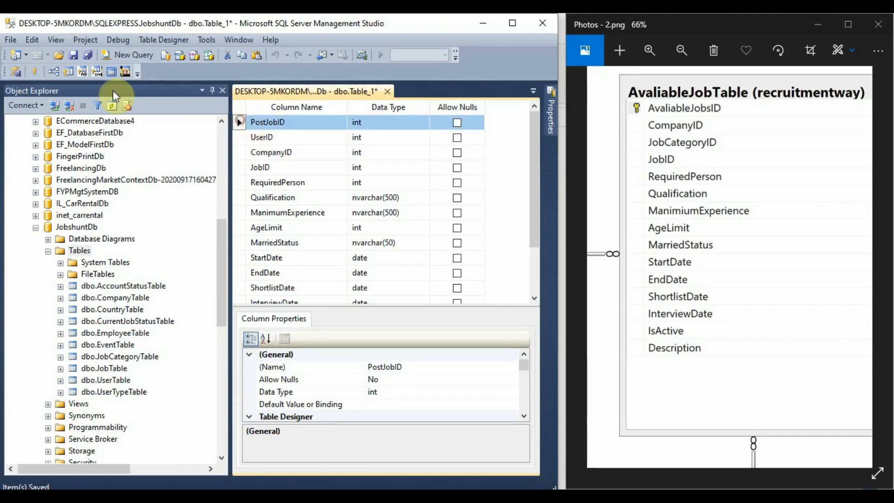
left_click(39, 73)
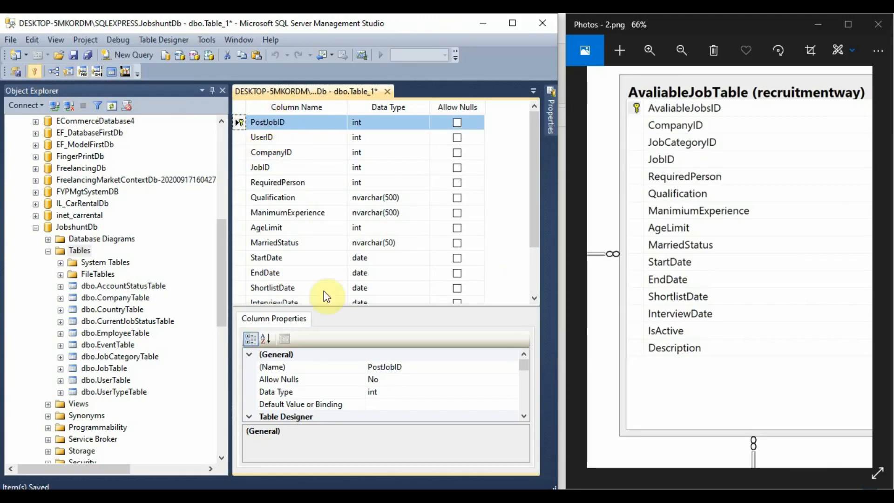
scroll(319, 384, "down", 5)
scroll(305, 395, "up", 1)
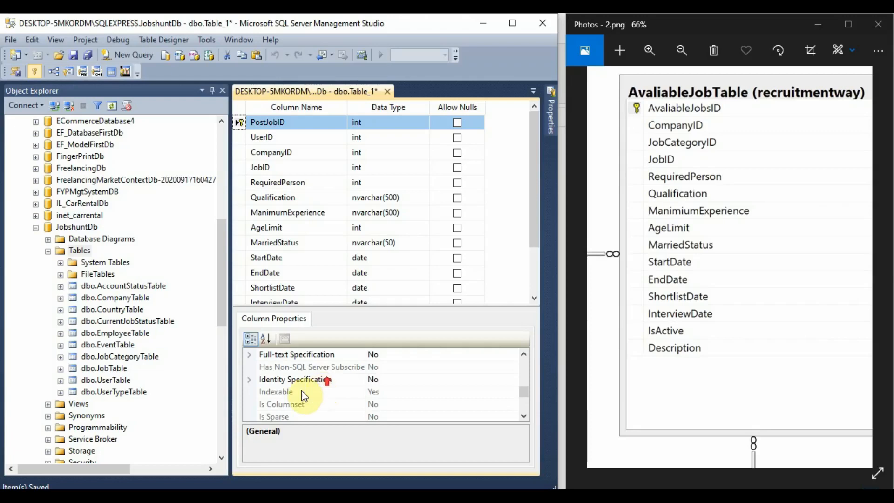
left_click(249, 379)
double_click(400, 391)
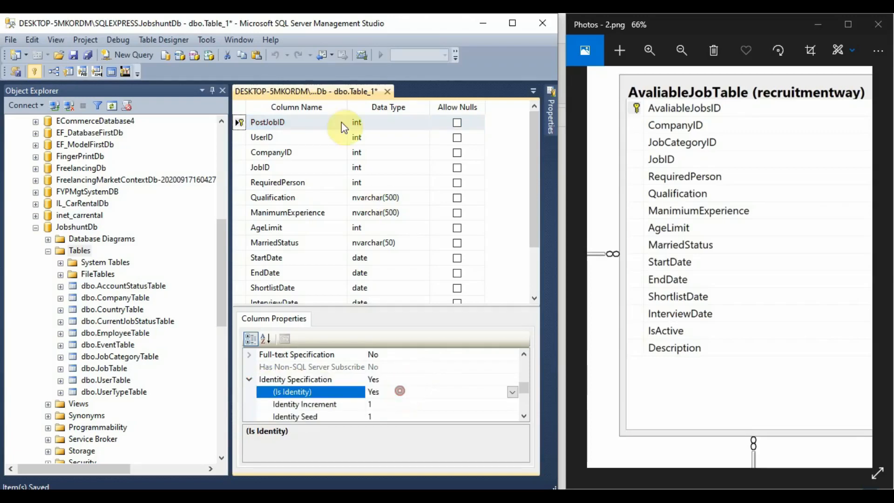
Save the job-posting table as PostJobTable and close its design.
right_click(329, 91)
left_click(348, 100)
type("PostJobTable")
key("Return")
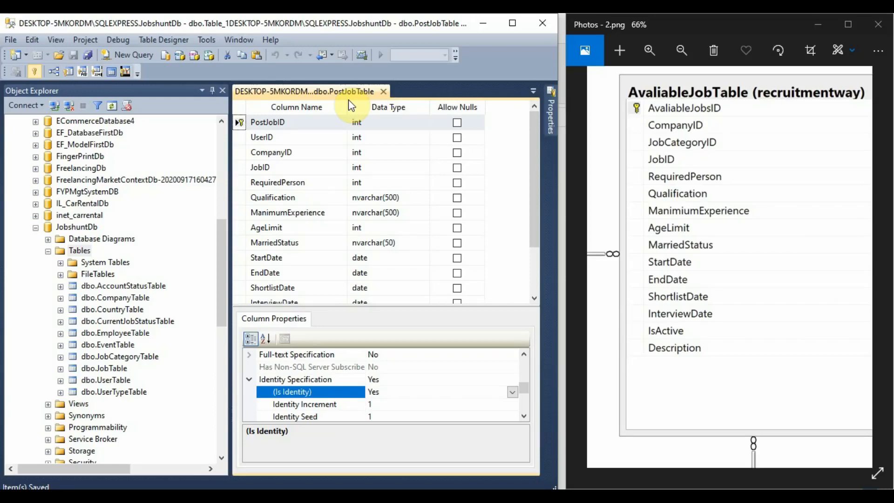
left_click(384, 92)
Examine the EmployeeTable and AvaliableJobTable columns and their relationships in the reference diagram.
left_click(702, 183)
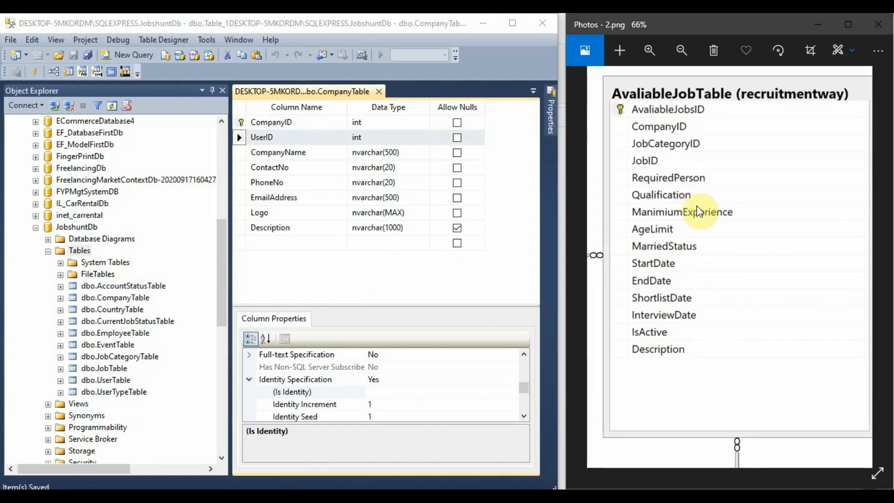
left_click_drag(694, 243, 801, 256)
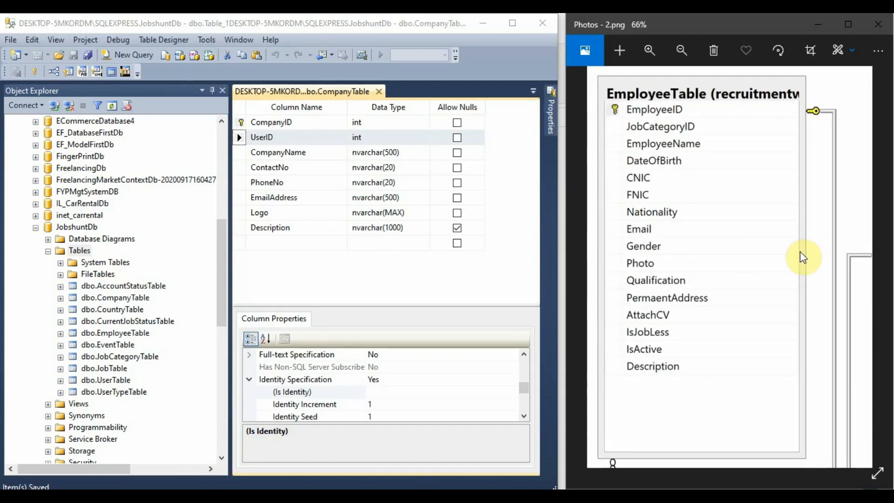
left_click_drag(800, 253, 799, 253)
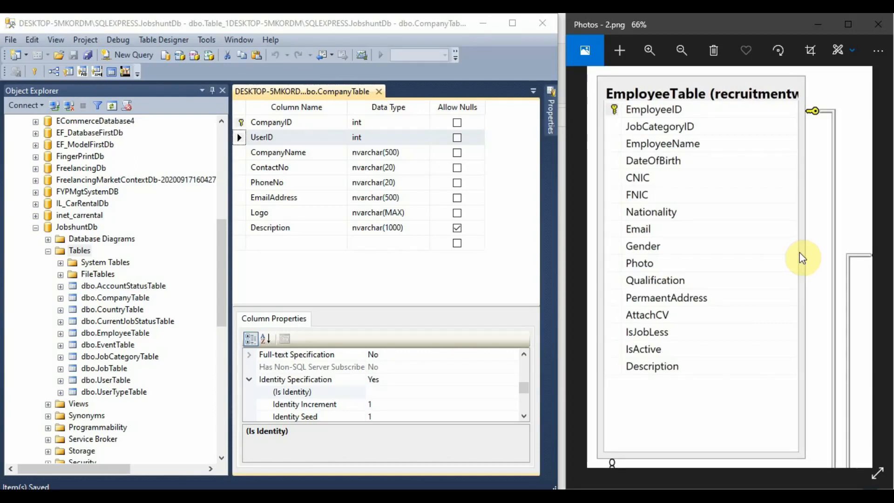
left_click_drag(801, 258, 759, 259)
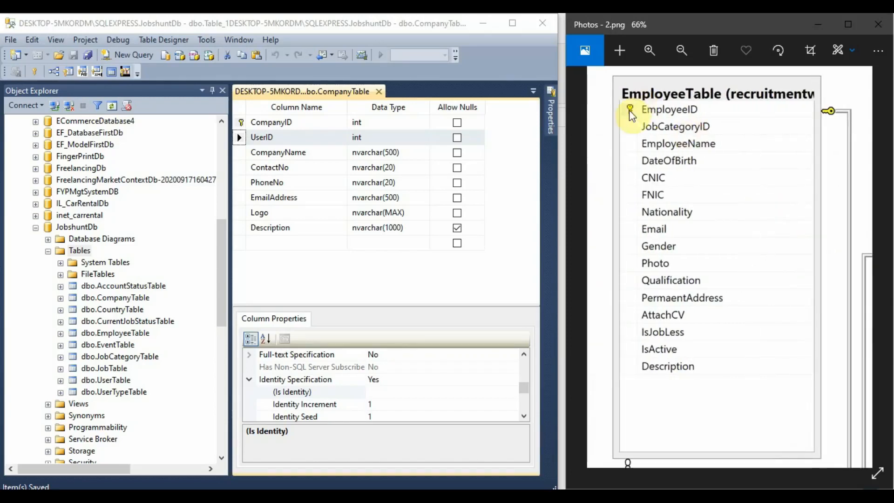
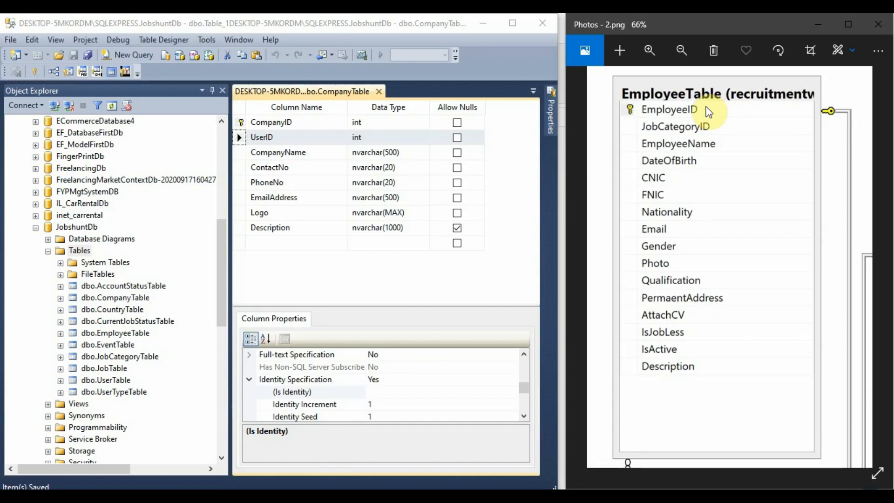
left_click_drag(708, 112, 533, 200)
left_click_drag(789, 229, 648, 263)
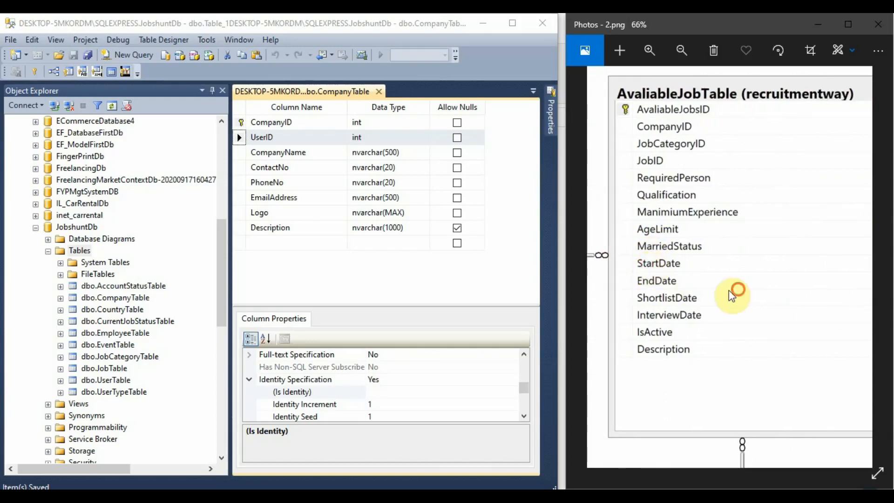
left_click_drag(729, 291, 618, 302)
left_click_drag(761, 303, 624, 365)
left_click_drag(758, 313, 795, 332)
left_click_drag(658, 257, 830, 255)
left_click_drag(638, 255, 759, 261)
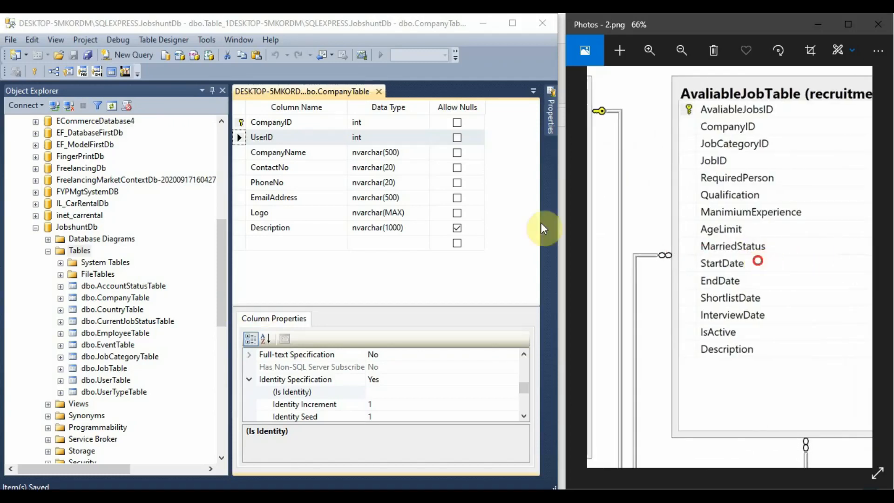
Close the CompanyTable design and create a new table in JobshuntDb.
left_click(368, 95)
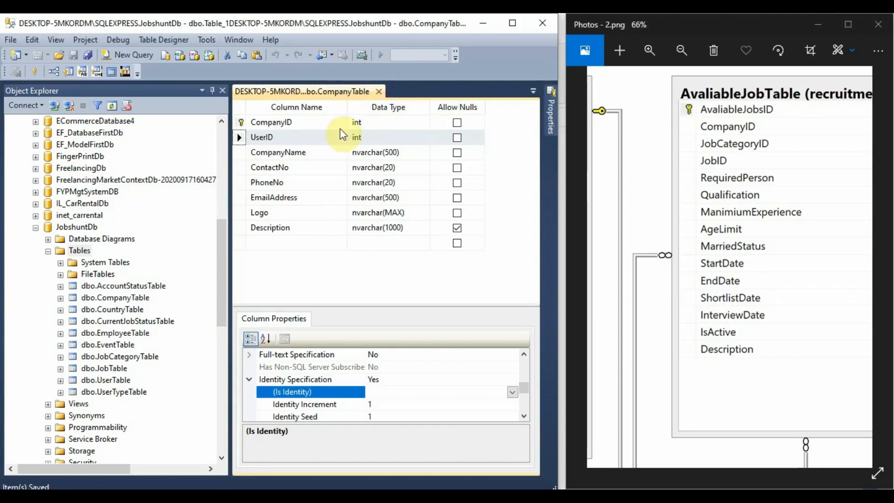
left_click(380, 91)
left_click(80, 251)
right_click(80, 250)
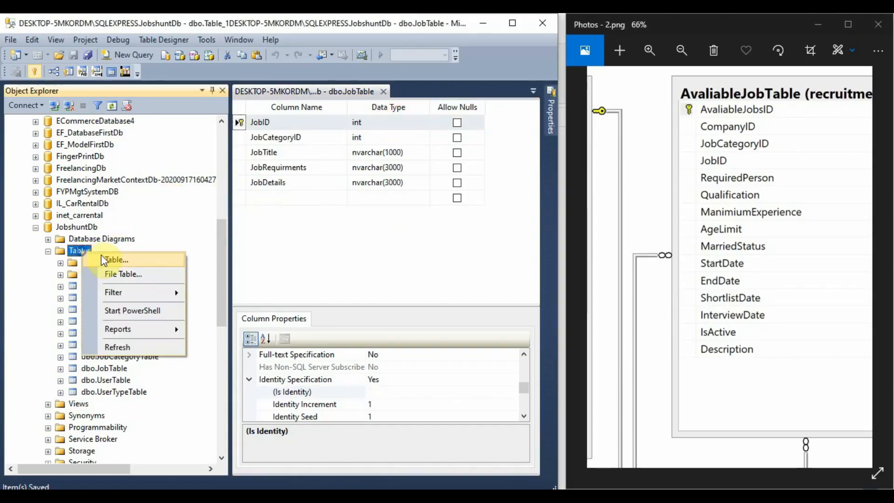
left_click(104, 259)
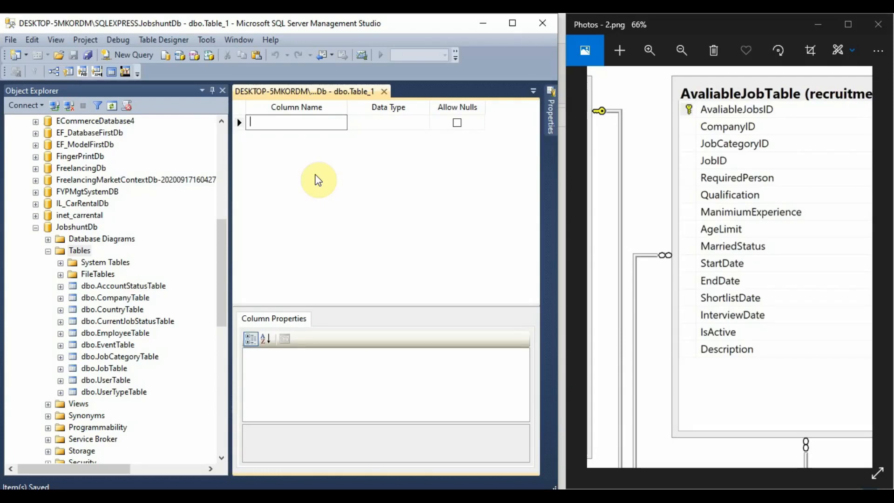
Add a JobApplyID column of type int as the new table's first column, with nulls disallowed.
type("JobAppl")
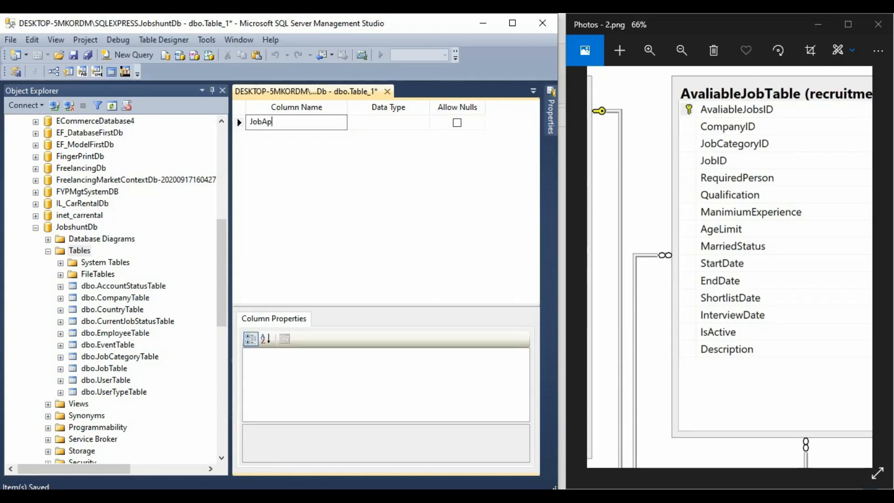
key("Tab")
type("int")
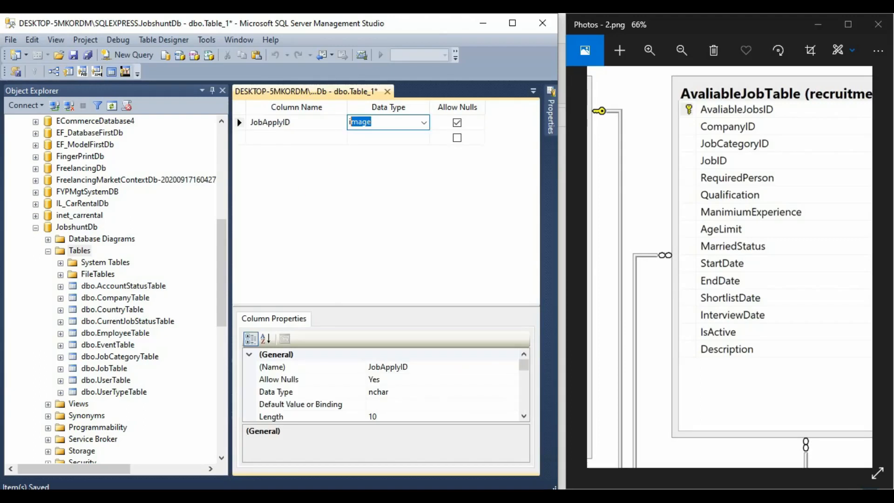
key("Tab")
key("space")
key("Tab")
Add an EmployeeID column of type int below JobApplyID, with nulls disallowed.
type("EmployeeId")
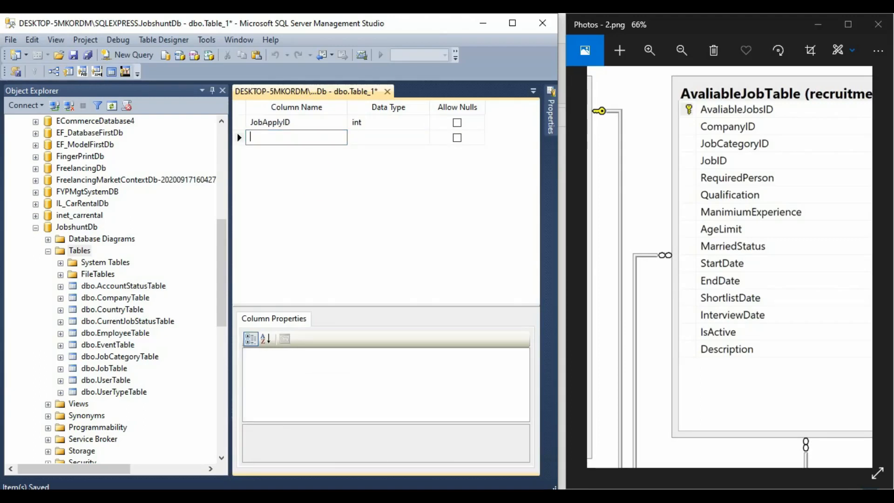
key("Tab")
type("int")
left_click(296, 137)
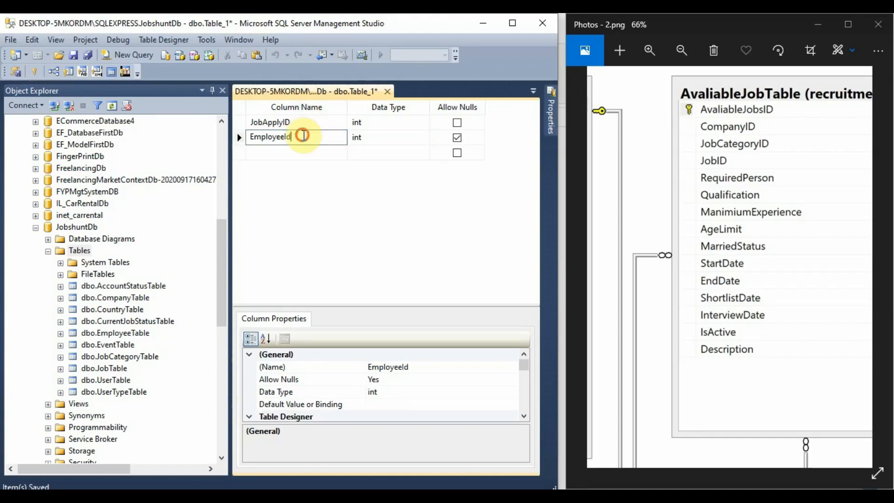
key("BackSpace")
type("D")
key("Tab")
key("Tab")
key("space")
key("Tab")
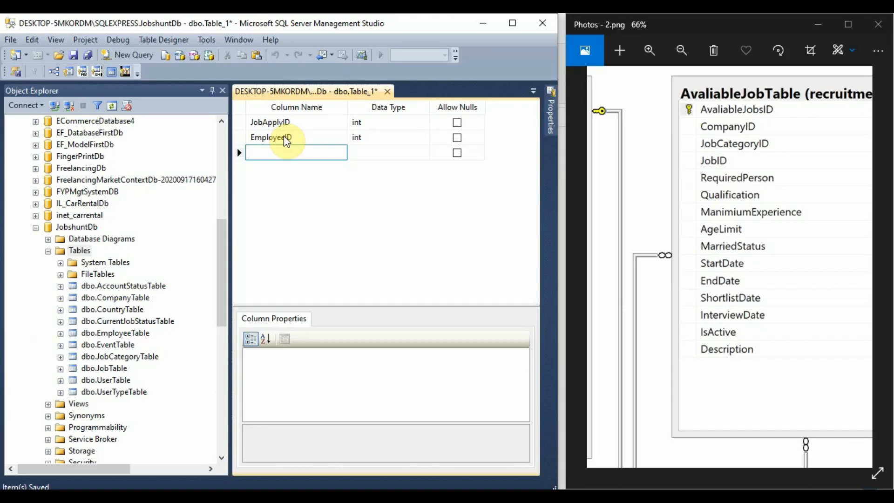
Add a JobApplyDateTime column of type datetime, with nulls disallowed.
type("JobApplyDateT")
key("Tab")
type("datetime")
key("Tab")
key("space")
key("Tab")
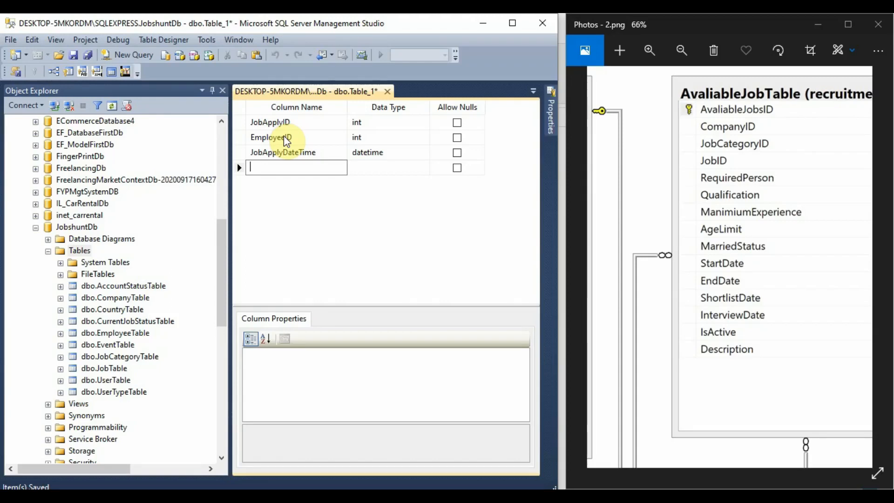
Add a JobApplyStatusID column of type int below JobApplyDateTime, with nulls disallowed.
type("JobApp")
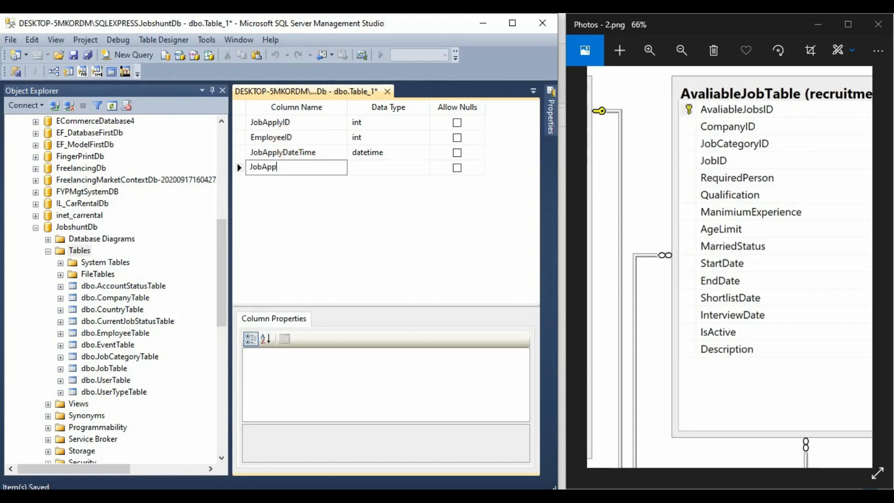
type("lyStatus")
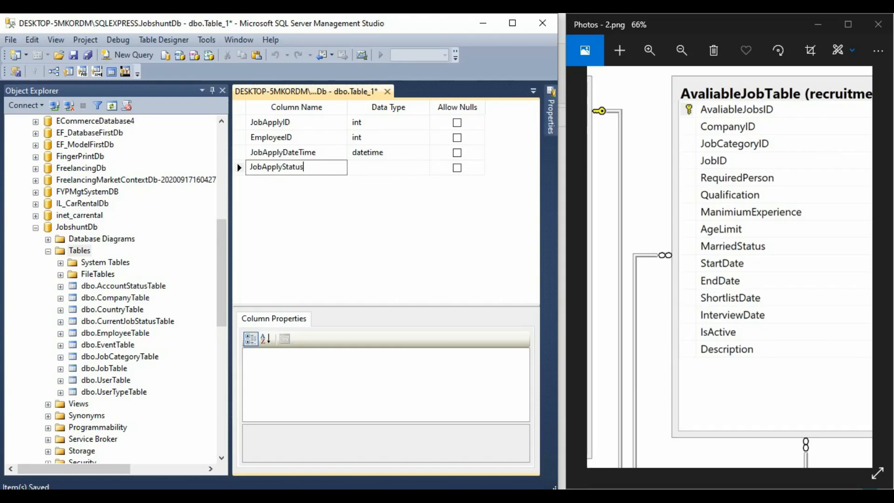
key("Tab")
type("int")
key("Tab")
key("space")
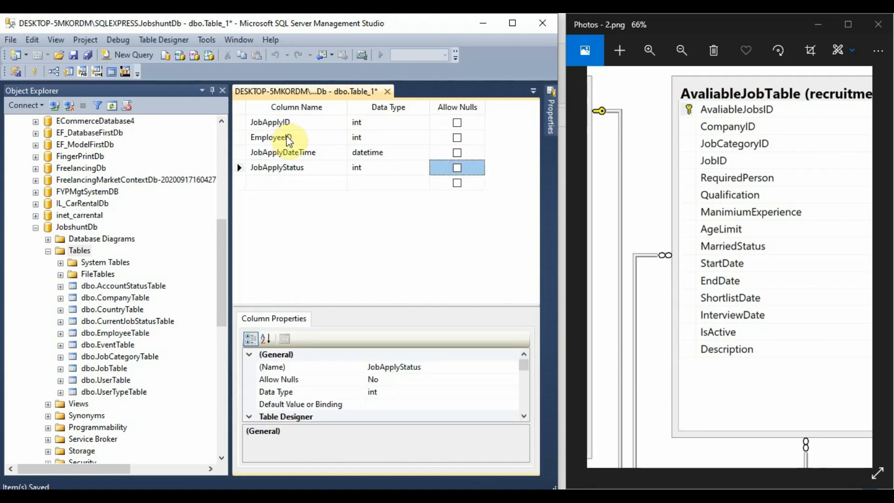
left_click(304, 167)
type("ID")
key("Tab")
Copy the JobApplyStatusID name into another new JobshuntDb table as its first column, of type int with nulls disallowed.
left_click(303, 173)
left_click_drag(320, 169, 206, 181)
key("ctrl+c")
left_click(371, 245)
right_click(81, 252)
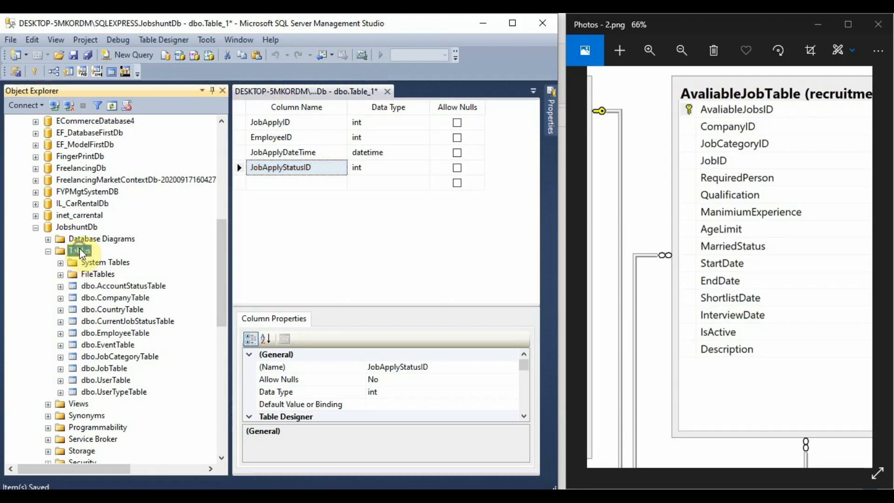
left_click(93, 257)
key("ctrl+v")
key("Tab")
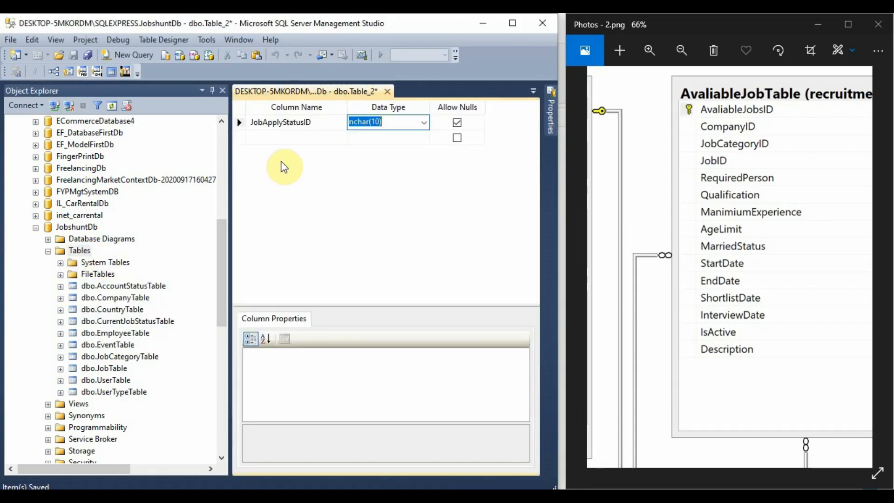
type("int")
key("Tab")
key("space")
key("Tab")
Add a JobApplyStatus column of type nvarchar(150) to the new status table, reusing the copied name without its ID suffix.
key("ctrl+v")
key("Tab")
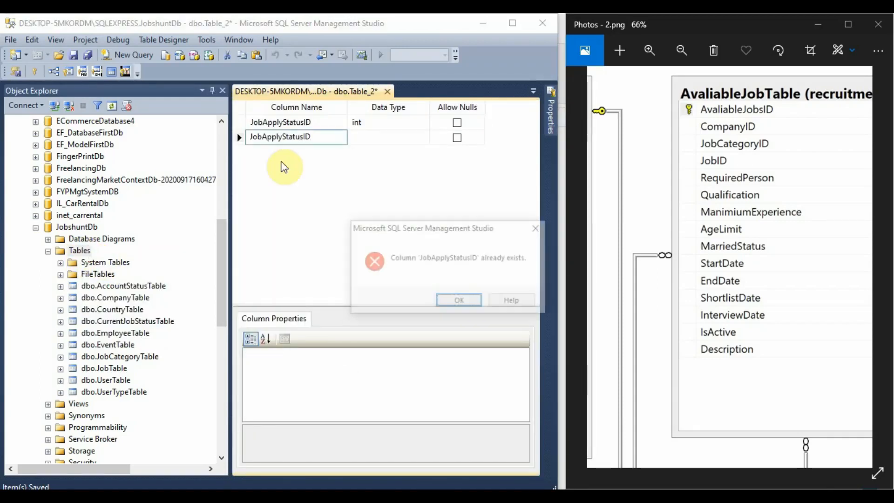
key("Return")
key("ctrl+v")
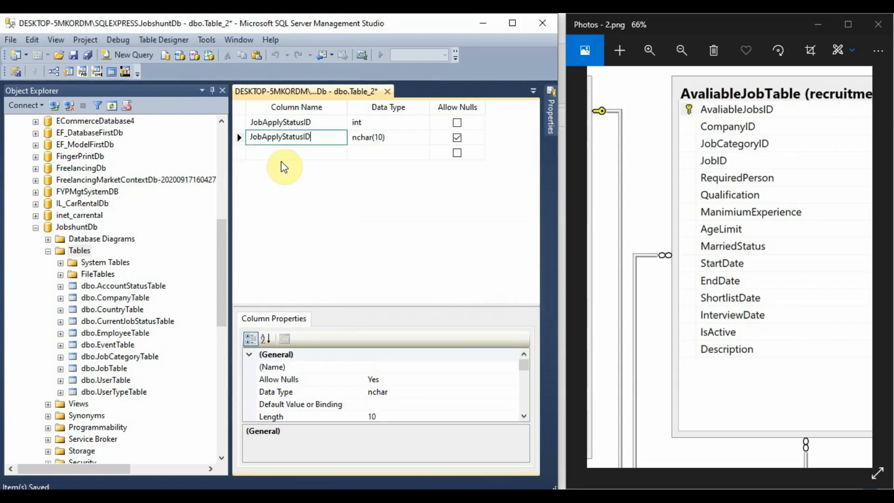
key("BackSpace")
key("Tab")
type("nvarchar(")
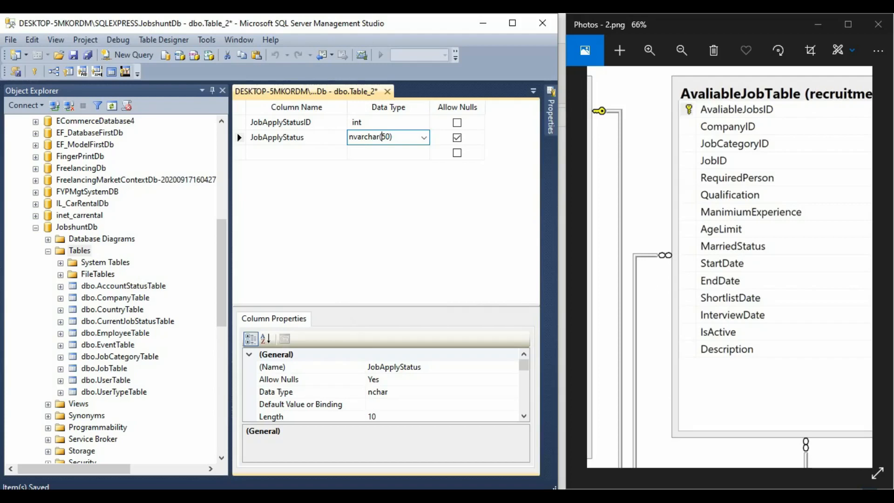
Make JobApplyStatusID the primary key of the status table and turn on its identity specification.
left_click(239, 122)
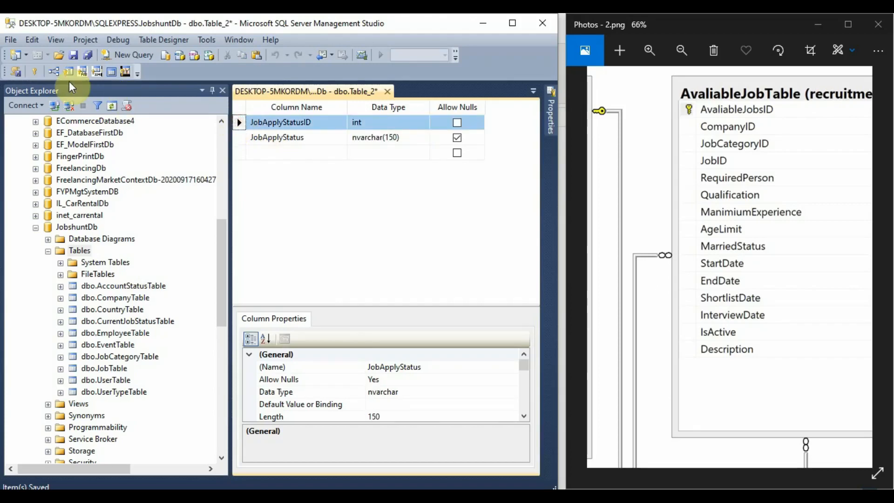
left_click(34, 71)
scroll(303, 373, "down", 5)
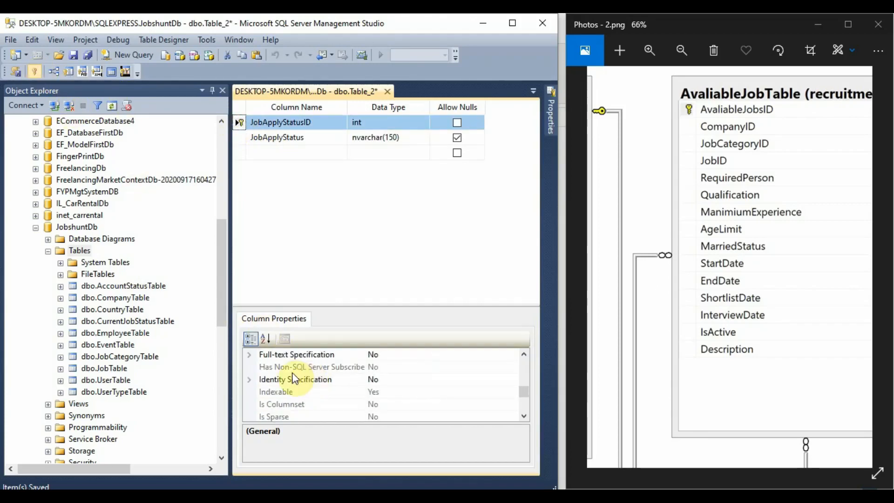
left_click(250, 381)
double_click(375, 392)
Save the table holding JobApplyStatusID and JobApplyStatus under the name JobApplyTable.
right_click(326, 91)
left_click(331, 101)
type("J")
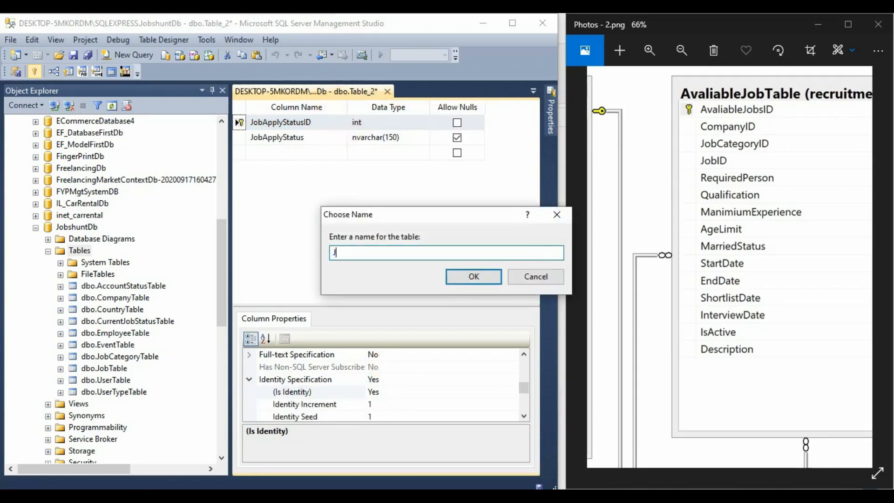
type("obApplyTable")
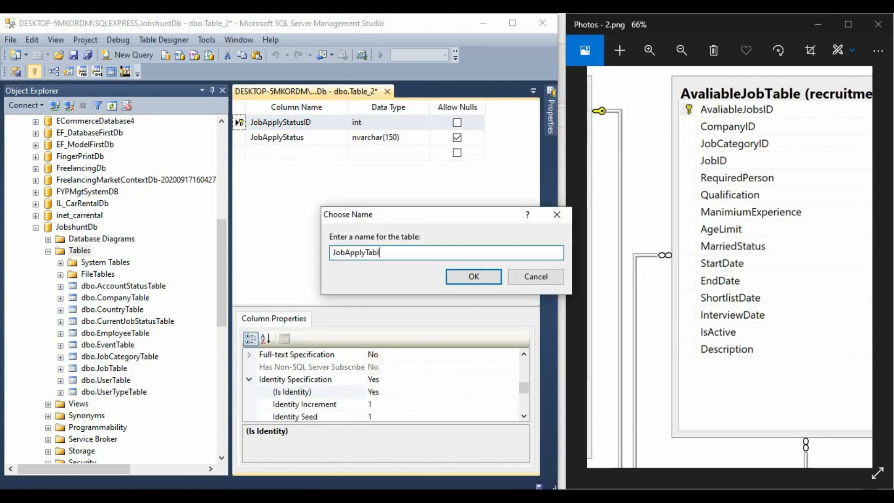
key("Return")
left_click(329, 123)
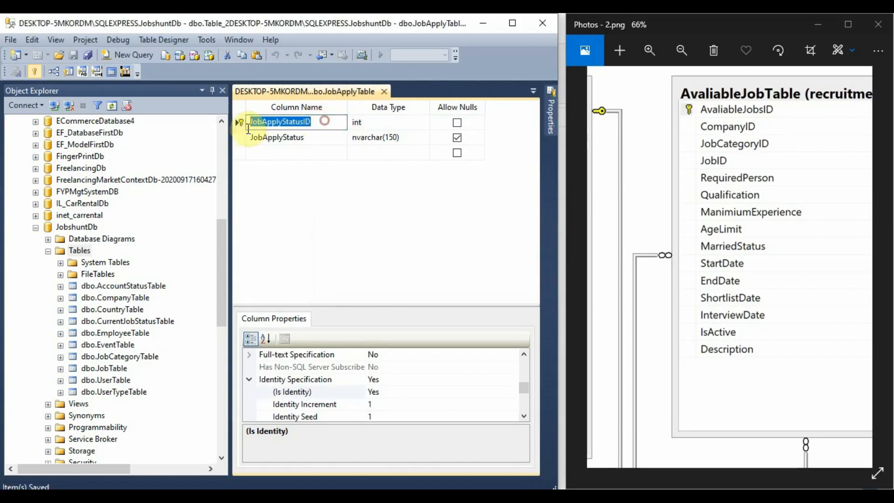
Close the saved status table's design, and make JobApplyID the primary key of the job-application table with its identity specification on.
left_click(386, 92)
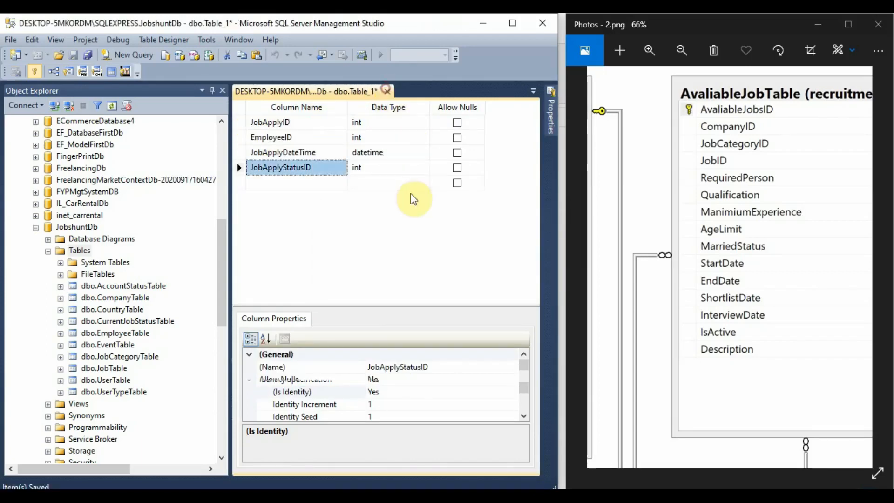
left_click(387, 167)
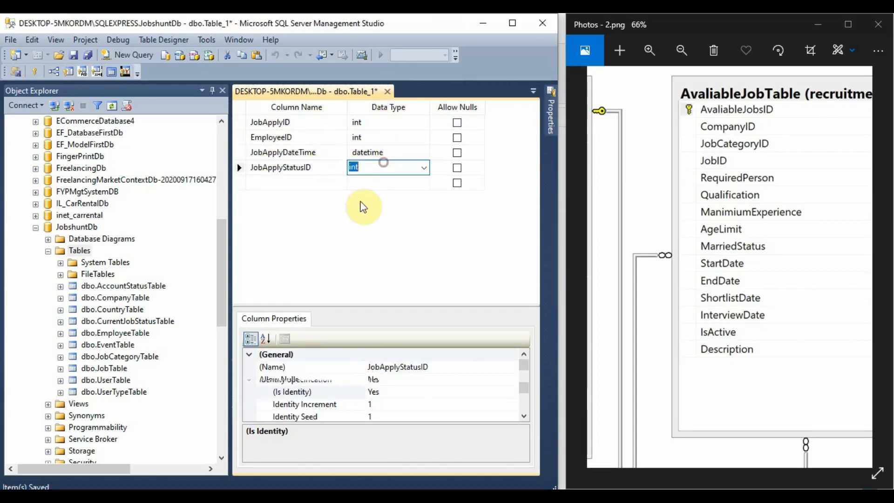
left_click(239, 123)
left_click(34, 71)
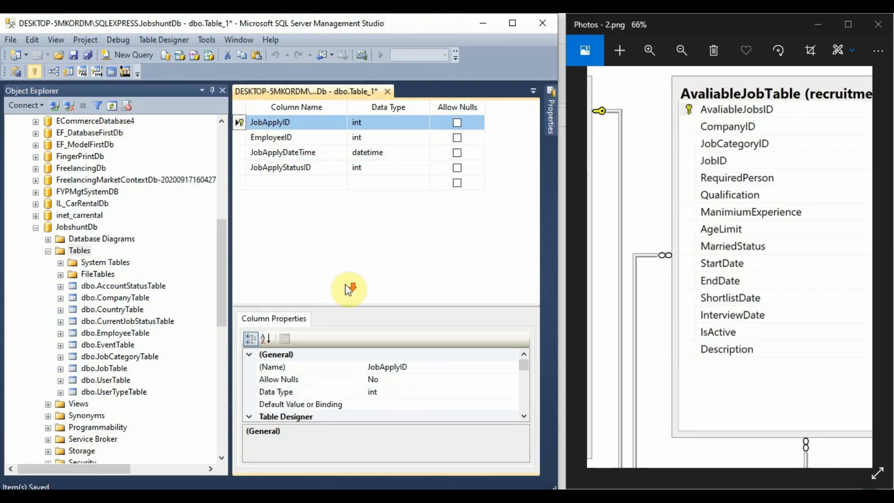
scroll(326, 366, "down", 5)
scroll(329, 366, "up", 1)
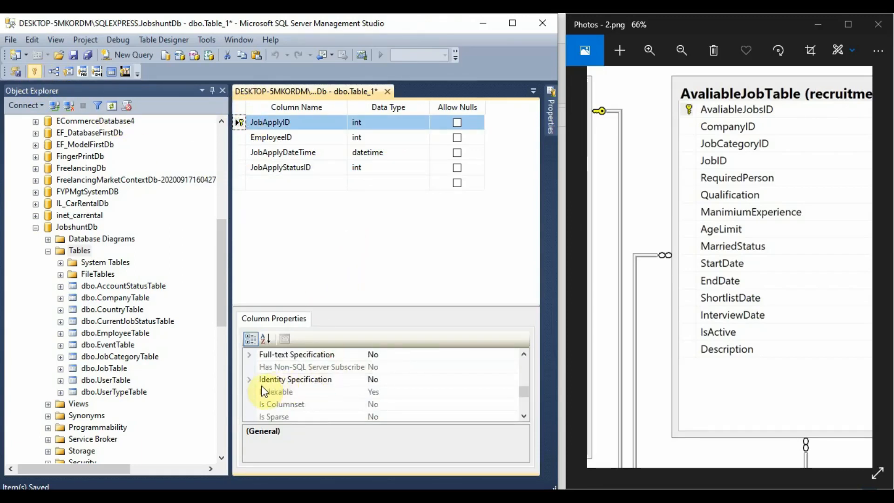
left_click(249, 379)
double_click(403, 392)
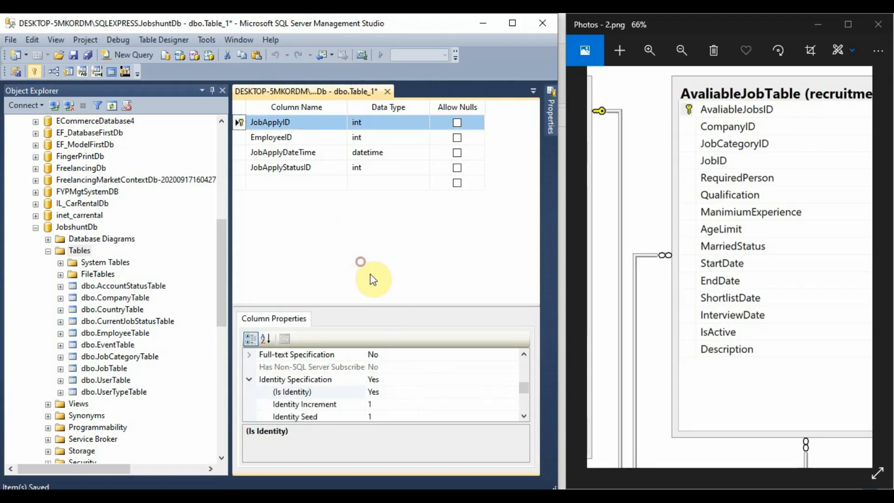
Add a JobApplyStatusUpdateDate column of type datetime with nulls disallowed to the job-application table.
left_click(309, 136)
left_click_drag(310, 135, 261, 137)
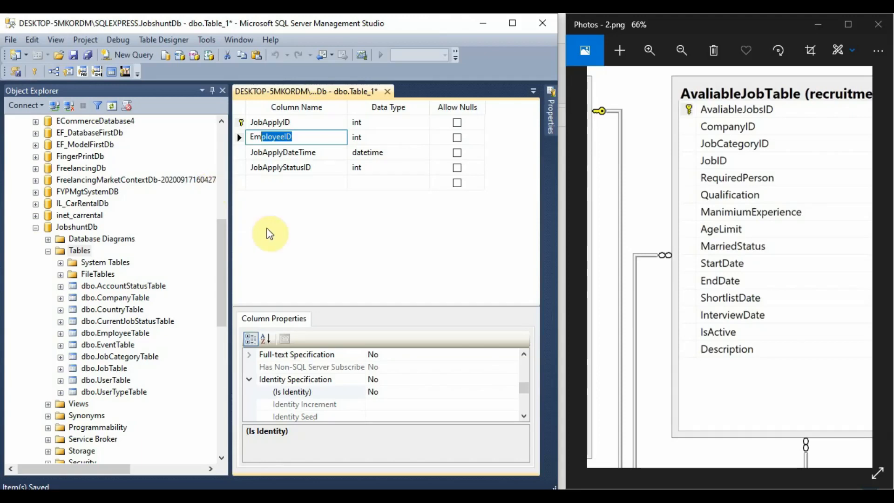
left_click(297, 154)
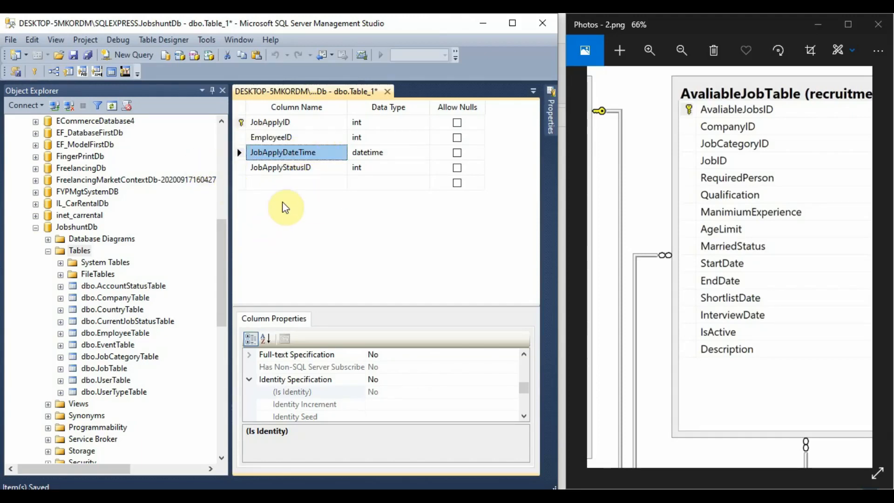
left_click(285, 183)
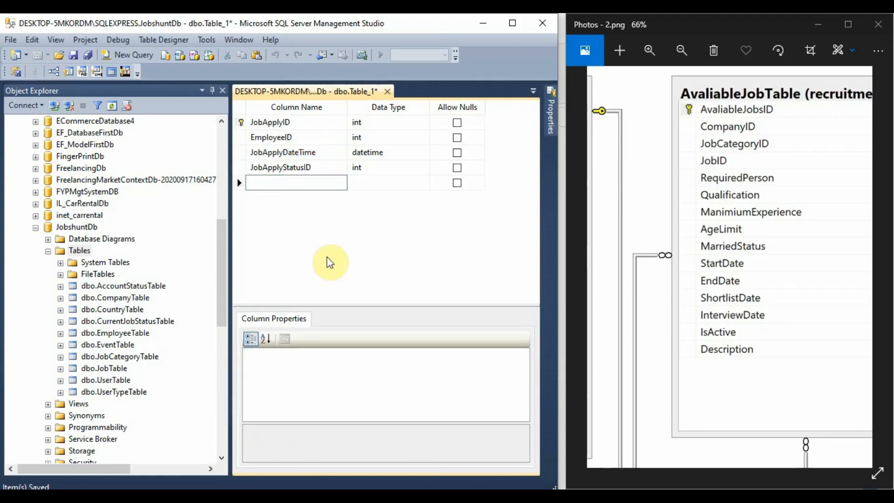
type("JobA")
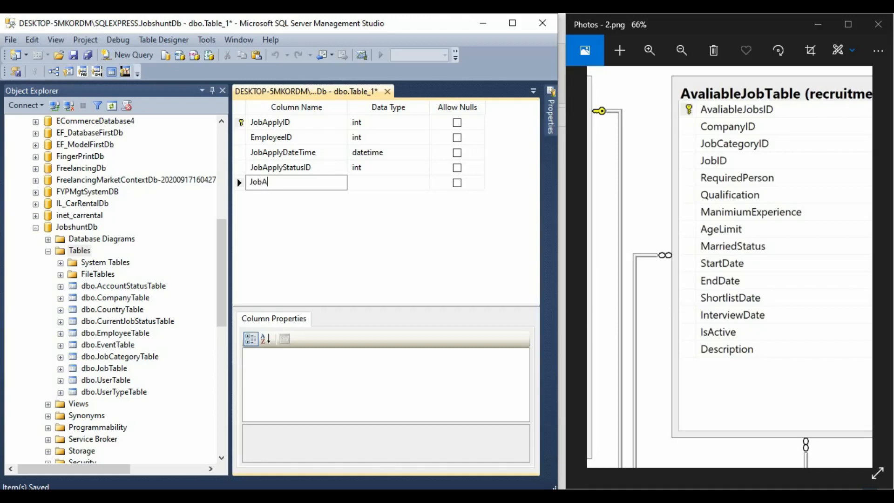
type("ppluSta")
type("taus")
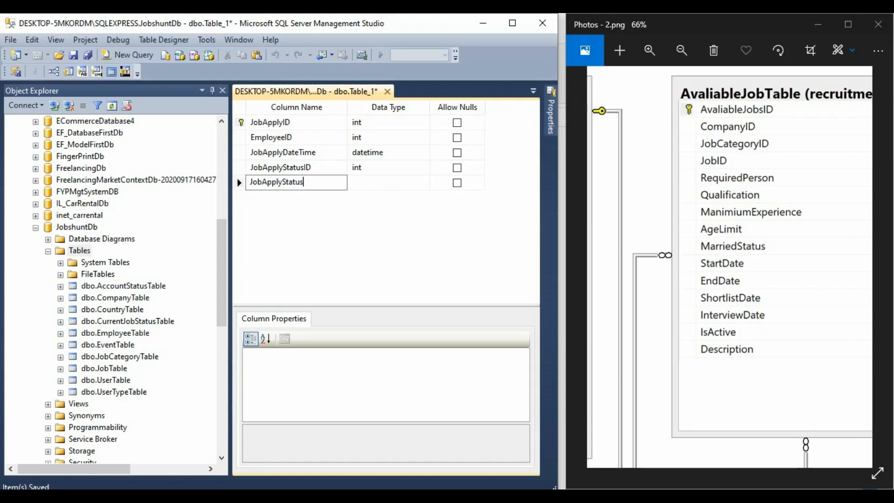
type("UpdateDate")
key("Tab")
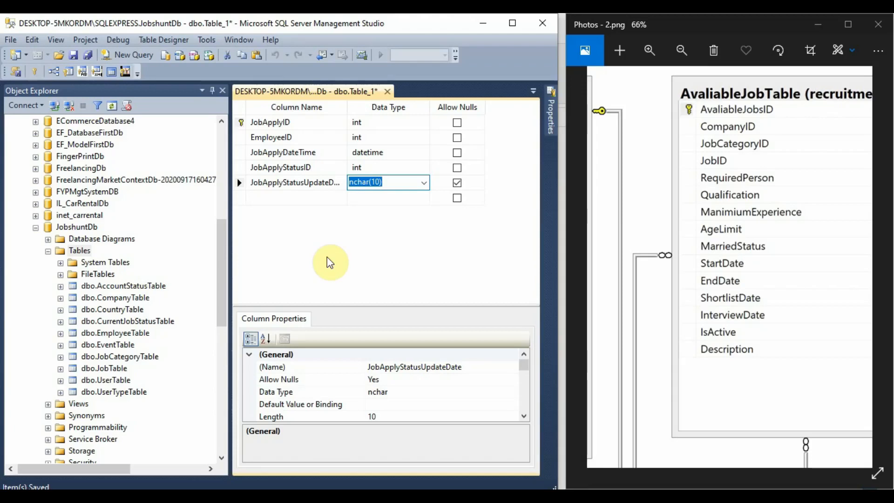
type("datetime")
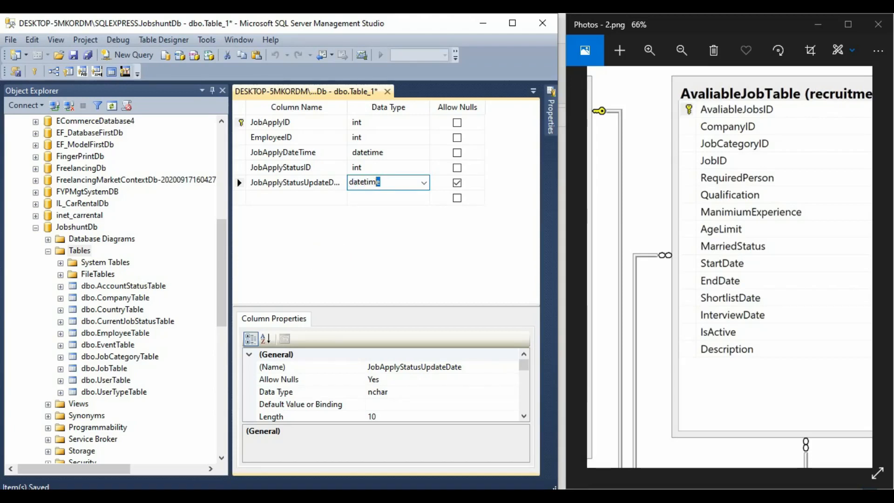
key("Tab")
key("space")
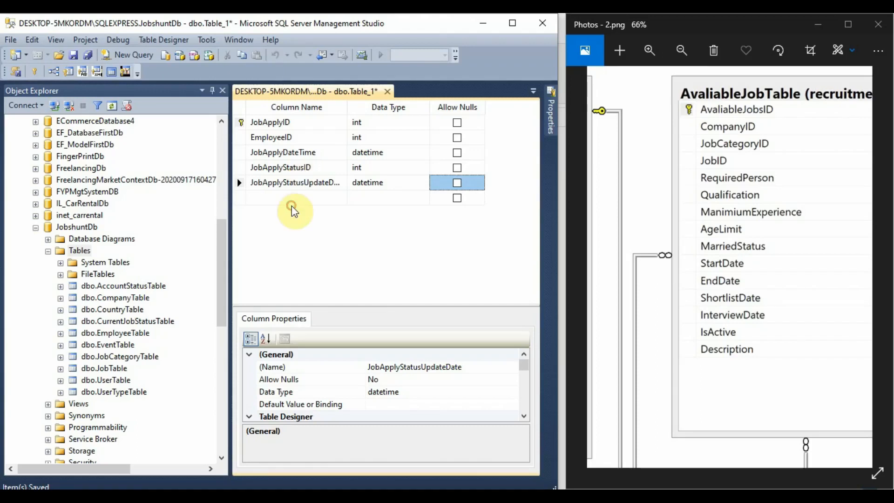
Add a JobApplyStatusUpdateReason column of type nvarchar(1000) with nulls disallowed to the job-application table.
left_click(305, 198)
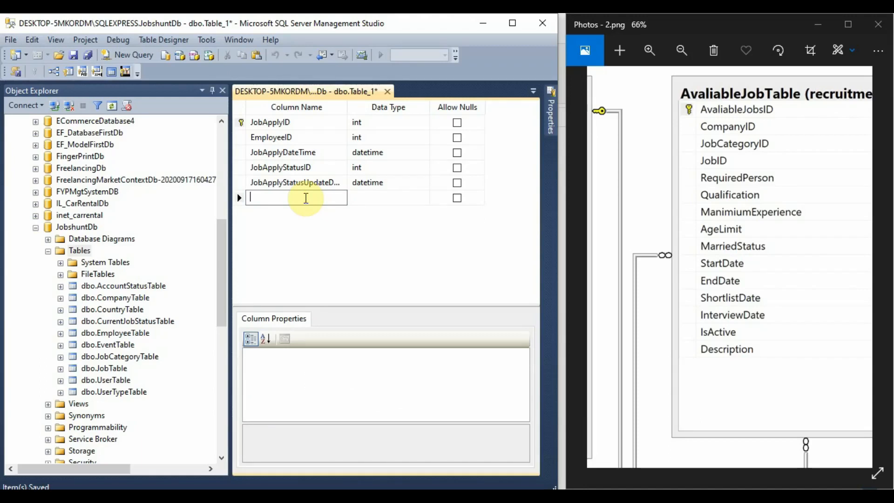
type("JobApplySt")
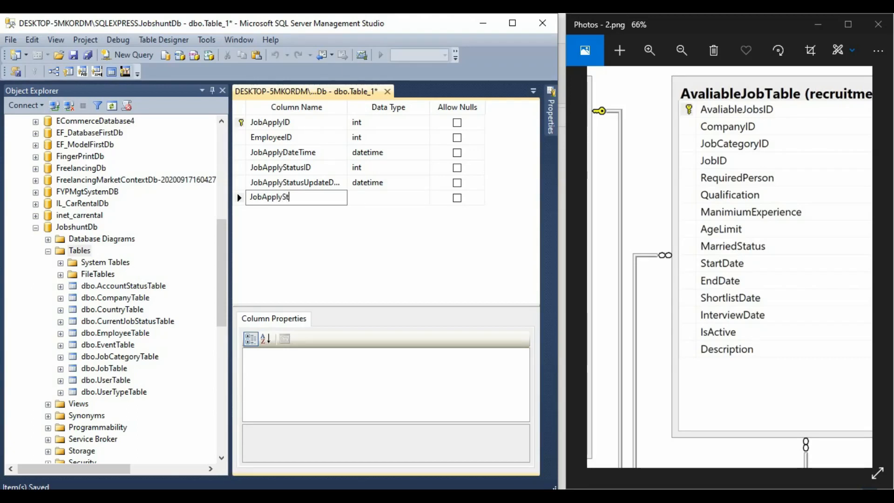
type("atusUpdateReason")
key("Tab")
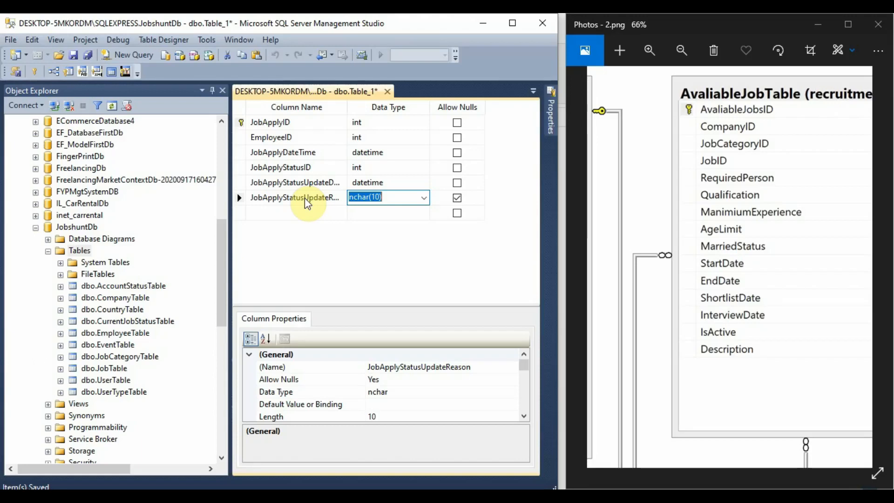
type("nvarchar")
key("End")
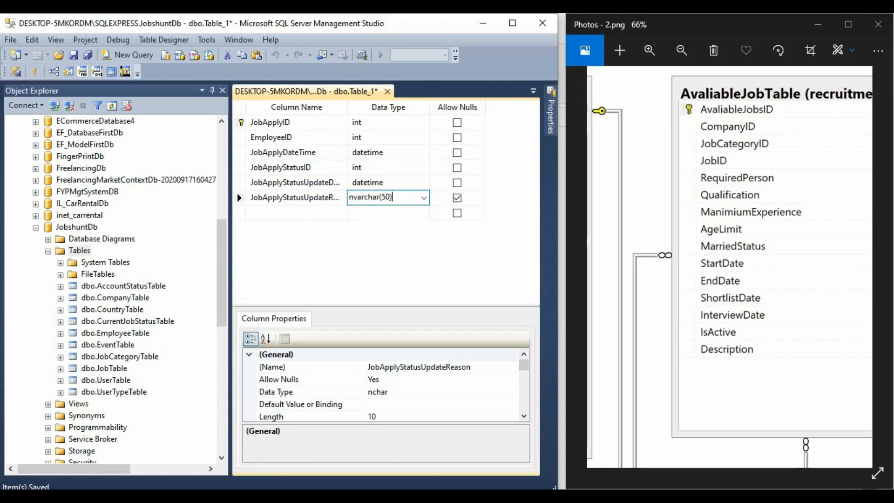
key("Left")
key("Left")
key("BackSpace")
type("100")
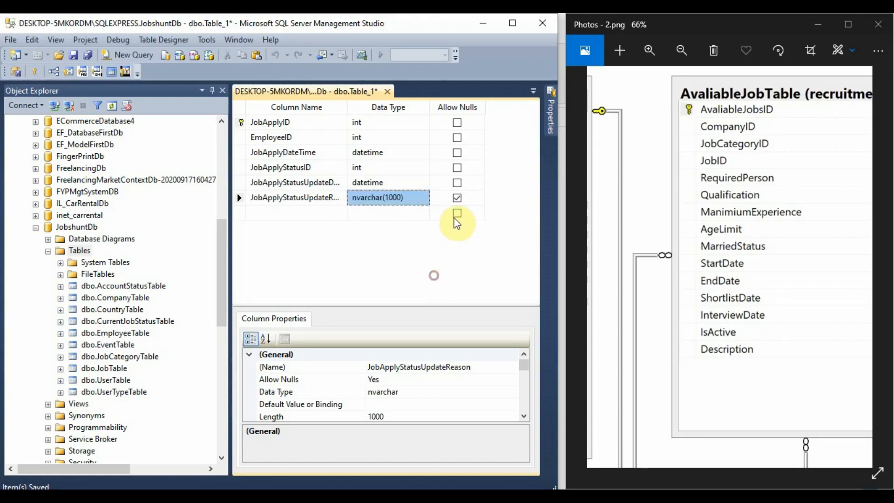
left_click(457, 198)
Check the JobApplyID column's identity specification and try to save the job-application table under the name JobApplyTable.
left_click(239, 123)
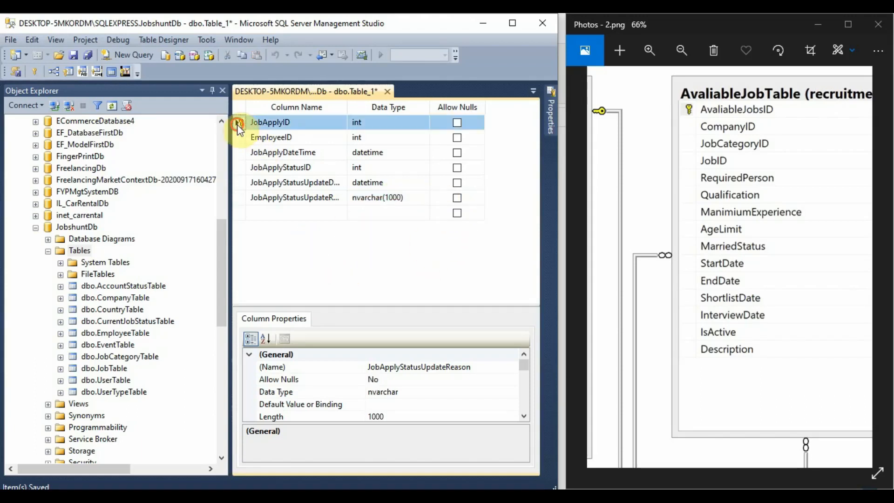
scroll(309, 382, "down", 2)
scroll(309, 383, "down", 2)
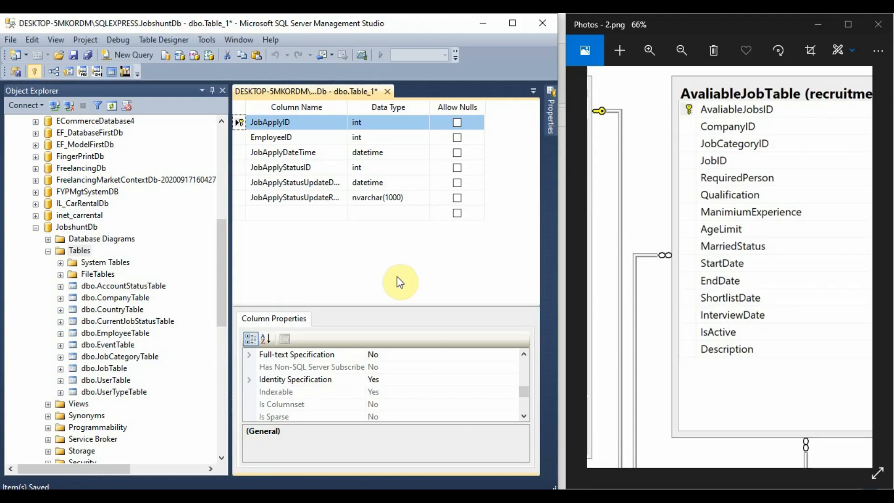
right_click(349, 95)
left_click(372, 103)
type("JobApplyTable")
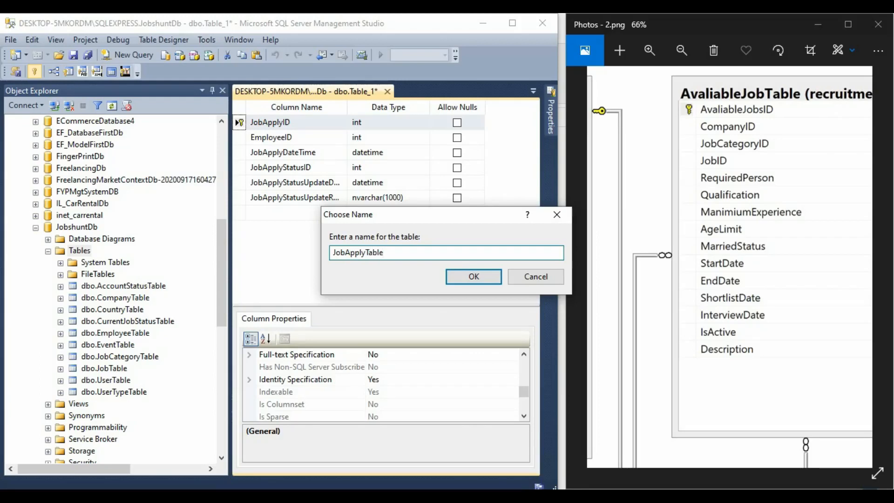
key("Return")
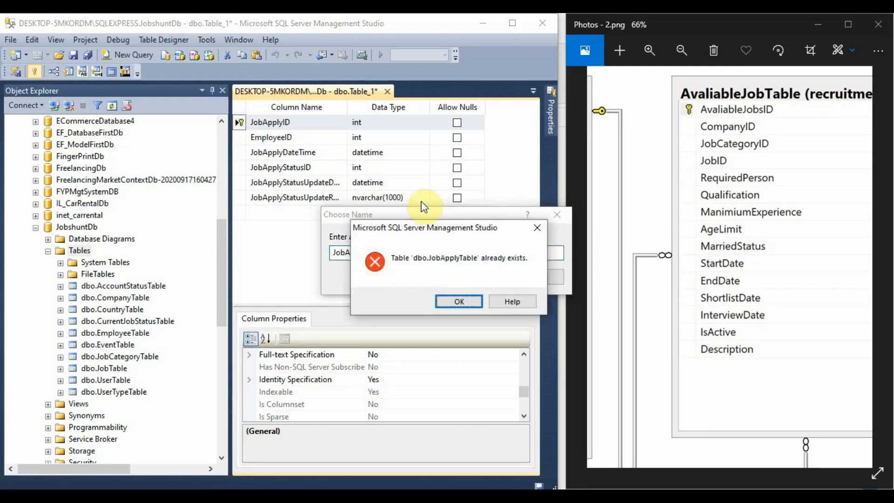
left_click(474, 301)
left_click(367, 252)
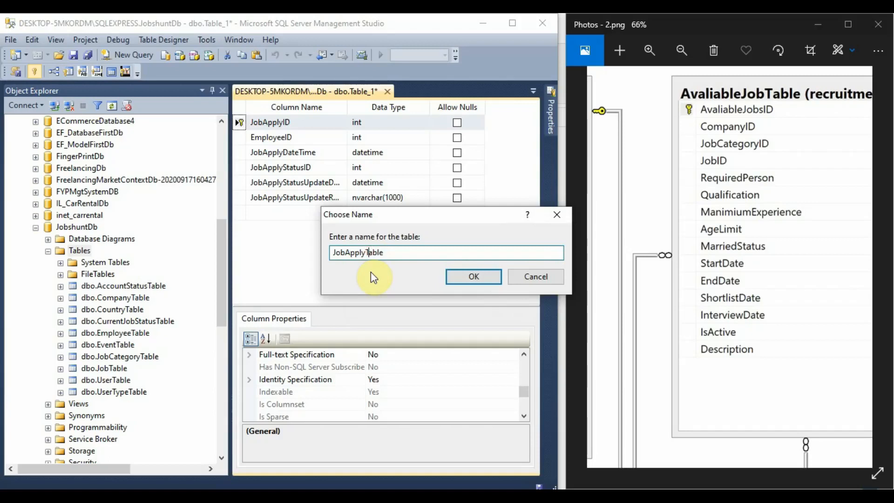
left_click(79, 250)
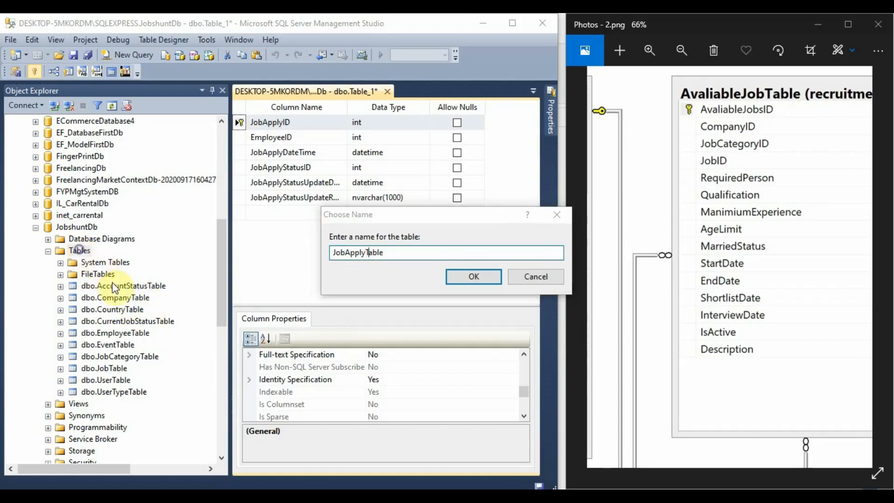
left_click(531, 275)
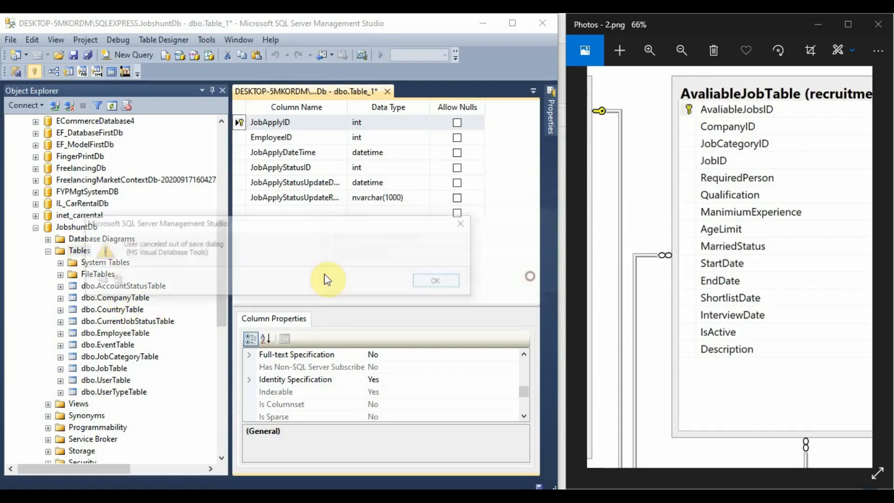
left_click(434, 281)
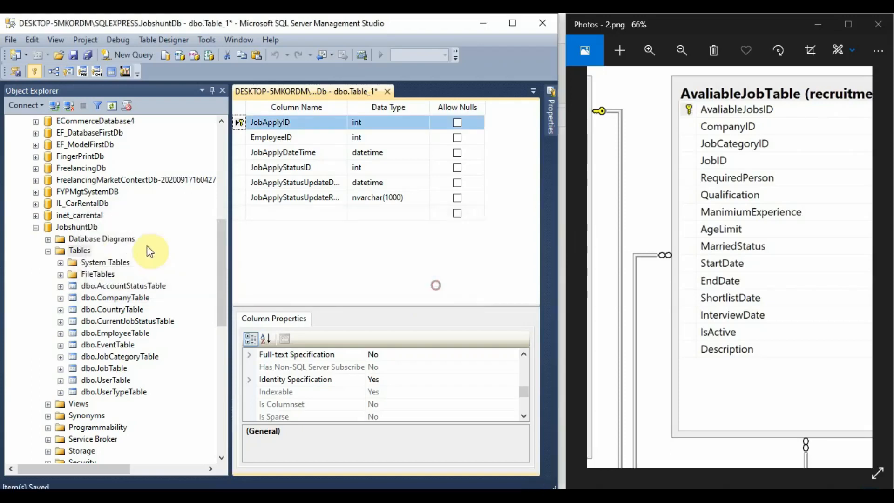
Refresh the JobshuntDb table list and query the top 1000 rows of JobApplyTable to check its columns.
right_click(64, 255)
left_click(141, 340)
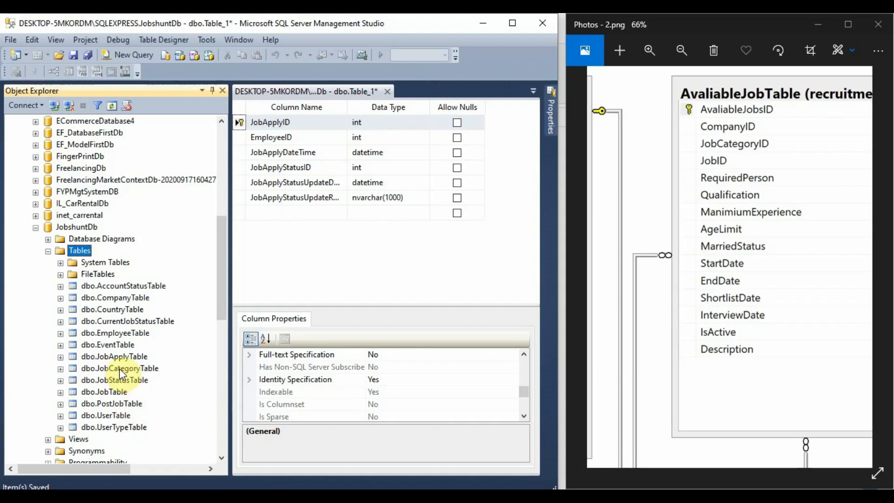
right_click(119, 354)
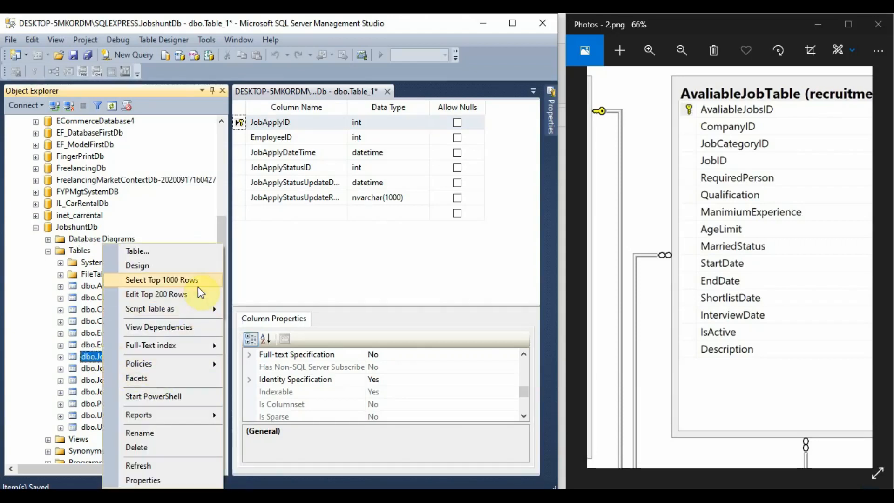
left_click(198, 285)
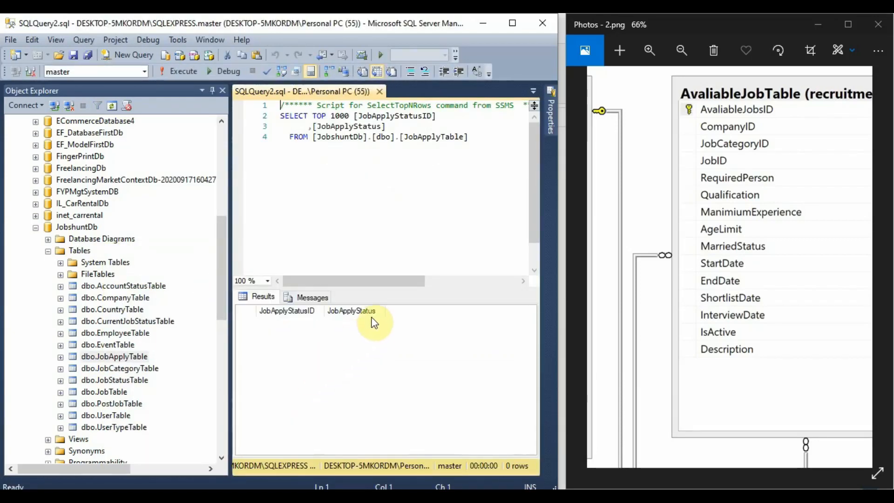
Rename the existing JobApplyTable in the JobshuntDb table list as JobApplyStatusTable, and close the row query.
left_click(118, 356)
left_click(117, 357)
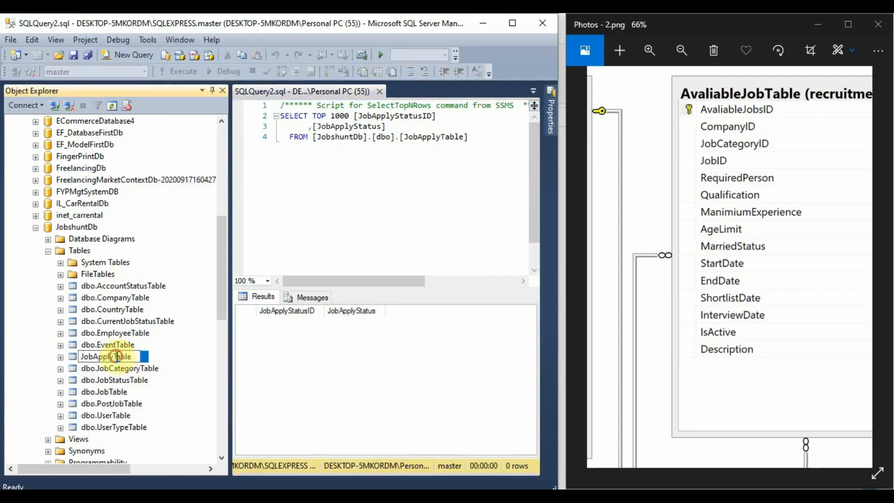
type("Statu")
type("s")
left_click(186, 452)
left_click(349, 198)
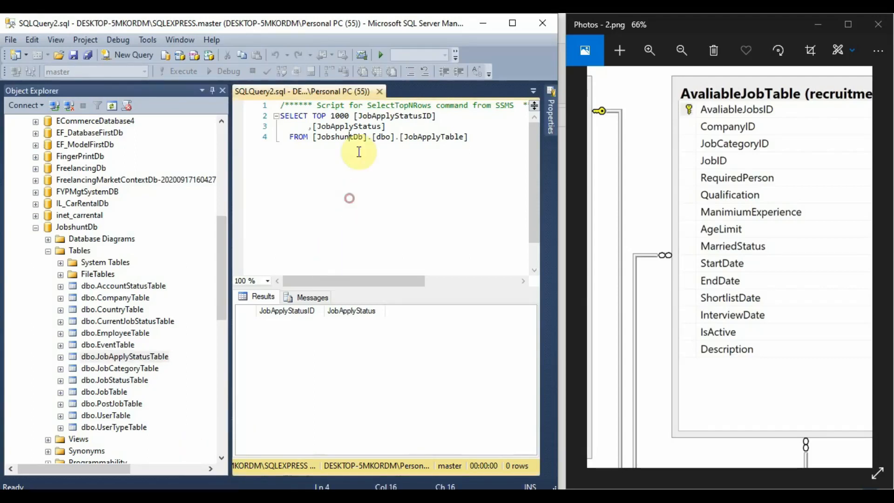
left_click(383, 92)
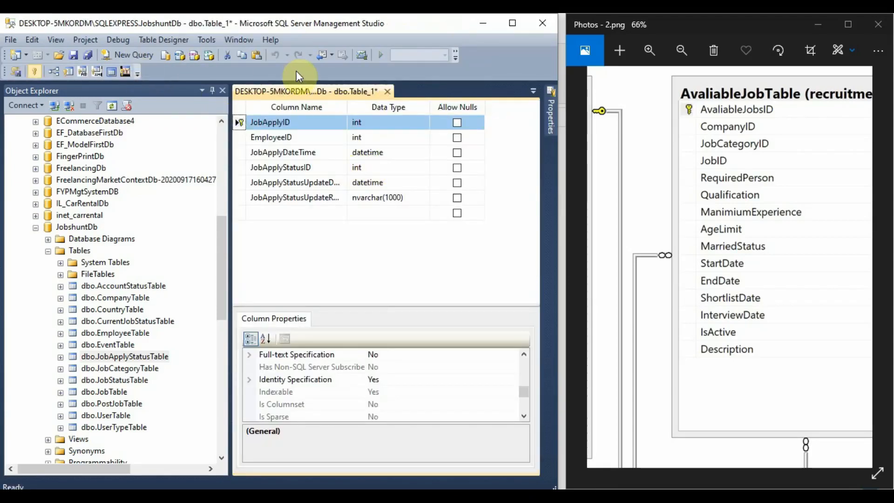
Try to save the job-application table under the name JobApplyTable.
right_click(310, 92)
left_click(334, 97)
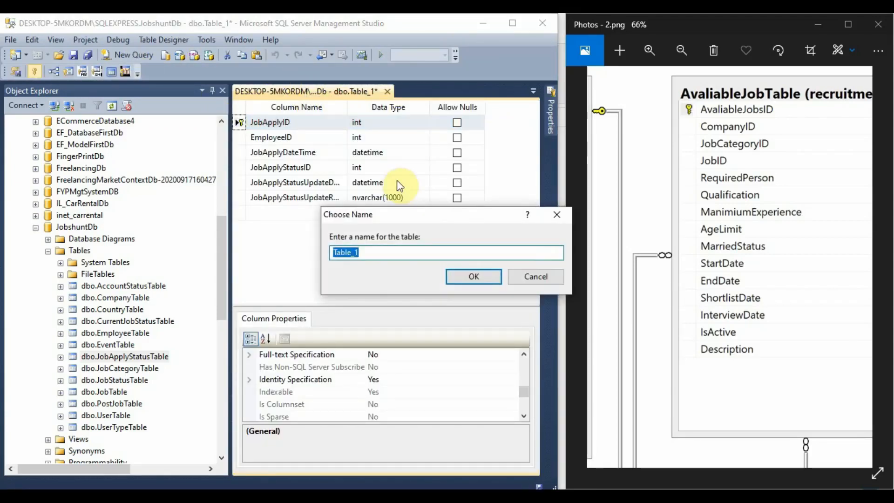
type("JobApply")
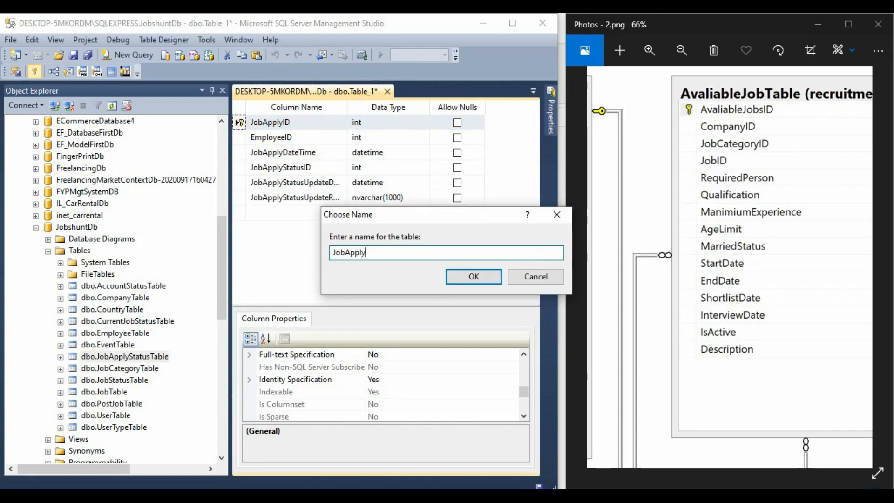
type("tablTable")
key("Return")
key("Return")
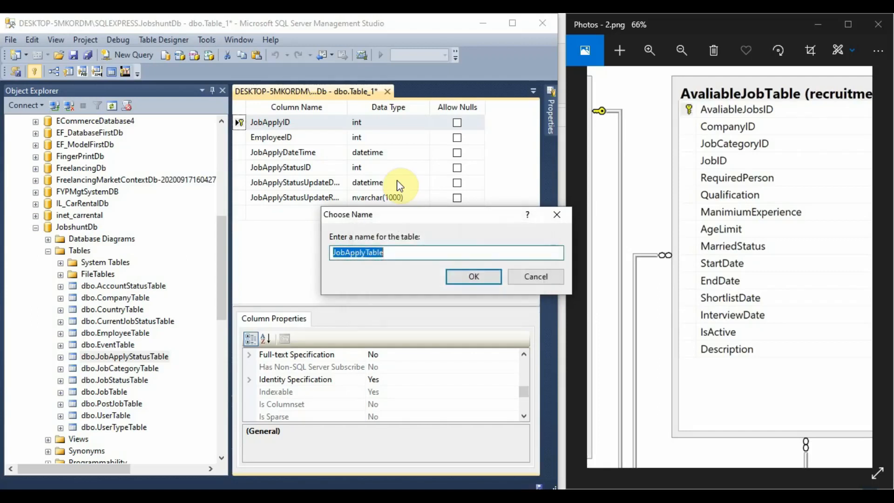
left_click(546, 281)
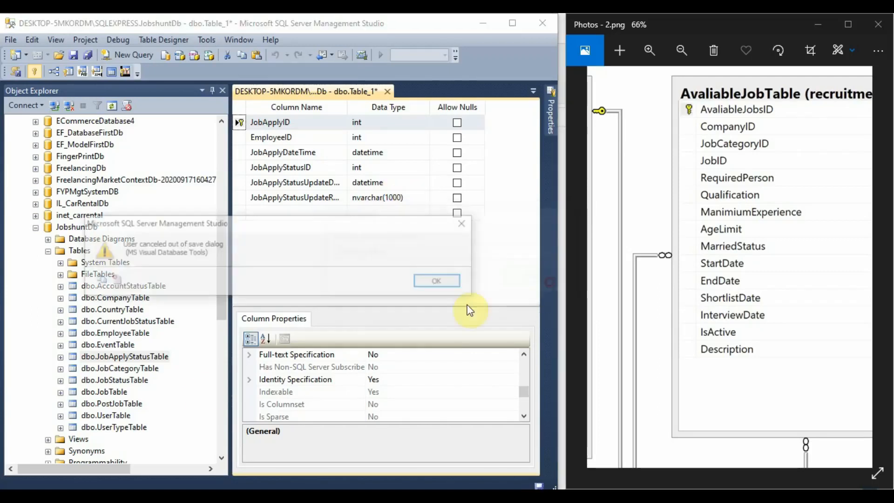
left_click(448, 282)
Generate a CREATE script for JobApplyStatusTable in a new query, copy its CREATE TABLE statement, and close the script.
right_click(135, 357)
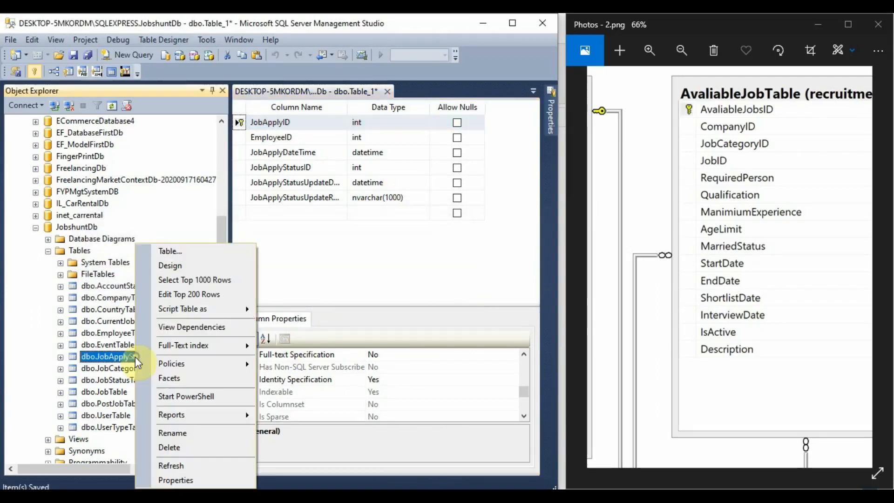
mouse_move(188, 308)
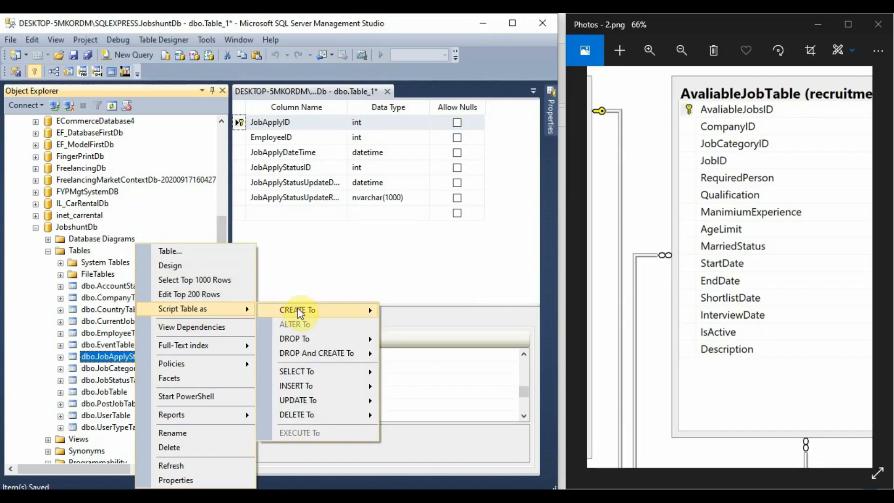
mouse_move(366, 311)
left_click(407, 309)
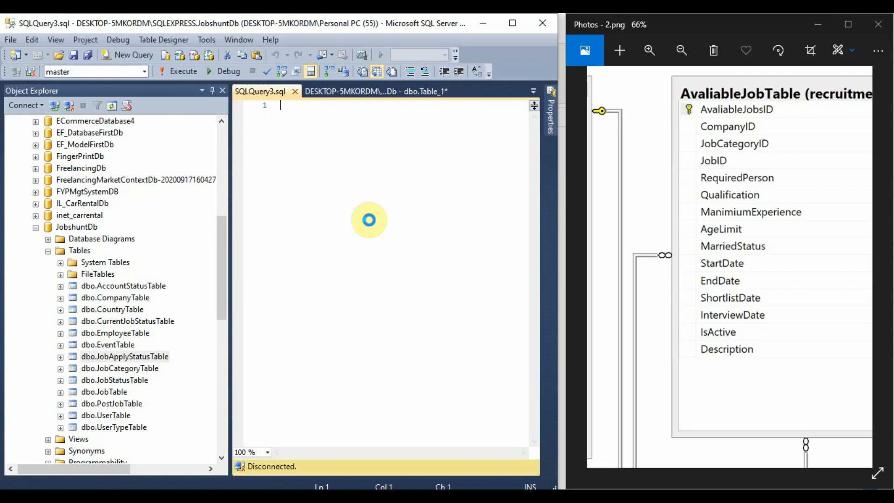
left_click_drag(303, 301, 274, 210)
key("ctrl+c")
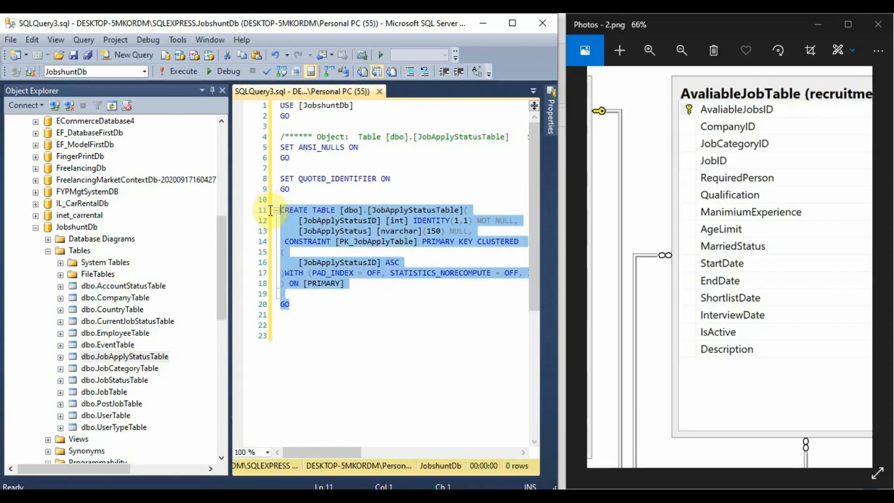
left_click(379, 91)
Delete JobApplyStatusTable from the JobshuntDb database.
right_click(144, 355)
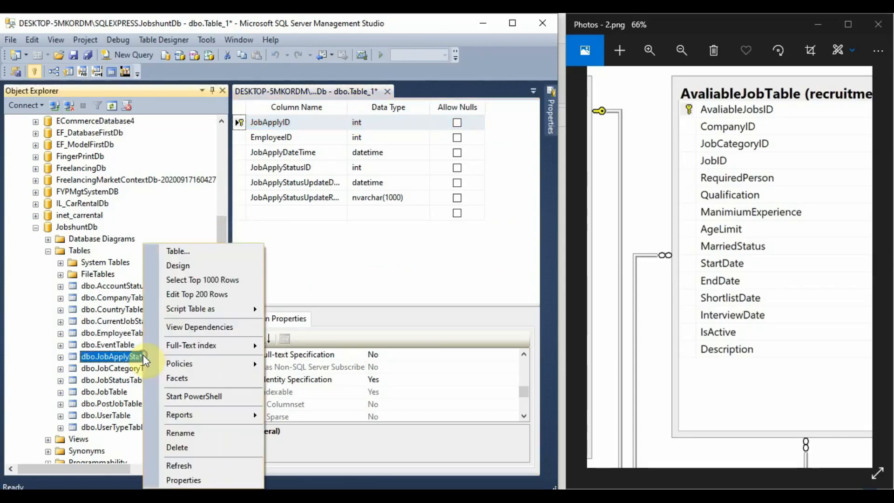
left_click(179, 447)
left_click(575, 437)
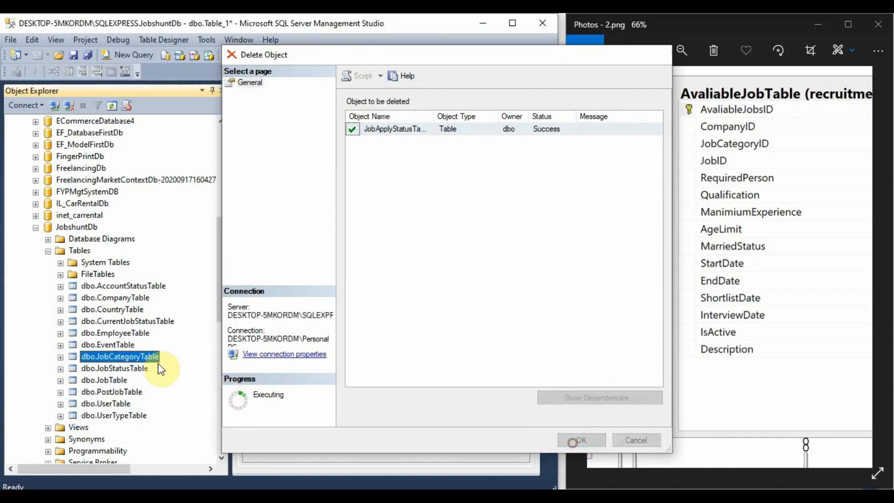
Paste the copied JobApplyStatusTable CREATE TABLE statement into a new query on JobshuntDb.
left_click(80, 251)
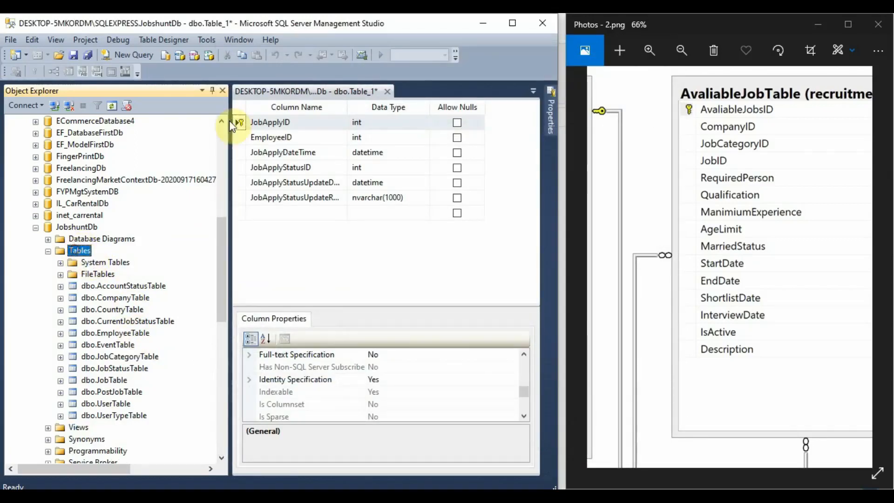
left_click(126, 55)
key("ctrl+v")
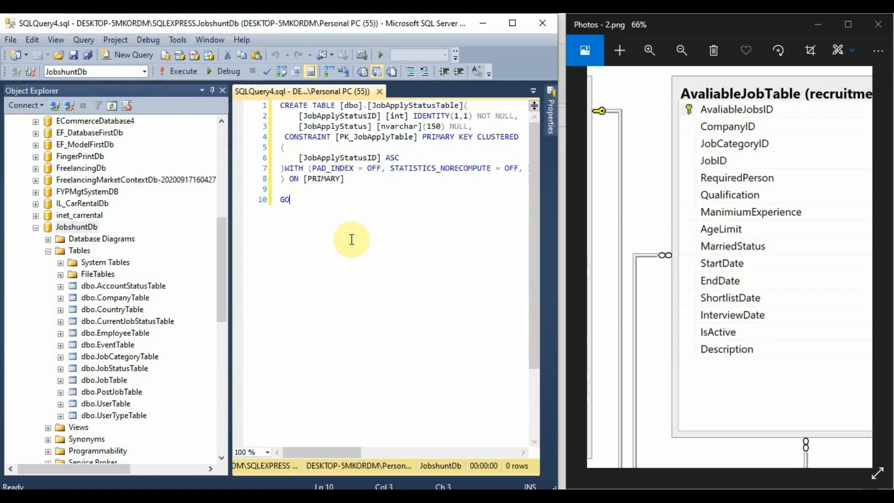
left_click_drag(349, 239, 210, 102)
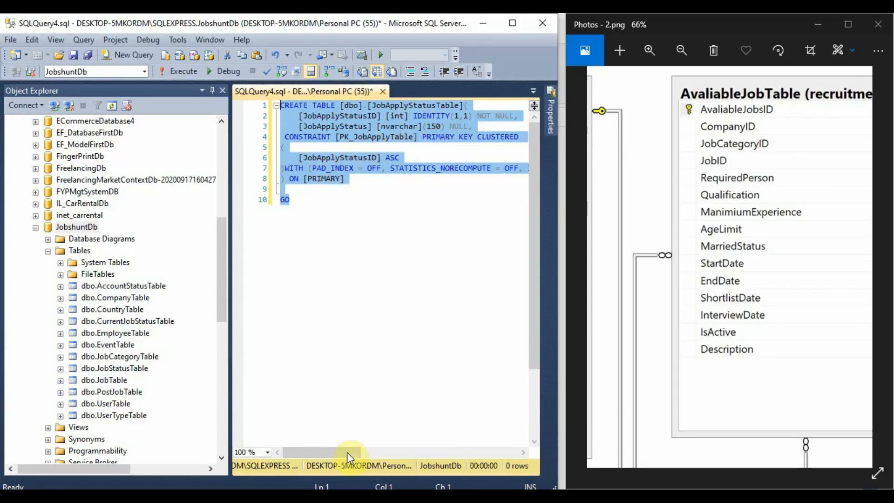
mouse_move(326, 454)
left_mouse_down()
mouse_move(348, 454)
mouse_move(323, 457)
left_mouse_up()
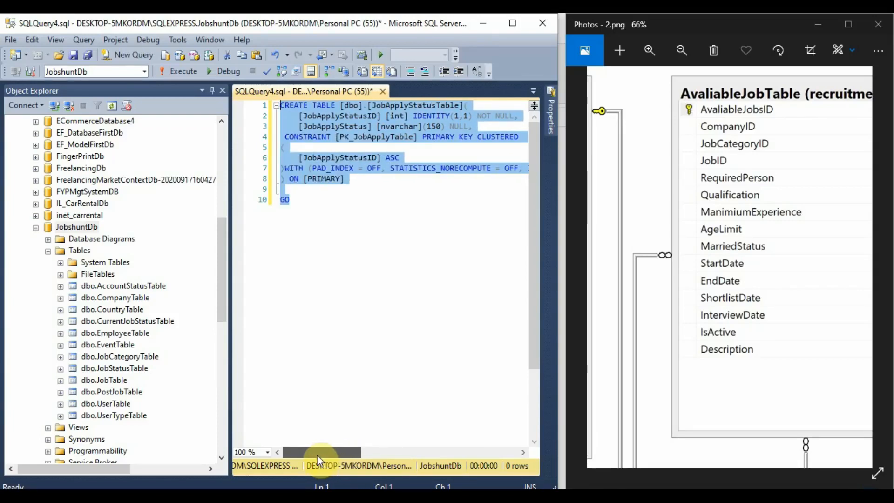
Replace the PK_JobApplyTable constraint block in the statement with an inline primary key on JobApplyStatusID.
left_click_drag(293, 207, 284, 137)
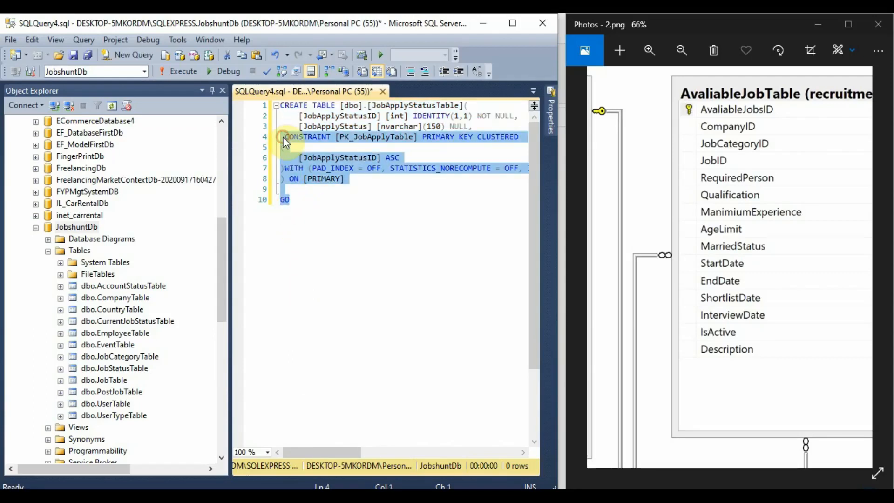
key("Delete")
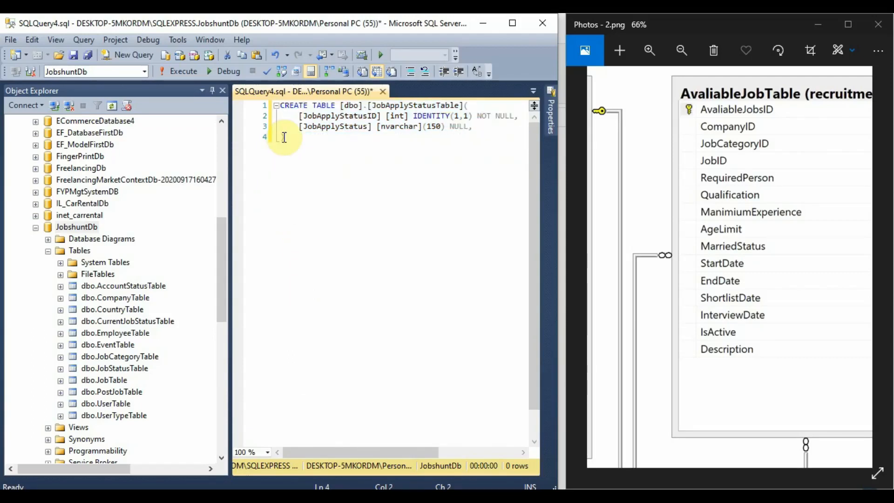
left_click(480, 129)
key("BackSpace")
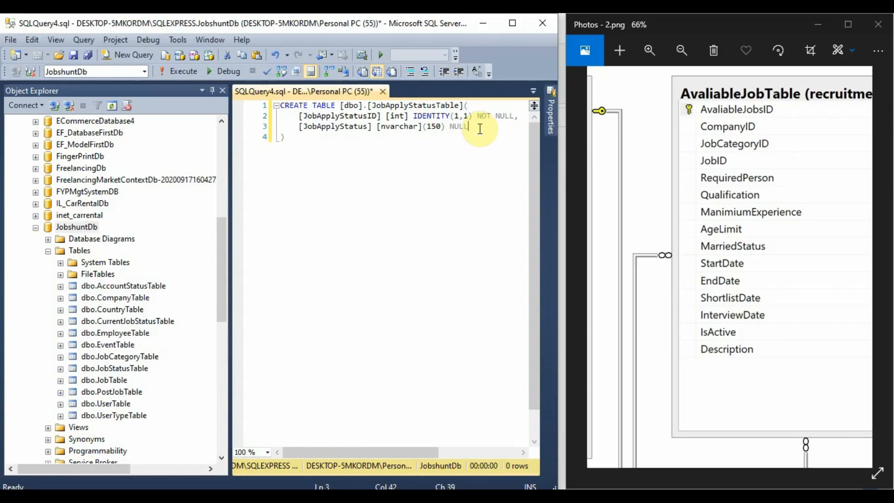
left_click(520, 116)
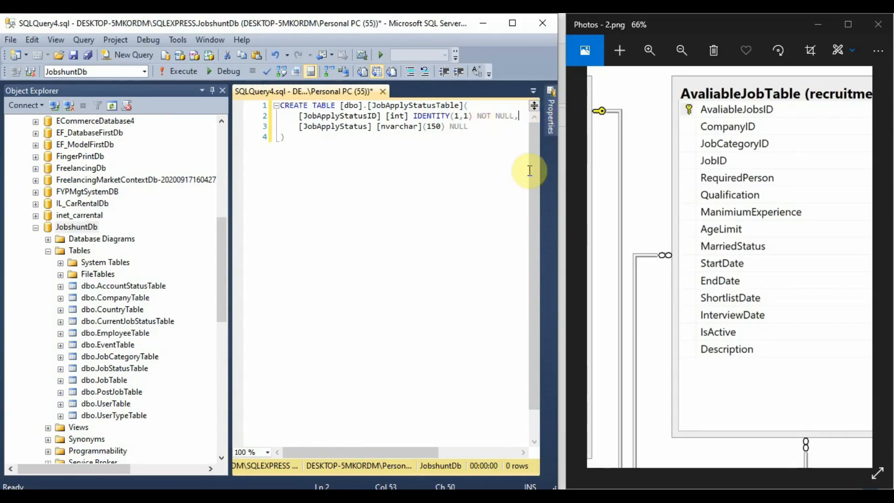
type("PRimary key")
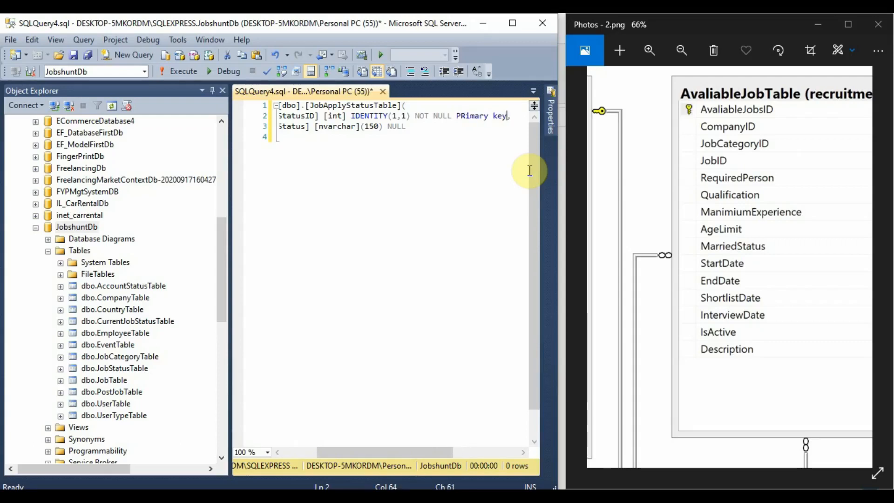
Execute the CREATE TABLE statement for JobApplyStatusTable and close the query without saving it.
left_click(368, 219)
key("ctrl+a")
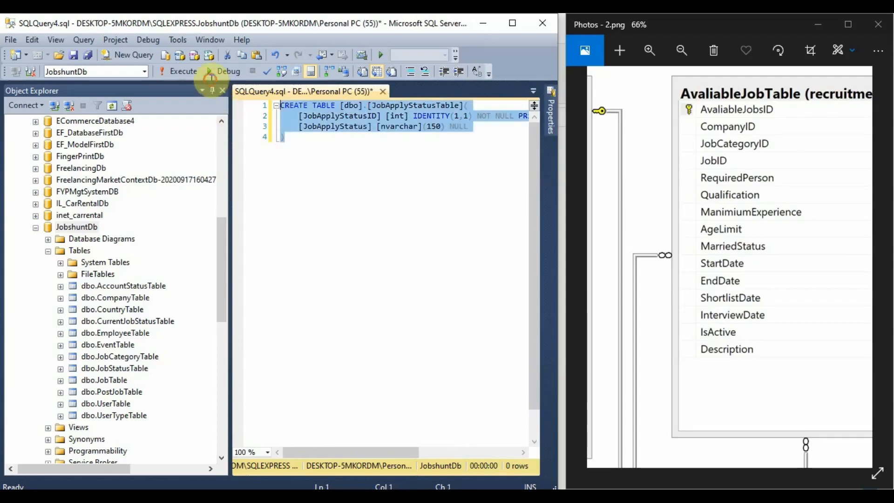
left_click(182, 71)
left_click(383, 91)
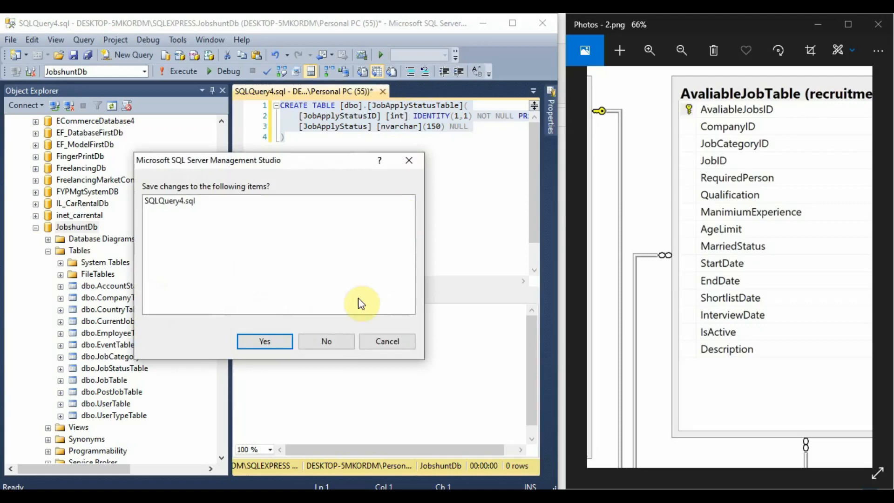
left_click(337, 344)
Save the job-application table in the designer under the name JobApplyTable.
right_click(344, 92)
left_click(344, 91)
right_click(346, 94)
left_click(357, 103)
type("JobApplyTable")
key("Return")
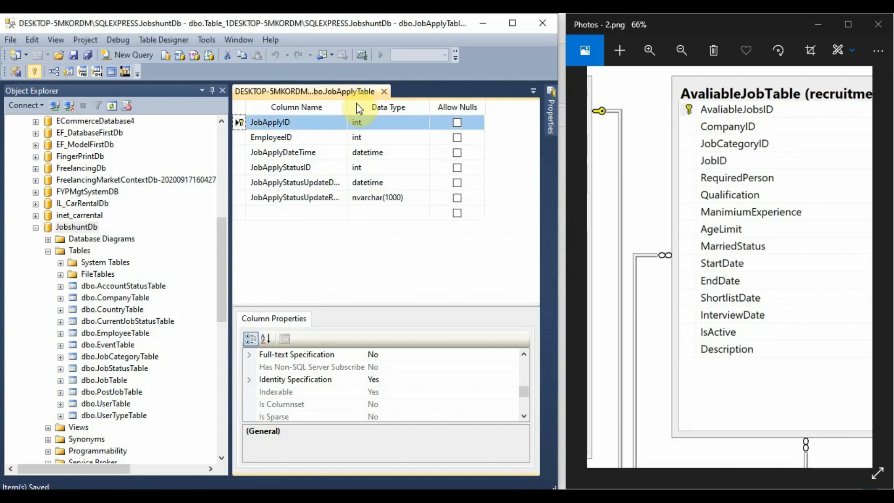
Close all open table designers and refresh the JobshuntDb table list.
left_click(384, 91)
left_click(384, 91)
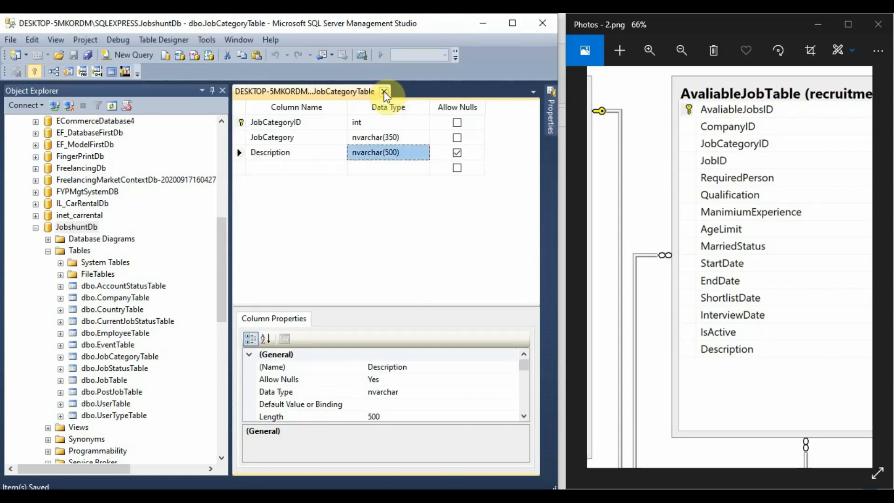
left_click(384, 91)
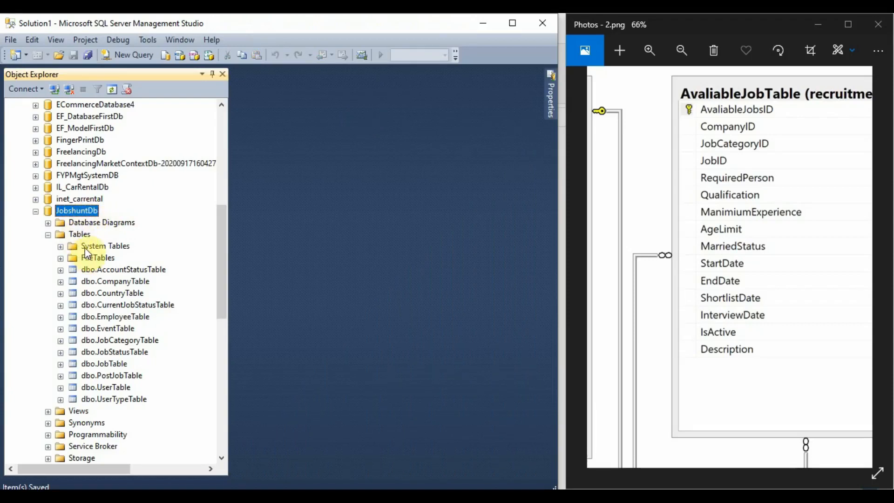
right_click(80, 236)
left_click(137, 327)
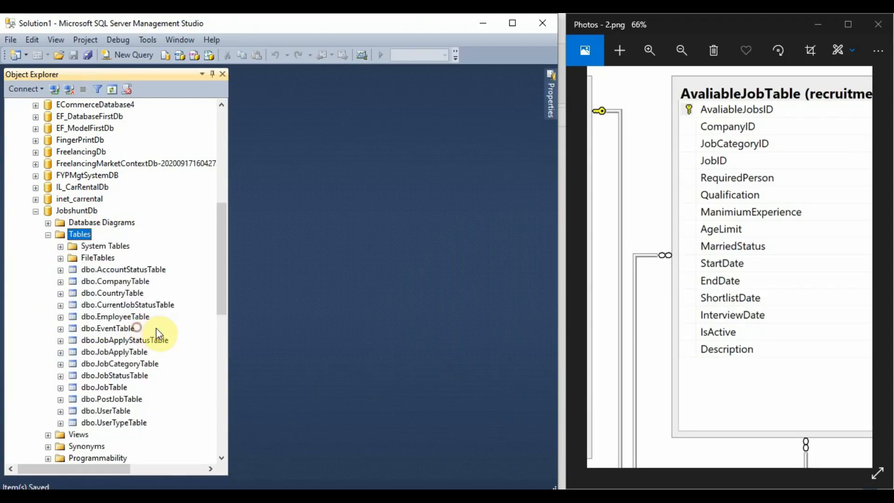
right_click(74, 235)
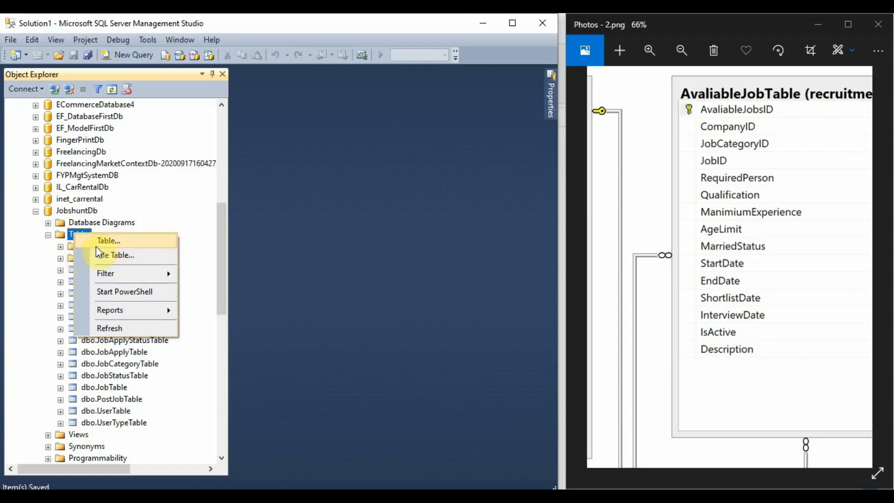
left_click(26, 266)
left_click(662, 488)
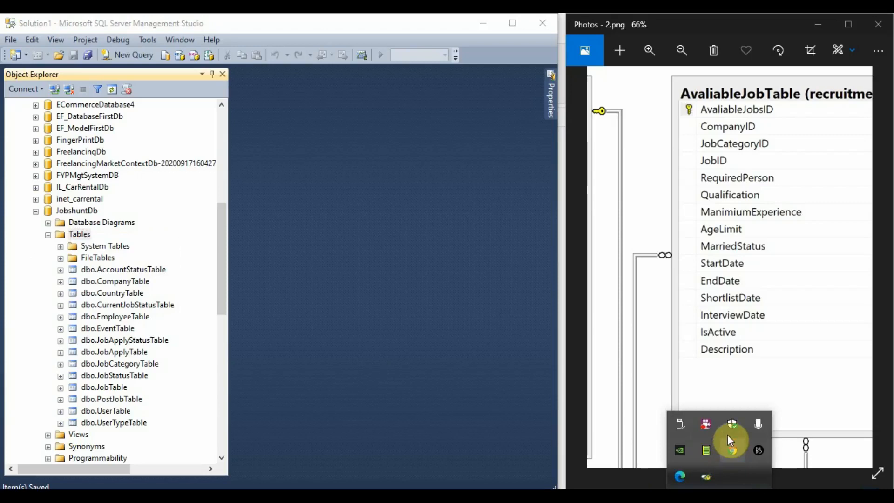
right_click(698, 422)
left_click(723, 243)
left_click(723, 241)
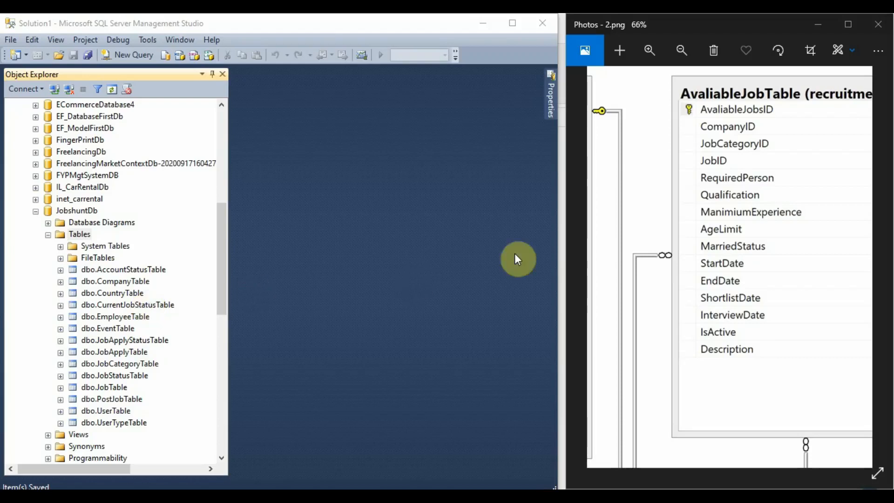
Look through the reference diagram for the next table to build and examine the columns of the Certifications table.
left_click_drag(695, 267, 513, 197)
left_click_drag(769, 290, 565, 291)
left_click_drag(758, 309, 536, 323)
left_click_drag(715, 283, 515, 366)
left_click_drag(738, 321, 881, 296)
left_click_drag(682, 240, 887, 367)
left_click_drag(763, 243, 591, 206)
left_click_drag(771, 277, 545, 230)
left_click_drag(742, 297, 881, 355)
left_click_drag(638, 254, 858, 336)
left_click_drag(642, 283, 779, 248)
Start a new table in JobshuntDb with a CertificateID column of type int and nulls disallowed.
right_click(87, 233)
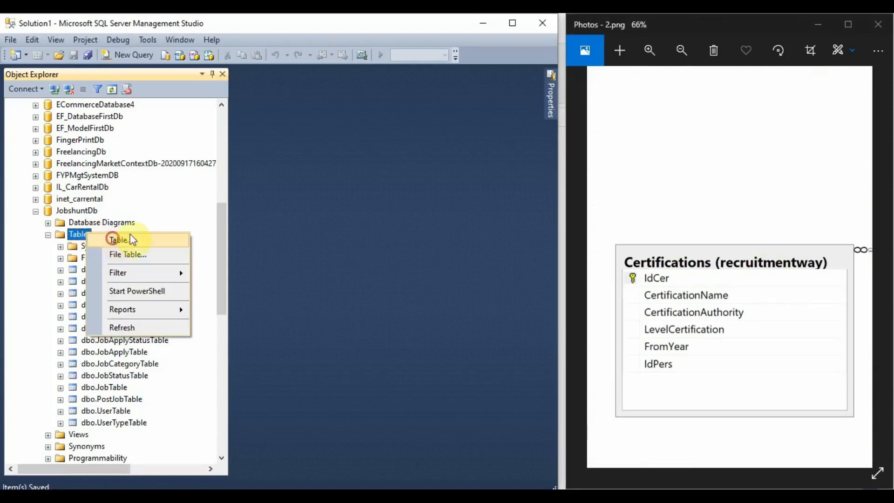
left_click(131, 237)
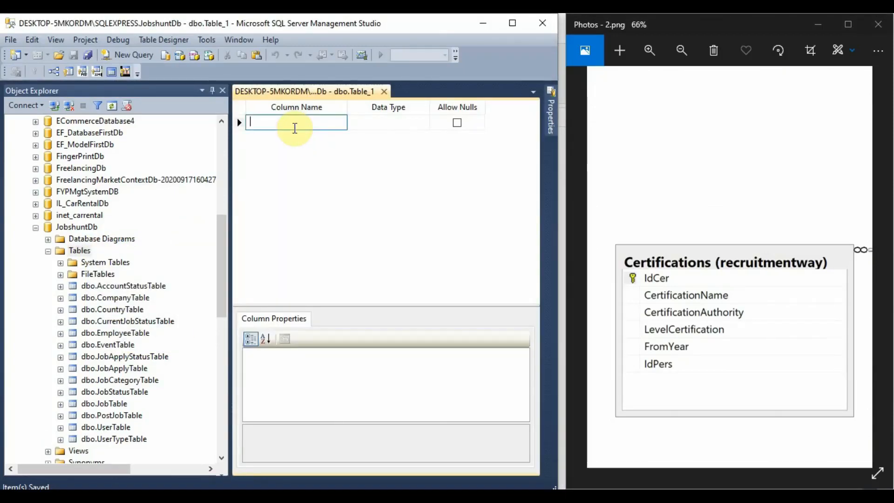
type("Cert")
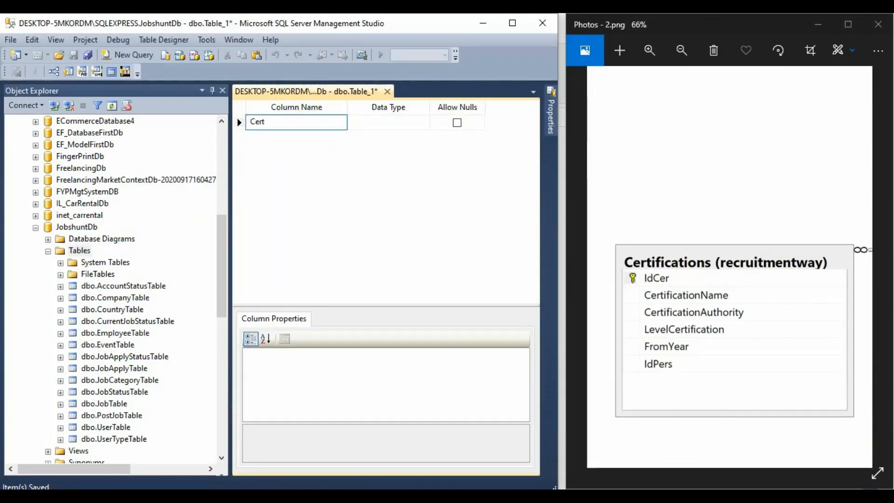
type("ificateID")
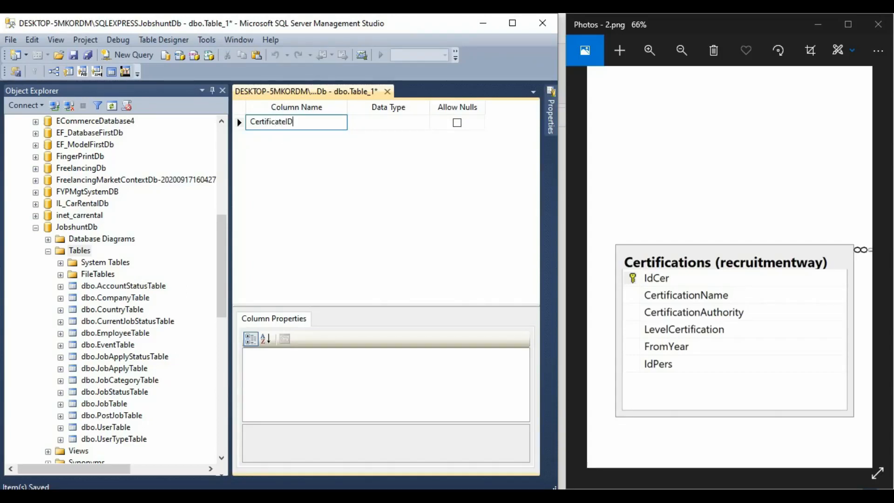
left_click(293, 130)
Add a CertificateName column of type nvarchar(500) with nulls disallowed to the new certification table.
type("Certi")
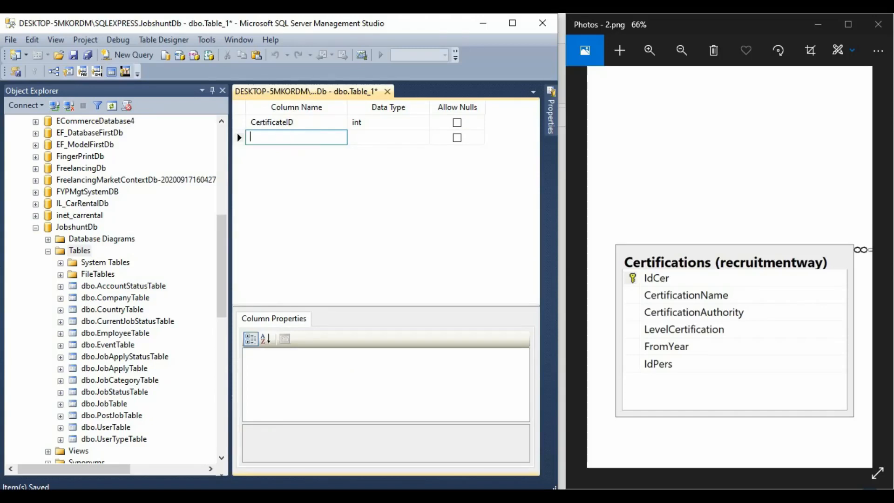
type("ficateName")
key("Tab")
type("nvarchar(50)")
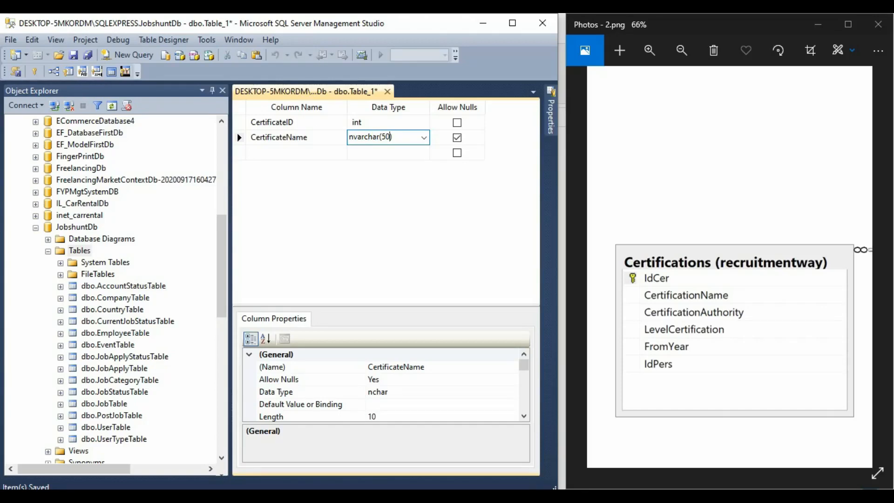
type("0")
key("Tab")
key("space")
key("Tab")
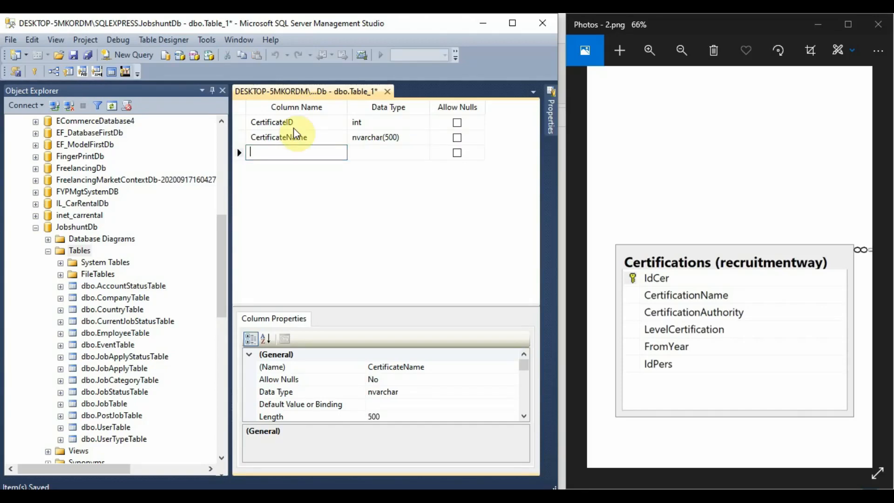
Add a CertificateAuthority column of type nvarchar(1000) with nulls disallowed to the certification table.
type("Certif")
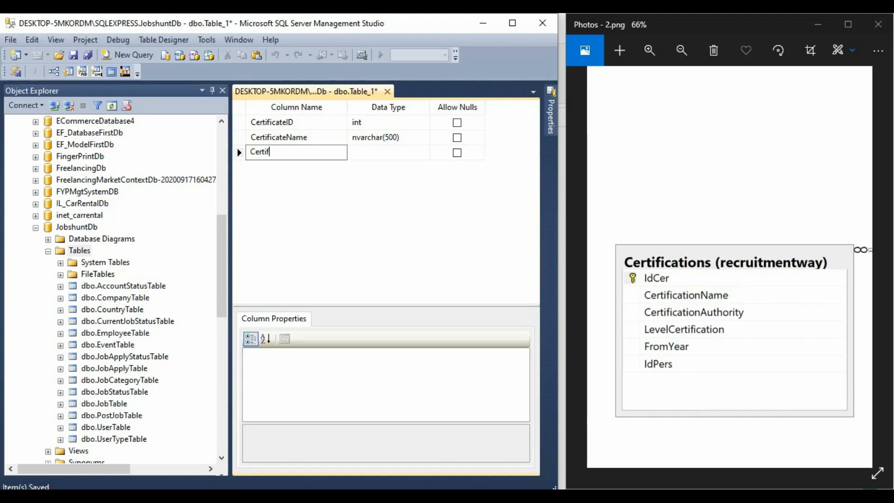
type("icateAuthority")
key("Tab")
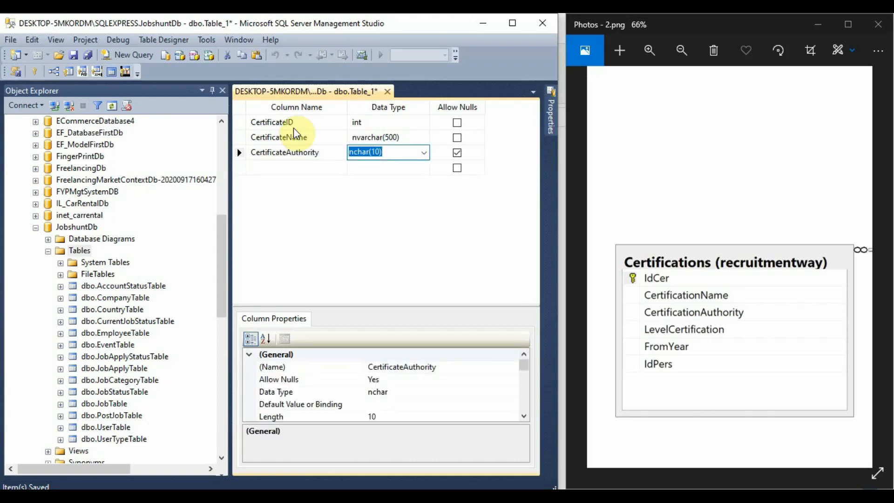
type("nvarchar(50")
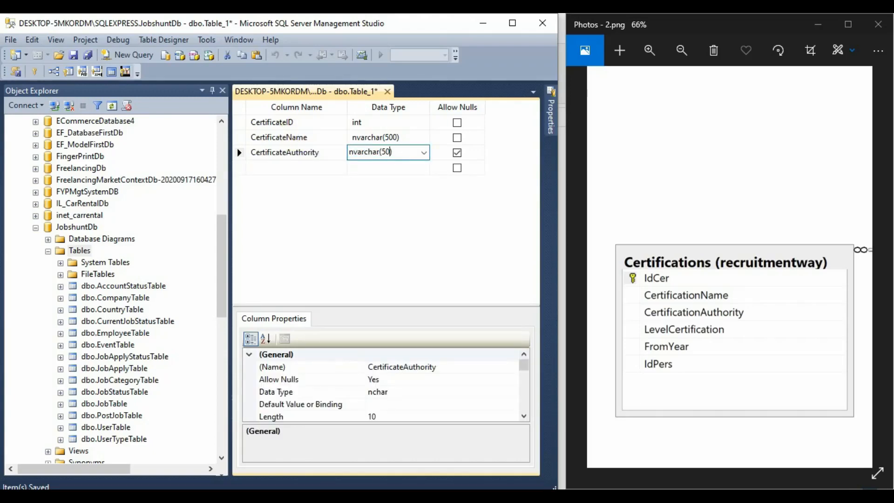
key("BackSpace")
type("100")
key("Tab")
key("space")
key("Tab")
Add a LevelCertification column of type nvarchar(150) with nulls disallowed below CertificateAuthority.
type("LevelCe")
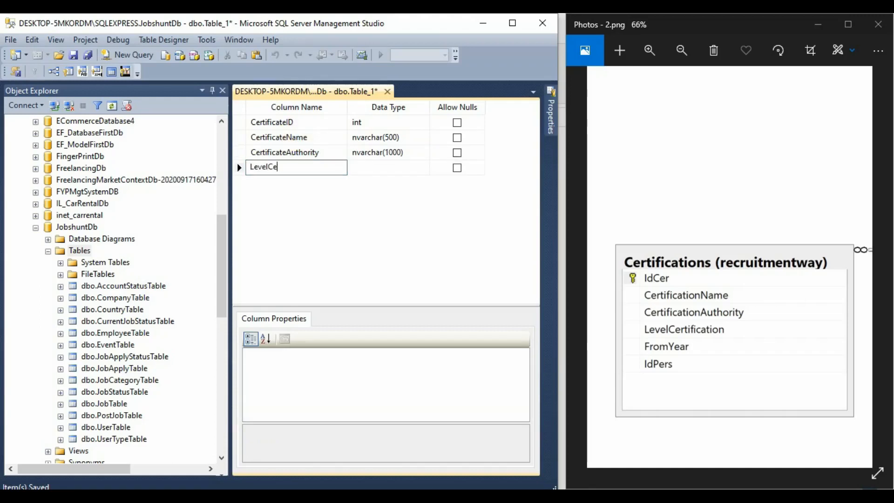
type("rtification")
key("Tab")
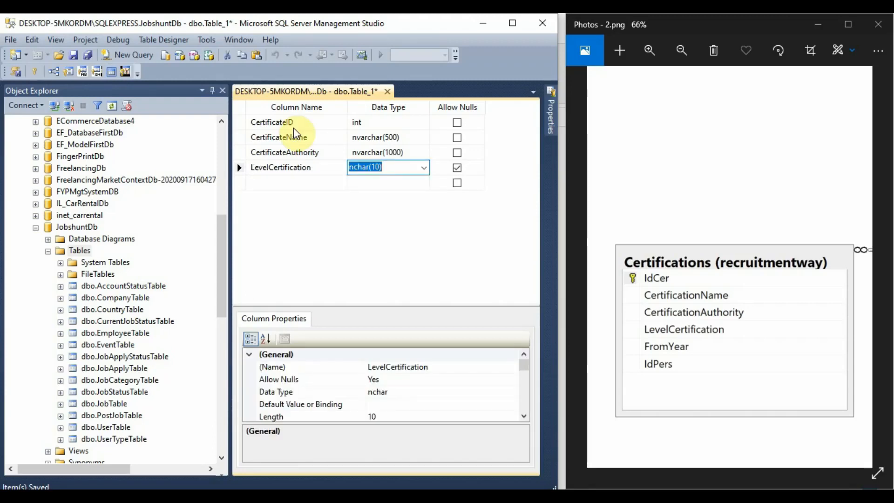
type("nvarchar(50)")
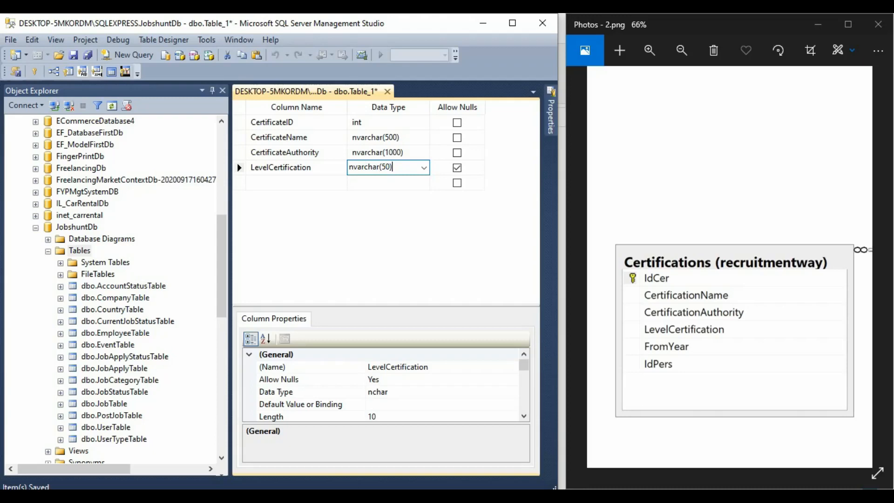
type("1")
key("Tab")
key("space")
key("Tab")
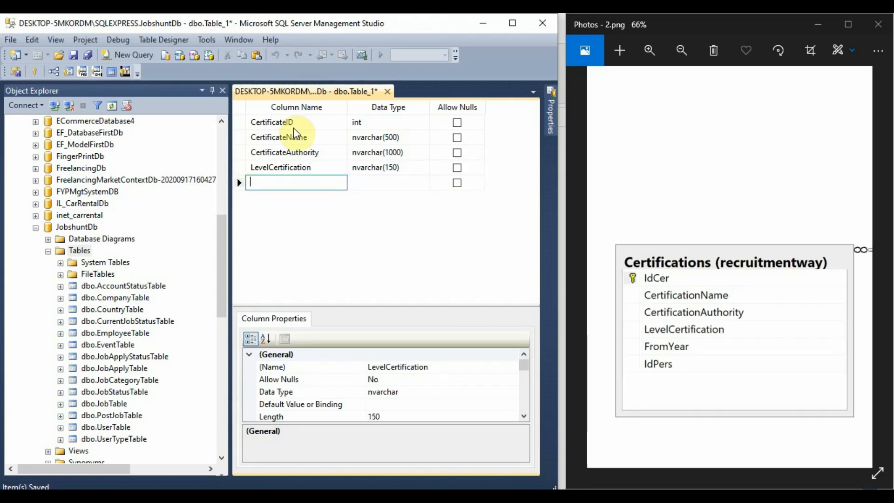
Add a FromYear column of type date with nulls disallowed to the certification table.
type("FromU")
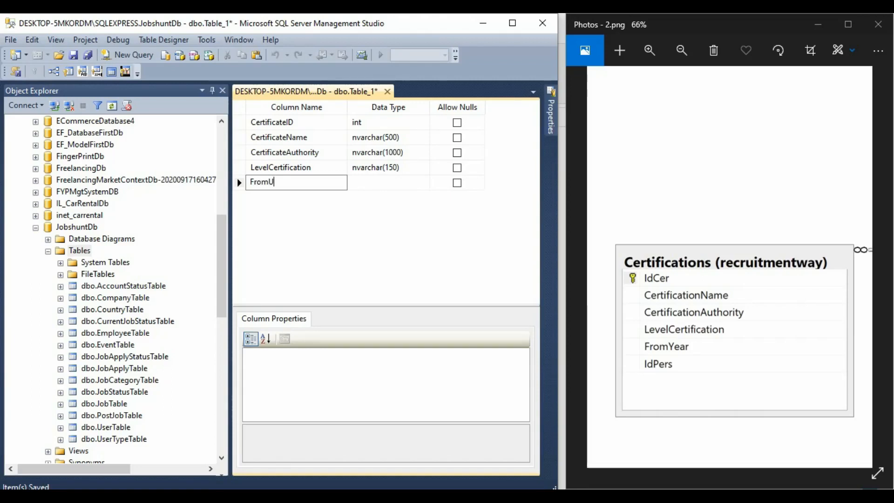
key("BackSpace")
type("Year")
key("Tab")
type("date")
key("Tab")
key("space")
key("Tab")
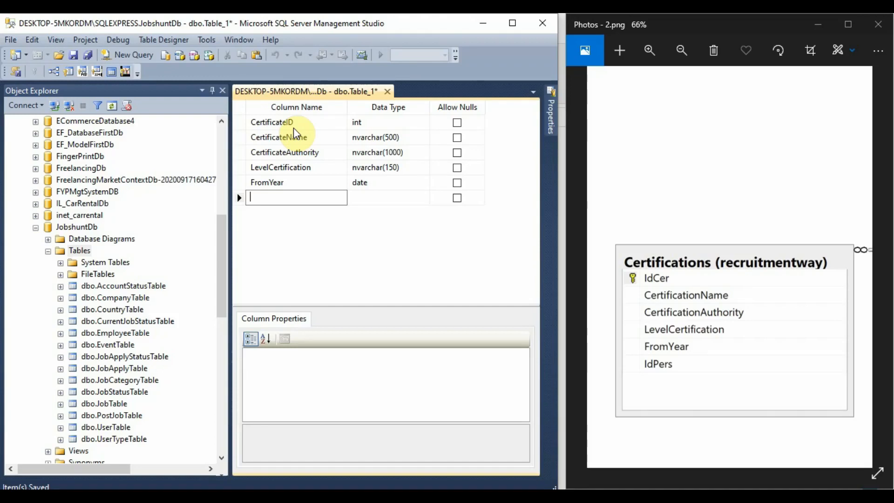
Add an EmployeeID column of type int with nulls disallowed to the certification table.
type("Emplo")
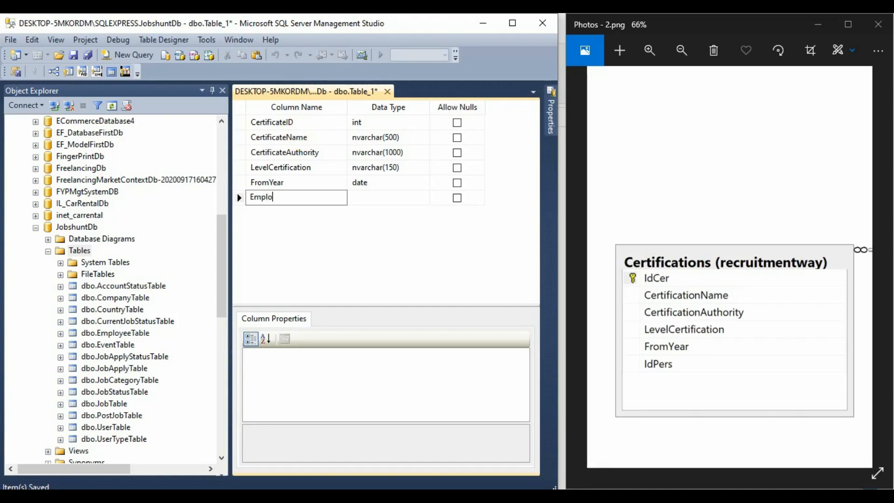
type("yeeId")
key("Tab")
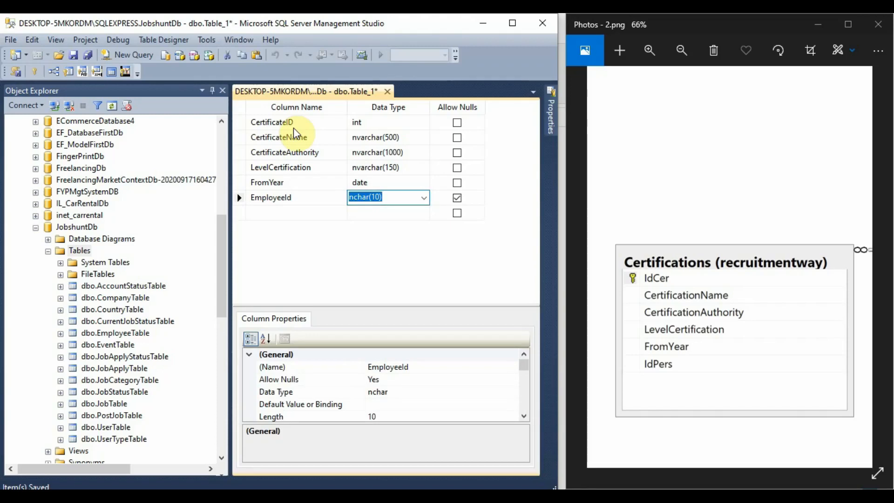
left_click(319, 195)
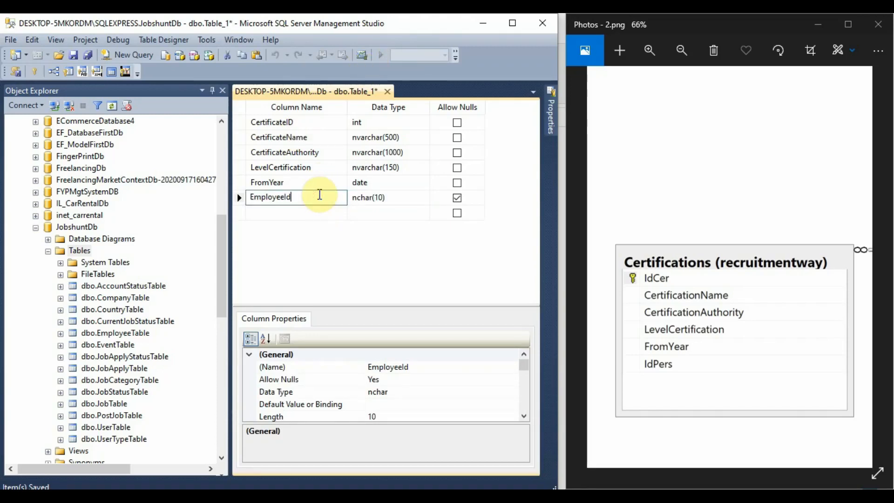
type("D")
key("Tab")
type("int")
key("Tab")
key("space")
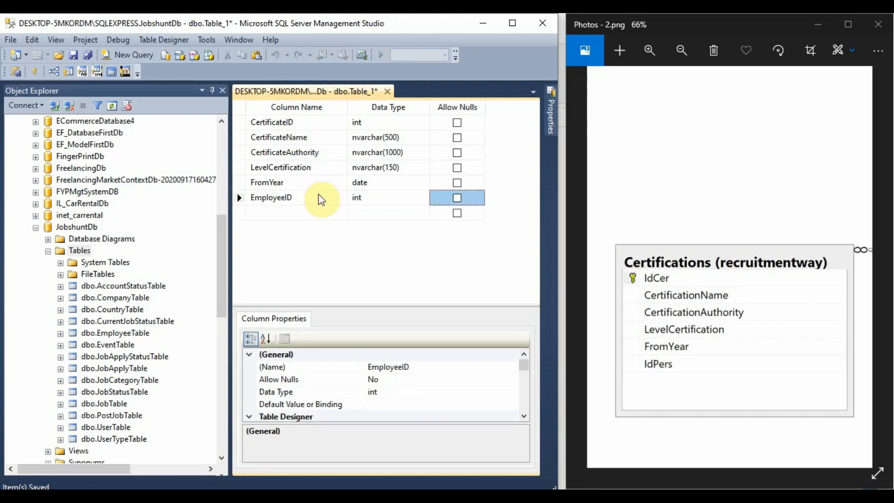
Move the EmployeeID column directly below CertificateID and make CertificateID the primary key.
left_click_drag(238, 197, 239, 133)
right_click(246, 122)
left_click(258, 138)
Turn on the identity specification for the CertificateID column.
scroll(310, 377, "down", 4)
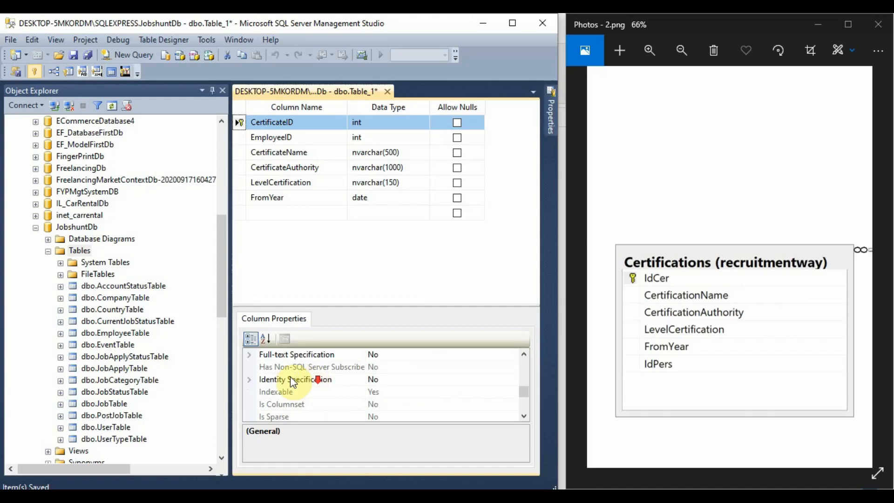
left_click(256, 380)
left_click(249, 379)
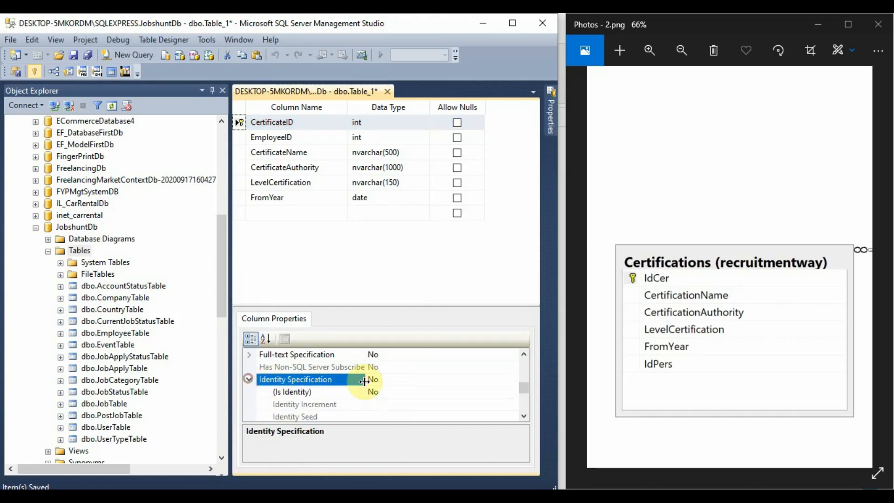
left_click(383, 387)
double_click(385, 391)
Save the new certification table under the name CertificateTable.
right_click(342, 92)
left_click(368, 101)
type("Cer")
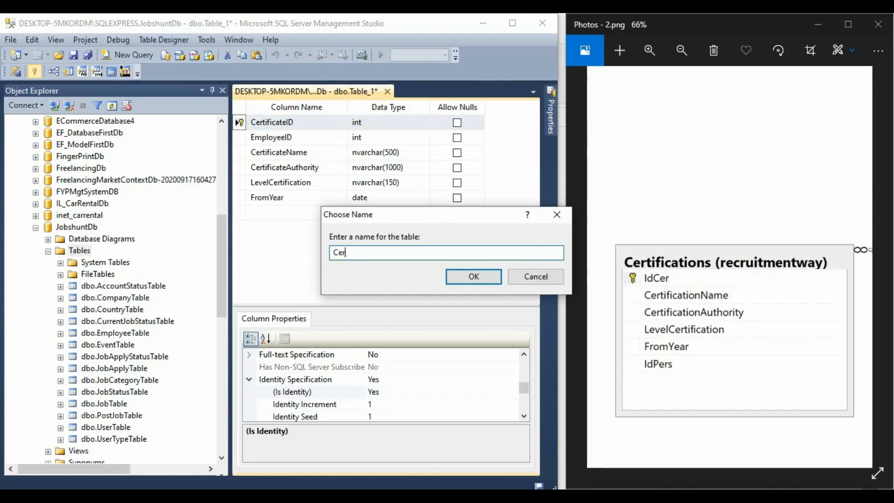
type("tificateTable")
key("Return")
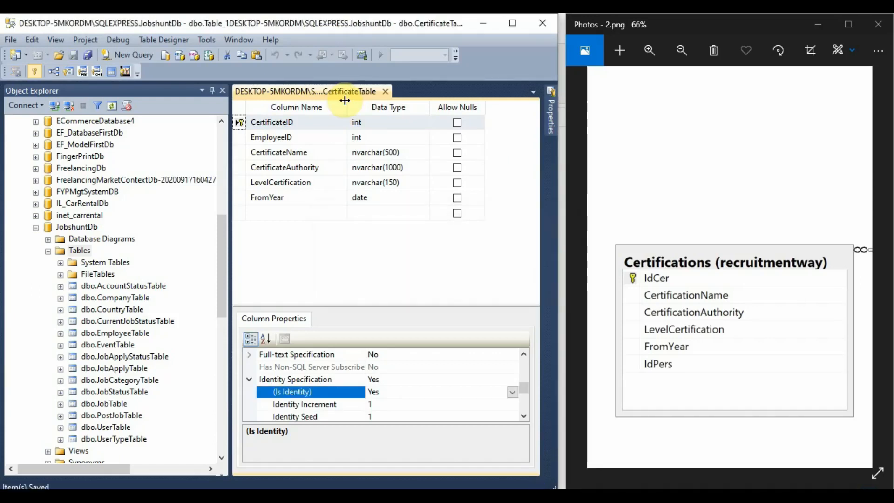
Start another table in JobshuntDb for the diagram's Languages entity, with a LanguageID column of type int and nulls disallowed.
right_click(88, 250)
left_click(118, 257)
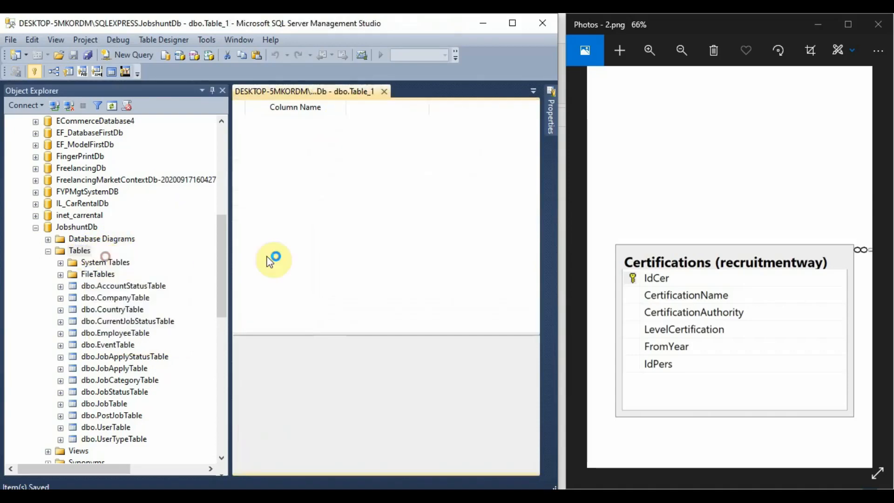
scroll(659, 354, "up", 3)
left_click_drag(754, 243, 663, 361)
left_click(259, 122)
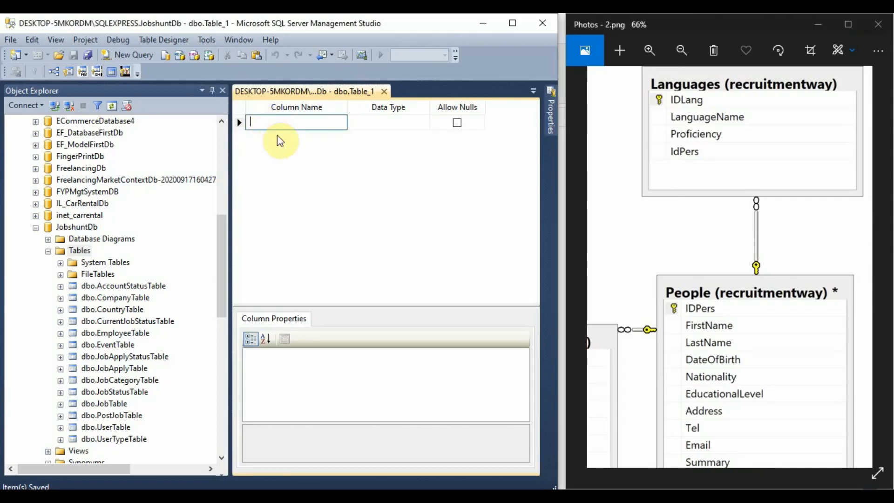
type("L")
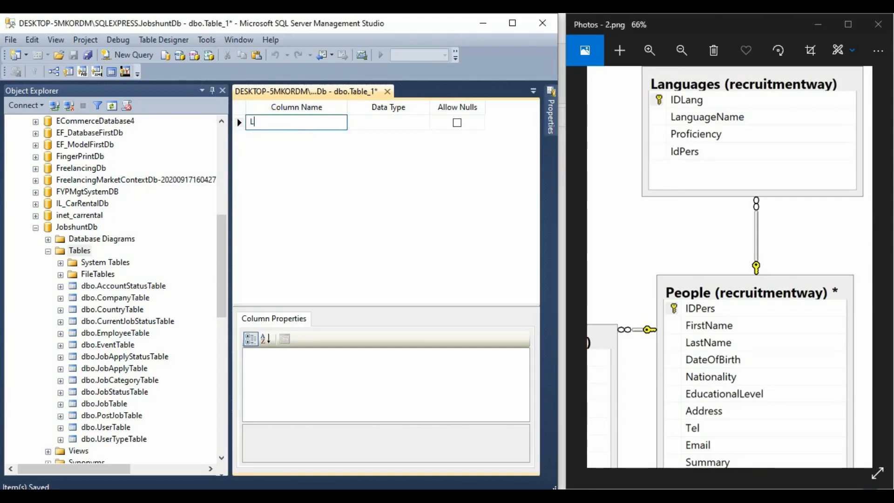
type("anguageID")
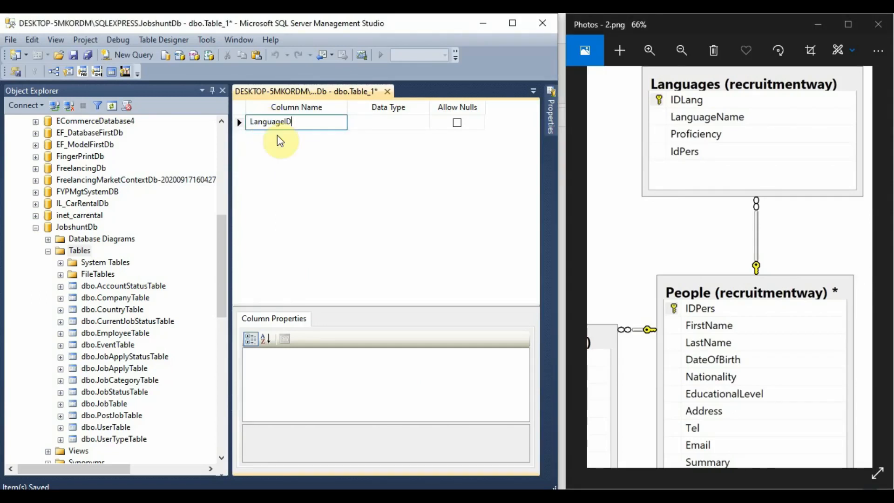
key("Tab")
type("int")
key("Tab")
key("Tab")
Add a LanguageName column of type nvarchar(150) with nulls disallowed to the new language table.
type("Lang")
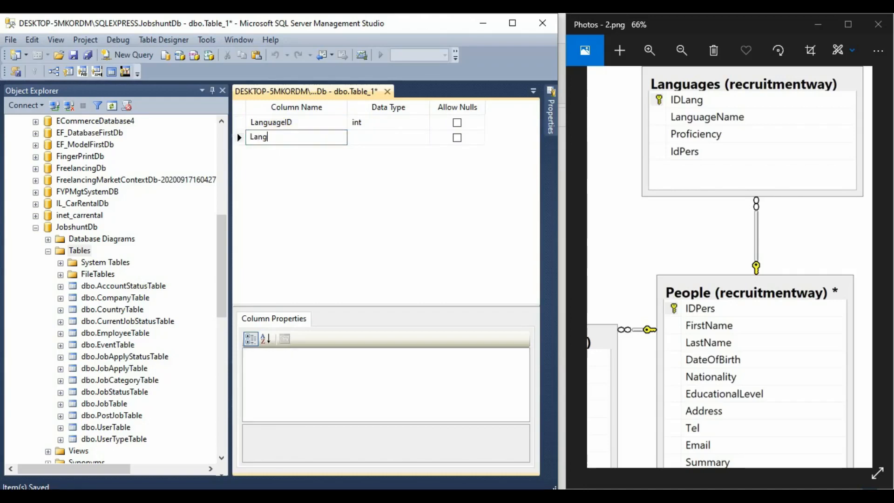
key("Tab")
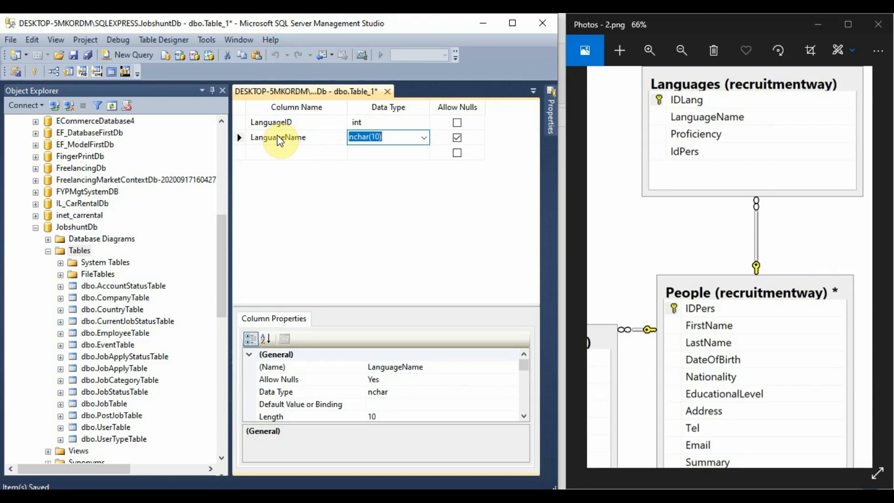
type("nvarchar(50")
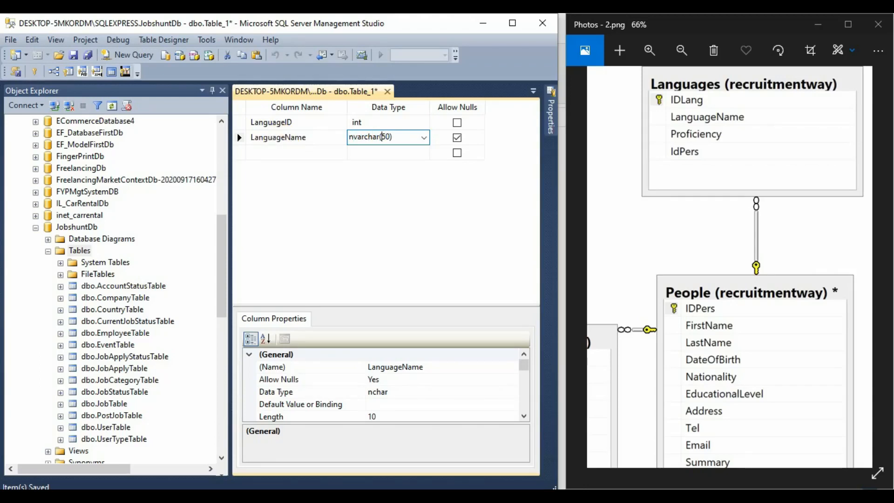
key("Tab")
key("space")
key("Tab")
Add a third column named Progiciency of type nvarchar(50) to the language table.
type("Progiciency")
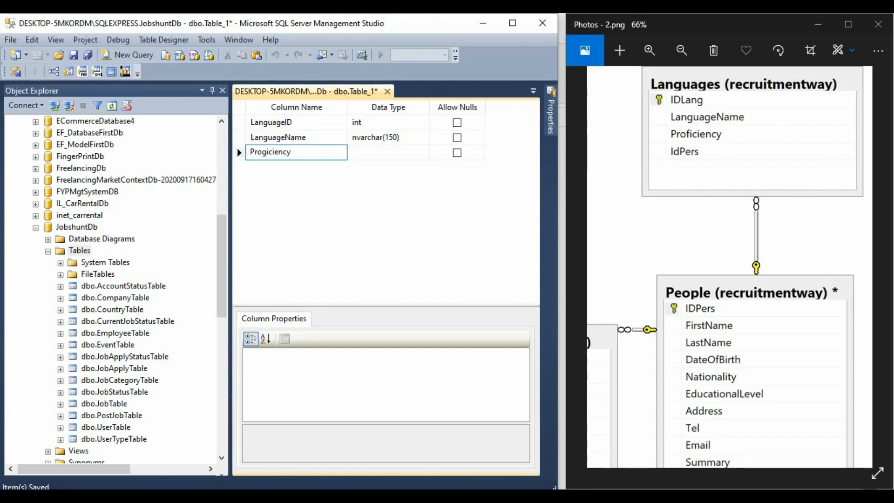
key("Tab")
type("nvarcha")
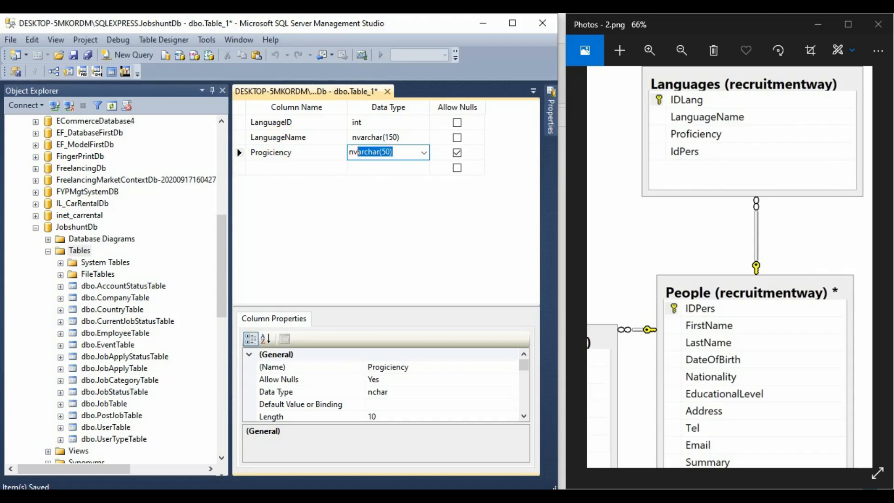
key("Left")
key("Left")
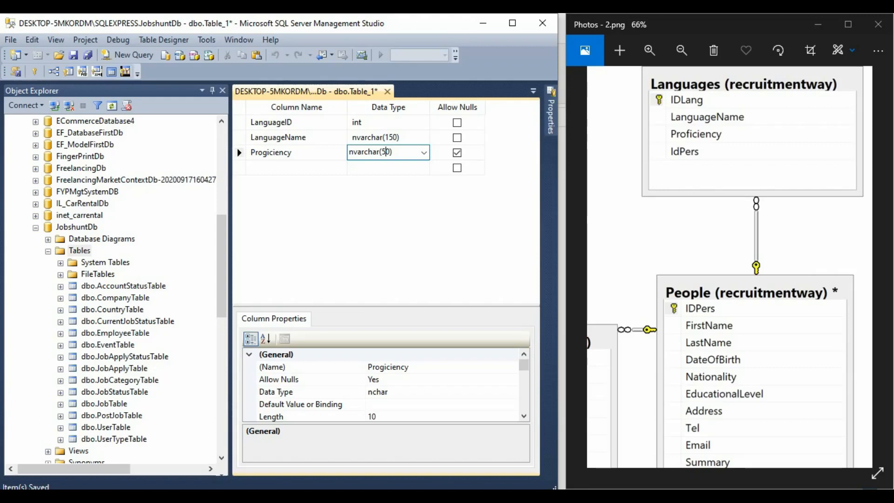
Correct the third column's name to Proficiency and disallow nulls for it.
left_click(268, 153)
key("BackSpace")
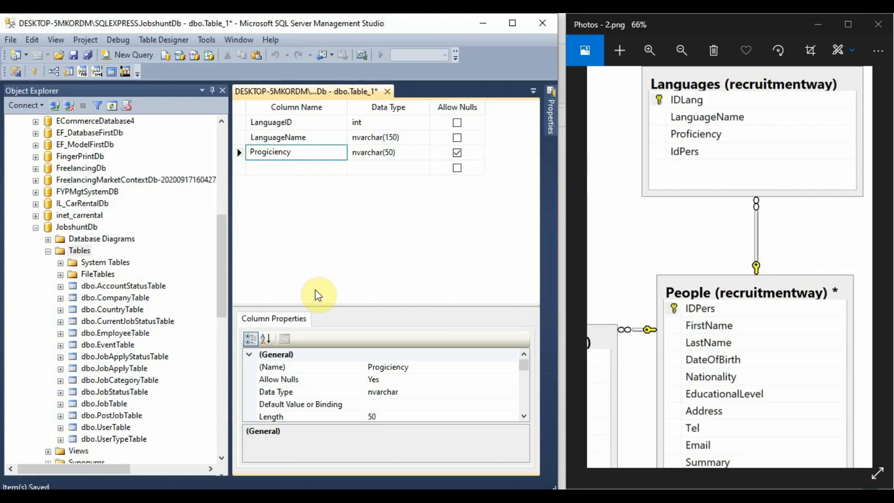
type("f")
key("Tab")
key("Tab")
key("Tab")
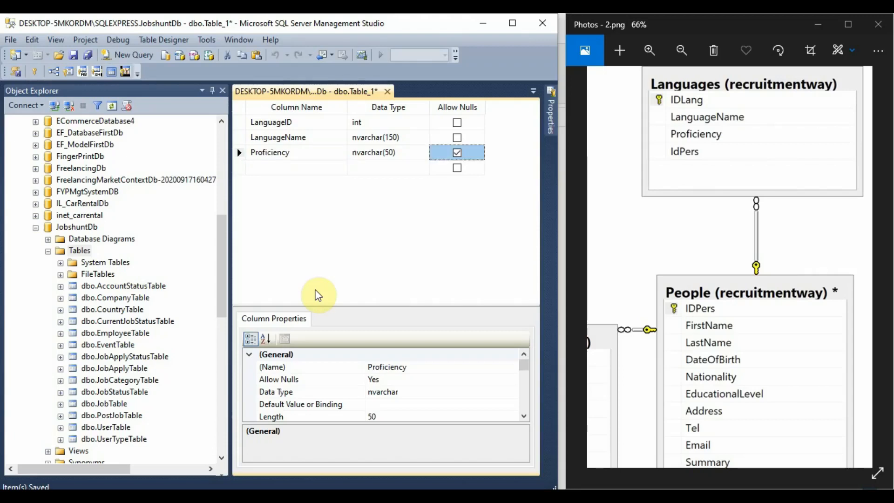
key("Tab")
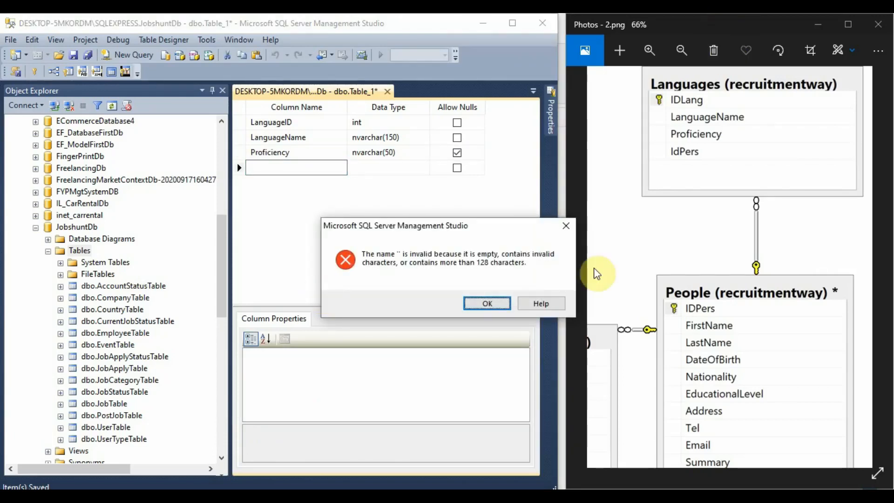
left_click(496, 304)
left_click(457, 152)
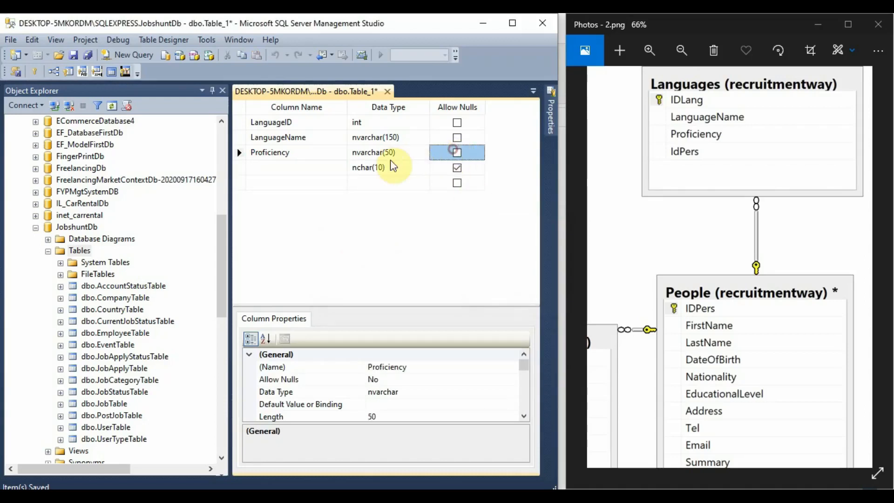
Add an EmployeeID column of type int with nulls disallowed to the language table and move it directly below LanguageID.
left_click(289, 167)
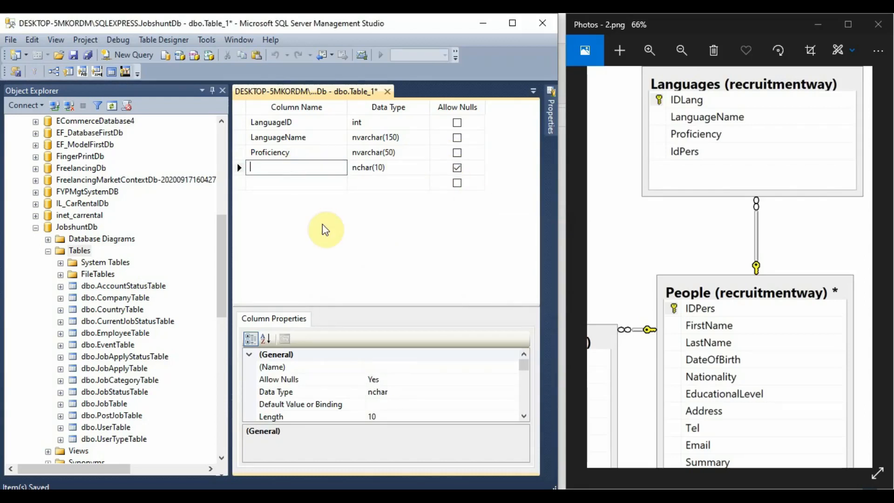
type("EmployeeId")
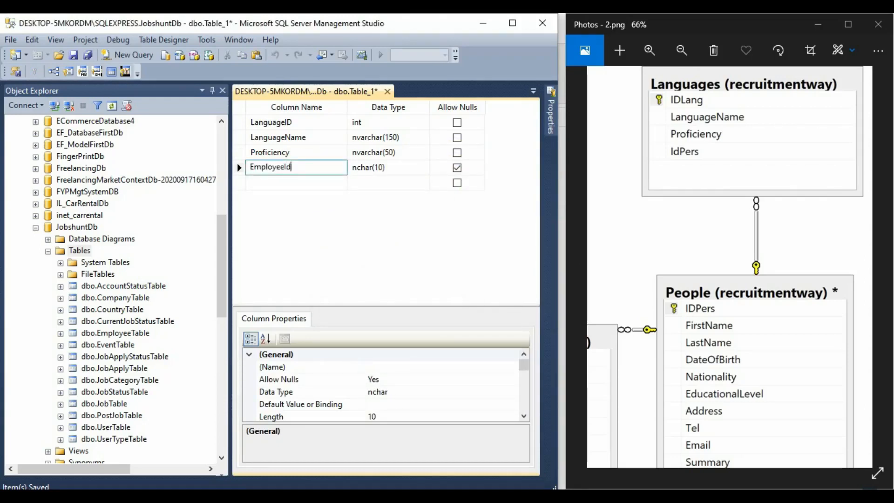
key("Tab")
type("int")
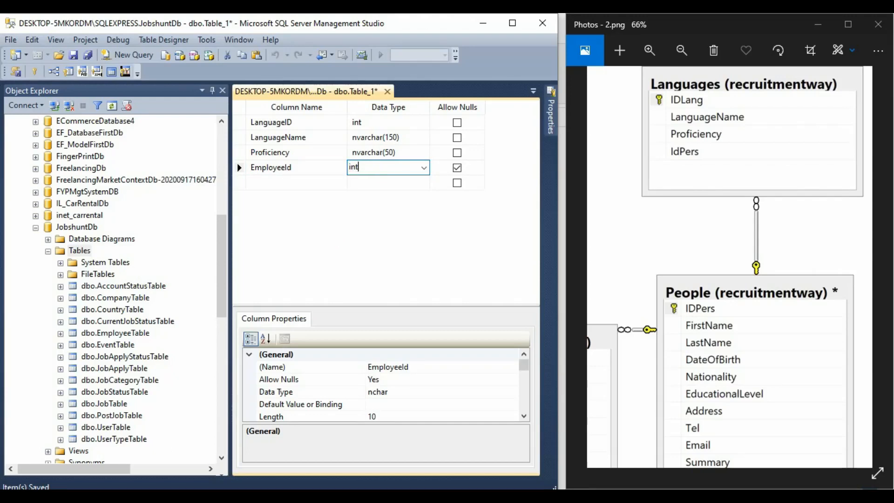
left_click(323, 224)
left_click(300, 169)
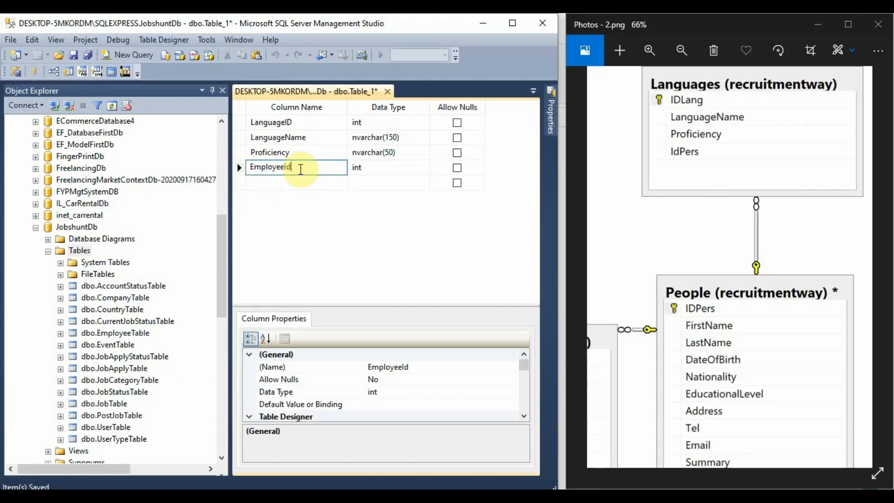
type("D")
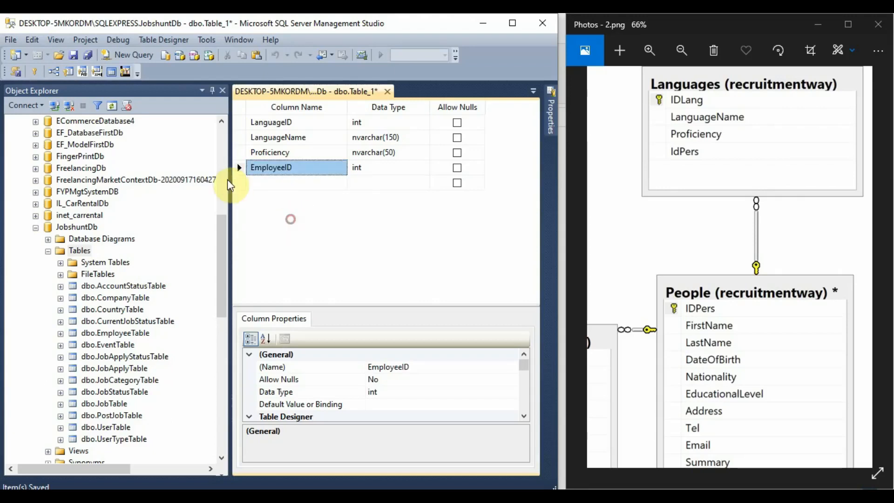
left_click_drag(238, 168, 240, 131)
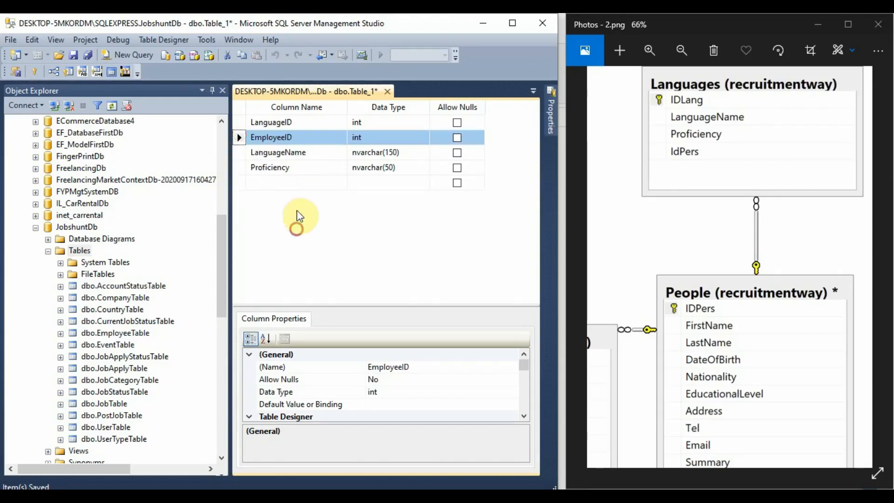
Make LanguageID the primary key and turn it into an identity column.
left_click(239, 122)
left_click(33, 72)
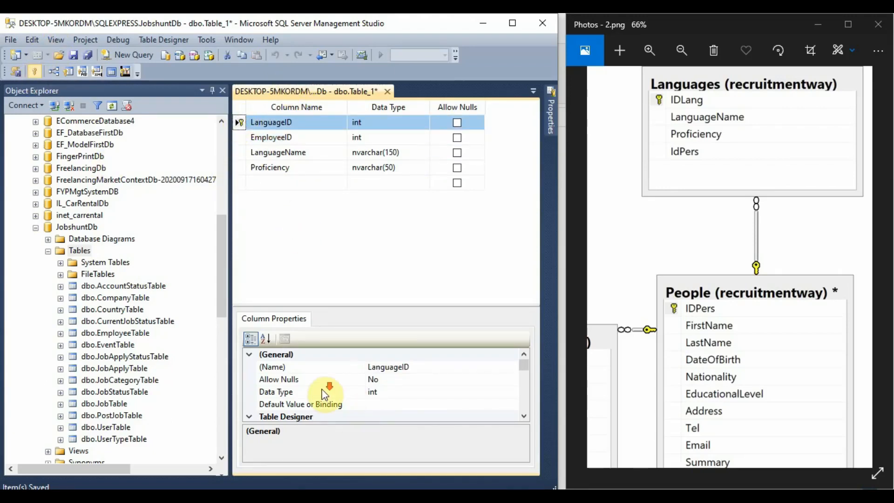
scroll(329, 390, "down", 4)
left_click(250, 381)
double_click(421, 393)
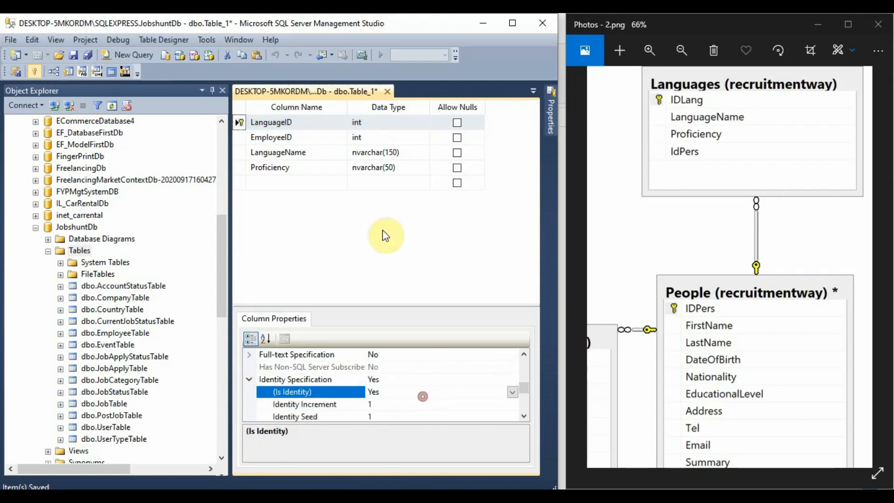
Save the new table as LanguageTable.
right_click(333, 92)
left_click(350, 104)
type("Languag")
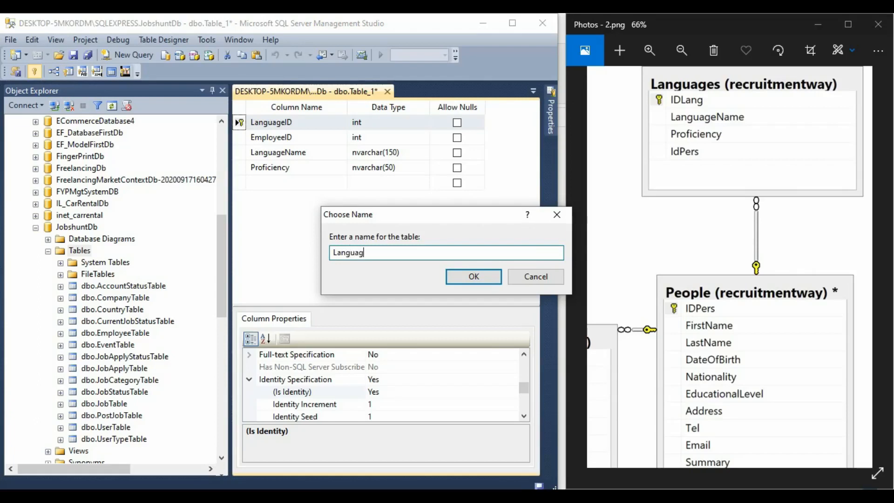
type("eTable")
key("Return")
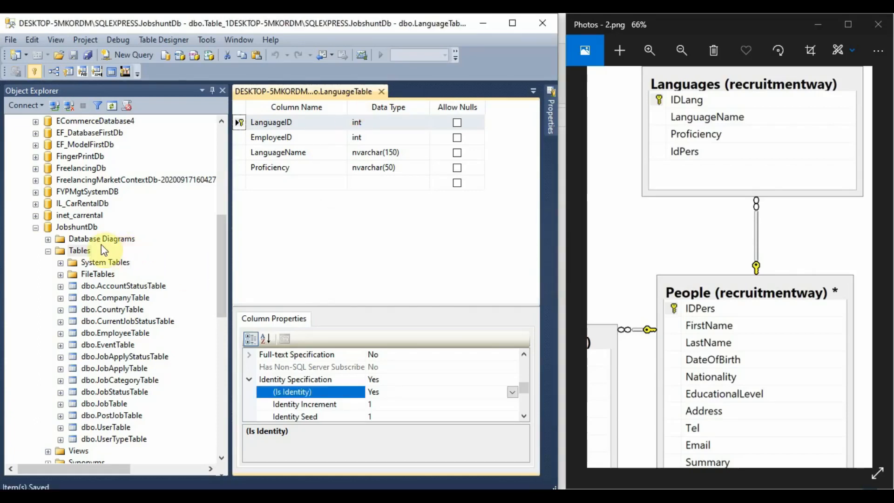
Start another table in JobshuntDb for the diagram's Educations entity, with an EducationID column of type int and nulls disallowed.
left_click(69, 251)
right_click(69, 251)
left_click(92, 272)
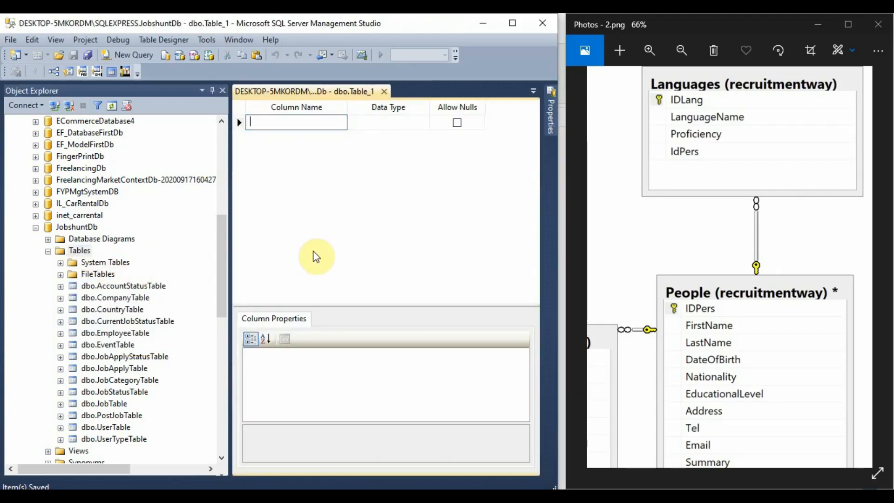
scroll(712, 225, "down", 8)
left_click_drag(740, 284, 888, 253)
left_click_drag(691, 335, 740, 254)
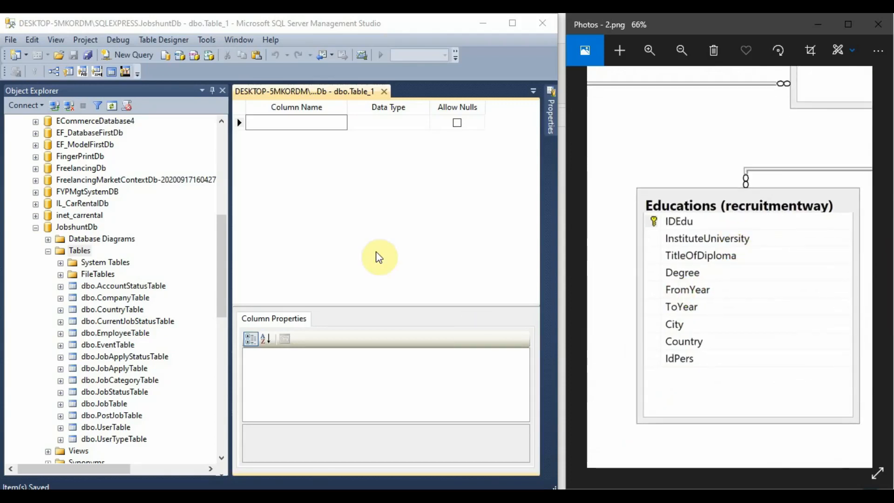
left_click(254, 121)
type("EducationID")
key("Tab")
type("int")
key("Tab")
key("space")
key("Tab")
Add an InstituteName column of type nvarchar(500) with nulls disallowed to the education table.
type("Institute")
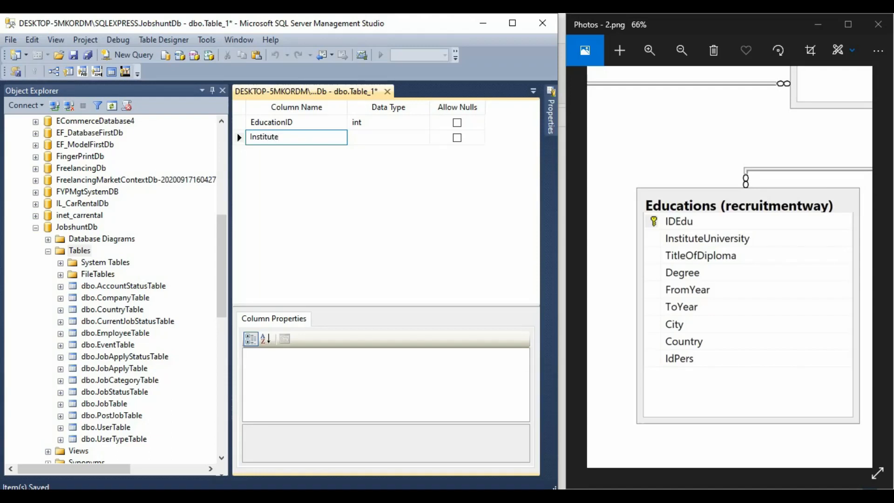
type("Name")
key("Tab")
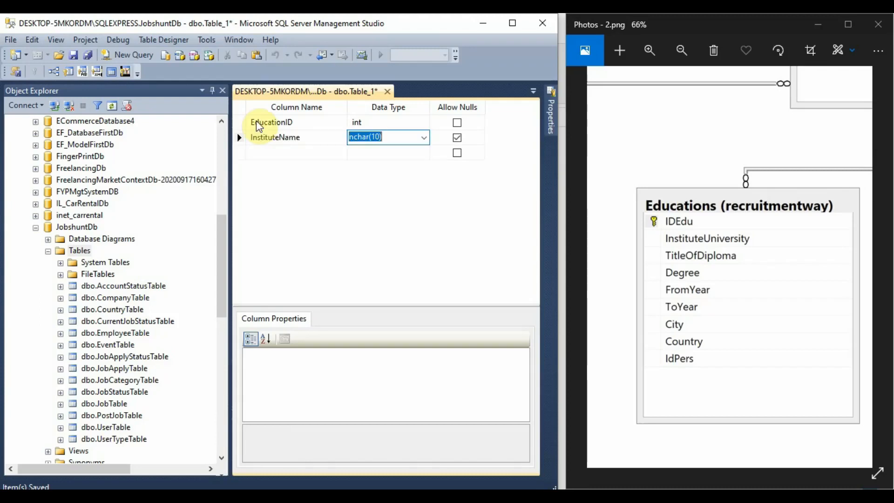
type("nvarchar")
key("End")
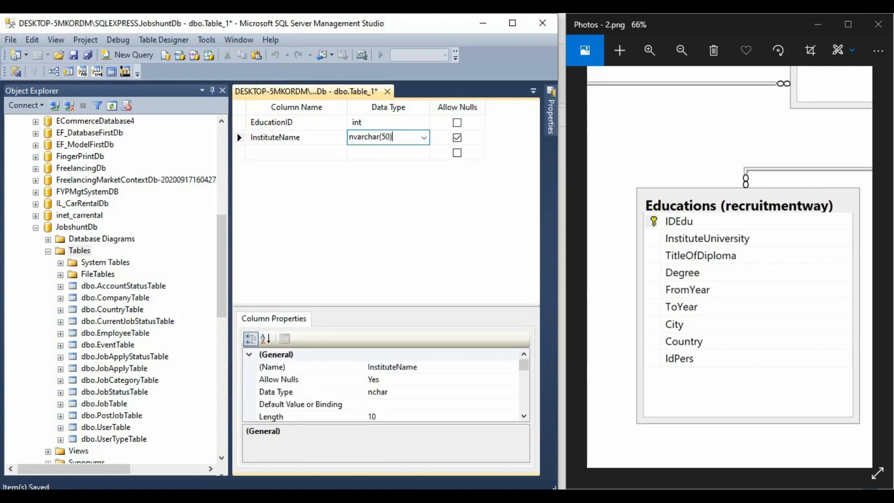
key("Left")
type("0")
key("Tab")
key("space")
key("Tab")
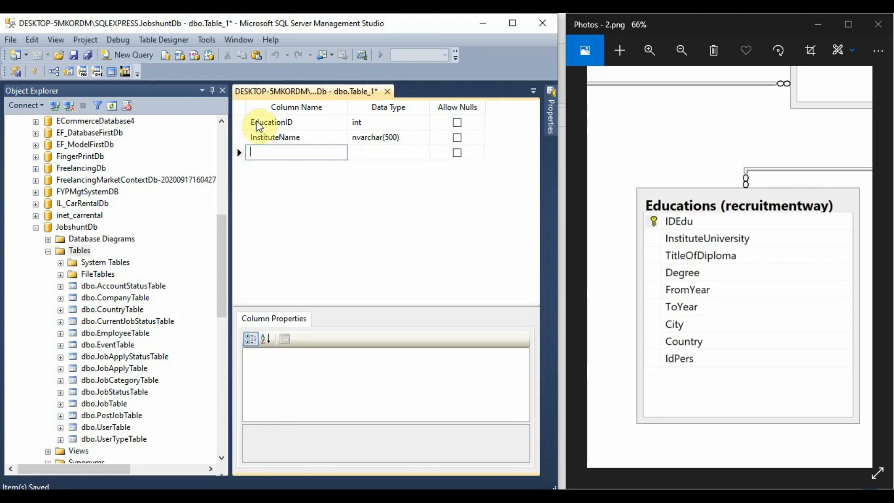
Add a TitleOfEducation column of type nvarchar(550) with nulls disallowed to the education table.
type("TitleOf")
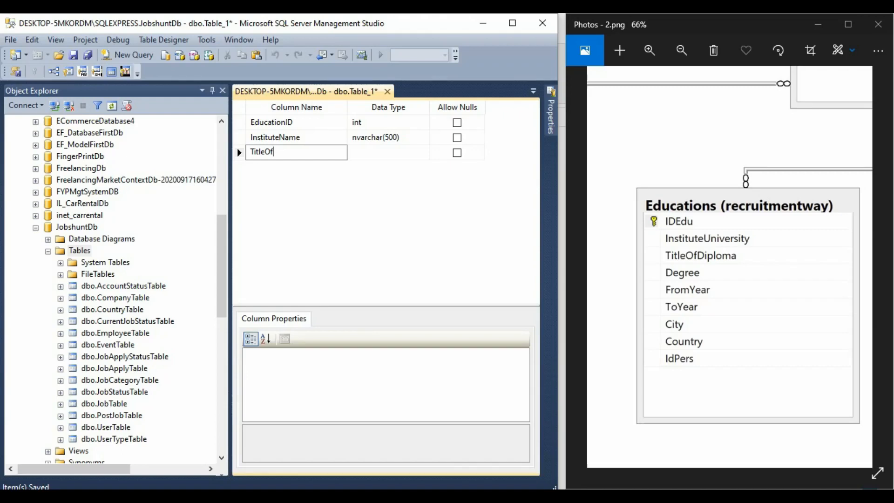
type("Education")
key("Tab")
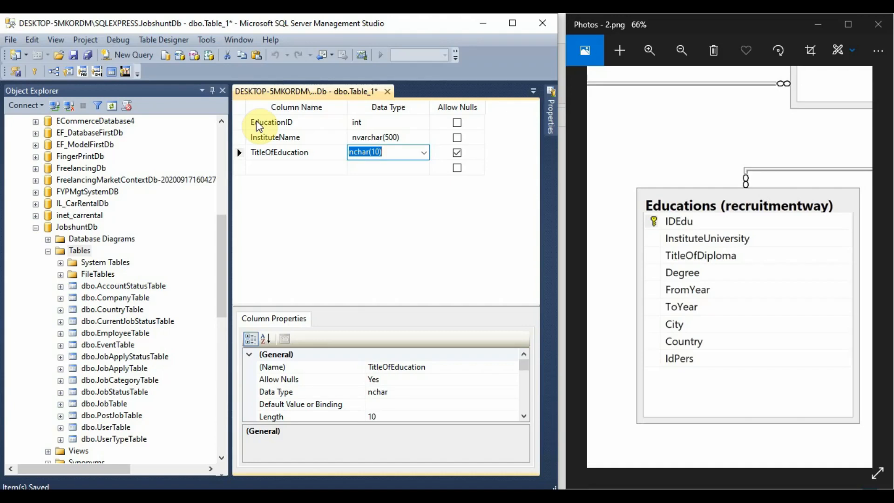
type("nvarhcar")
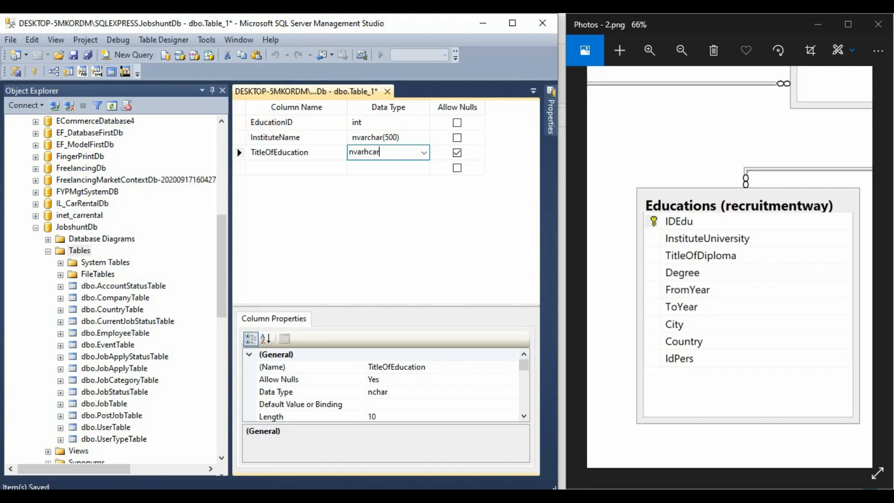
type("char(50")
key("Tab")
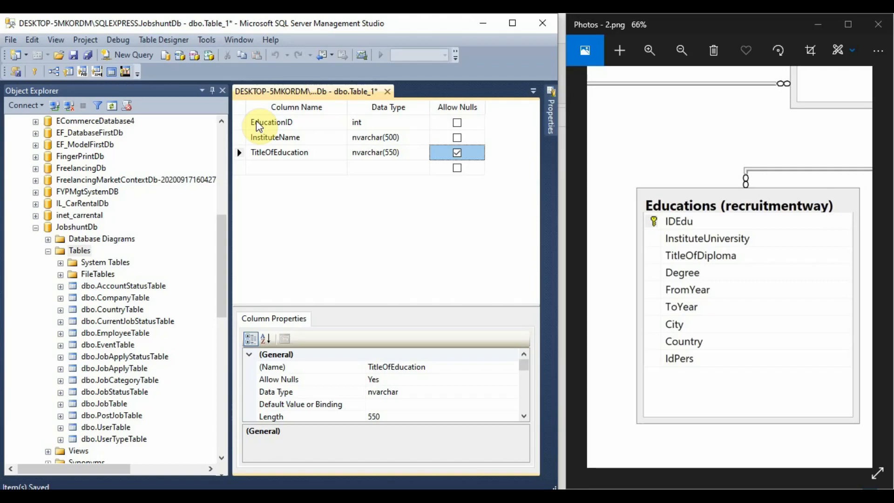
key("space")
key("Tab")
Add a Degree column of type nvarchar(350) with nulls disallowed to the education table.
type("Degree")
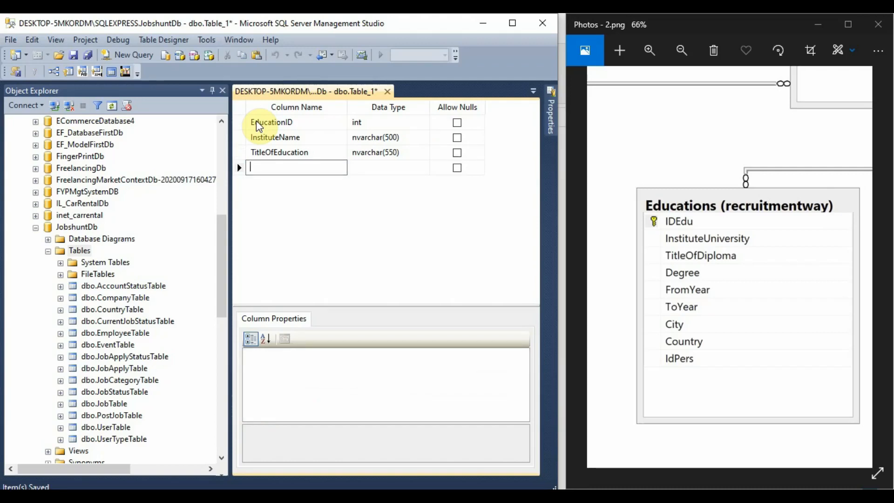
key("Tab")
type("nvarchar(50)")
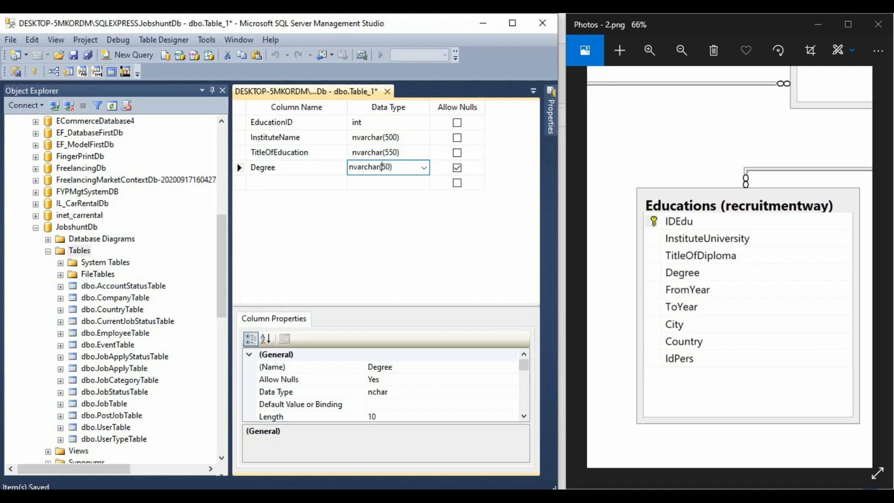
key("Tab")
key("space")
key("Tab")
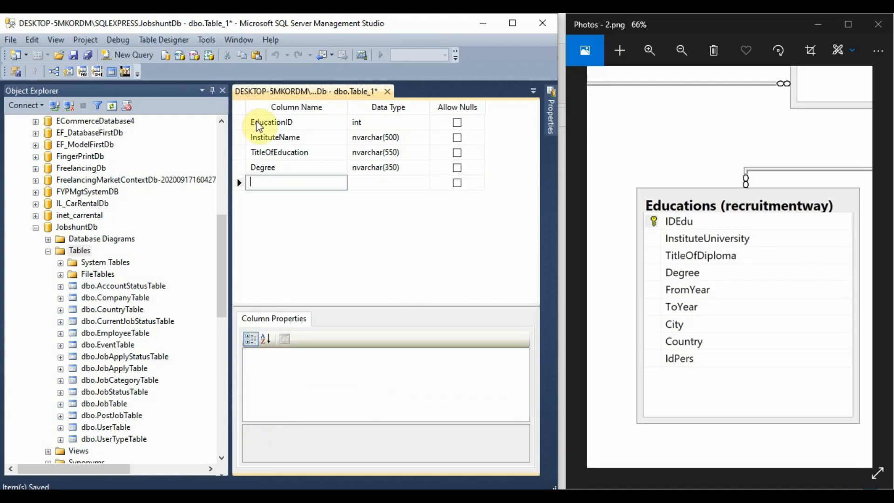
Add a FromYear column of type date with nulls disallowed to the education table.
type("FromU")
key("BackSpace")
type("Year")
key("Tab")
type("nvarchar")
key("Right")
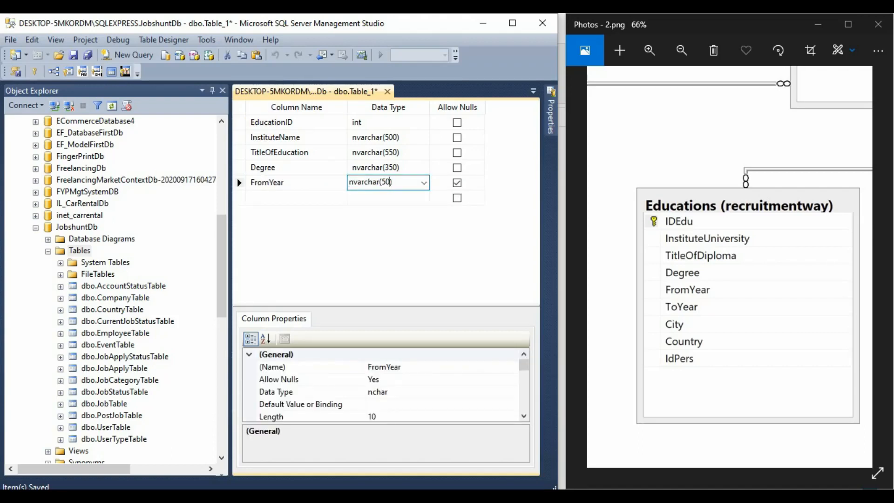
key("BackSpace")
key("BackSpace")
key("BackSpace")
key("BackSpace")
key("BackSpace")
key("BackSpace")
key("BackSpace")
key("BackSpace")
type("date")
key("Tab")
key("space")
key("Tab")
Add a ToYear column of type date with nulls disallowed below FromYear.
type("To")
key("Tab")
type("date")
key("Tab")
key("space")
key("Tab")
Add a City column of type nvarchar(150) with nulls disallowed to the education table.
type("City")
key("Tab")
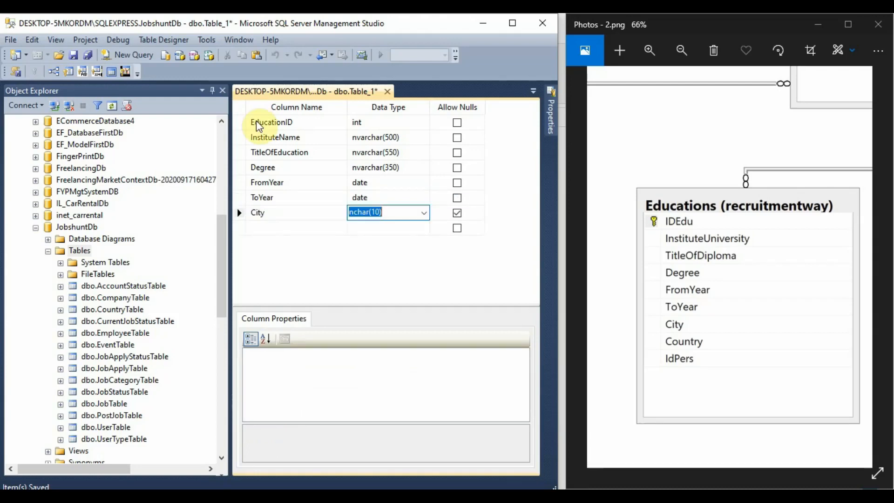
type("nvarchar(50)")
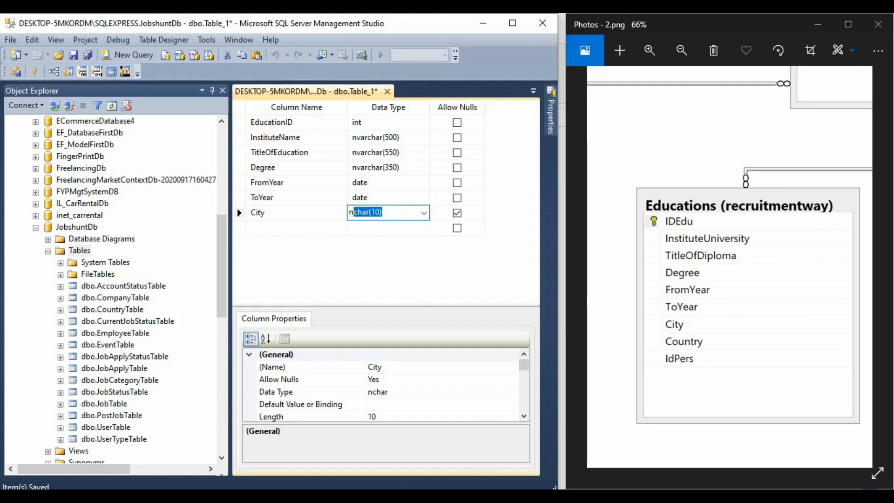
key("Right")
key("Left")
key("Left")
type("1")
key("Tab")
key("Tab")
Add a CountryID column of type int with nulls disallowed to the education table.
type("Coou")
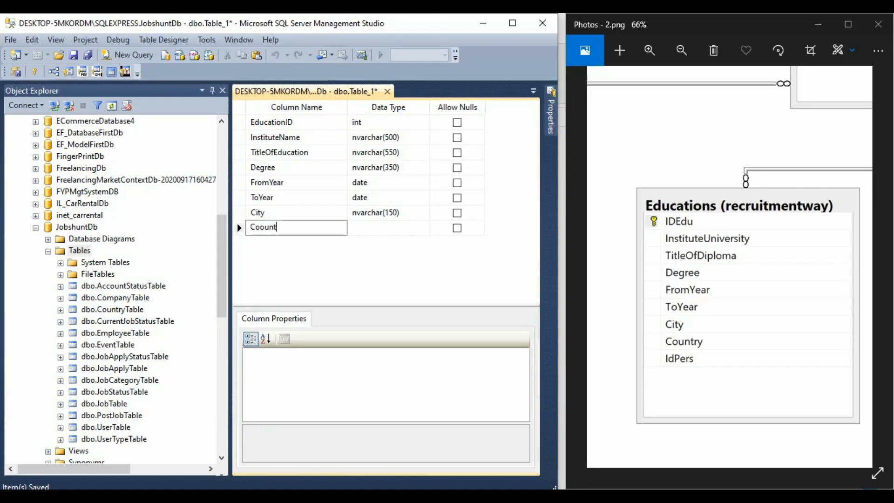
type("untryID")
key("Tab")
type("int")
key("Tab")
key("space")
key("Tab")
Add an EmployeeID column of type int with nulls disallowed as the education table's last column.
type("Employee")
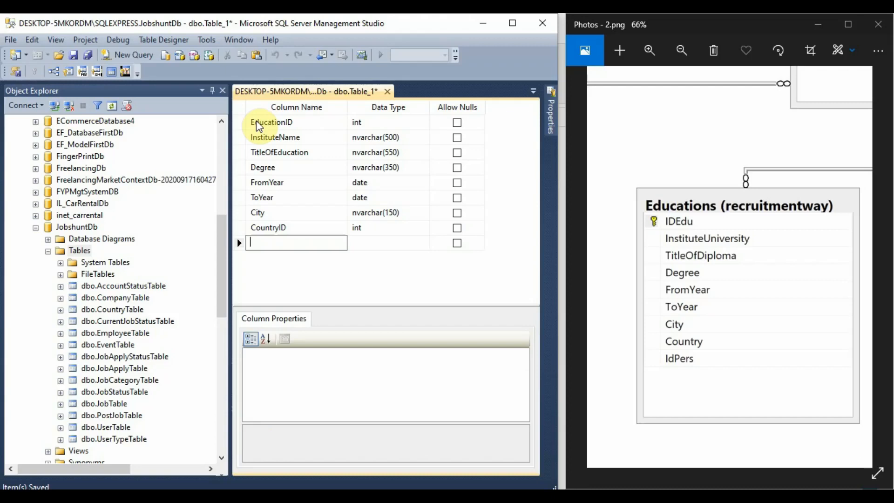
type("ID")
key("Tab")
type("int")
key("Tab")
key("space")
key("Tab")
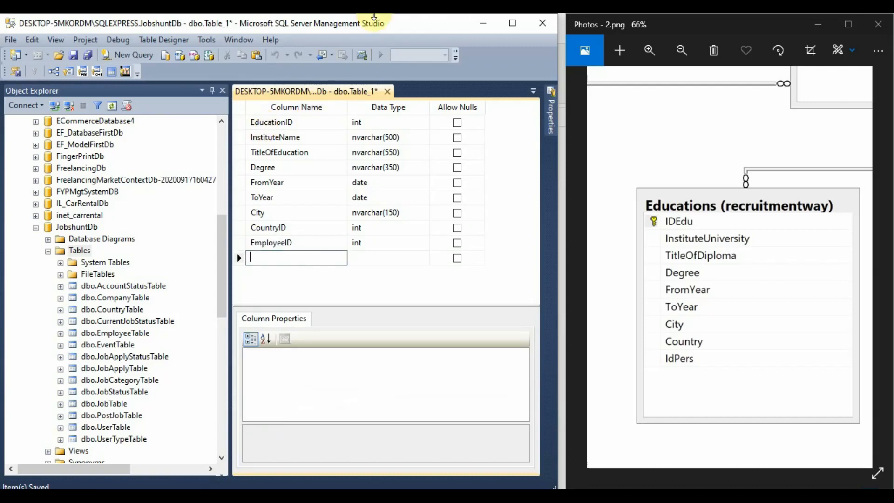
Make EducationID the primary key and turn it into an identity column.
left_click(239, 122)
left_click(40, 71)
scroll(274, 381, "down", 3)
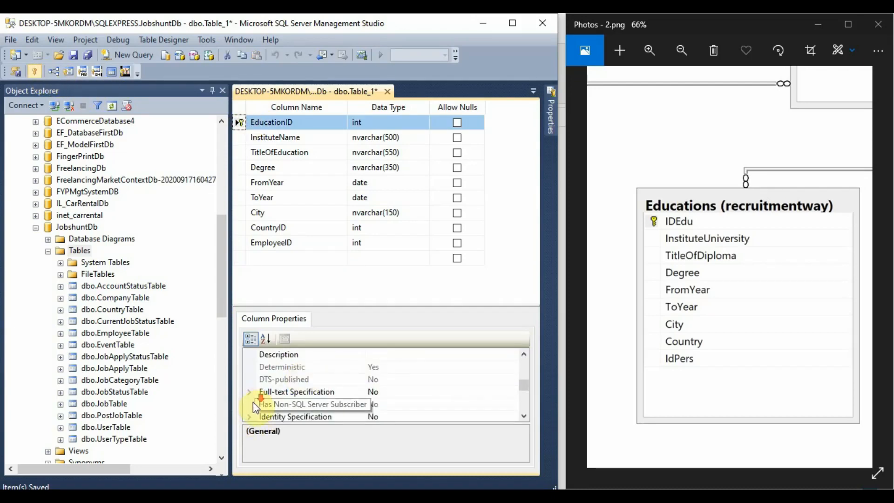
scroll(253, 401, "down", 1)
left_click(249, 378)
double_click(389, 392)
Save the new table as EducationTable.
right_click(314, 89)
left_click(323, 97)
type("Educationtabl")
key("BackSpace")
key("BackSpace")
key("BackSpace")
key("BackSpace")
type("Table")
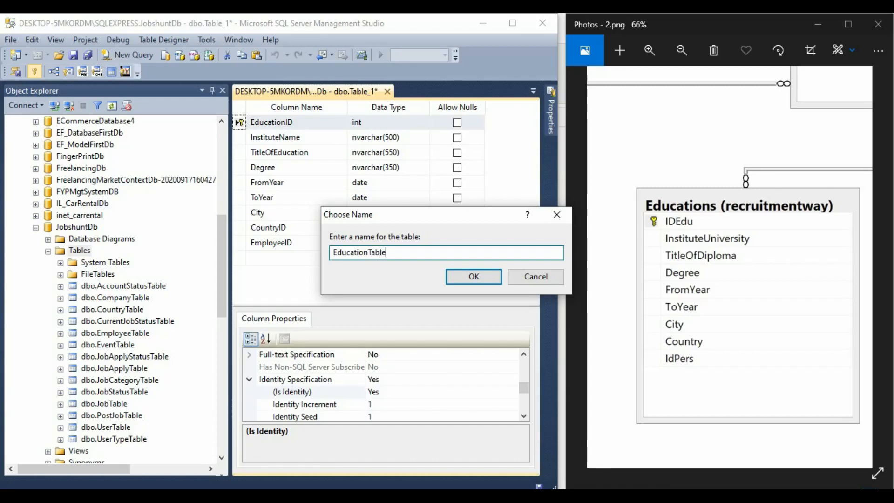
key("Return")
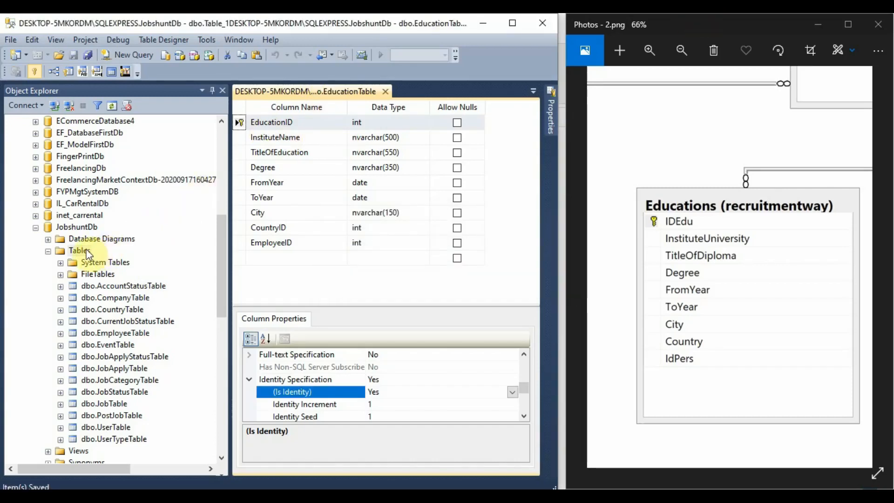
Start another table in JobshuntDb for the diagram's Skills entity, with a SkillID column of type int and nulls disallowed.
right_click(86, 251)
left_click(102, 255)
left_click_drag(741, 256, 594, 286)
left_click_drag(805, 277, 667, 276)
left_click(261, 124)
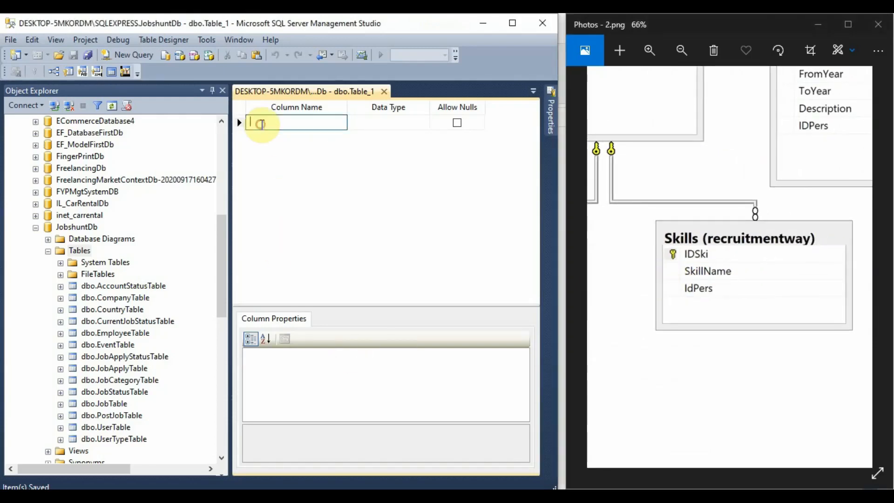
type("SkillID")
key("Tab")
type("int")
key("Tab")
key("Tab")
Add a SkillName column of type nvarchar(150) with nulls disallowed to the skills table.
type("SkillName")
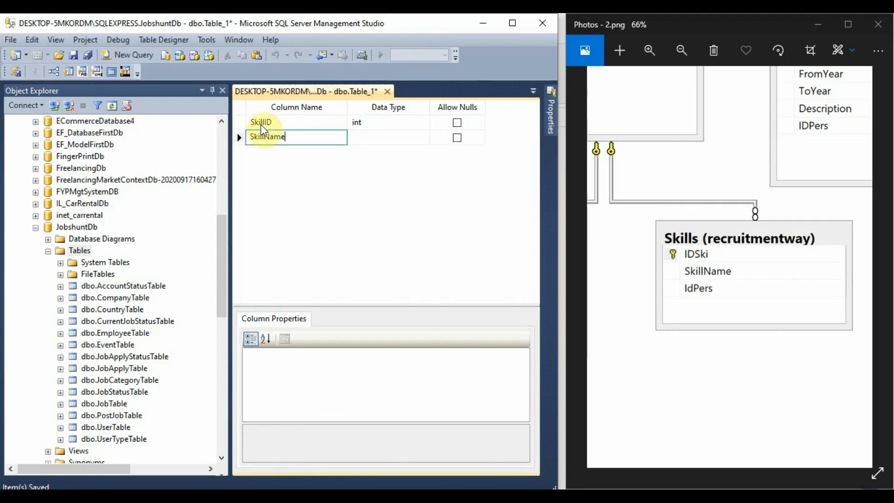
key("Tab")
type("nvarchar(5")
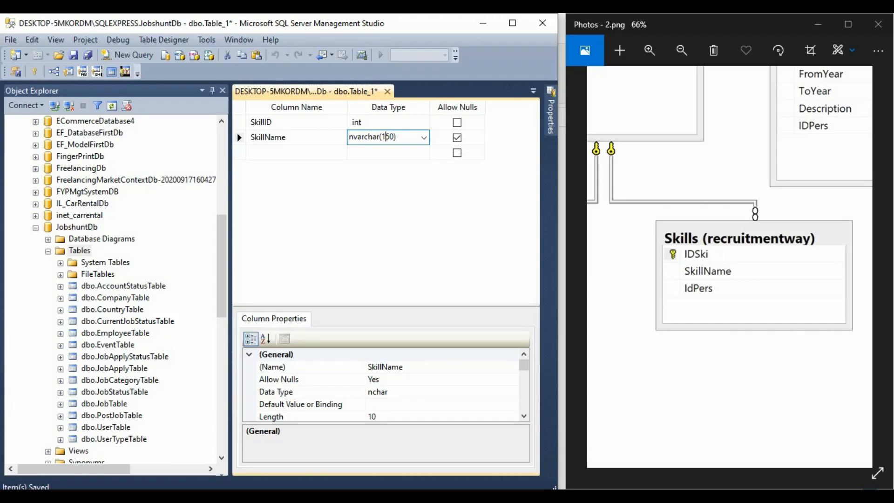
key("Tab")
key("space")
key("Tab")
Add an EmployeeID column of type int as the skills table's last column.
type("EmployeeID")
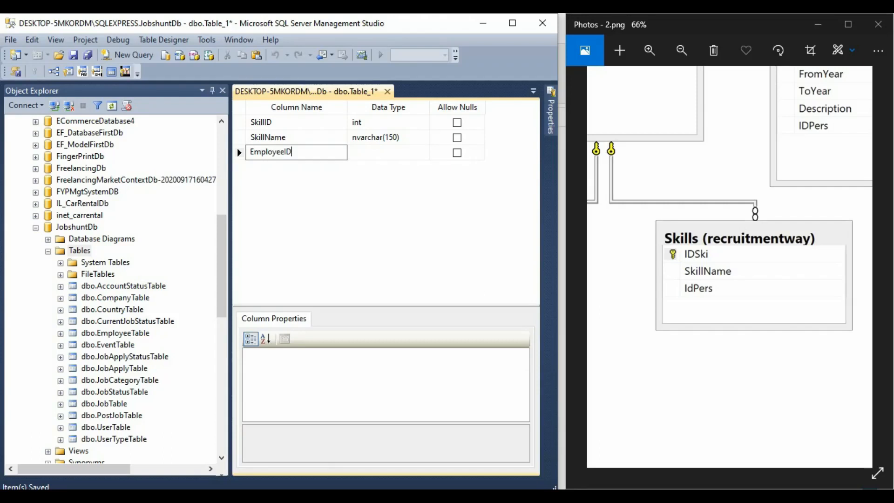
key("Tab")
type("int")
Change SkillName's data type to nvarchar(1000) and disallow nulls for EmployeeID.
left_click(390, 137)
left_click(390, 137)
key("BackSpace")
key("BackSpace")
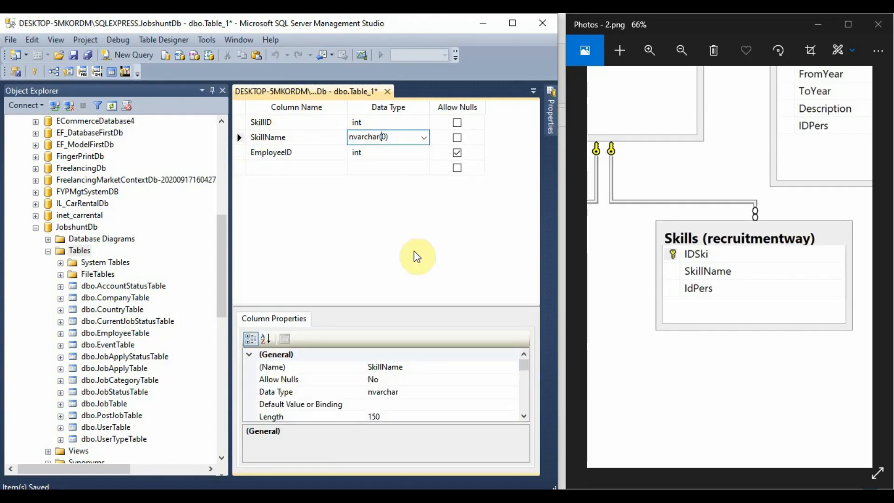
type("1000")
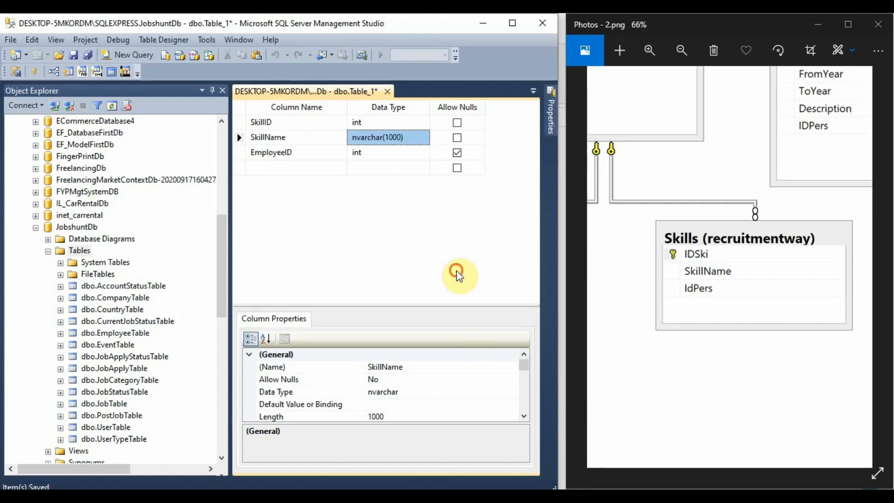
left_click(457, 153)
Make SkillID the primary key and turn it into an identity column.
left_click(243, 122)
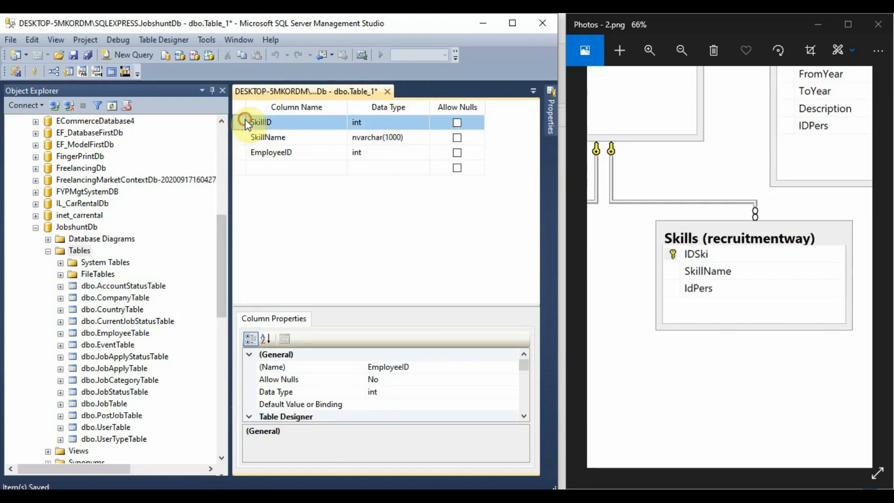
left_click(35, 73)
scroll(331, 405, "down", 4)
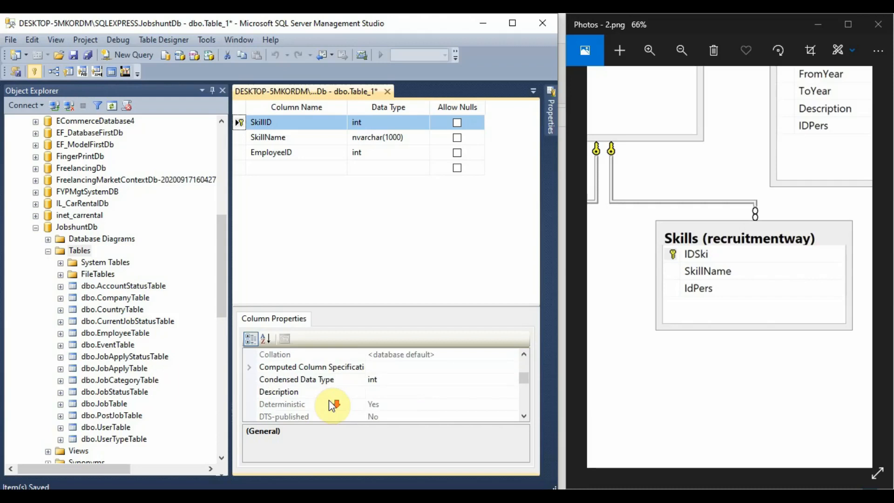
left_click(277, 378)
double_click(373, 392)
left_click(337, 270)
Save the new table as SkillTable.
right_click(326, 96)
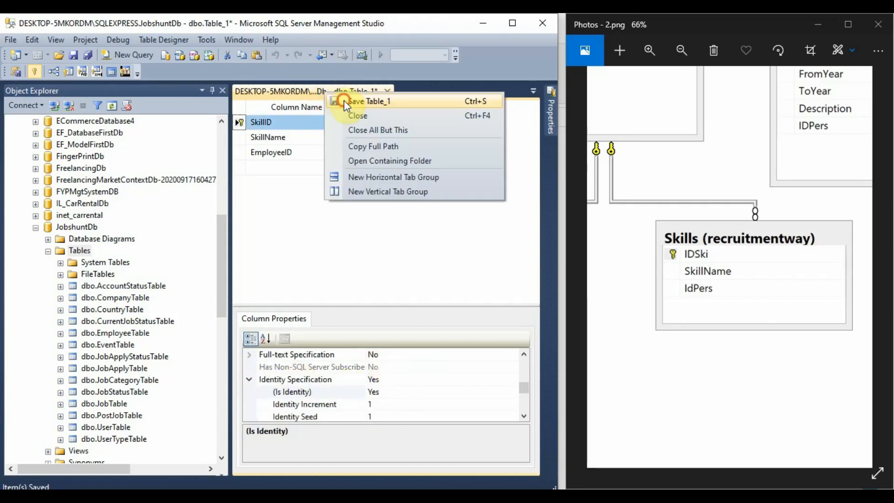
left_click(343, 99)
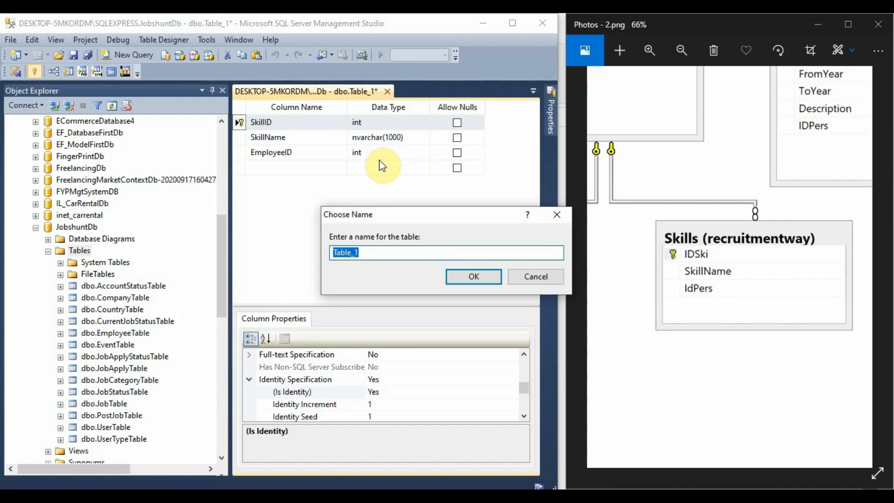
type("Sk")
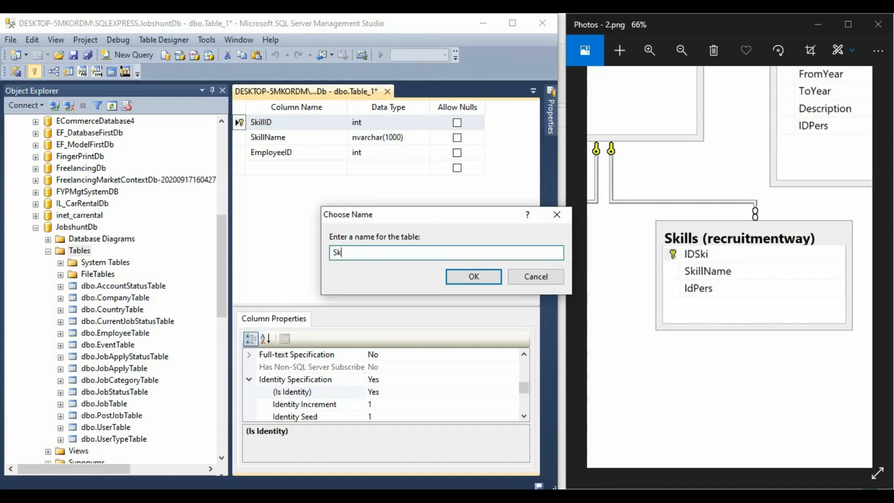
type("illTable")
key("Return")
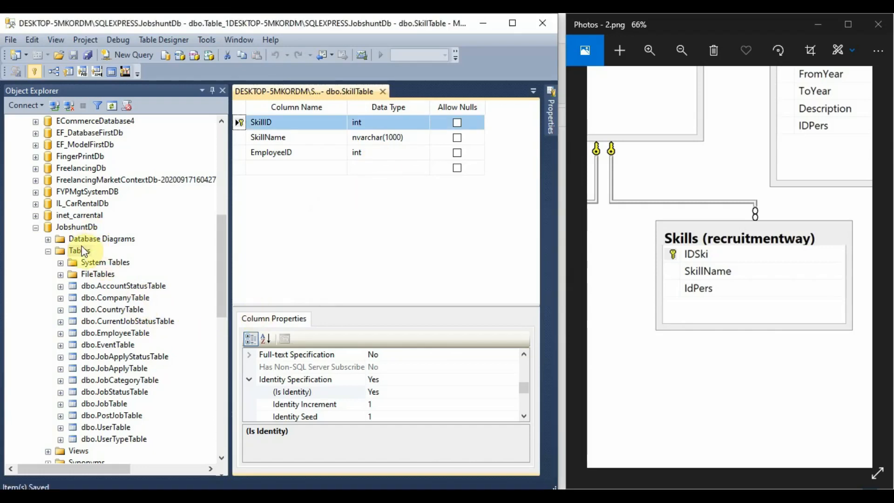
Start another table in JobshuntDb for the diagram's WorkExperiences entity, with a WorkExperienceID column of type int and nulls disallowed.
right_click(82, 251)
left_click(114, 256)
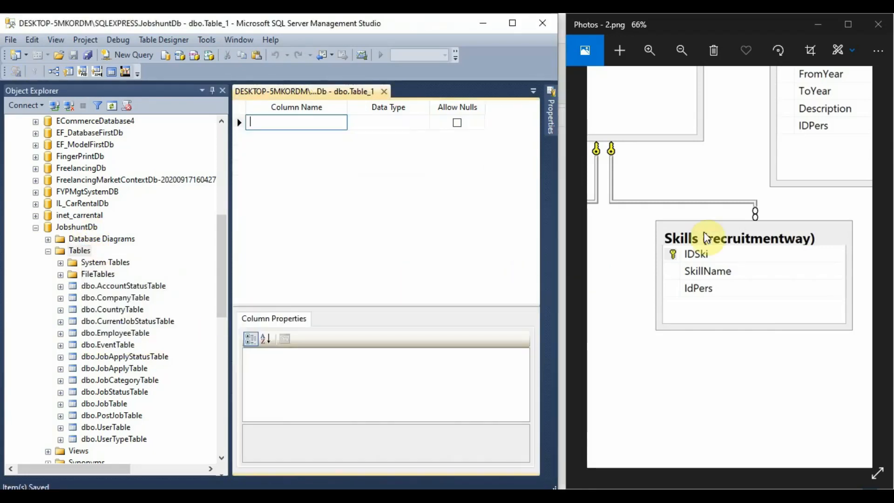
left_click_drag(704, 233, 654, 410)
left_click_drag(764, 260, 666, 334)
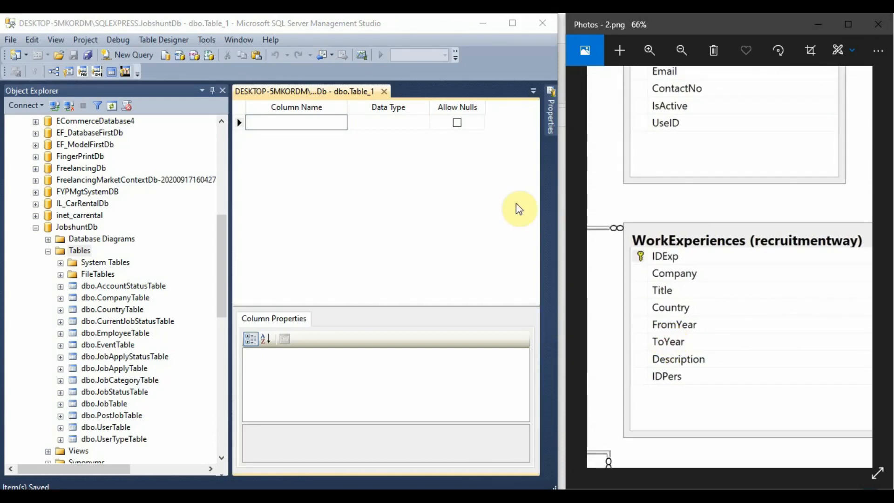
left_click(258, 122)
type("Worke")
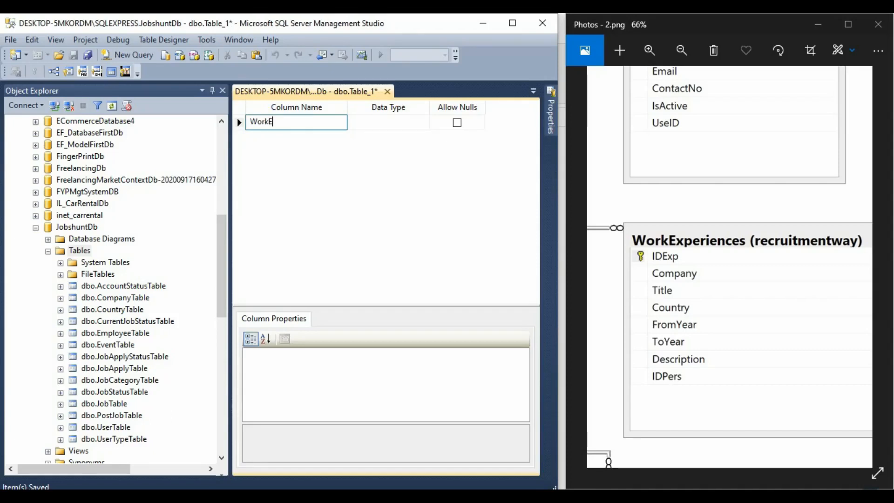
type("xperienceID")
key("Tab")
type("int")
key("Tab")
key("space")
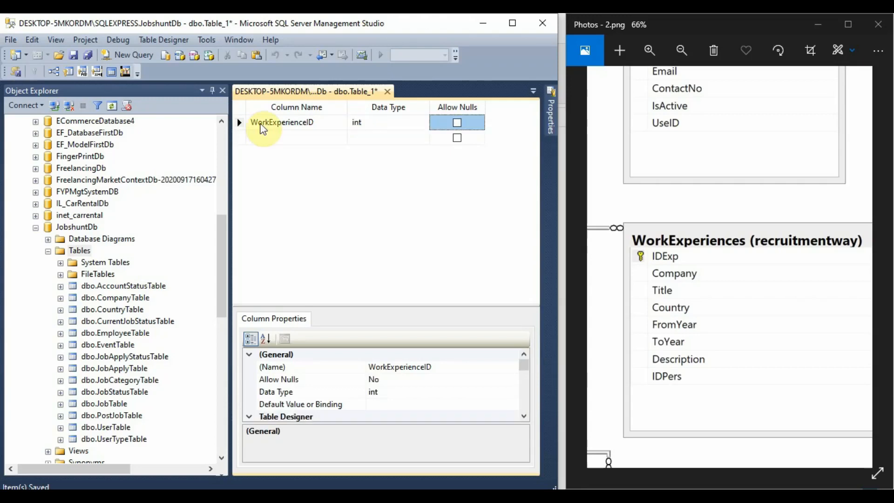
key("Tab")
Add a Company column of type nvarchar(150) to the work experience table.
type("Compan")
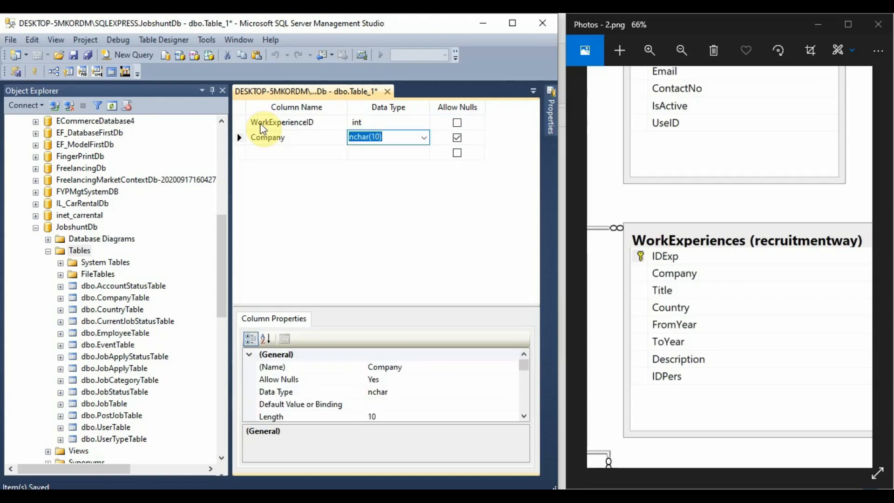
type("nvarchar")
key("Right")
key("Left")
key("Left")
key("Left")
type("1")
key("Return")
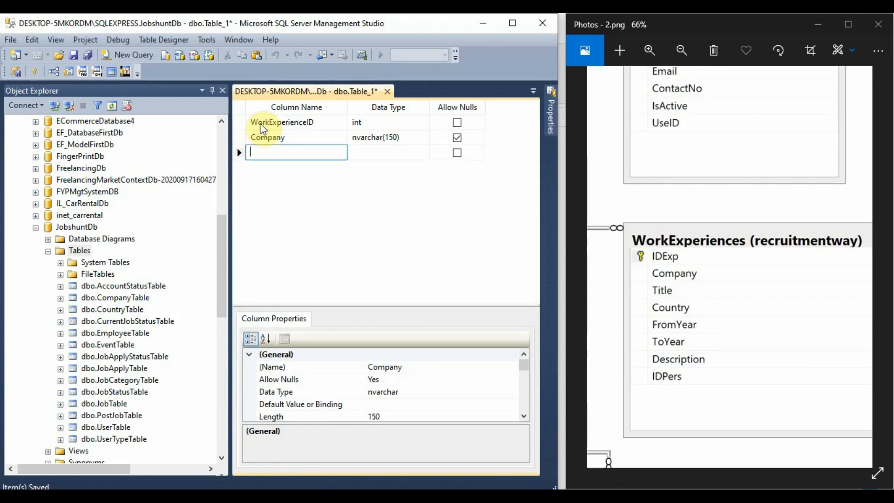
Change the Company column's data type to nvarchar(550) and disallow nulls for it.
left_click(389, 136)
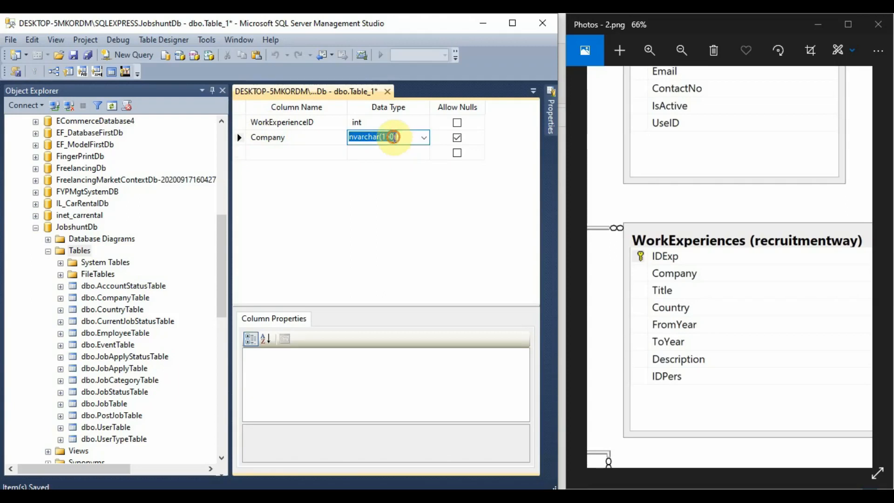
left_click(385, 136)
key("BackSpace")
type("55")
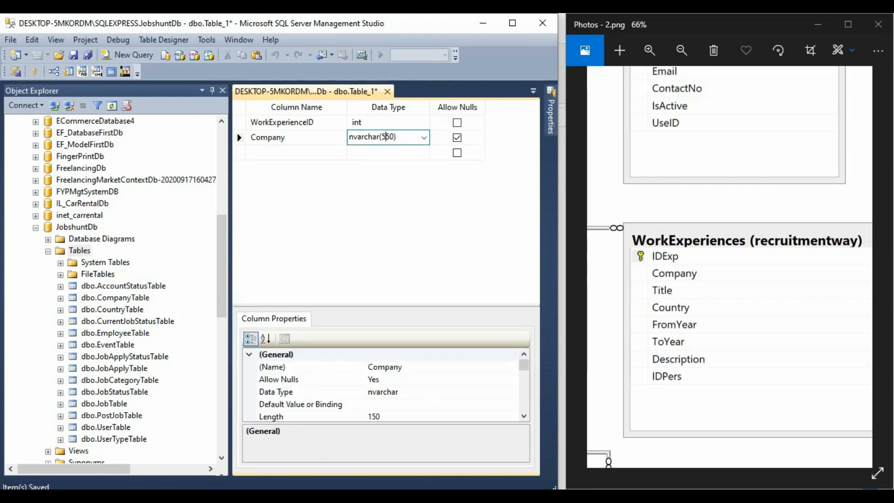
key("Tab")
key("space")
key("Tab")
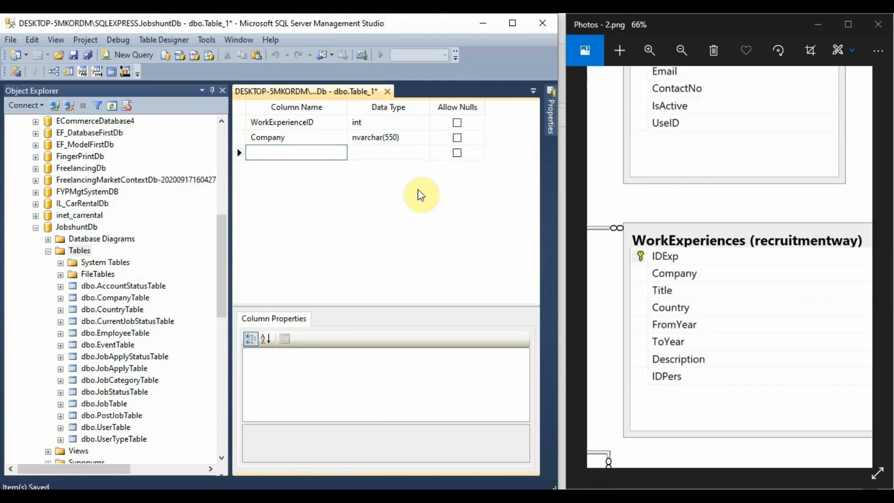
Add a Title column of type nvarchar(500) with nulls disallowed.
type("Title")
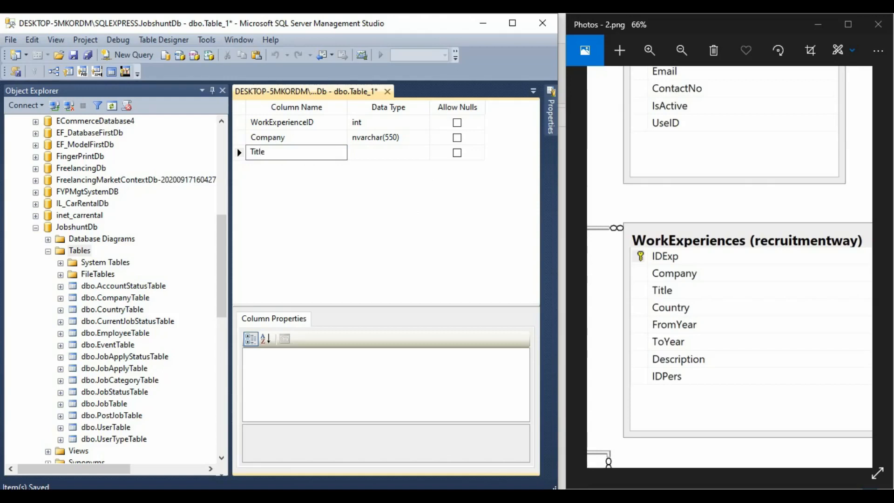
key("Tab")
type("nvarchar")
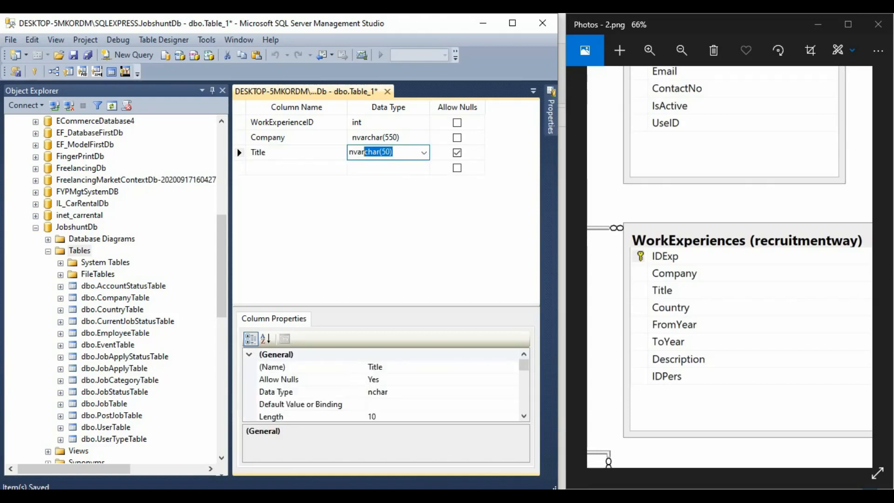
key("Right")
key("Left")
key("Left")
type("0")
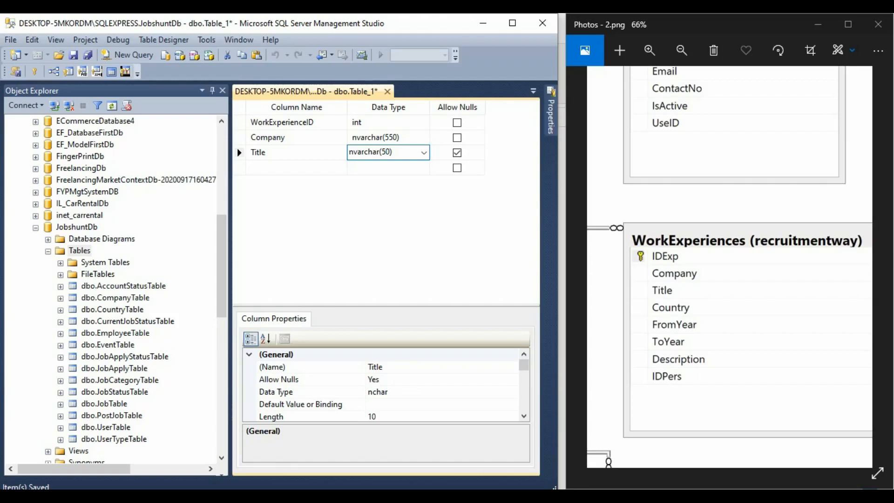
key("Tab")
key("space")
key("Tab")
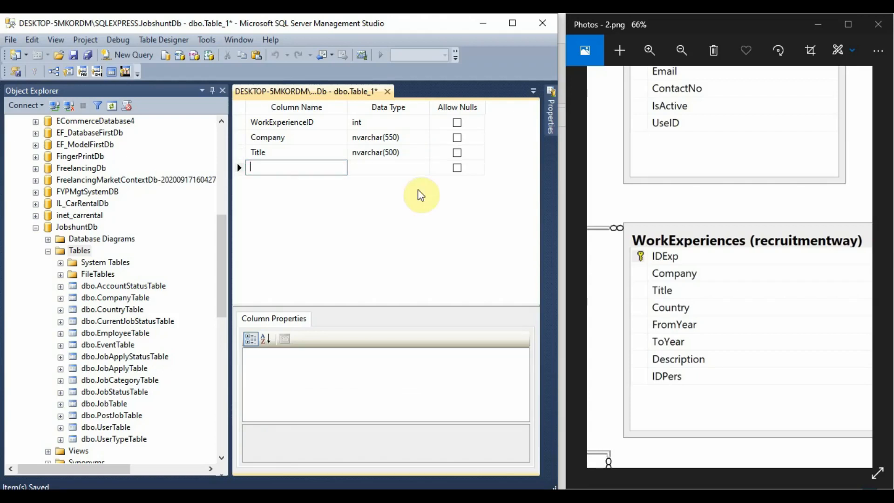
Add a CountryID column of type int with nulls disallowed below Title.
type("CountryID")
key("Tab")
key("Tab")
key("space")
key("Tab")
Add a FromYear column of type date with nulls disallowed.
type("From")
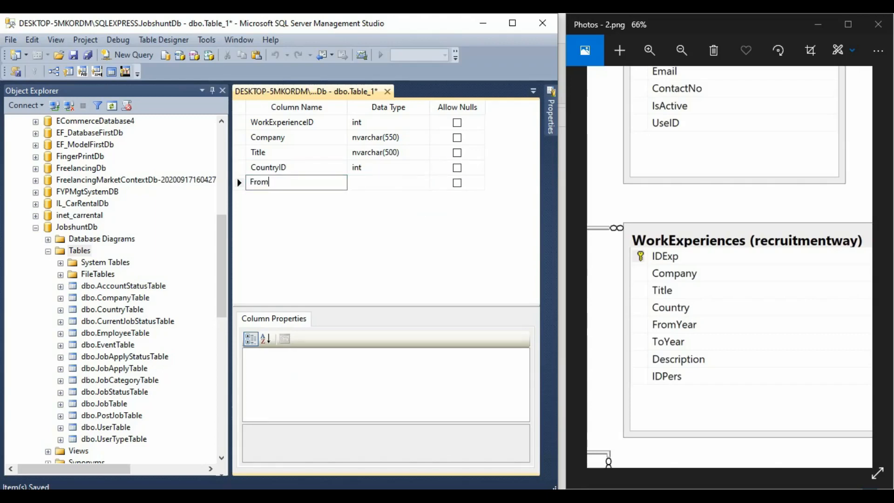
type("Year")
key("Tab")
type("date")
key("Tab")
key("space")
key("Tab")
Add a ToYear column of type date with nulls disallowed.
type("ToYear")
key("Tab")
type("date")
key("Tab")
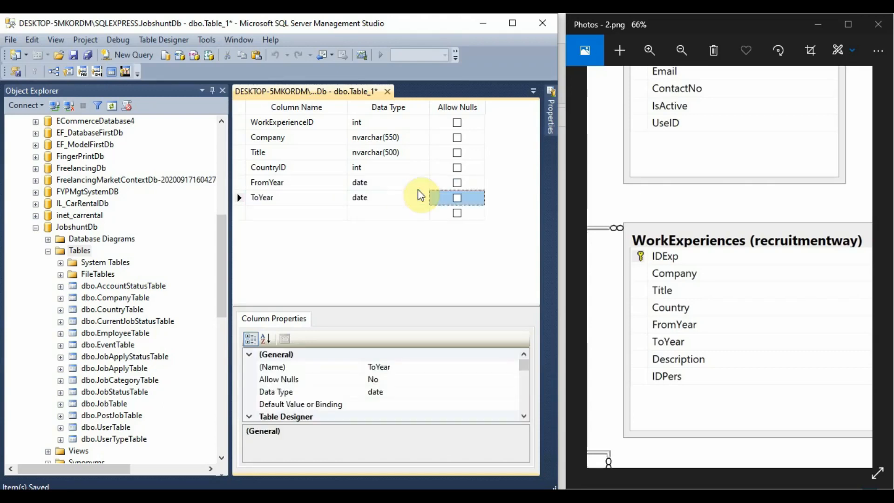
key("space")
key("Tab")
Add a Description column of type nvarchar(2000) with nulls disallowed.
type("Des")
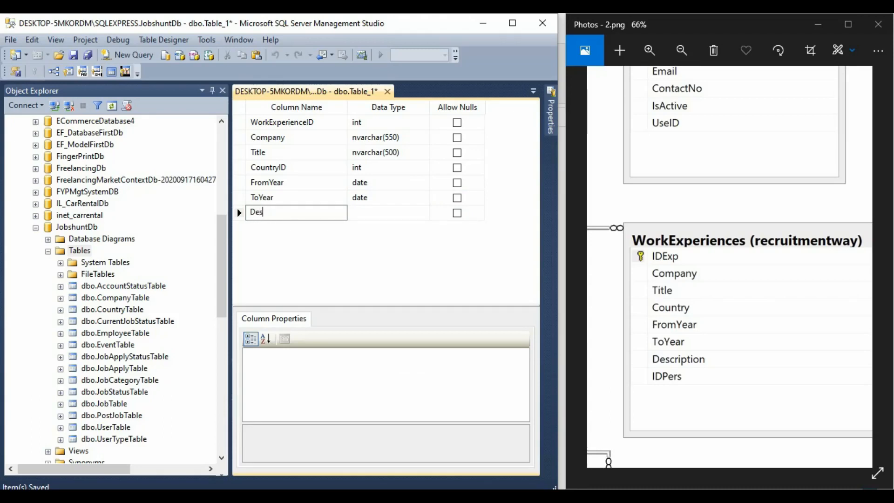
type("c;rption")
key("Tab")
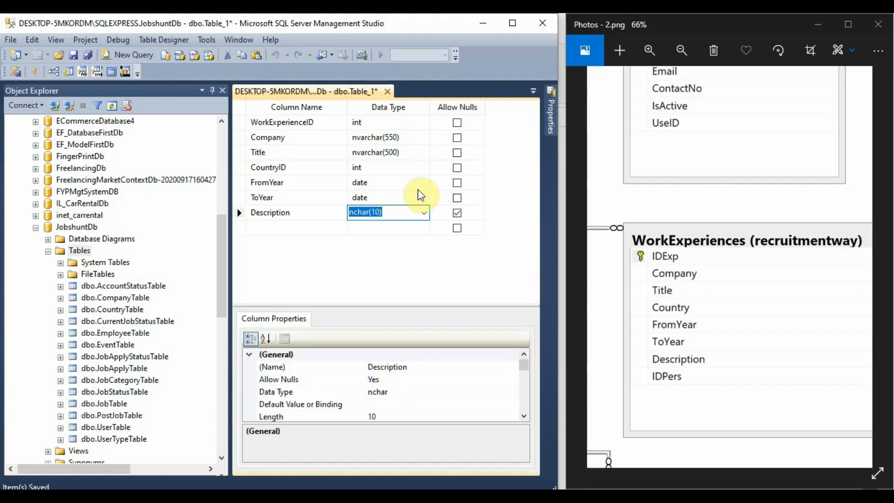
type("nvarchar(50)")
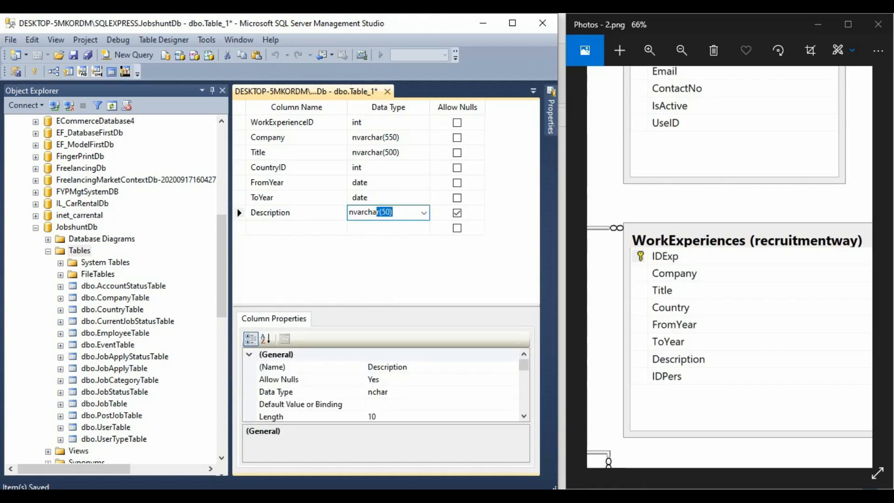
key("Left")
key("Left")
key("BackSpace")
type("200")
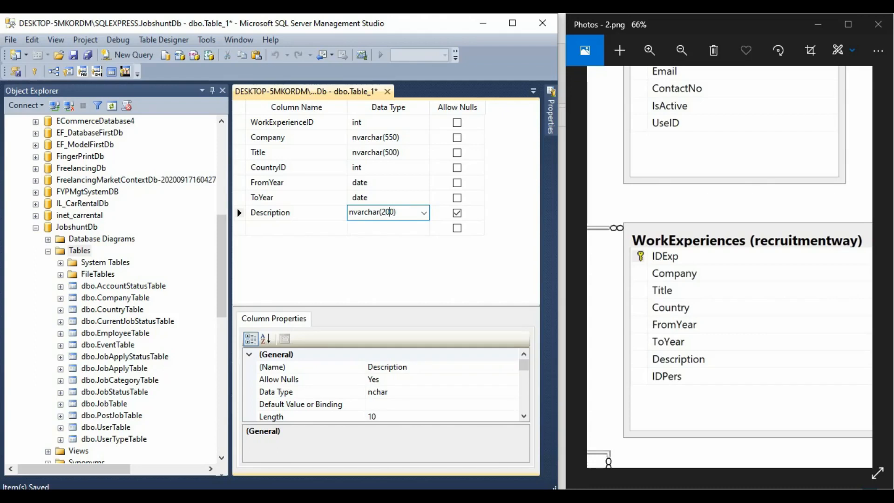
key("Tab")
key("space")
key("Tab")
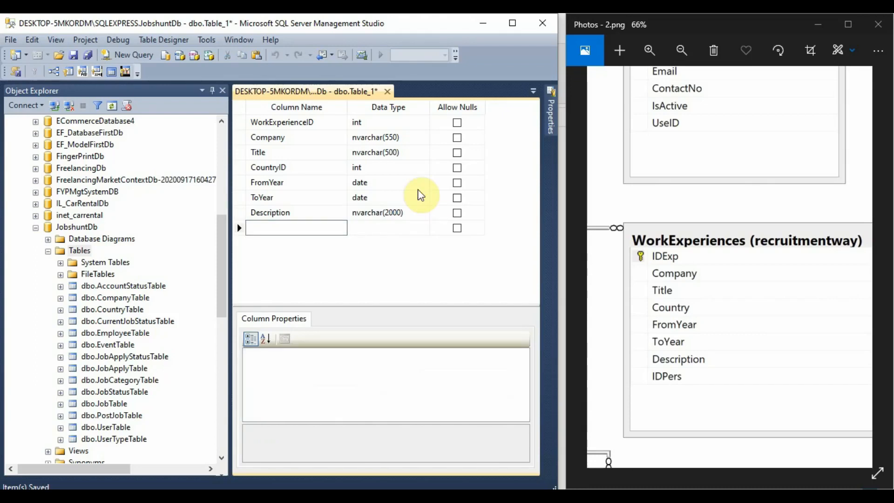
Add an EmployeeID column of type int with nulls disallowed as the work experience table's last column.
type("EmployeeID")
key("Tab")
type("int")
key("Tab")
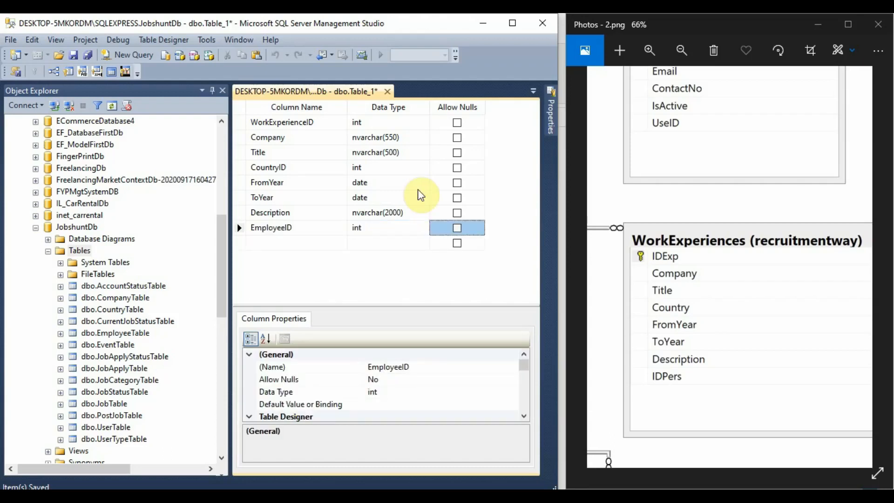
key("space")
key("Tab")
Make WorkExperienceID the primary key and turn it into an identity column.
left_click(239, 122)
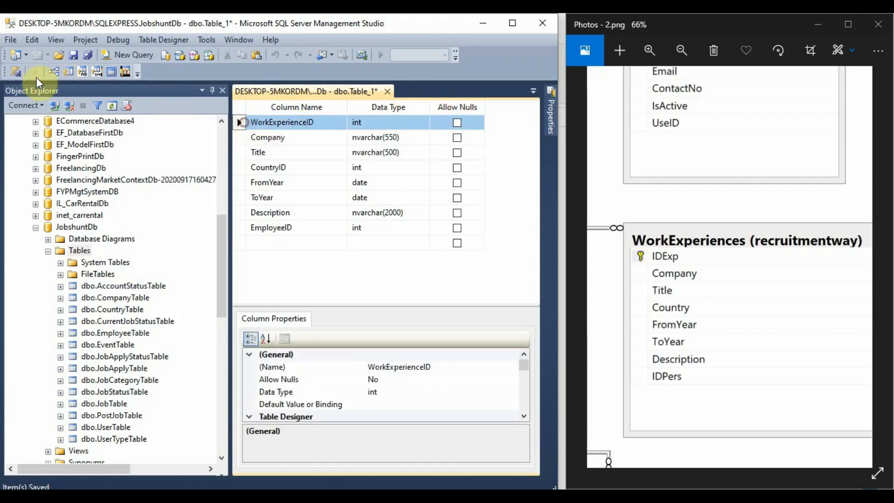
left_click(37, 71)
scroll(253, 383, "down", 4)
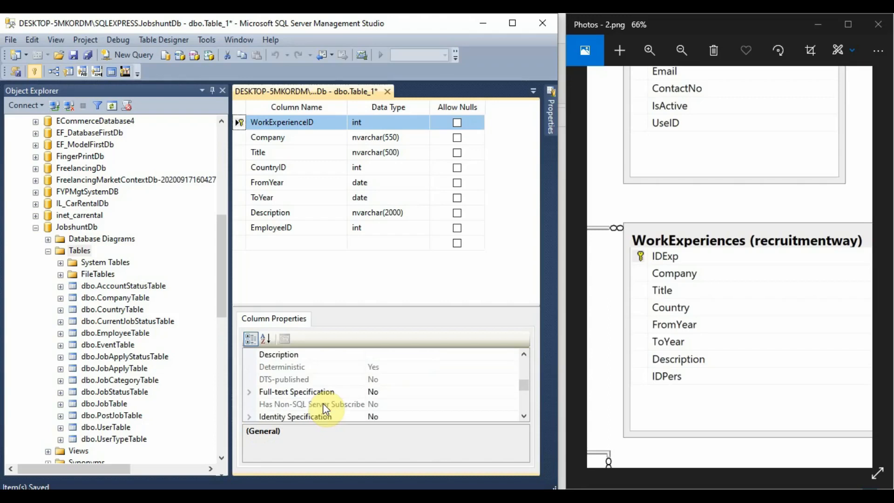
left_click(250, 380)
double_click(385, 392)
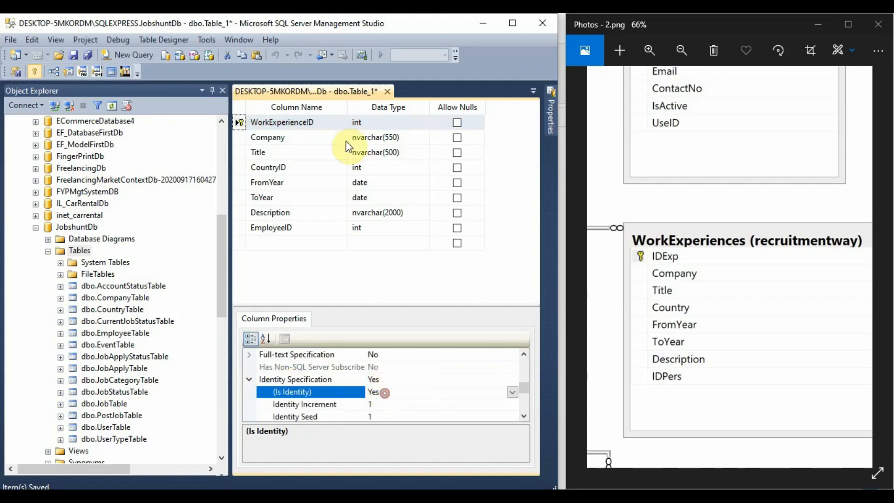
Save the new work experience table under the name WorkExperienceTable.
right_click(314, 92)
left_click(347, 97)
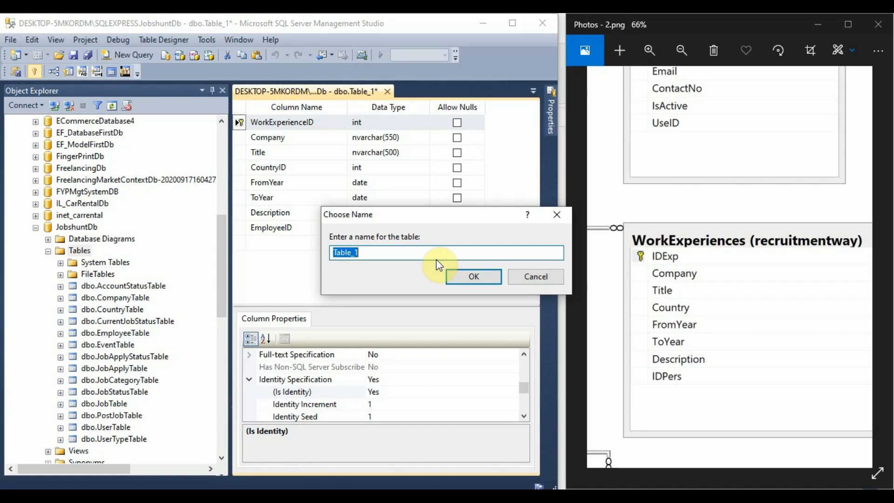
type("WorkExpericen")
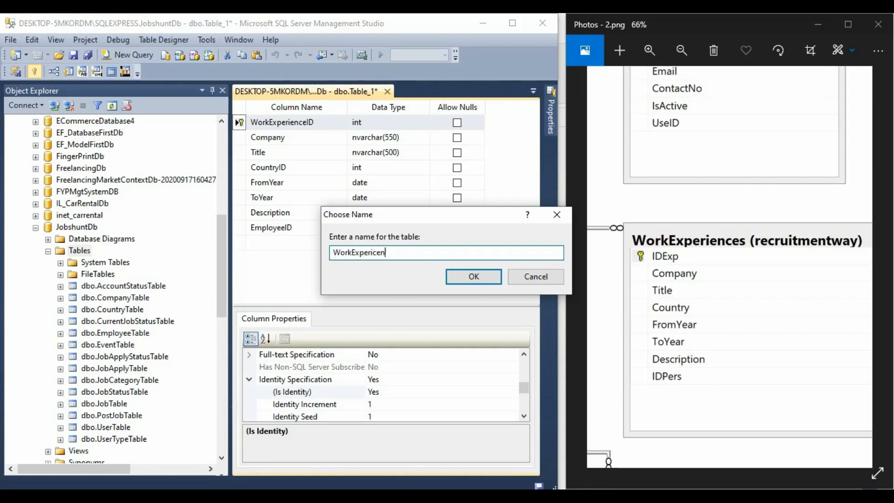
key("BackSpace")
key("BackSpace")
key("BackSpace")
key("BackSpace")
type("rienceTab")
key("BackSpace")
key("BackSpace")
key("BackSpace")
type("Table")
key("Return")
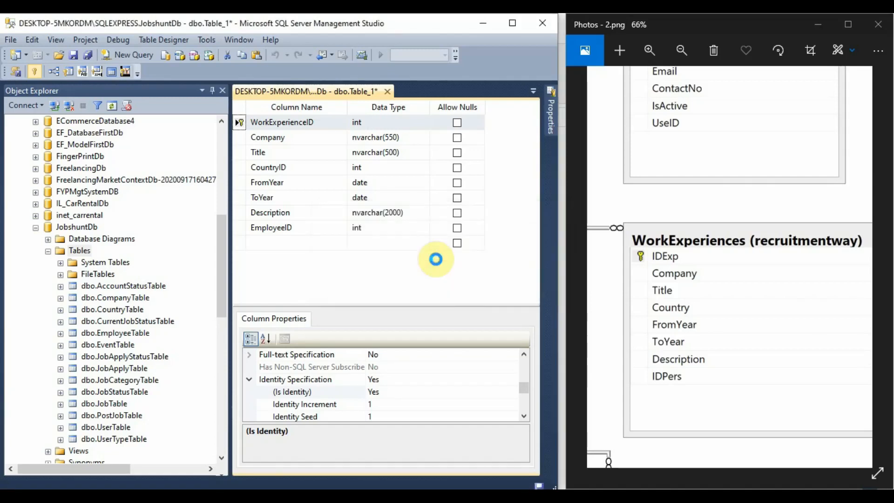
Examine the reference diagram from the WorkExperiences table over to the area beside the People table.
left_click_drag(741, 229, 781, 425)
left_click_drag(770, 277, 758, 460)
left_click_drag(597, 342, 755, 309)
left_click_drag(605, 323, 724, 293)
left_click_drag(658, 295, 749, 285)
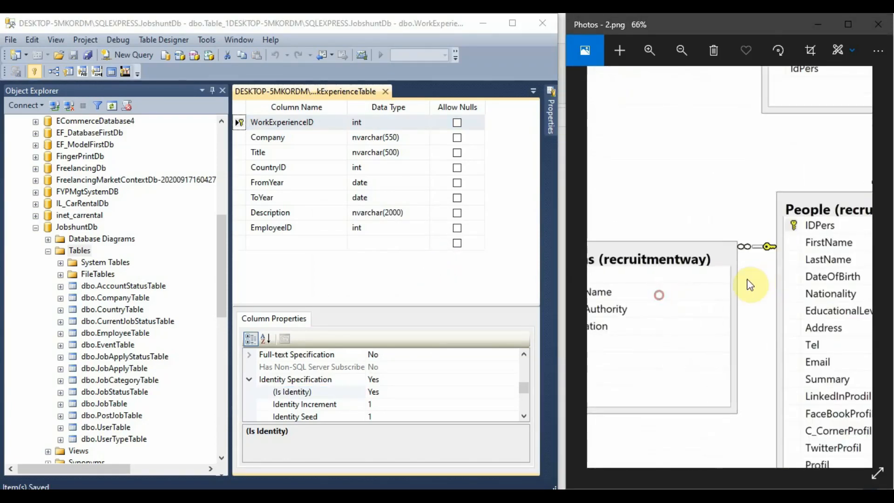
Close the WorkExperienceTable design and refresh the list of tables in JobshuntDb.
left_click(385, 91)
right_click(80, 252)
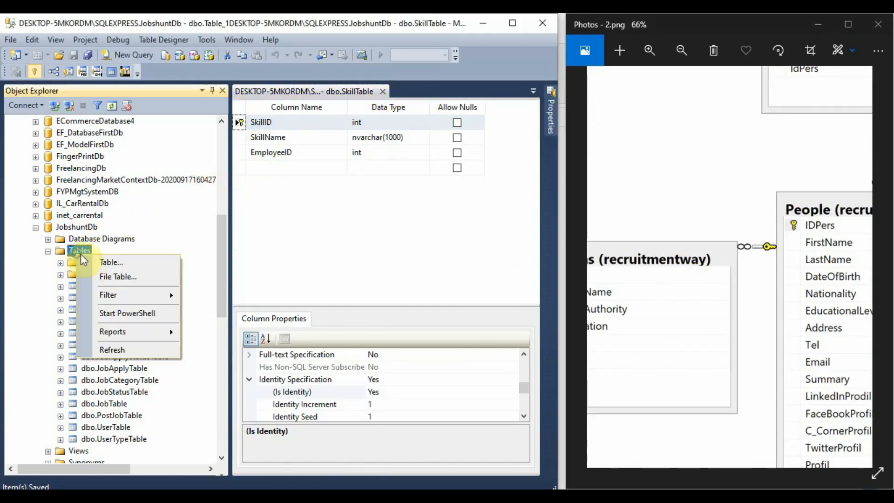
left_click(135, 347)
scroll(147, 315, "down", 1)
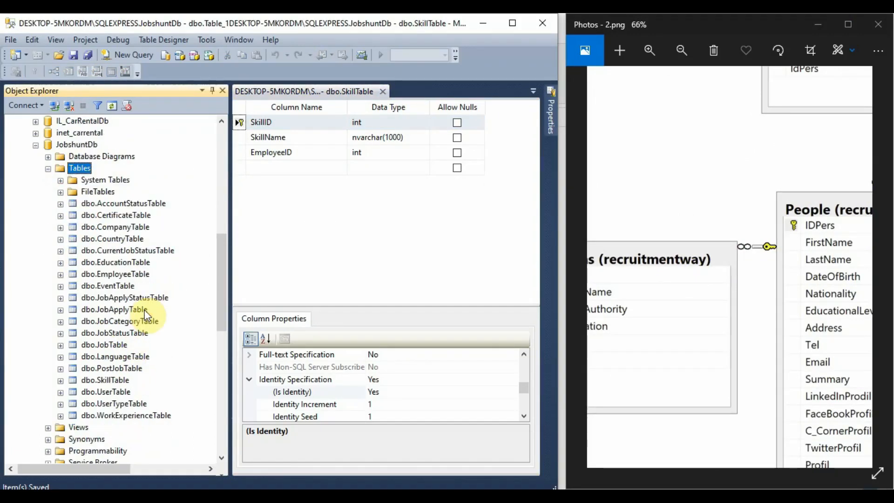